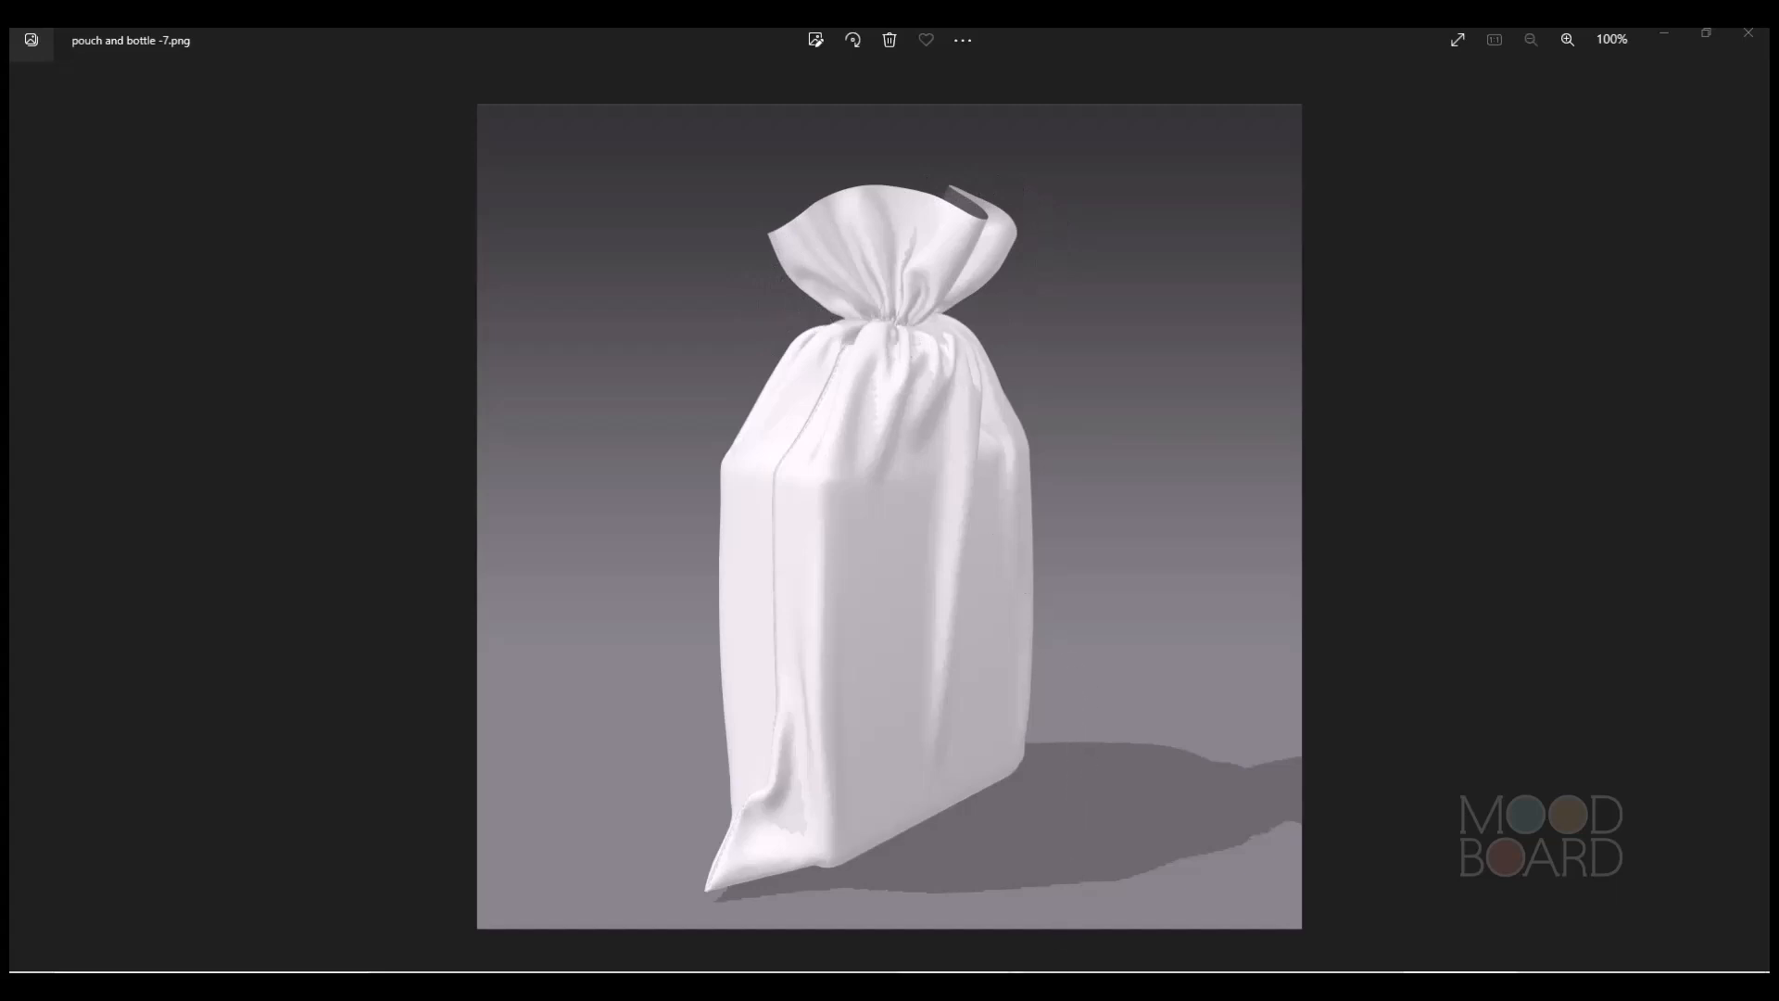
Switch to the 3ds Max scene containing the fabric pouch model.
mouse_move(953, 986)
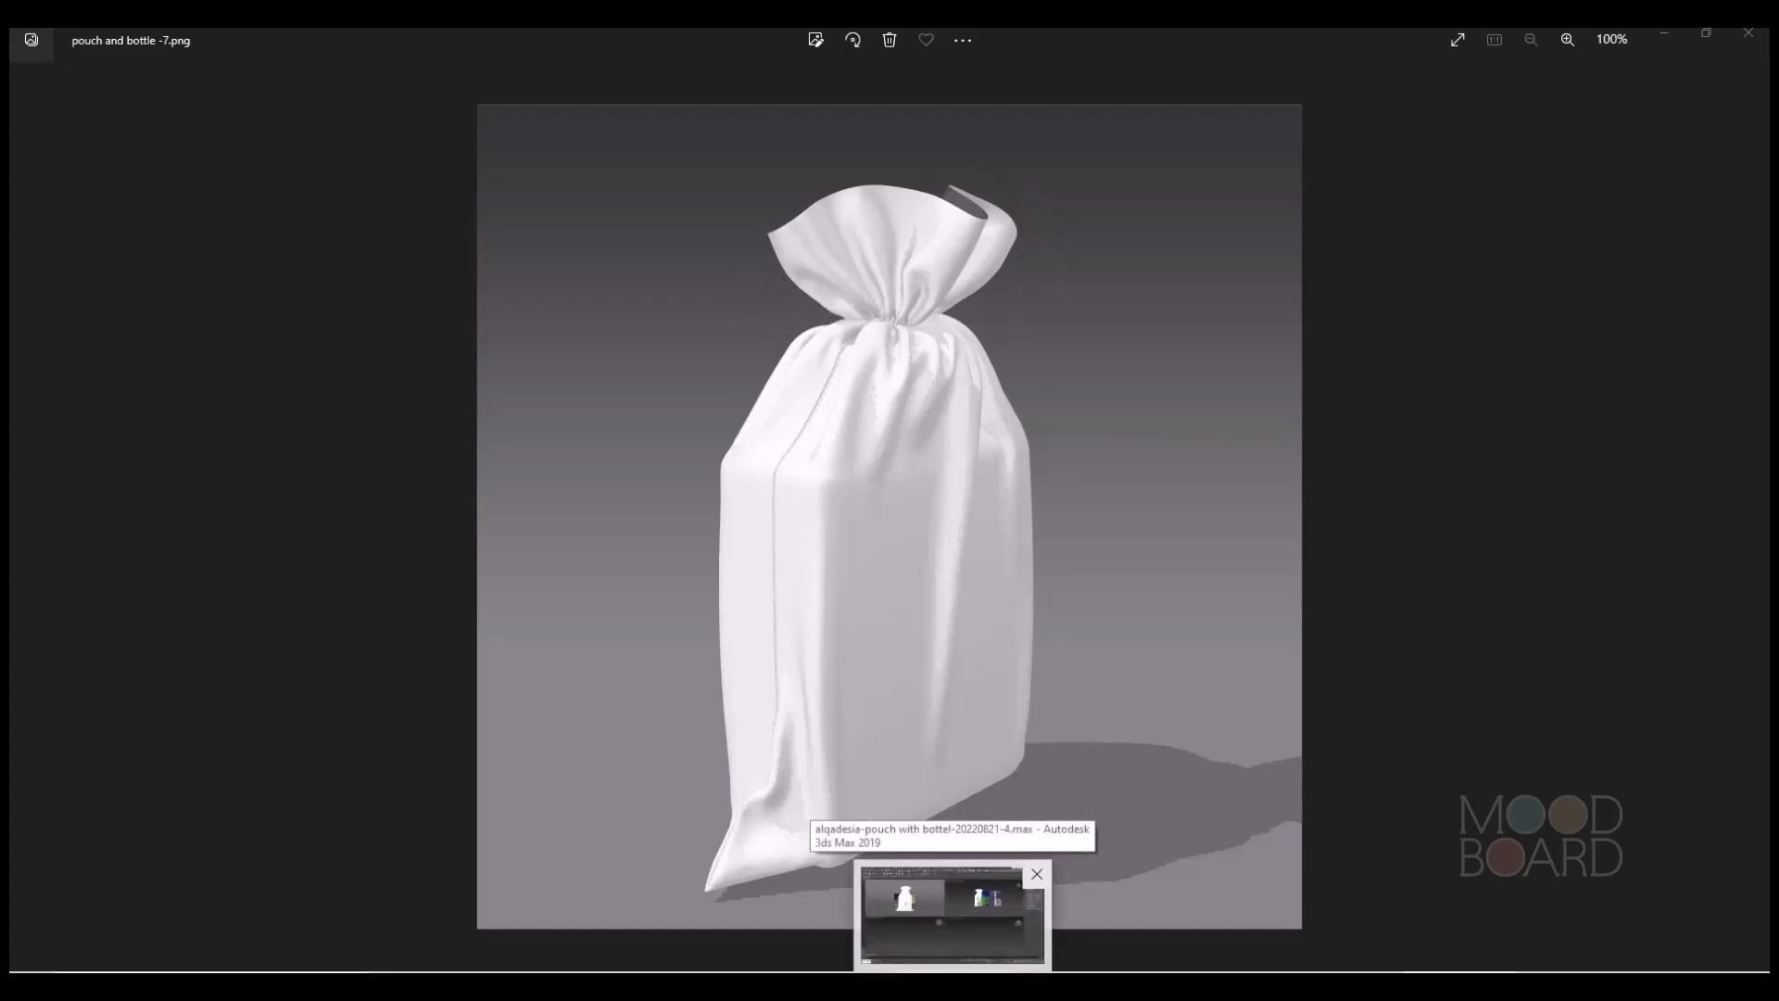
left_click(952, 917)
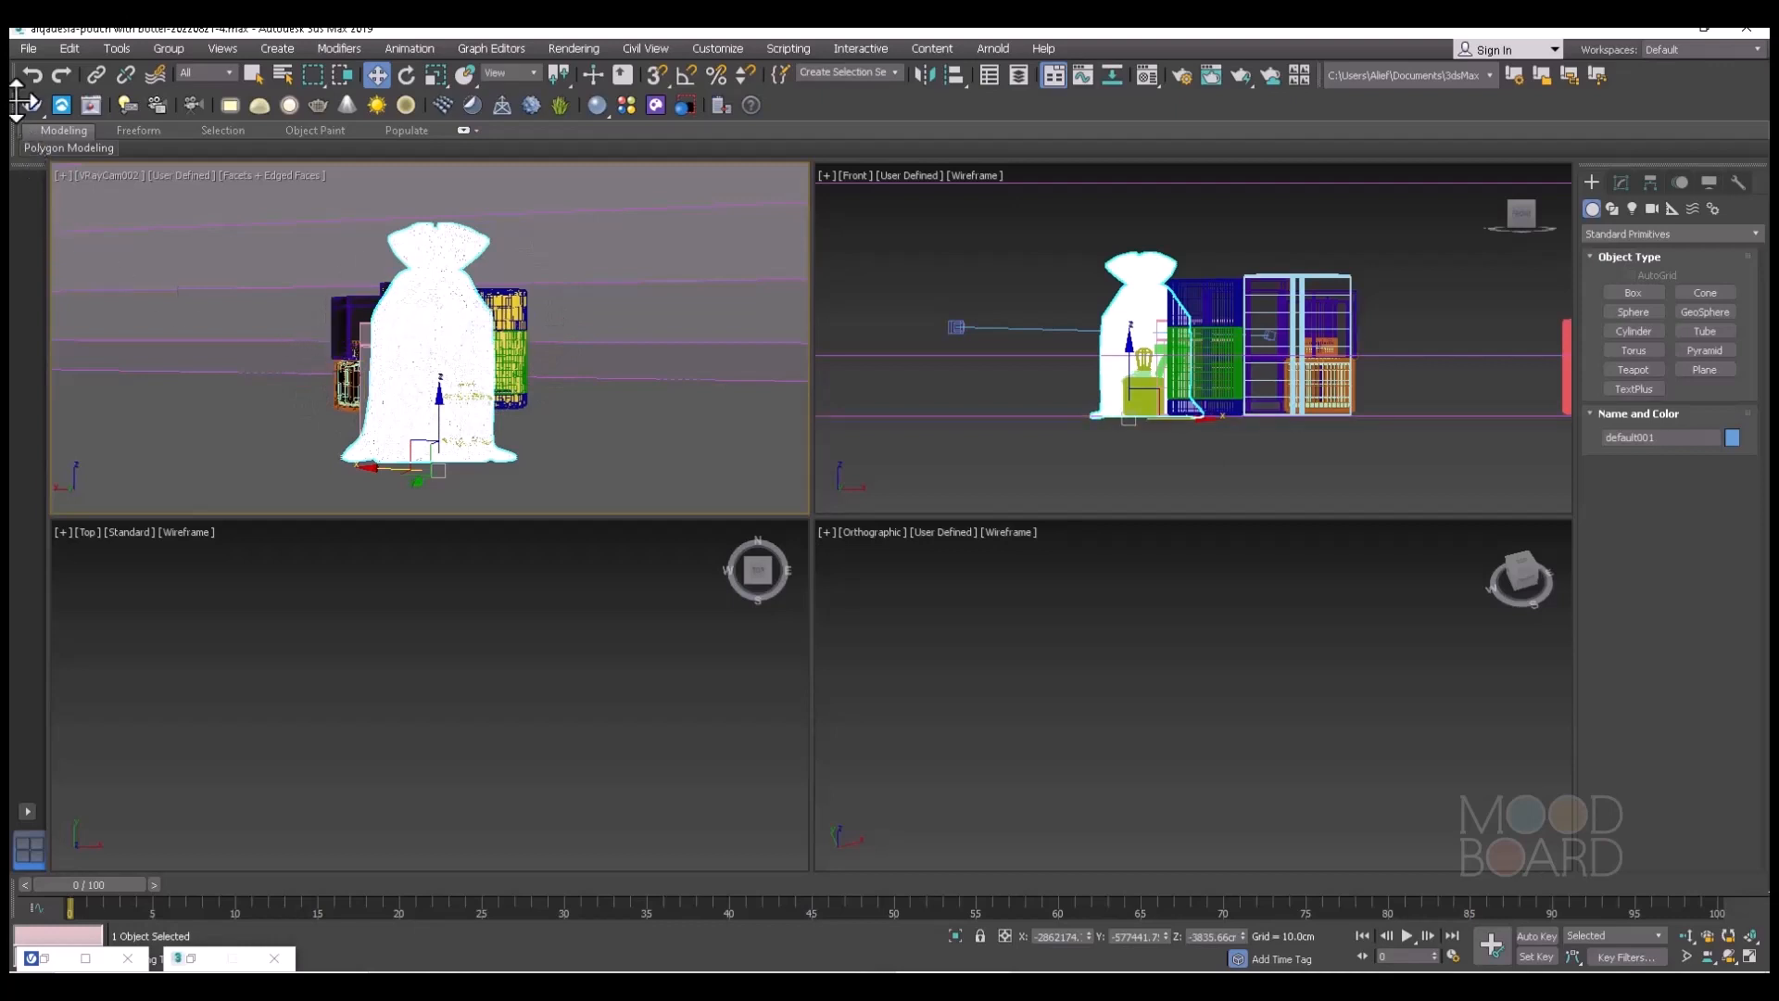
left_click(28, 49)
mouse_move(63, 294)
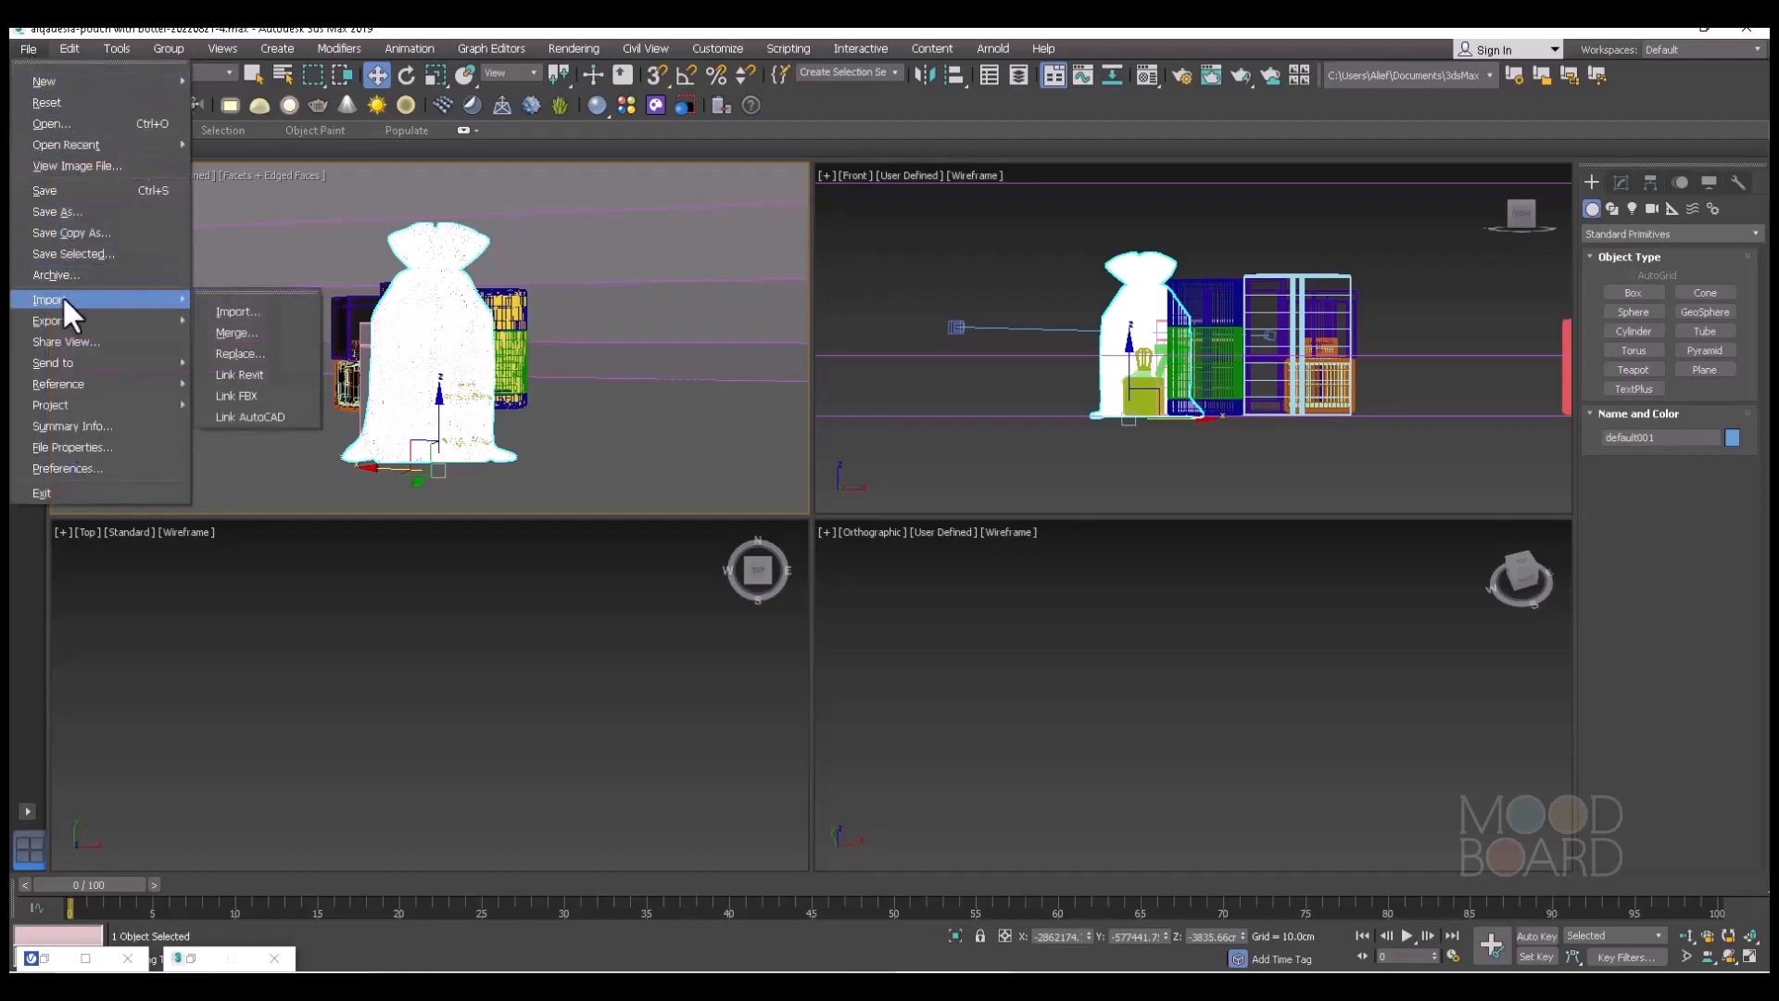
left_click(242, 309)
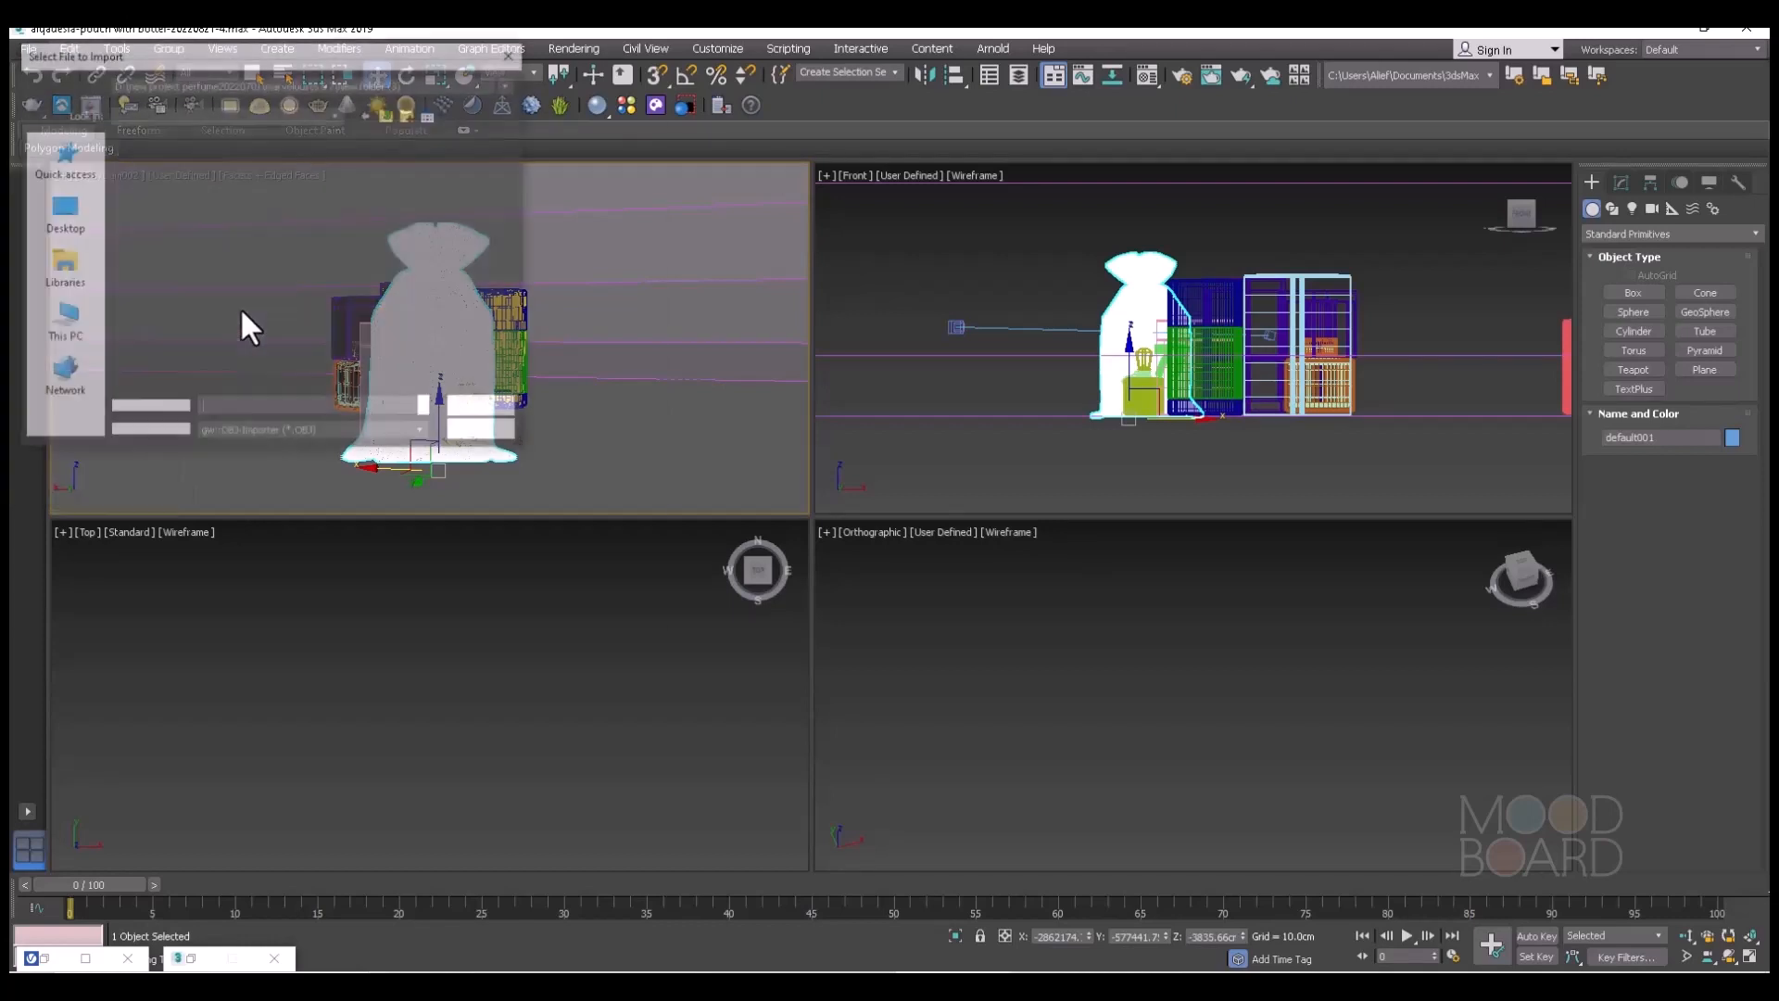
left_click(182, 190)
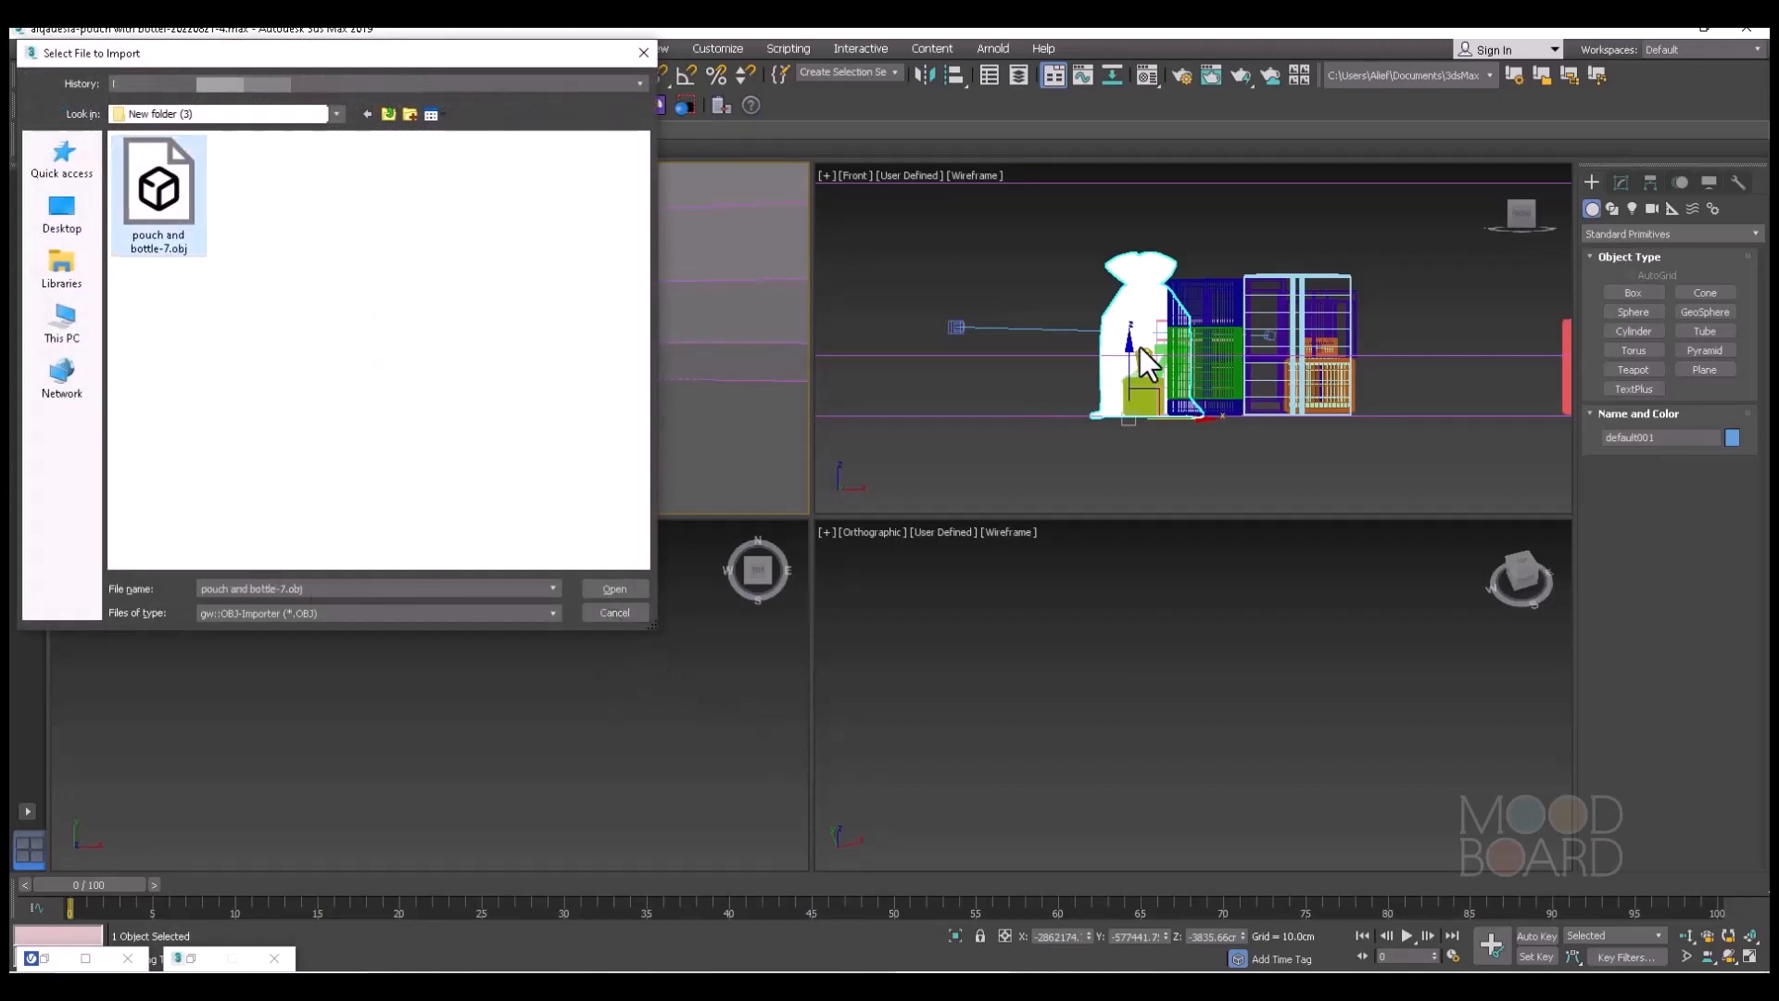
left_click(634, 614)
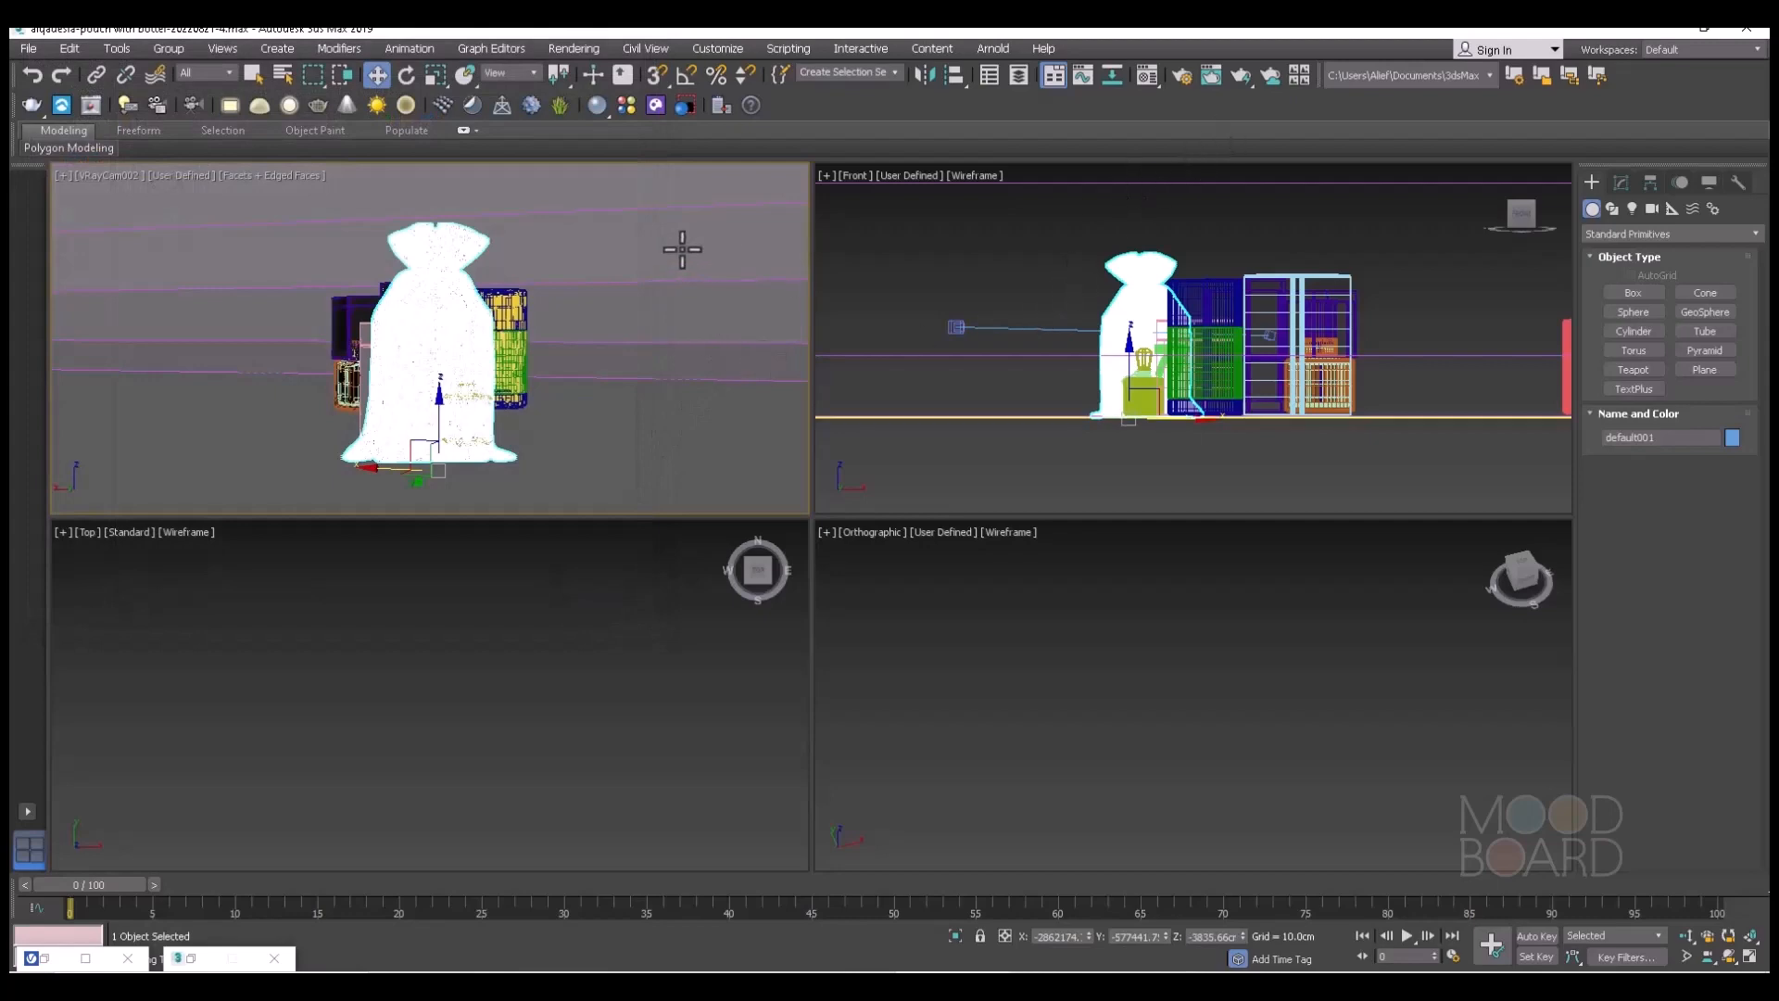
Test-render the pouch camera view with V-Ray, stop the render partway and minimize the frame buffer.
left_click(1238, 76)
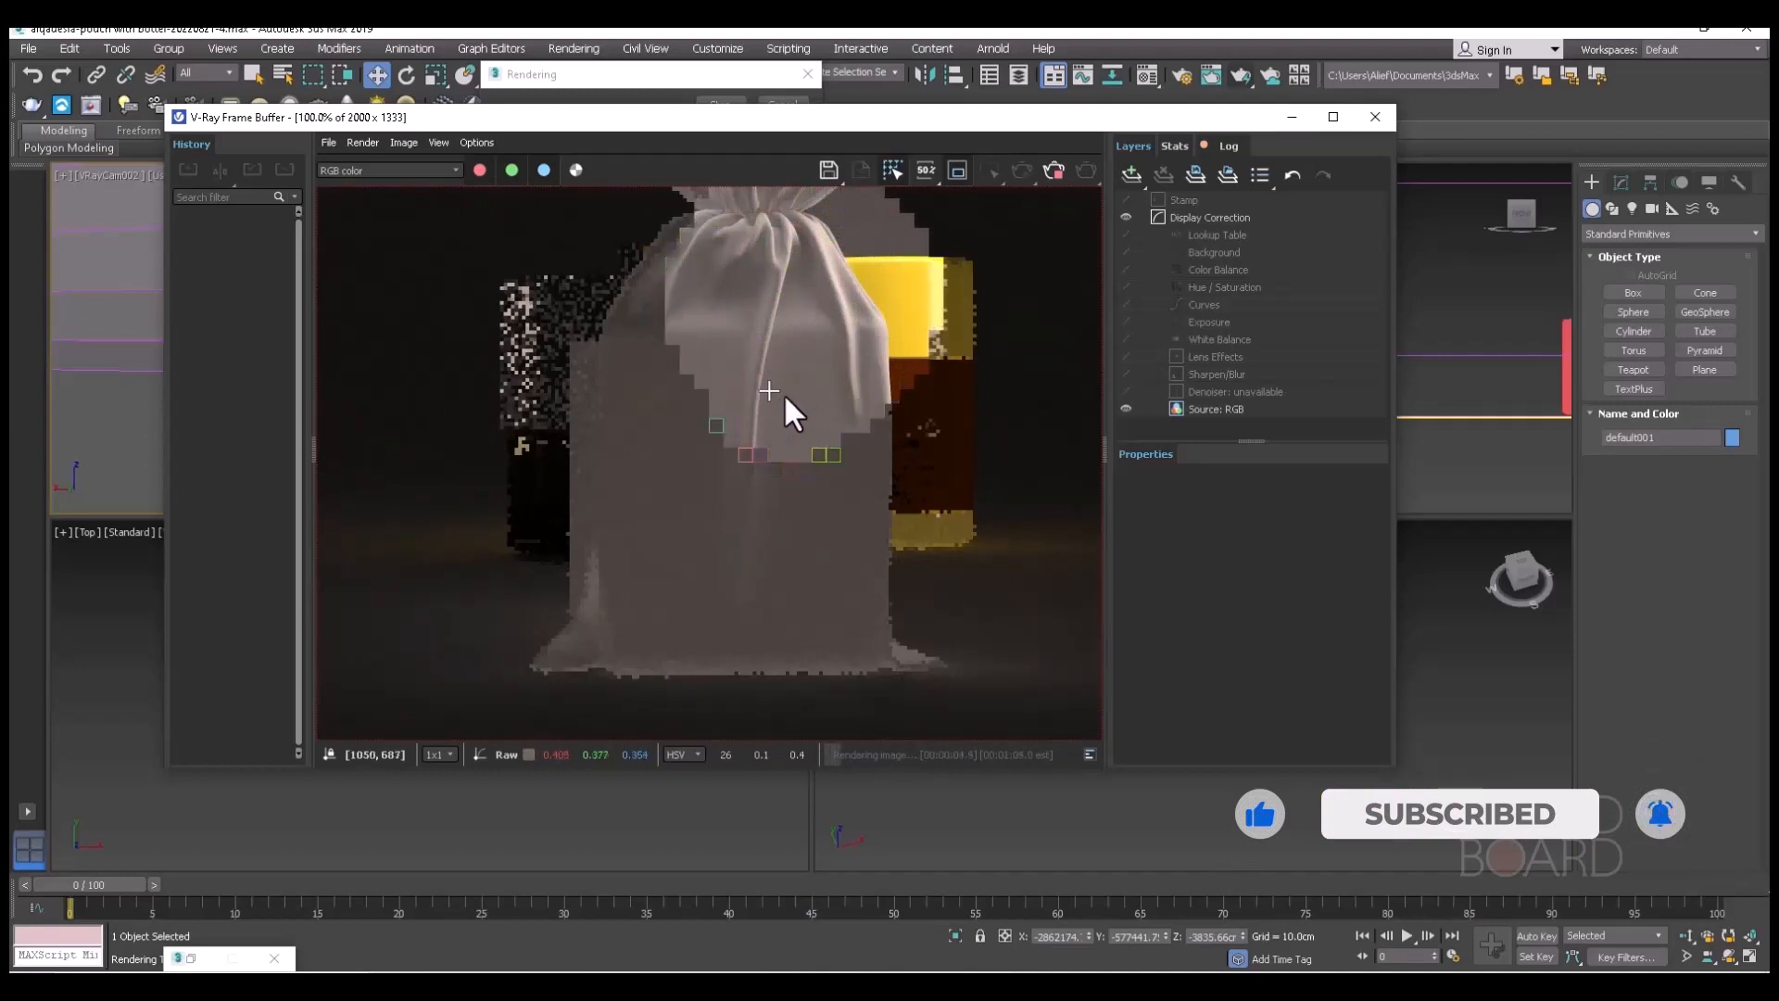
scroll(784, 393, "down", 1)
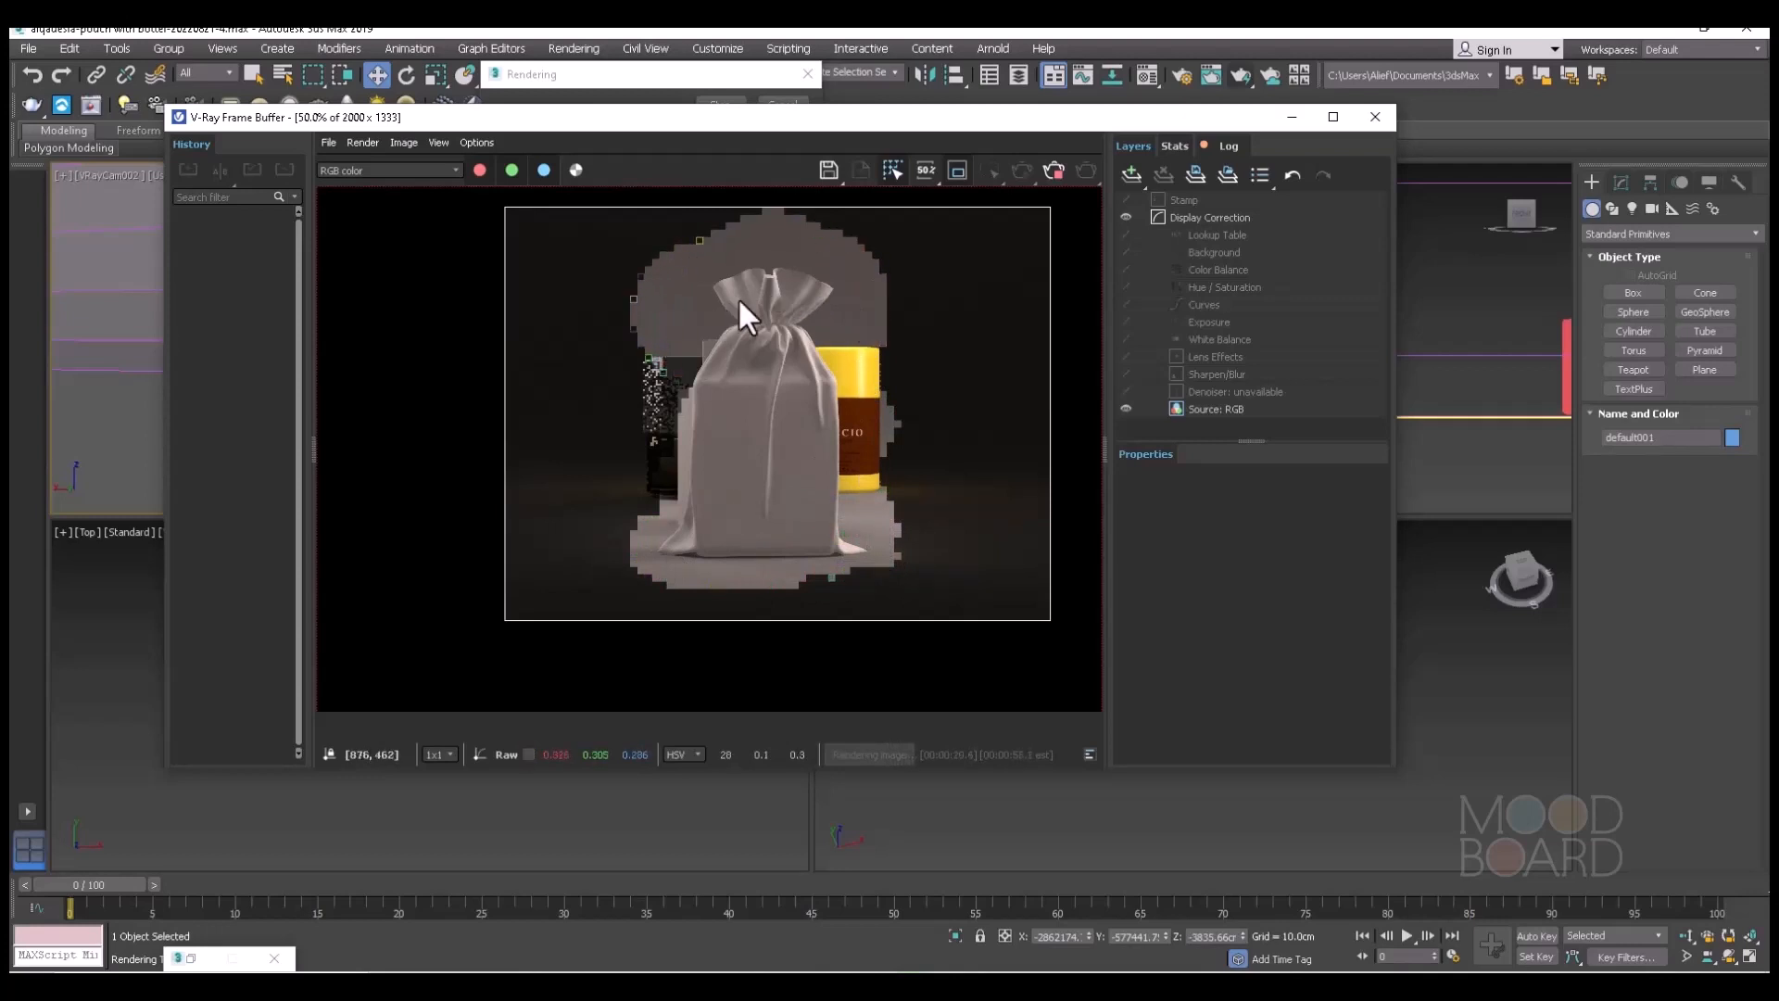
left_click(1052, 167)
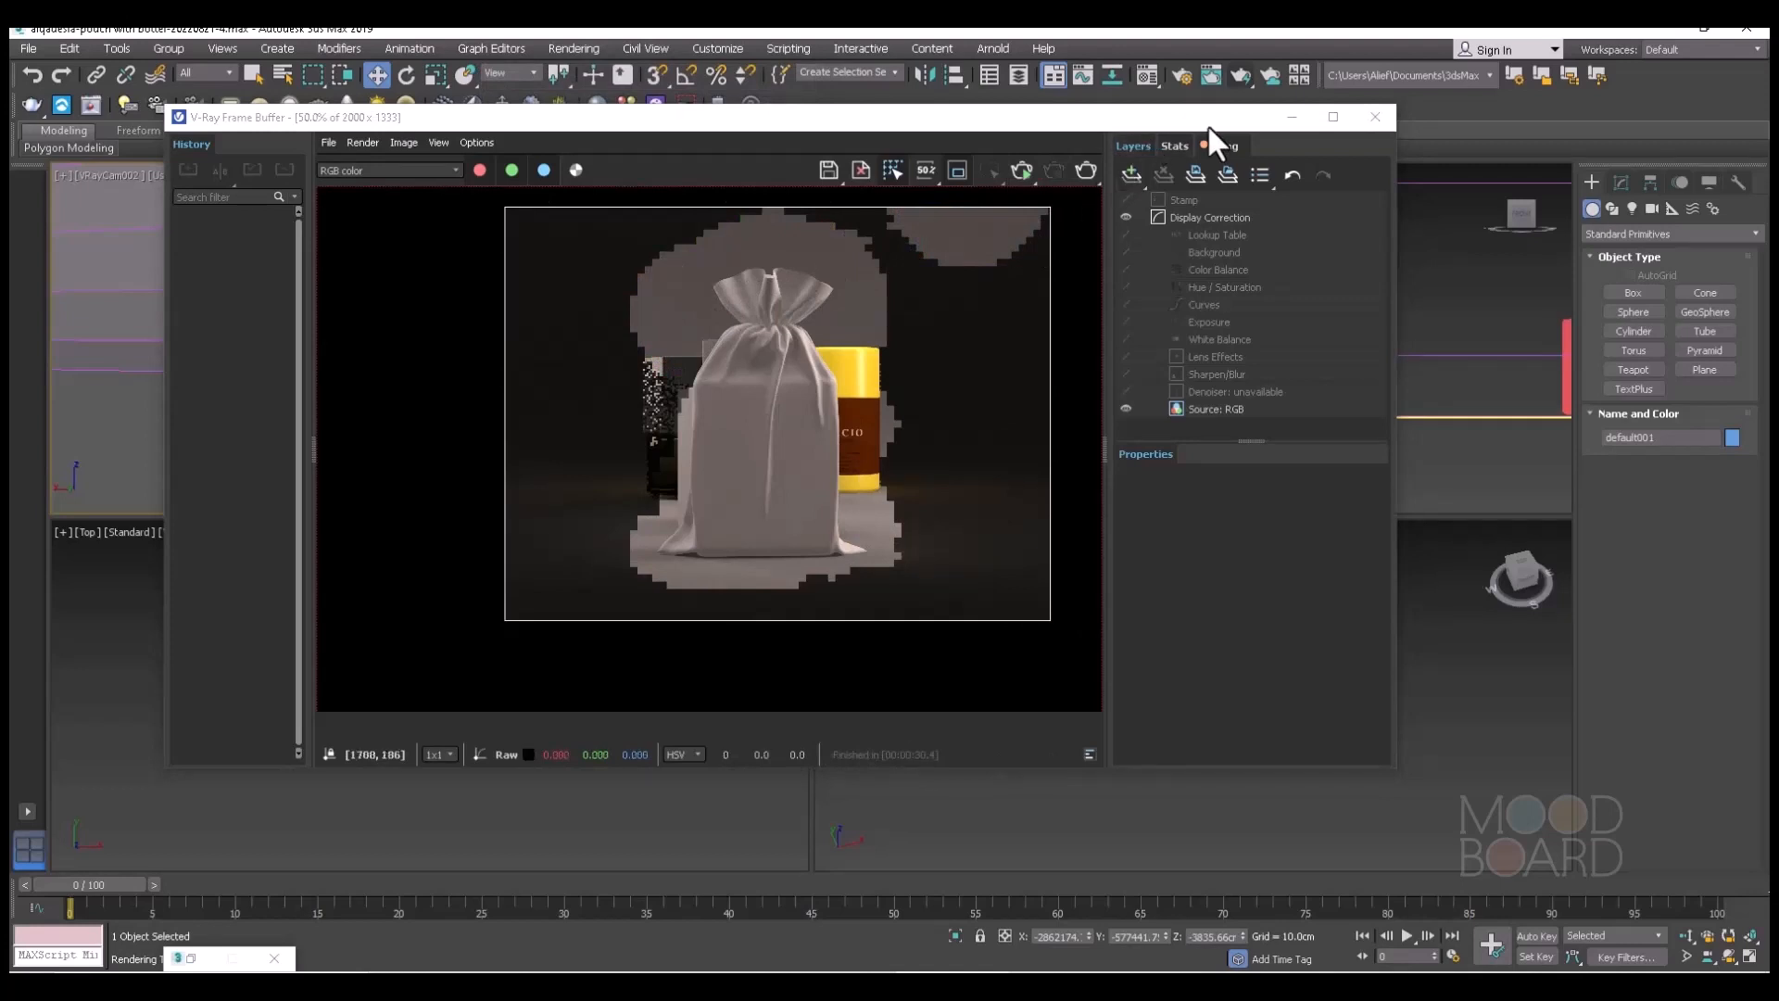
left_click(1292, 118)
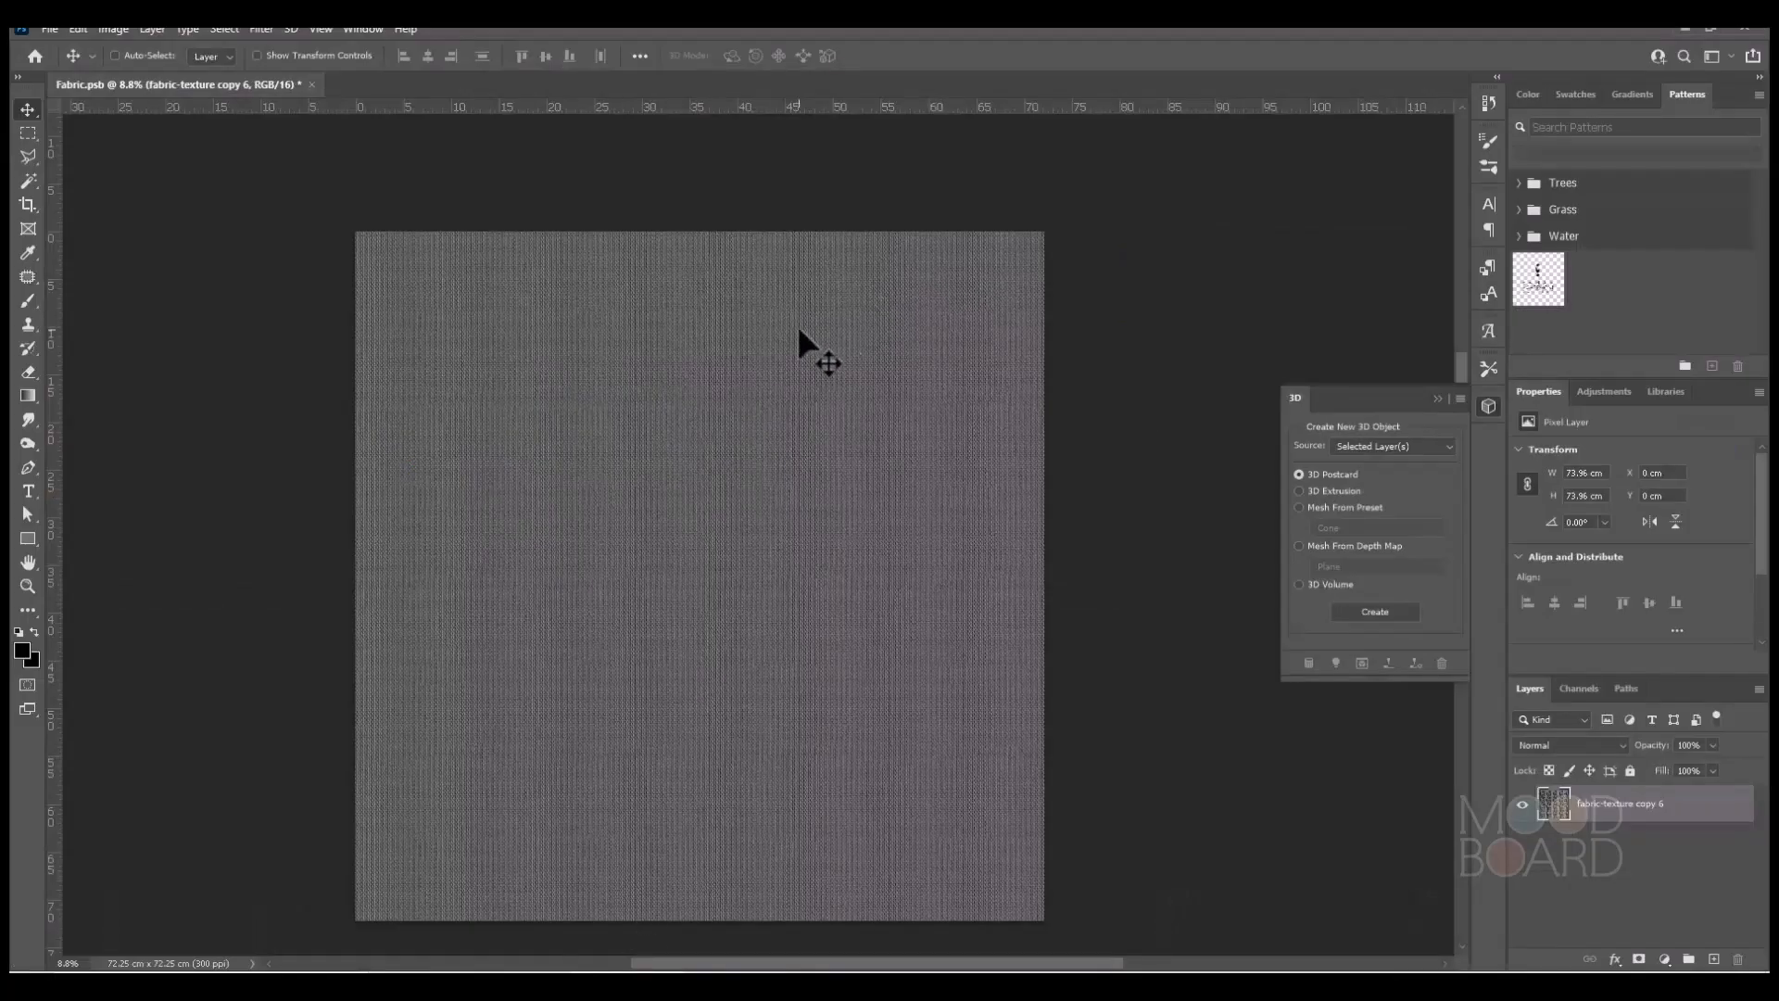
In Photoshop, place pouch and bottle-7_metalness_1001.png from New folder (3) over the fabric texture in Fabric.psb.
scroll(715, 276, "up", 5, "alt")
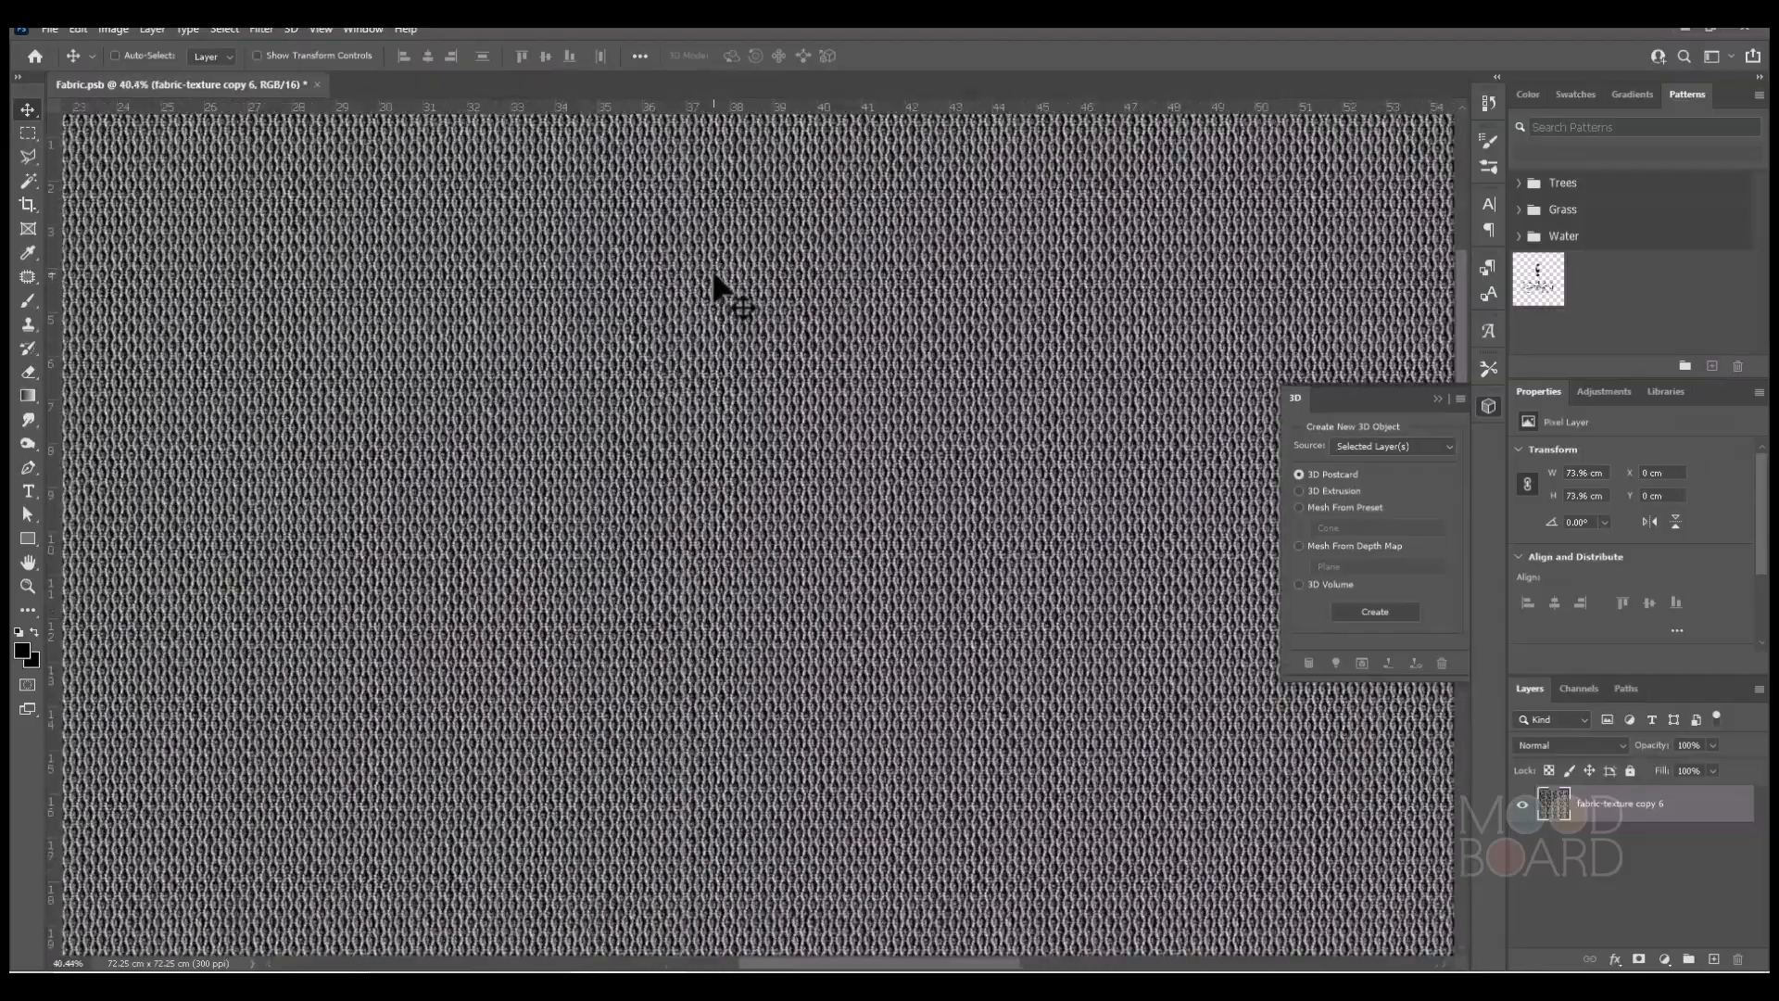
scroll(714, 276, "down", 5, "alt")
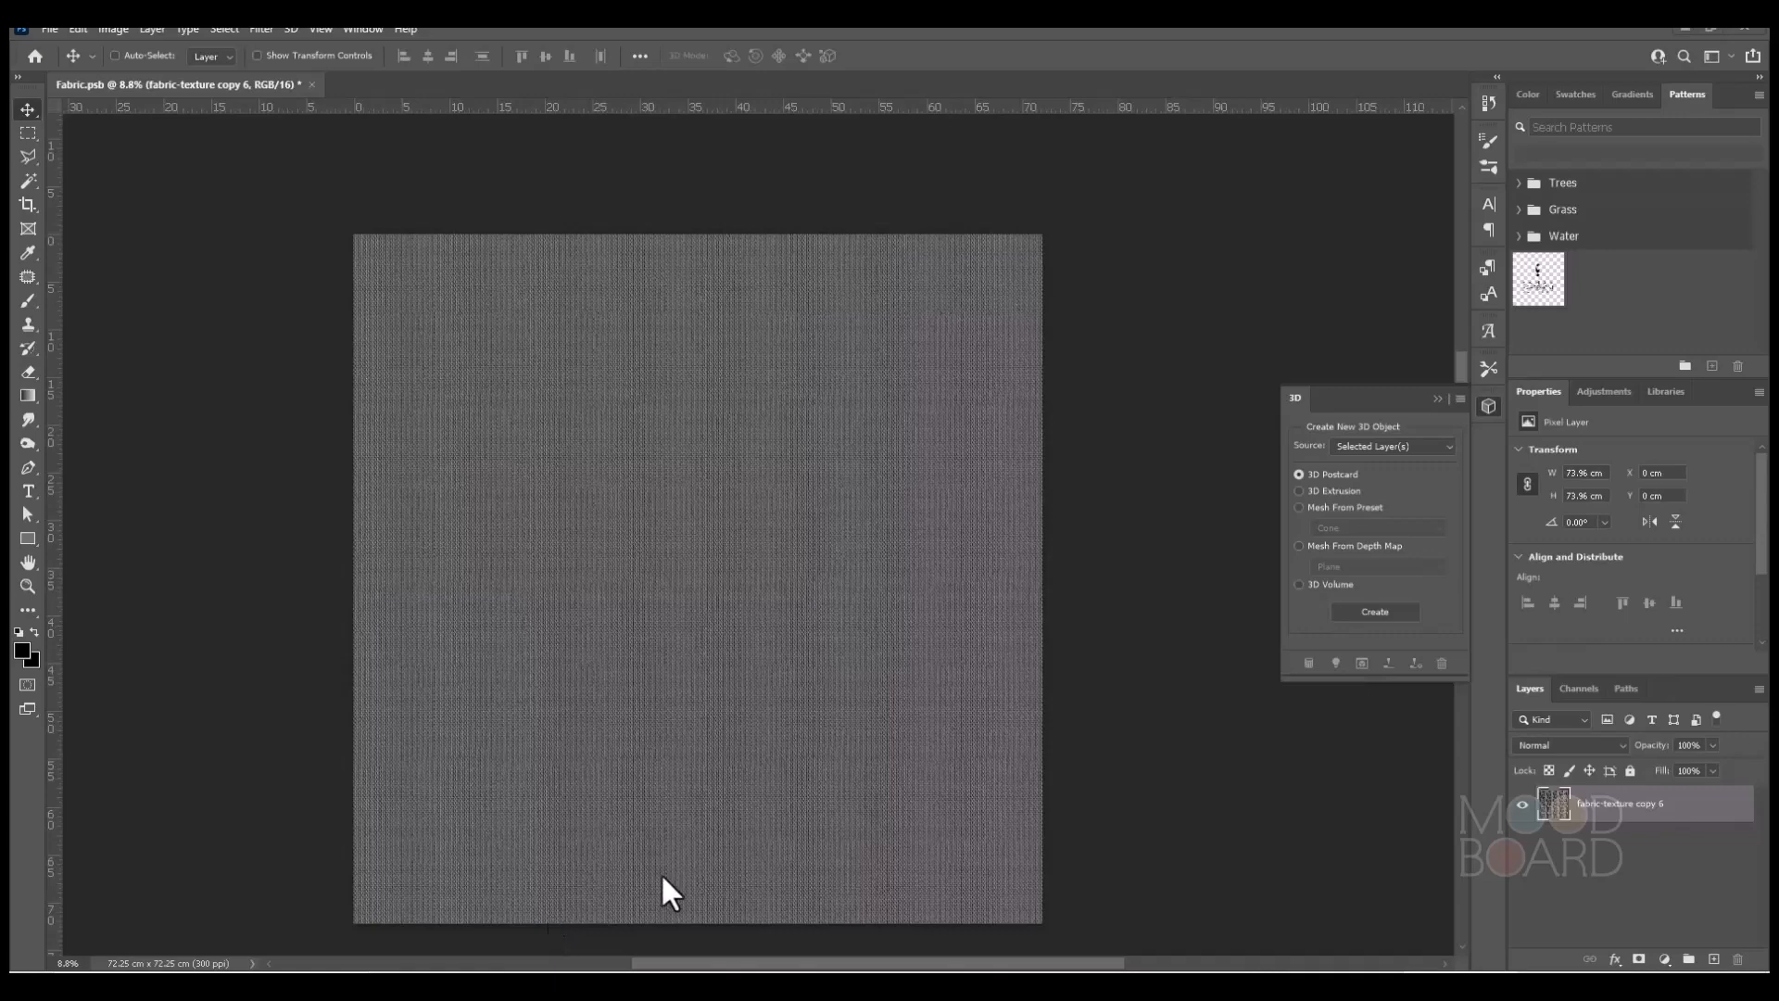
left_click(437, 984)
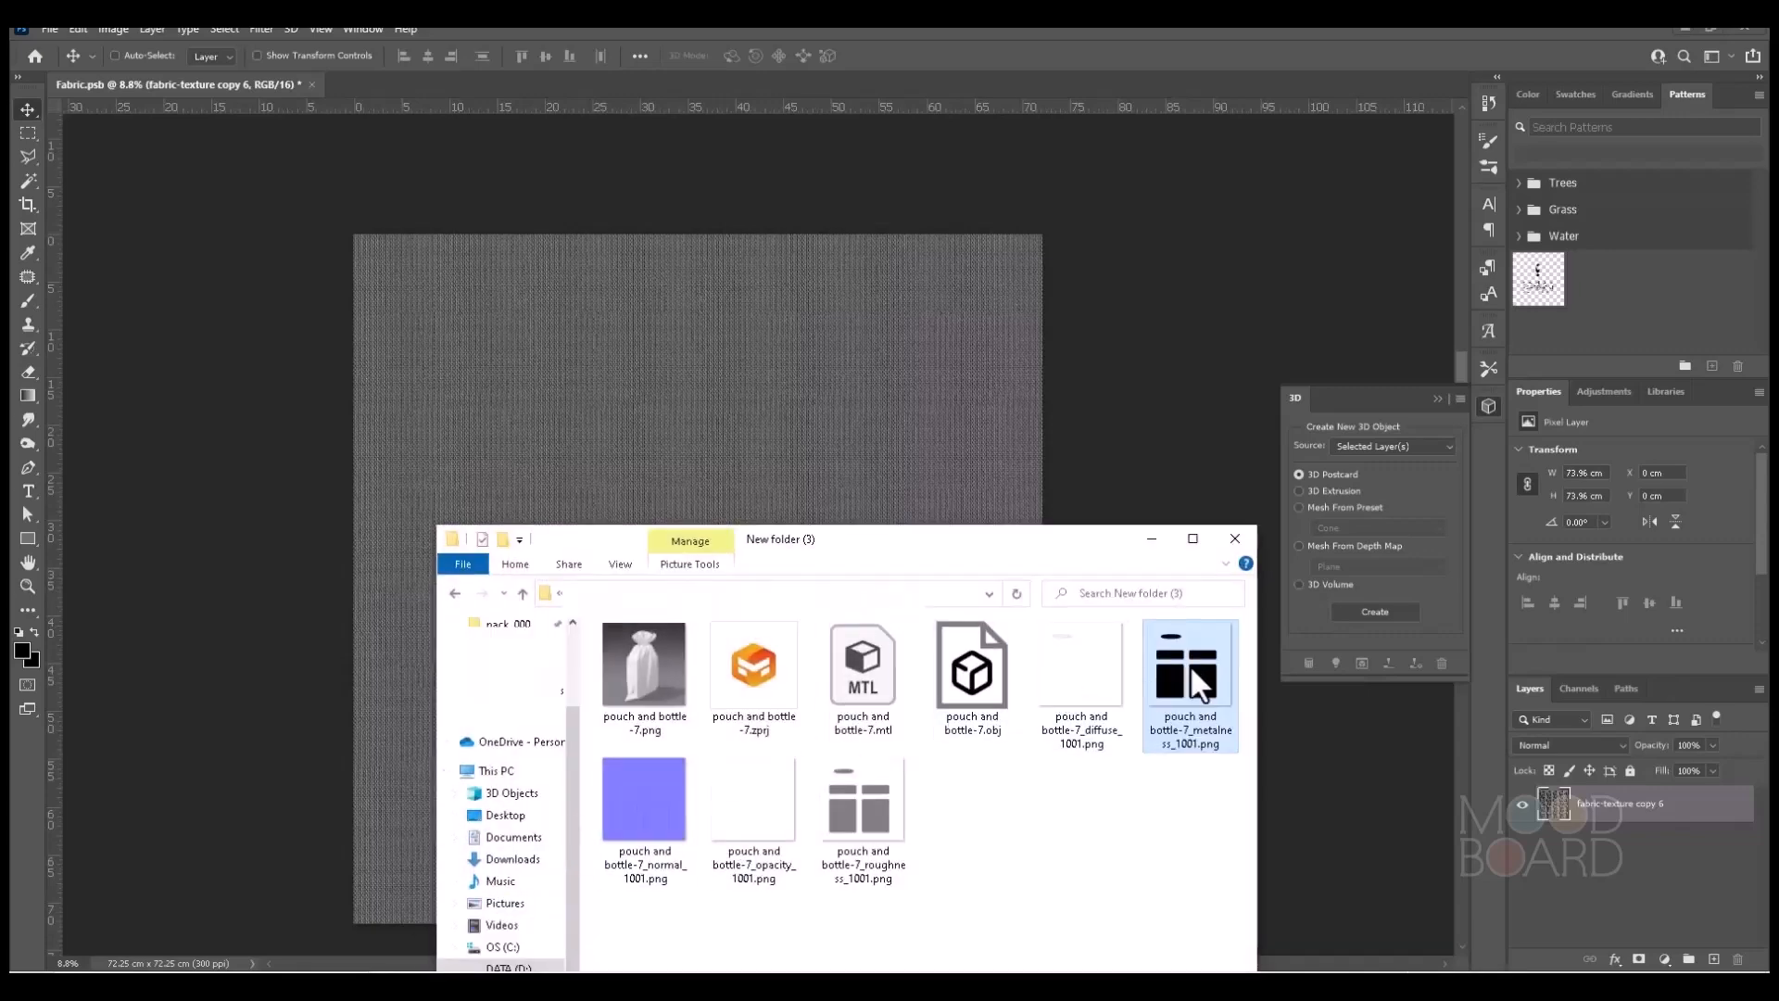
left_click_drag(1190, 664, 731, 430)
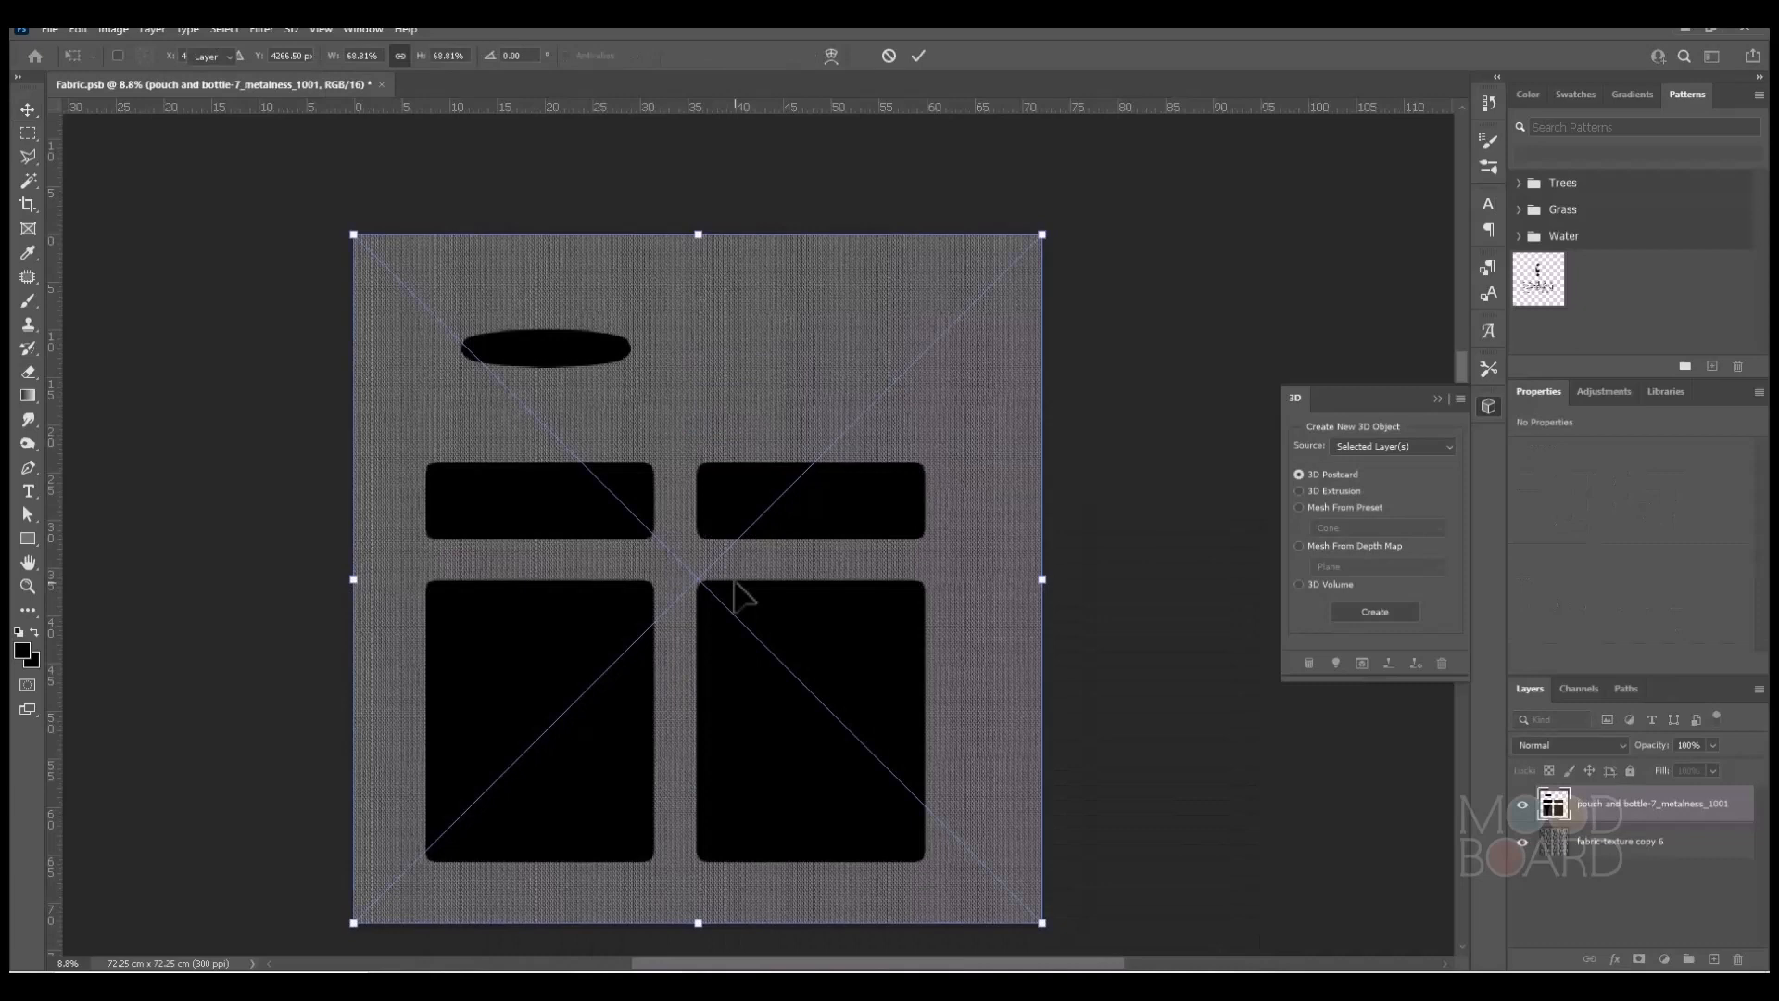
key("Return")
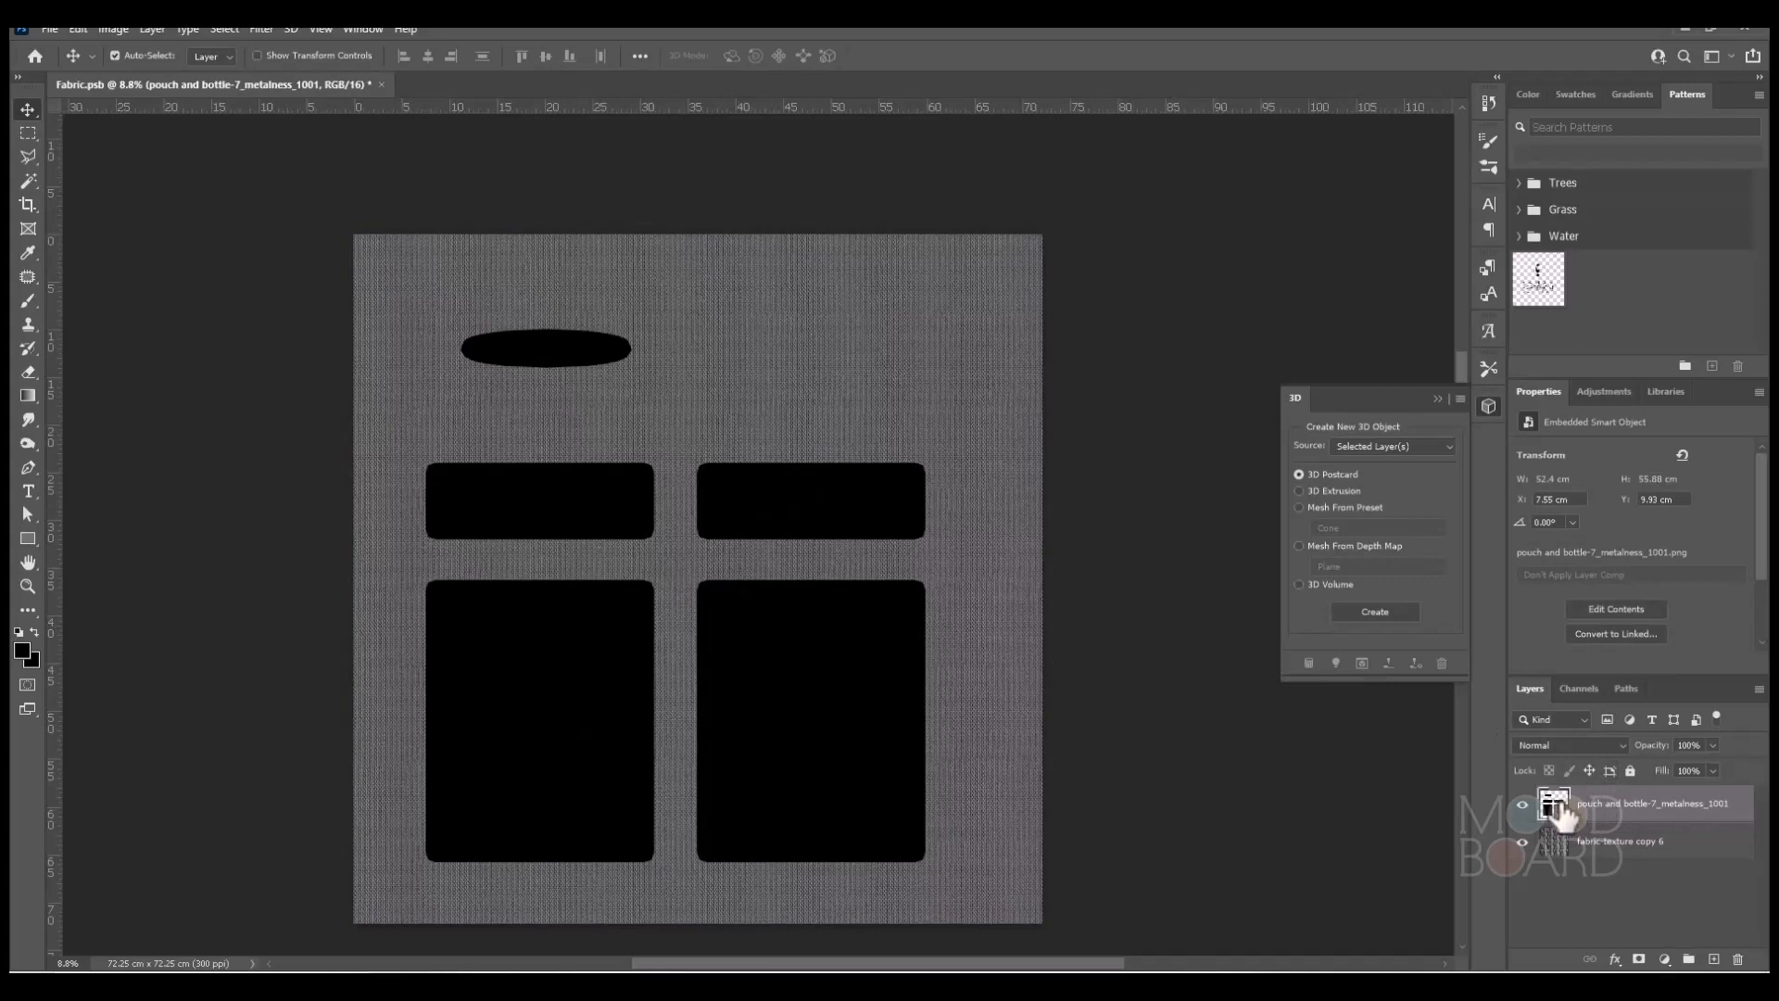
Copy the fabric texture within the metalness layer's outline to a new layer, and hide the metalness and original fabric layers.
left_click(1560, 802, "ctrl")
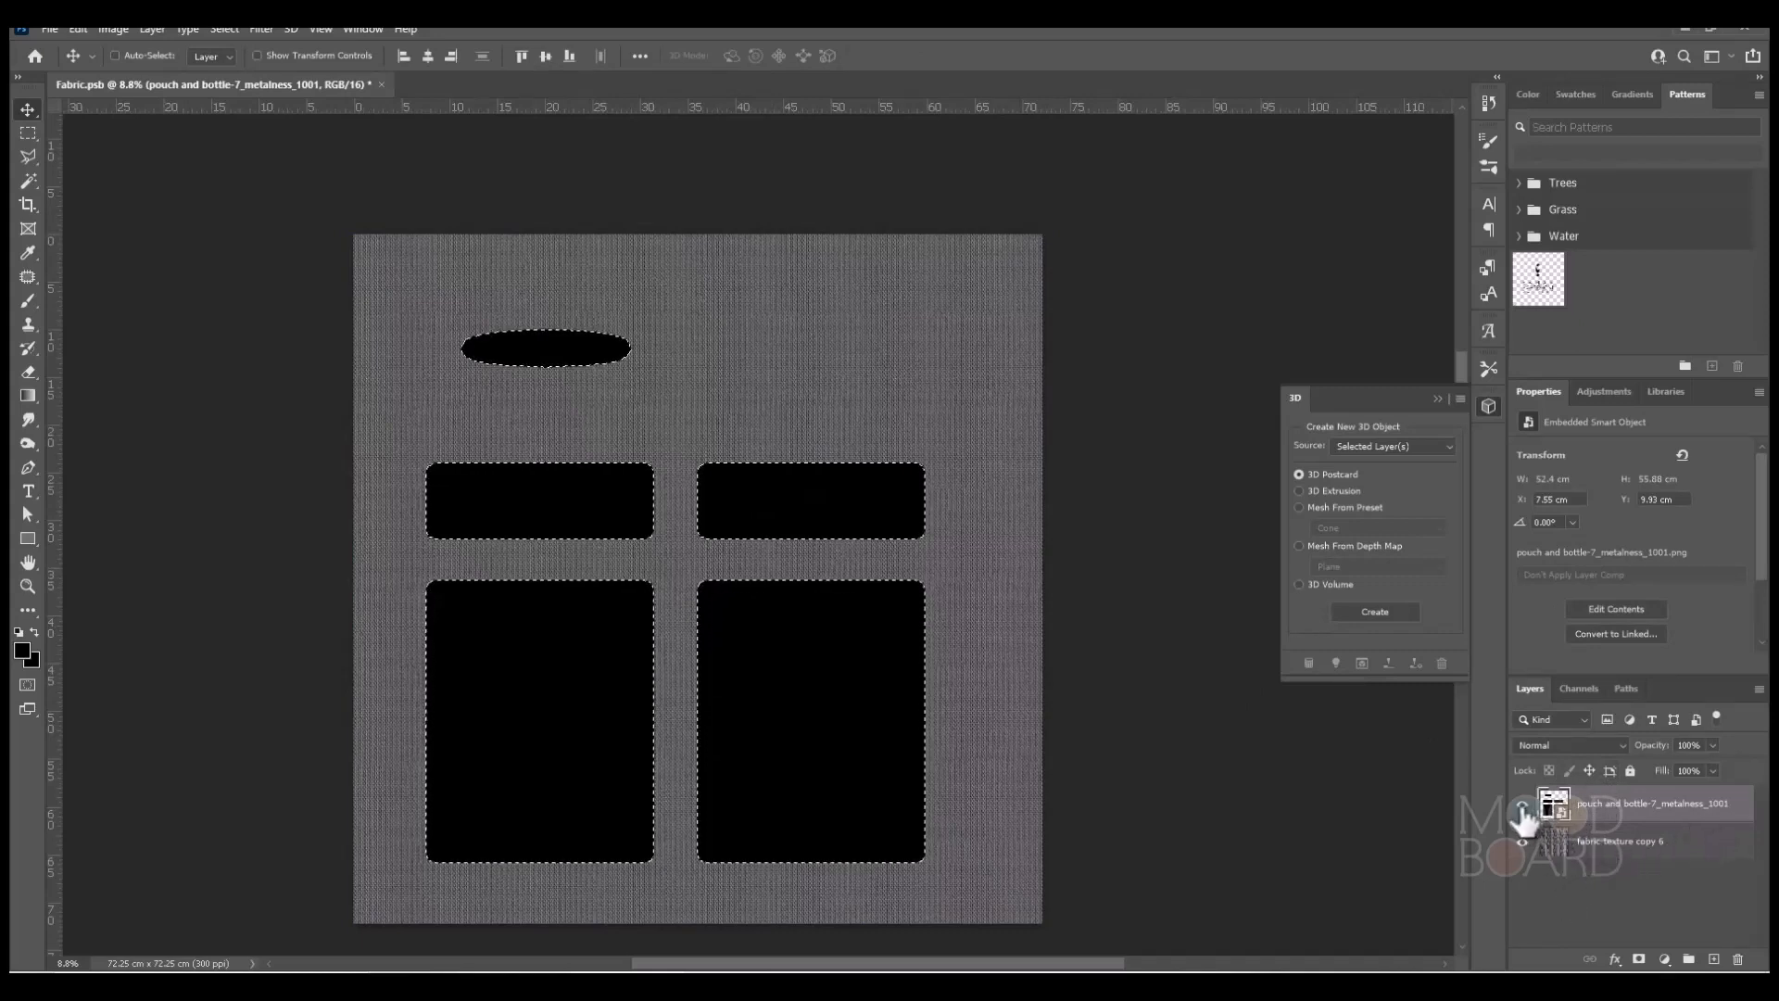
left_click(1707, 843)
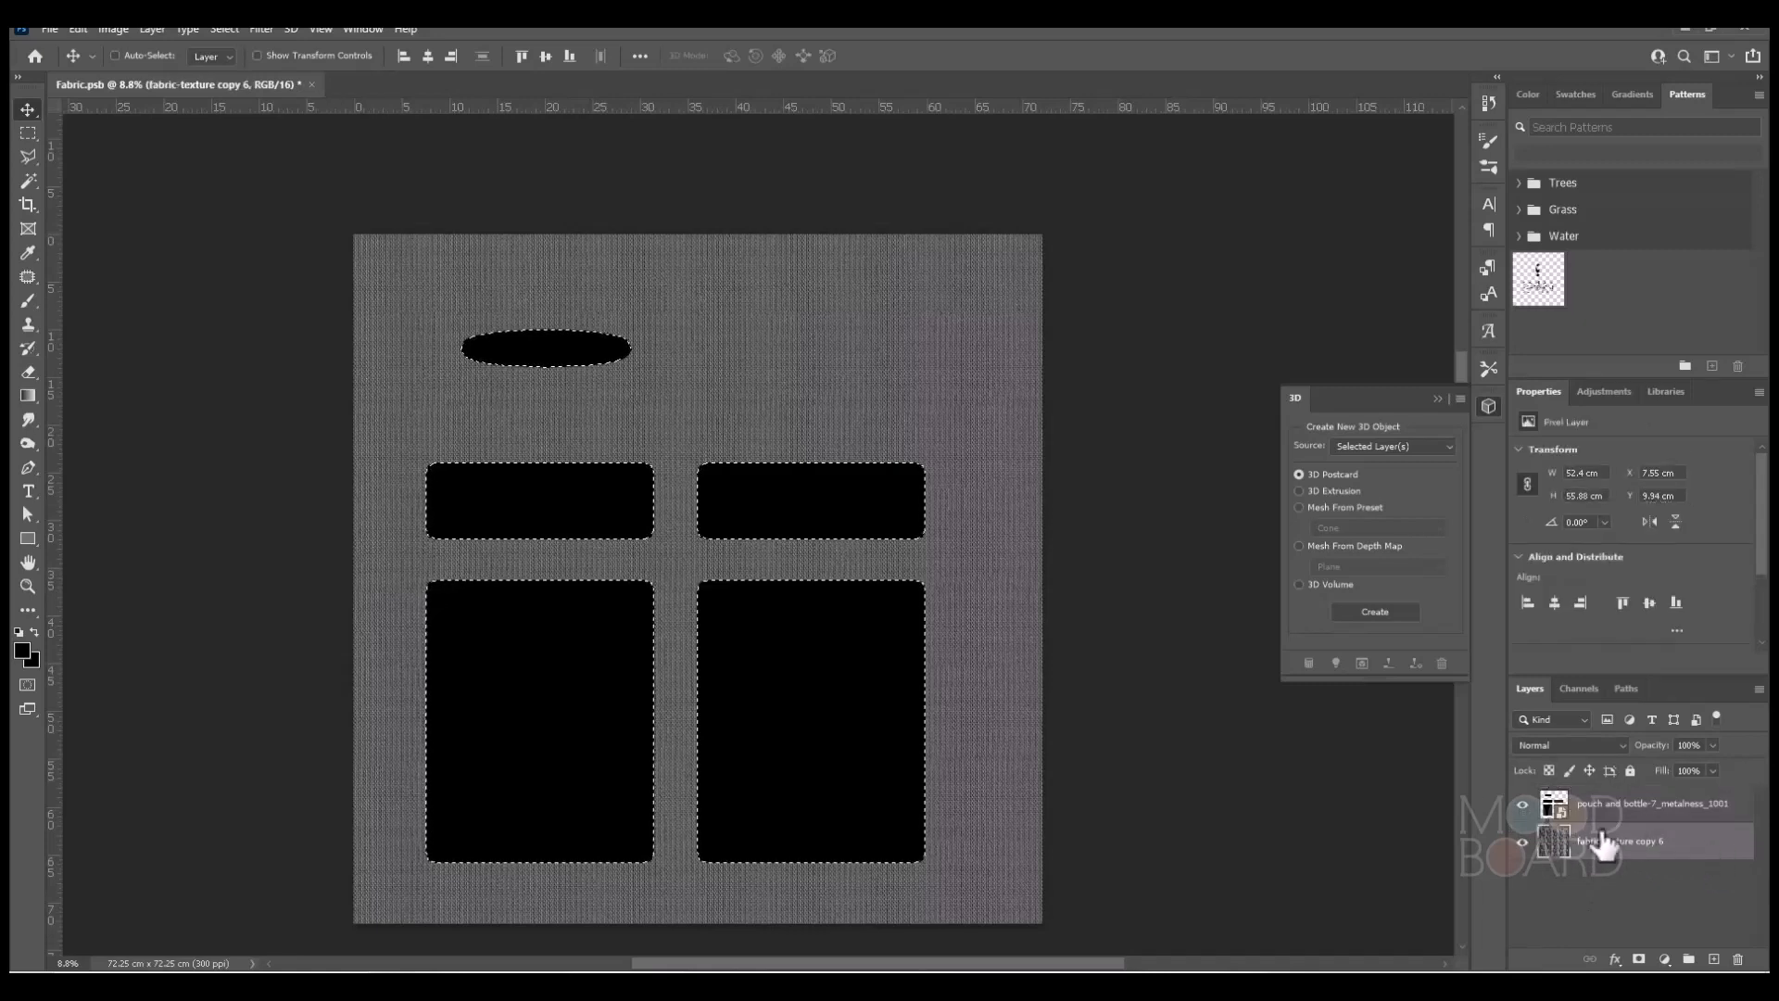
left_click(1522, 804)
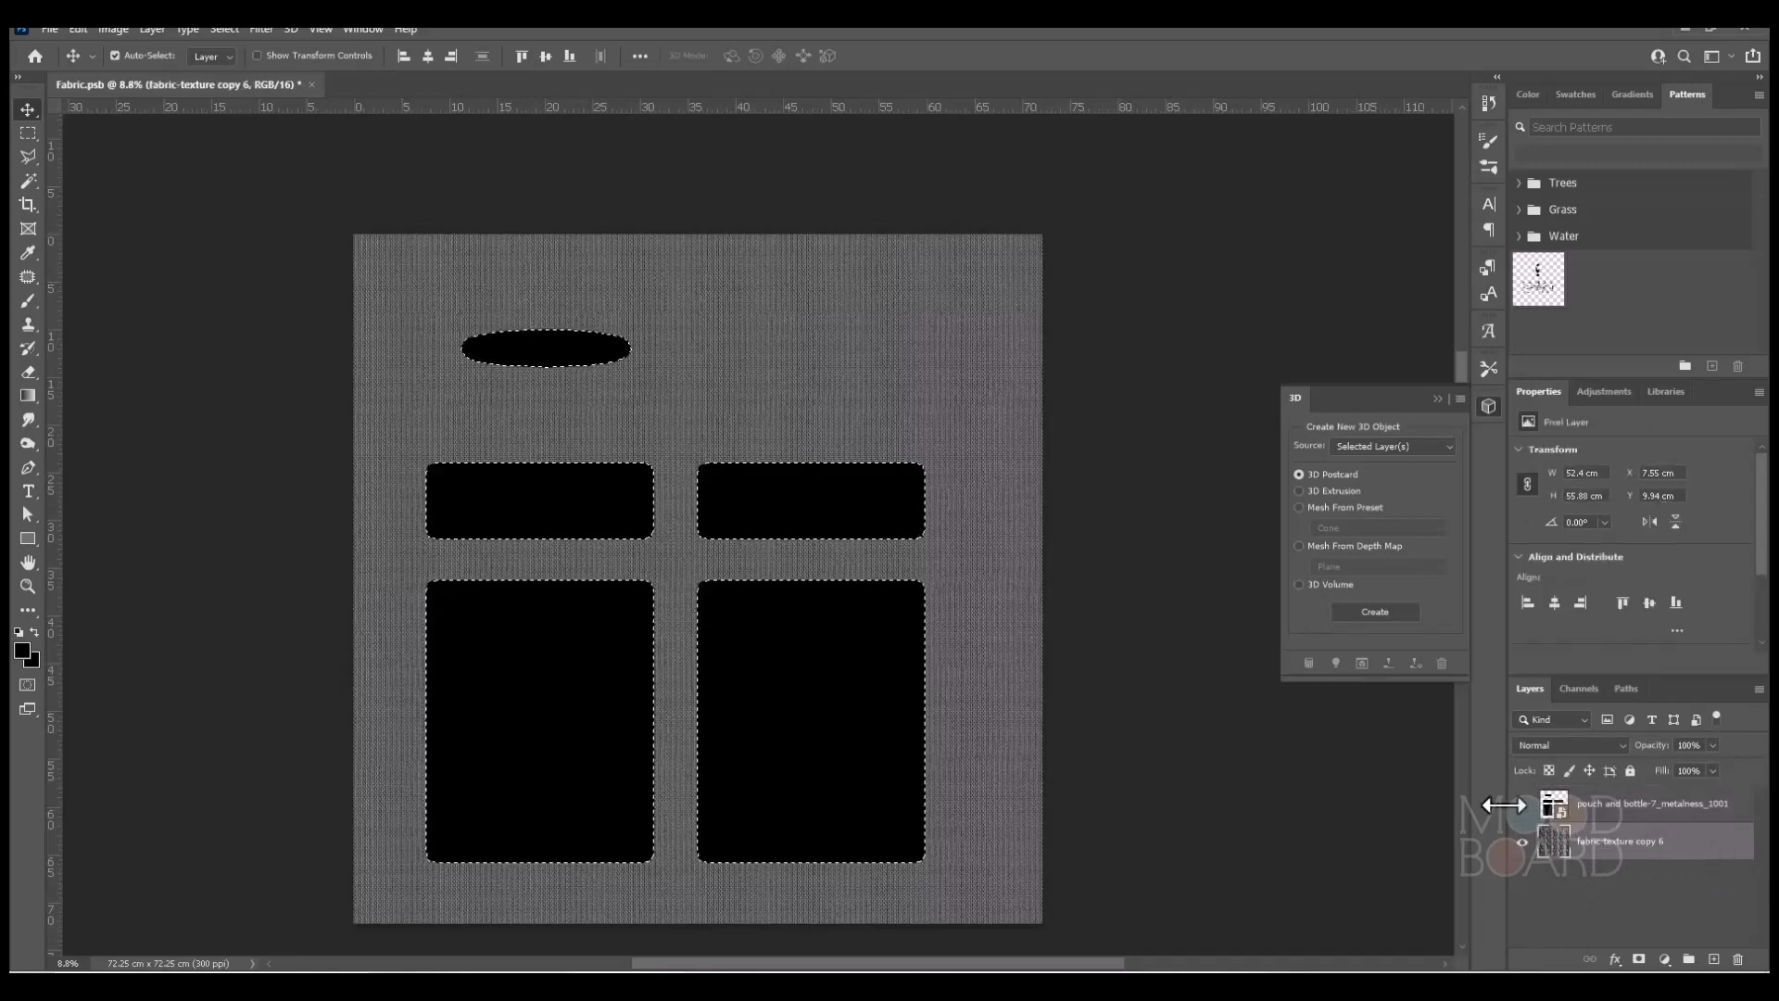
key("ctrl+j")
left_click(1523, 879)
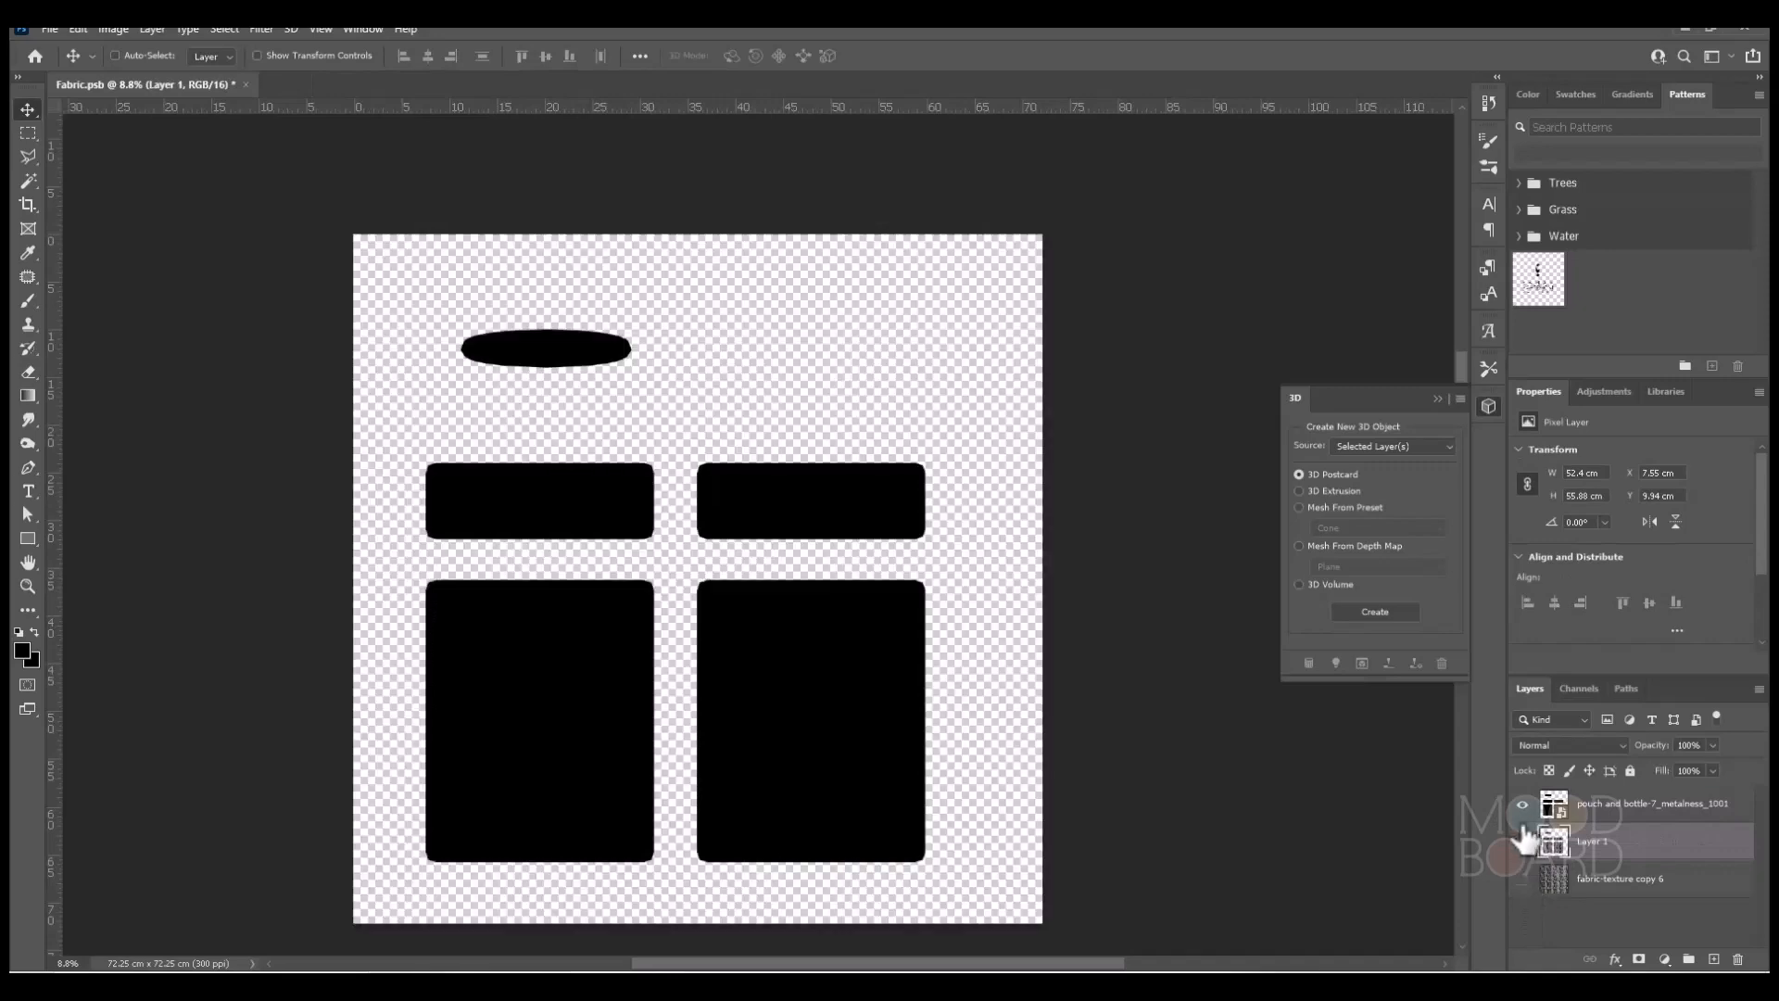
left_click(1523, 805)
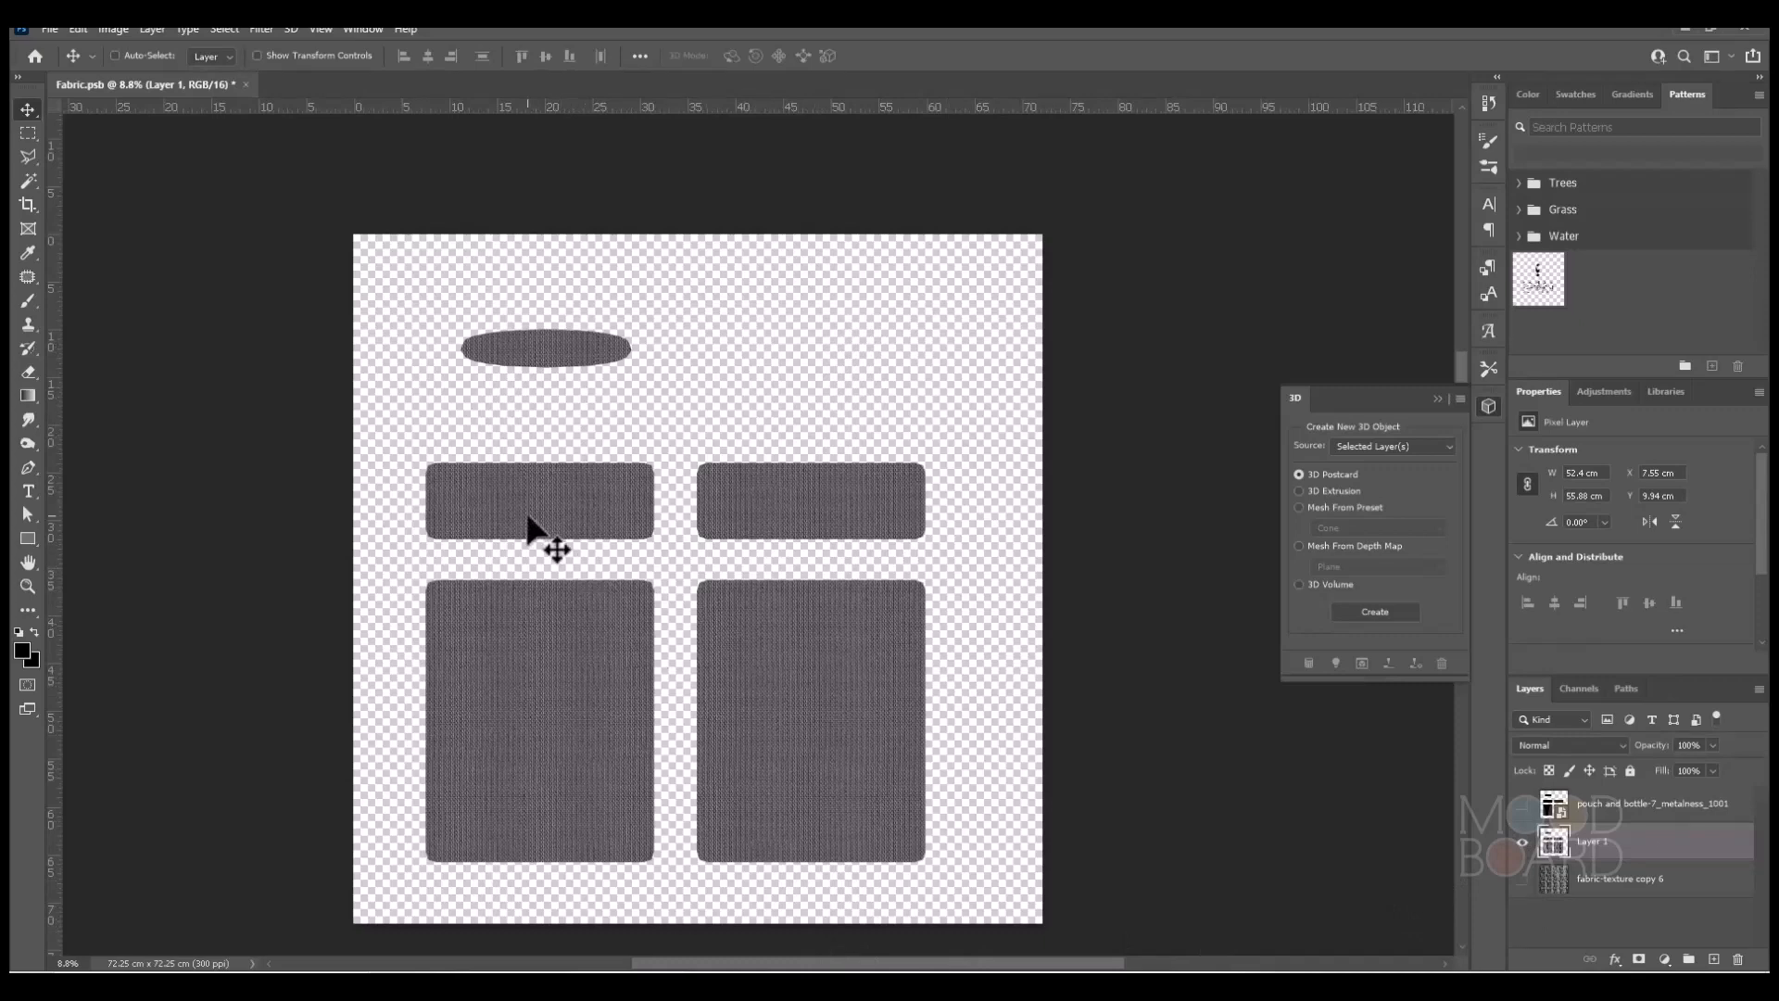
scroll(519, 525, "up", 5, "alt")
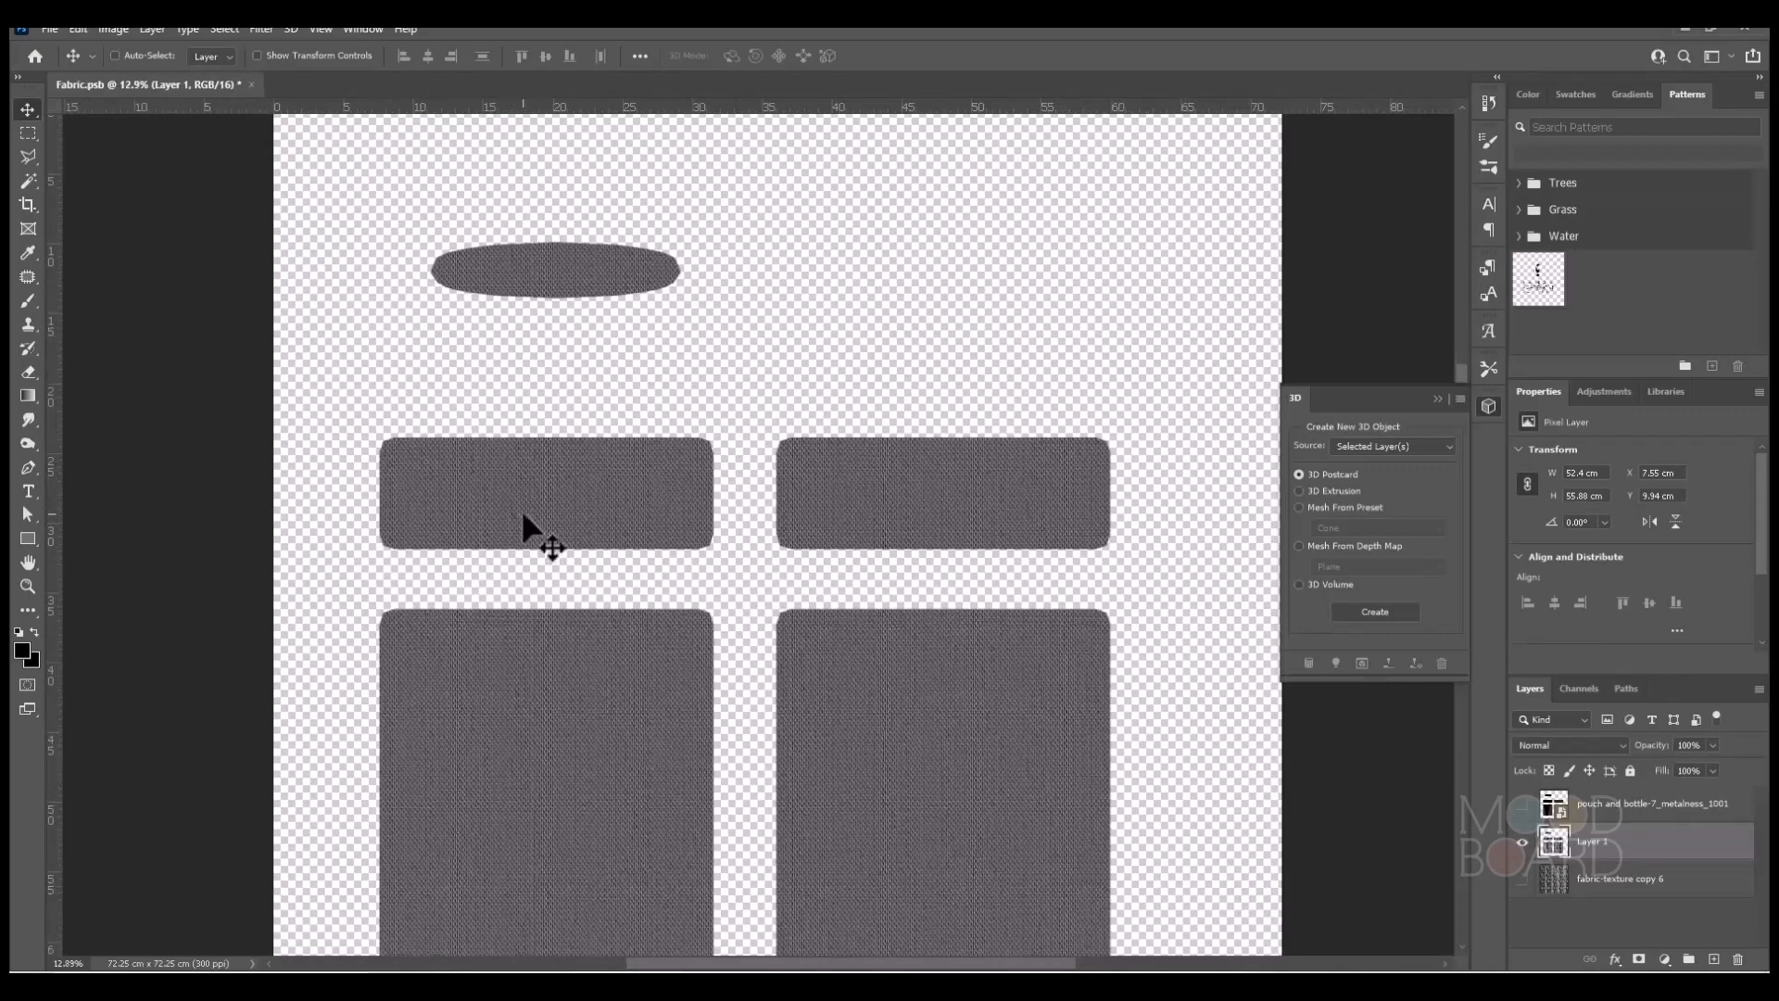
scroll(515, 523, "down", 3, "alt")
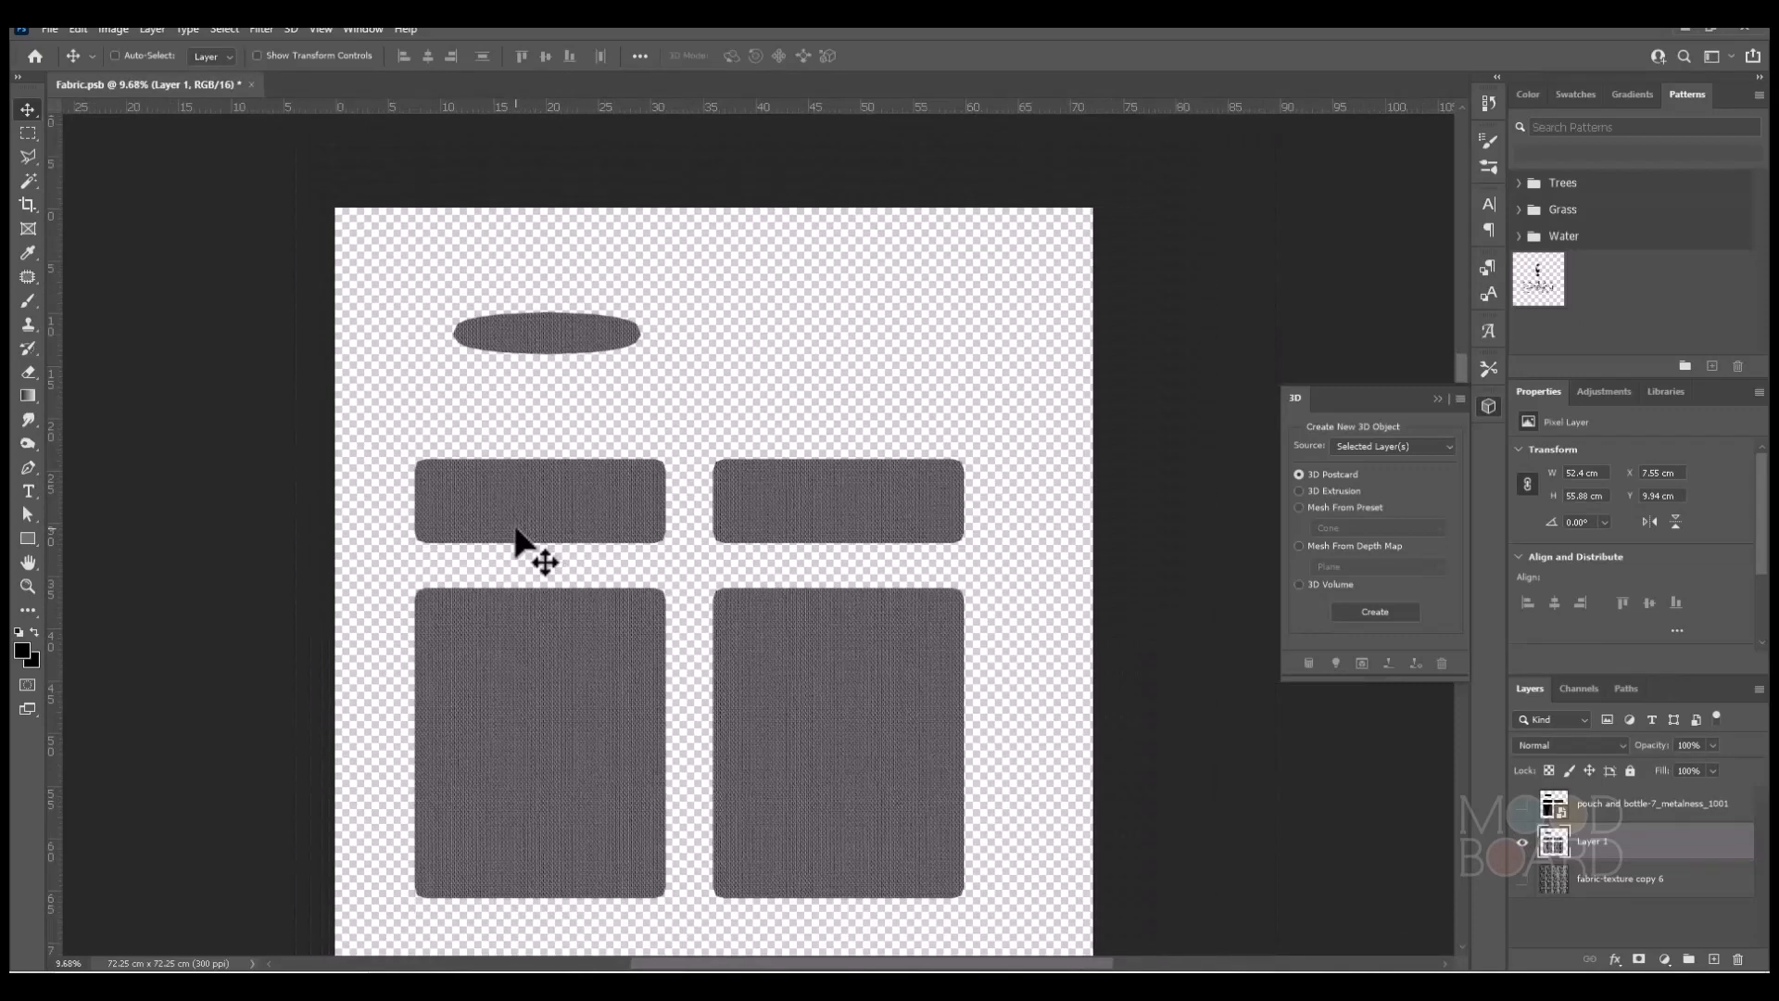
scroll(538, 311, "up", 10, "alt")
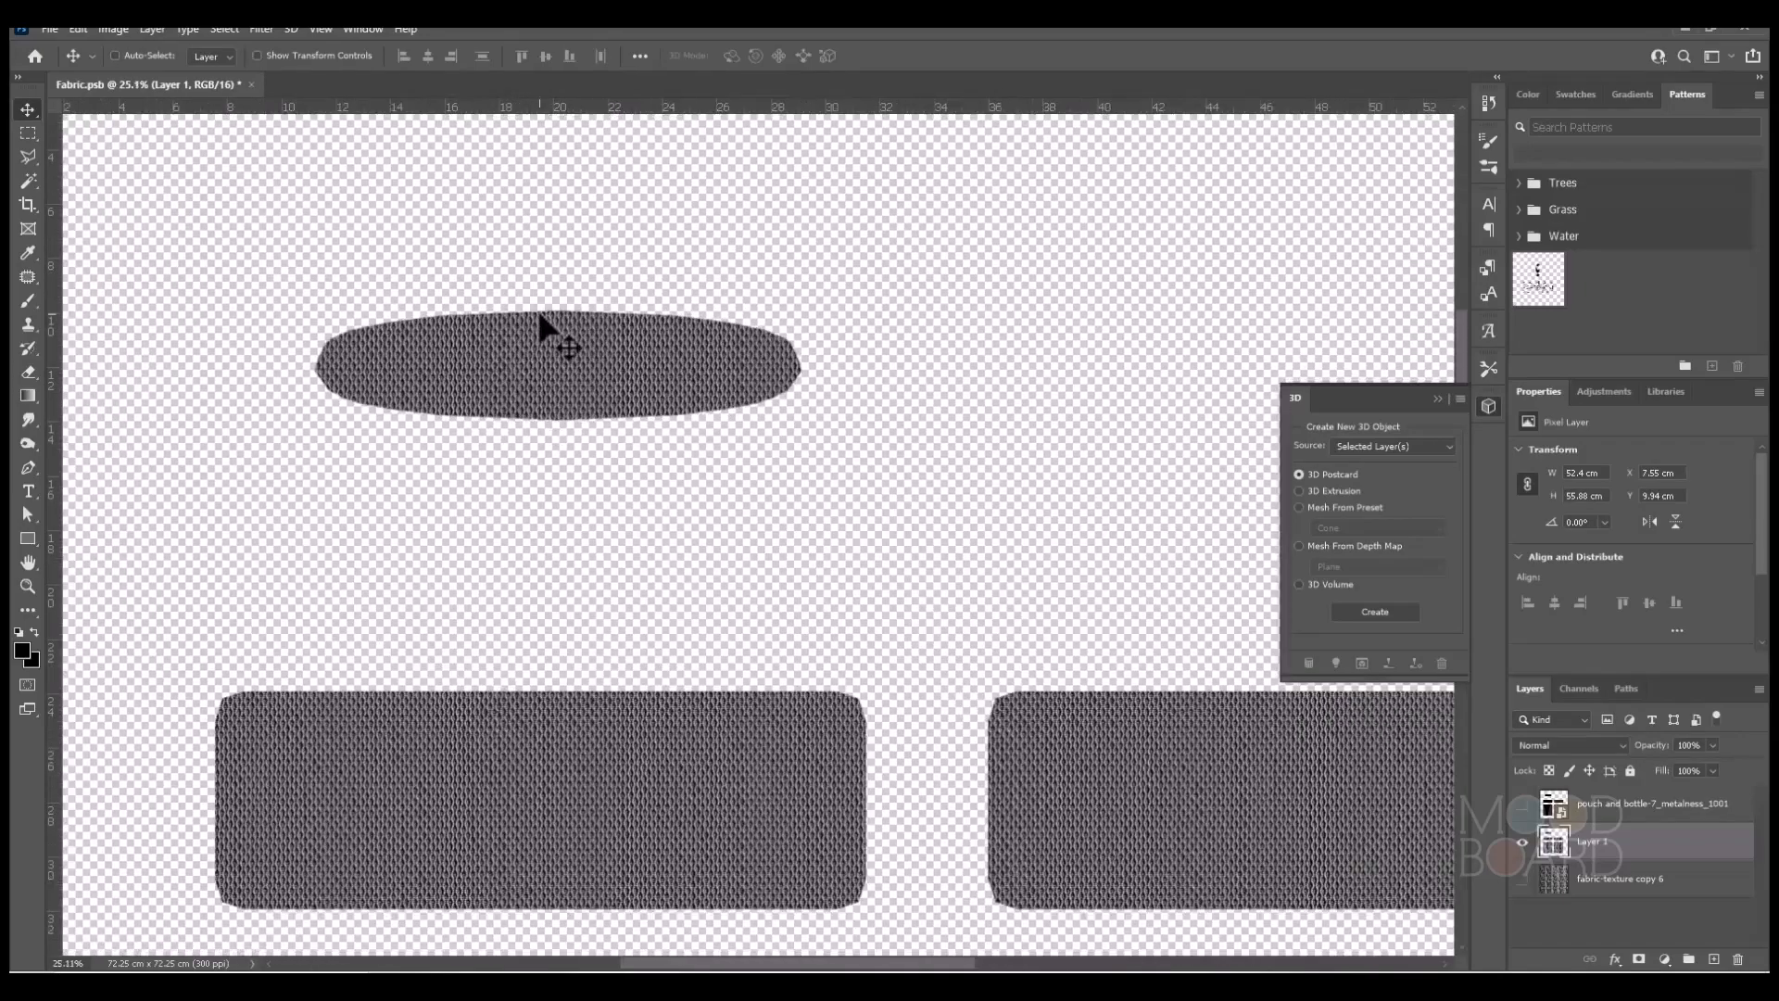
scroll(540, 320, "down", 10, "alt")
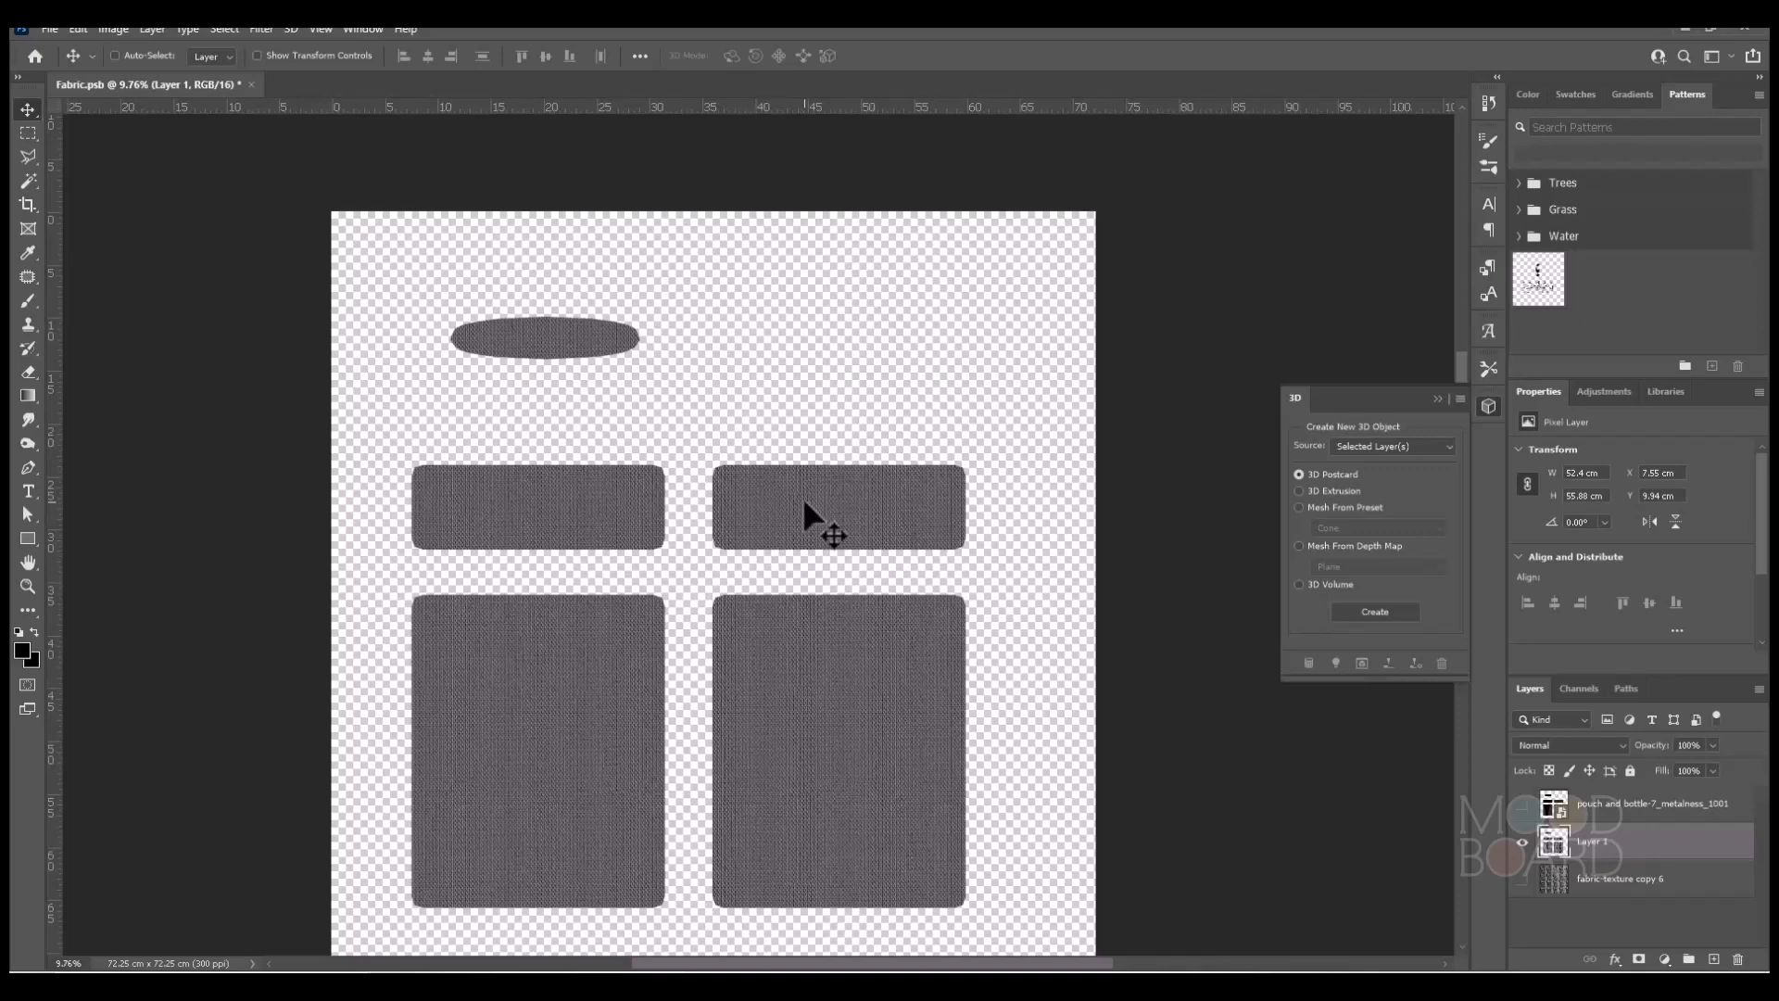
Save the cut-out fabric texture as Fabric-dis.png in PNG format with the large file size (fastest saving) option.
left_click(56, 25)
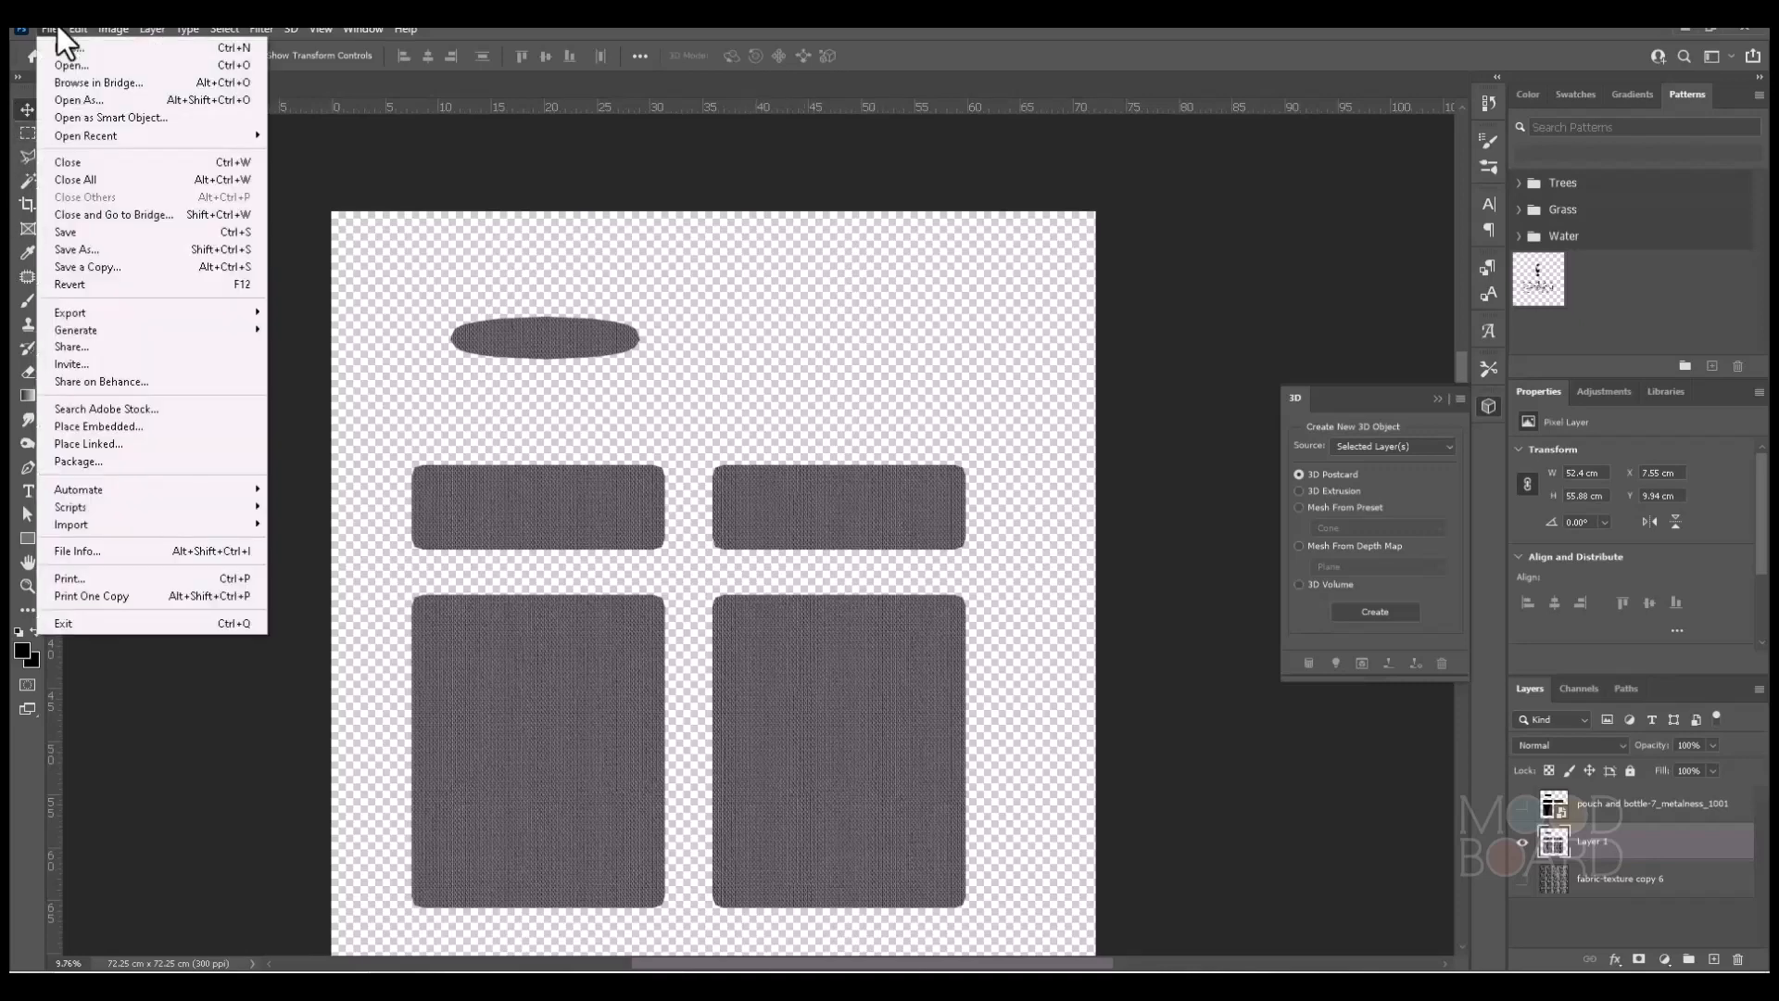
left_click(70, 247)
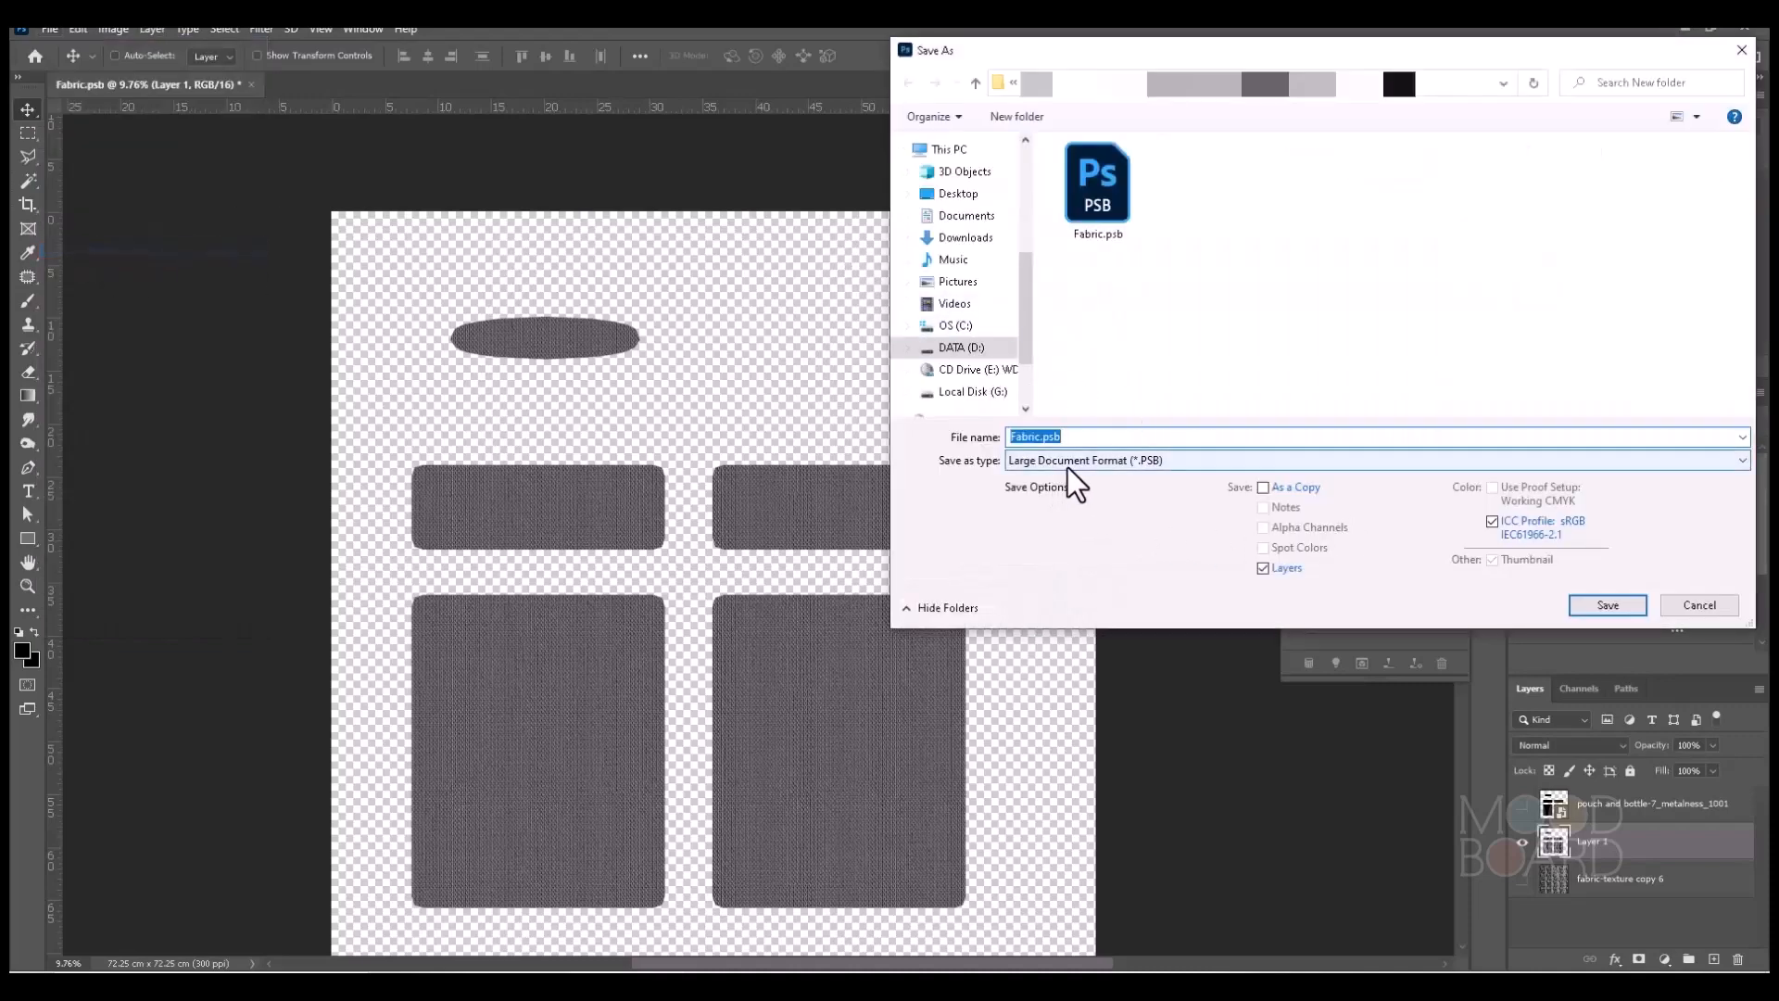
left_click(1065, 464)
left_click(1075, 641)
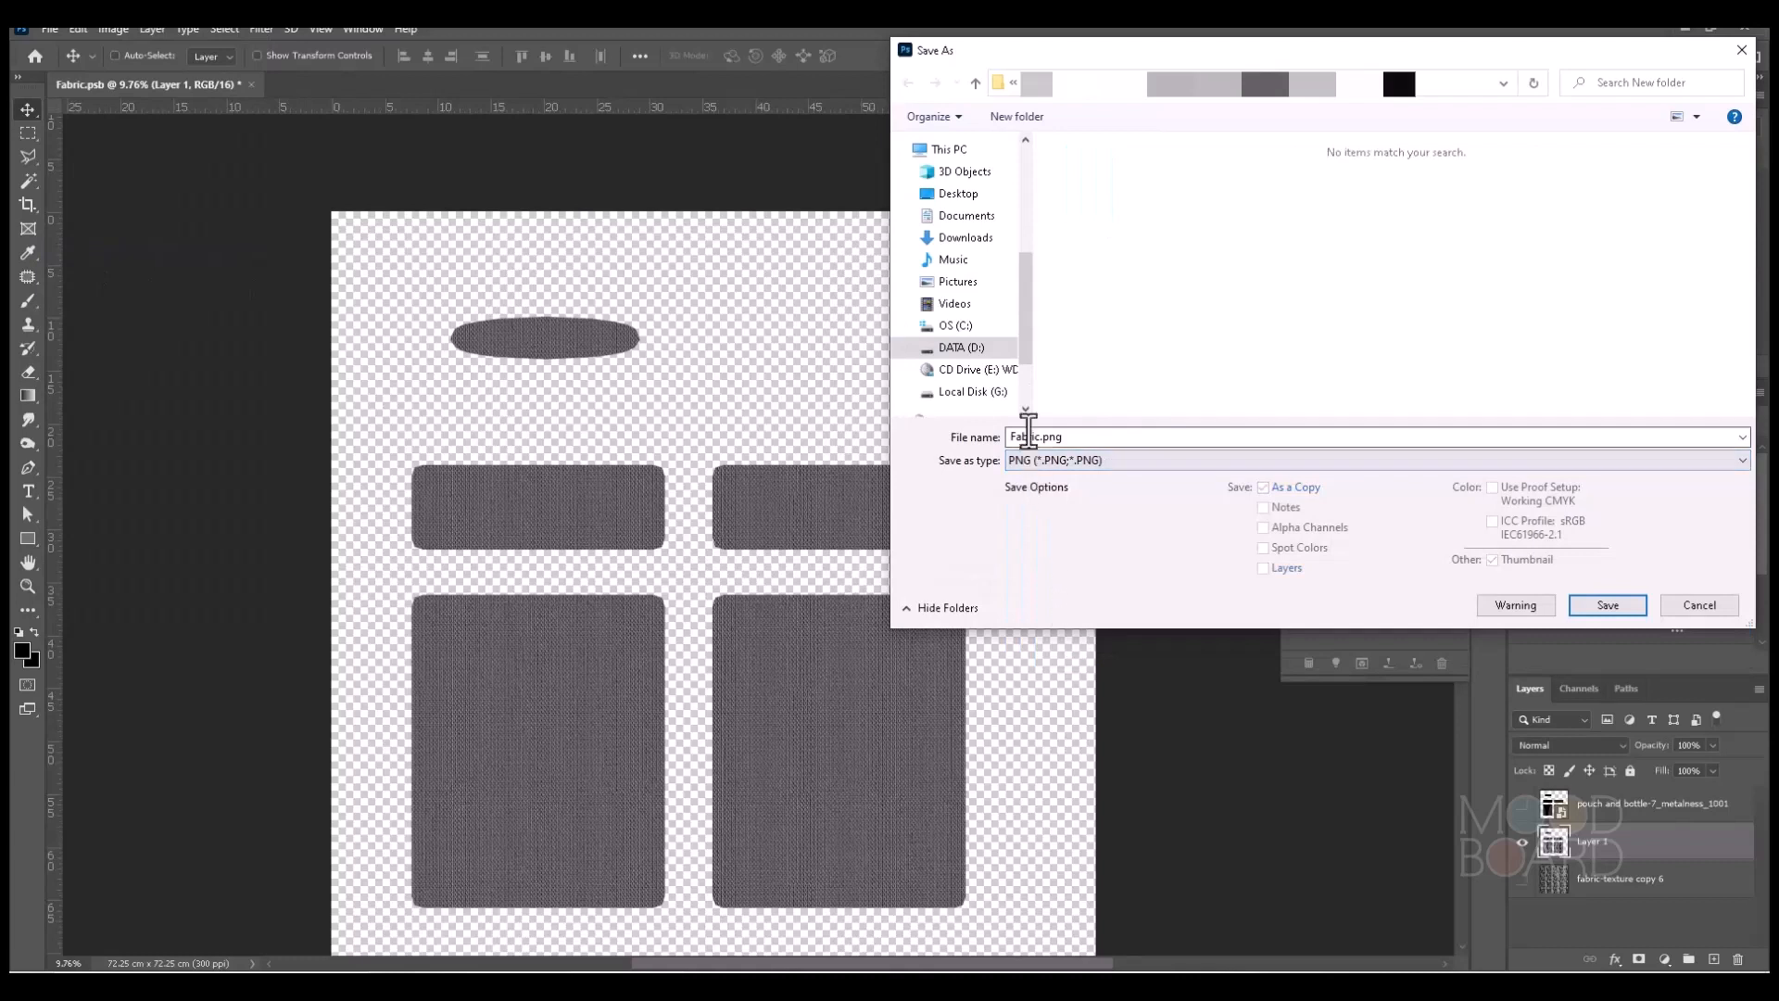
left_click(1040, 439)
left_click(1042, 437)
type("-dis")
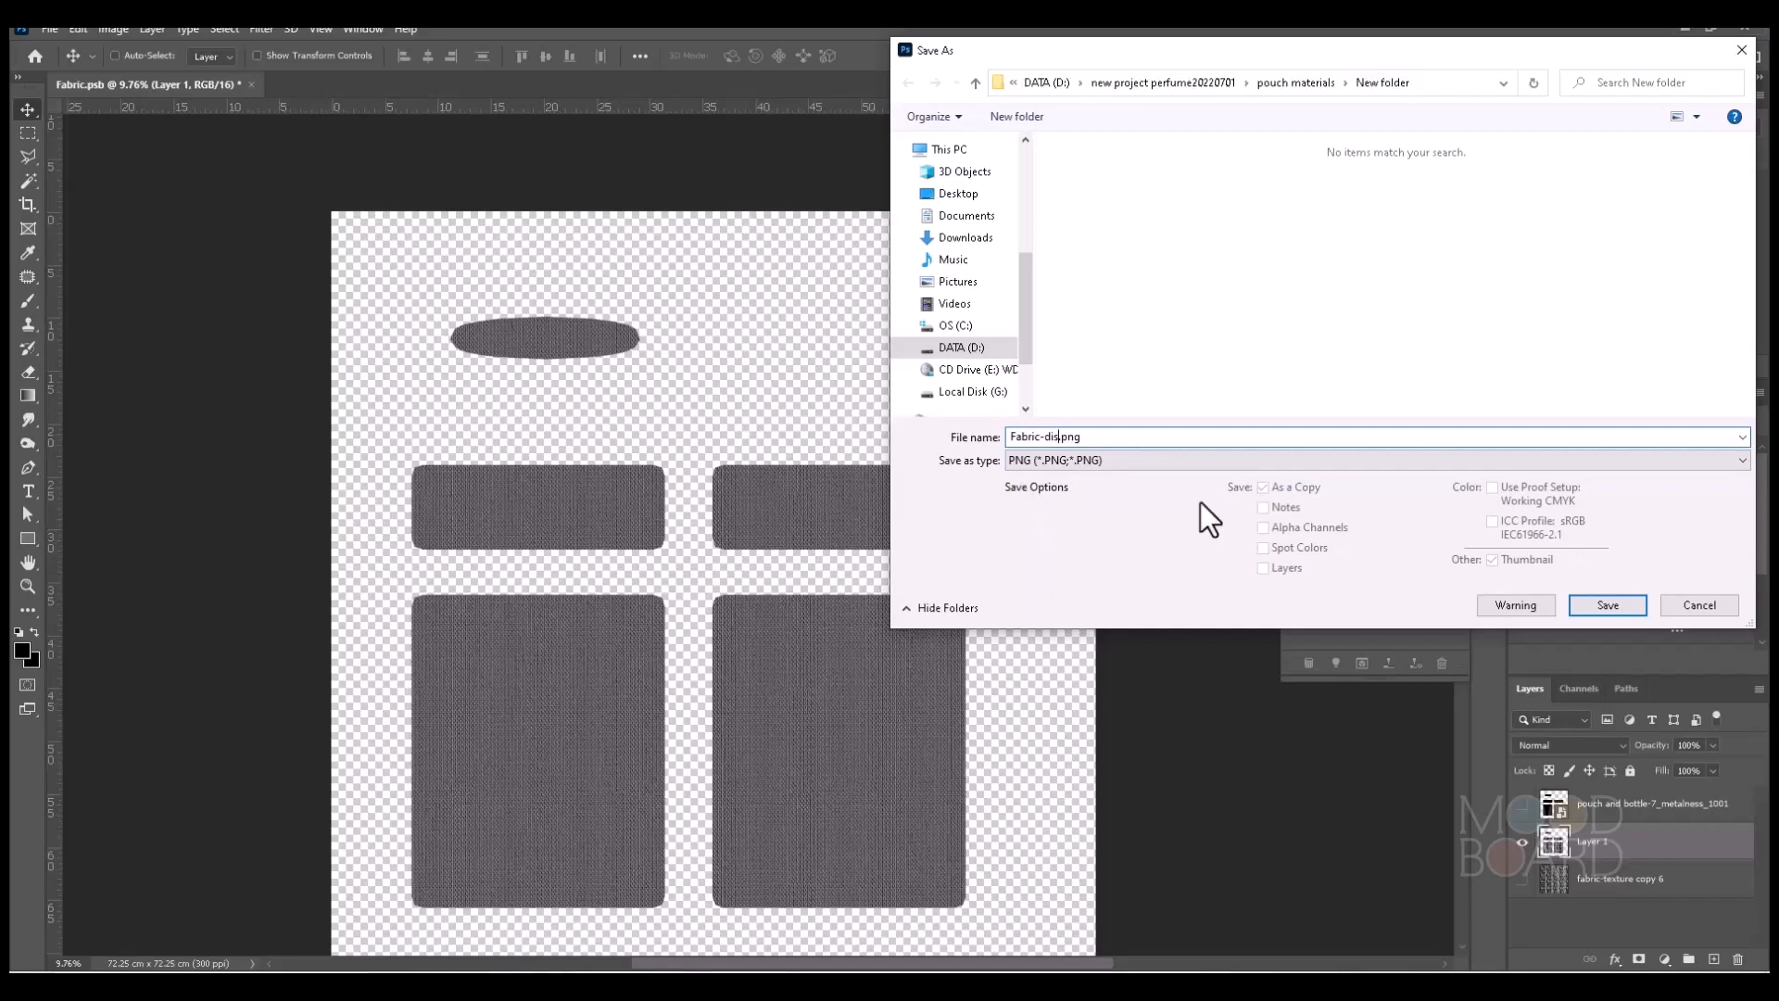
left_click(1607, 604)
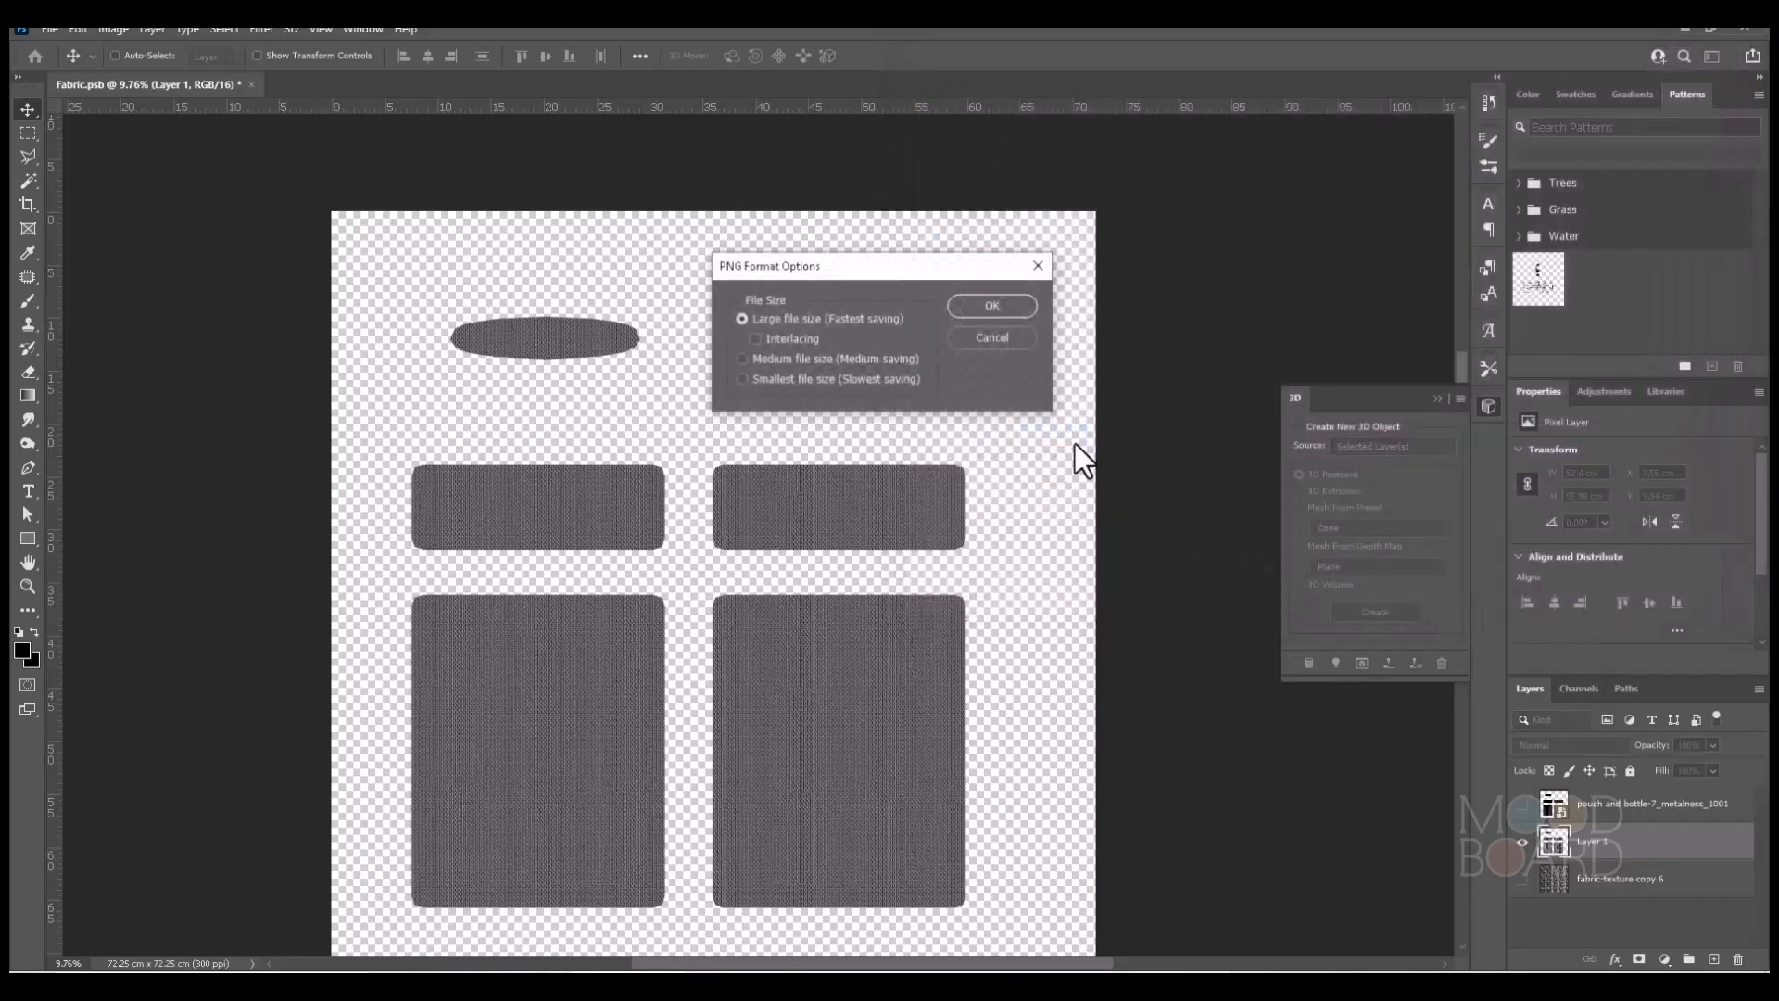
left_click(1021, 304)
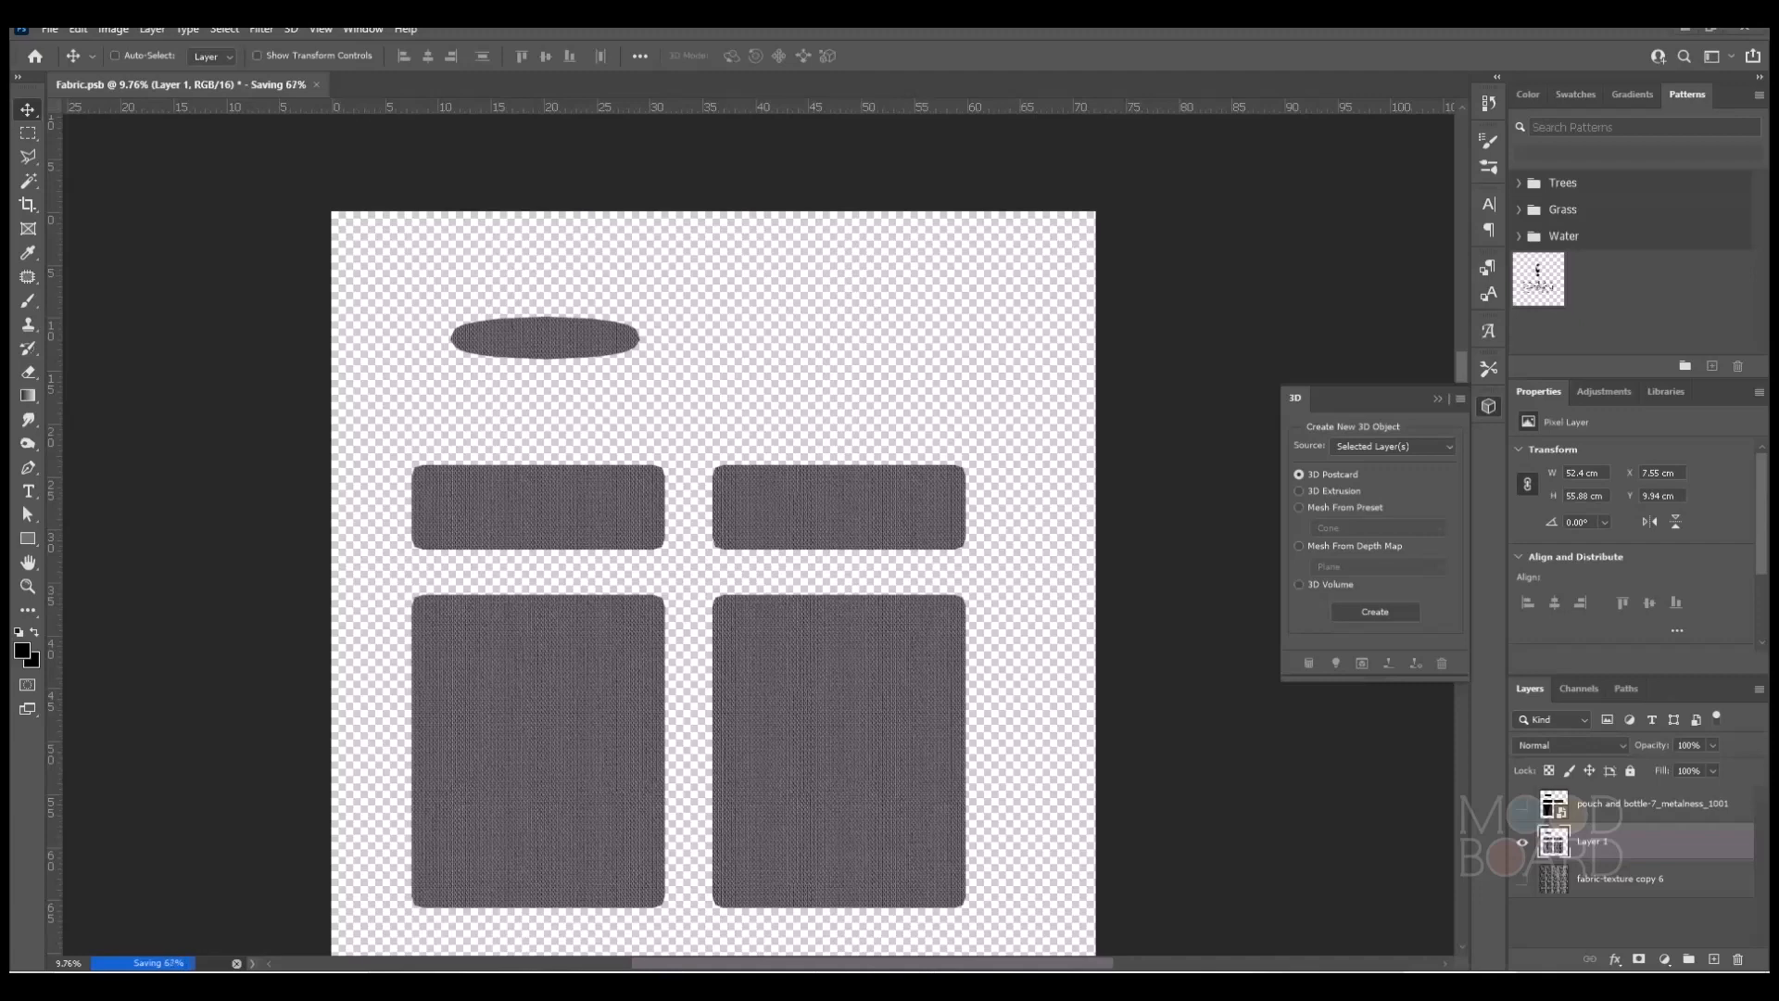
Switch to 3ds Max and rename the V-Ray material "ver" to Fabric in the Material Editor.
mouse_move(953, 981)
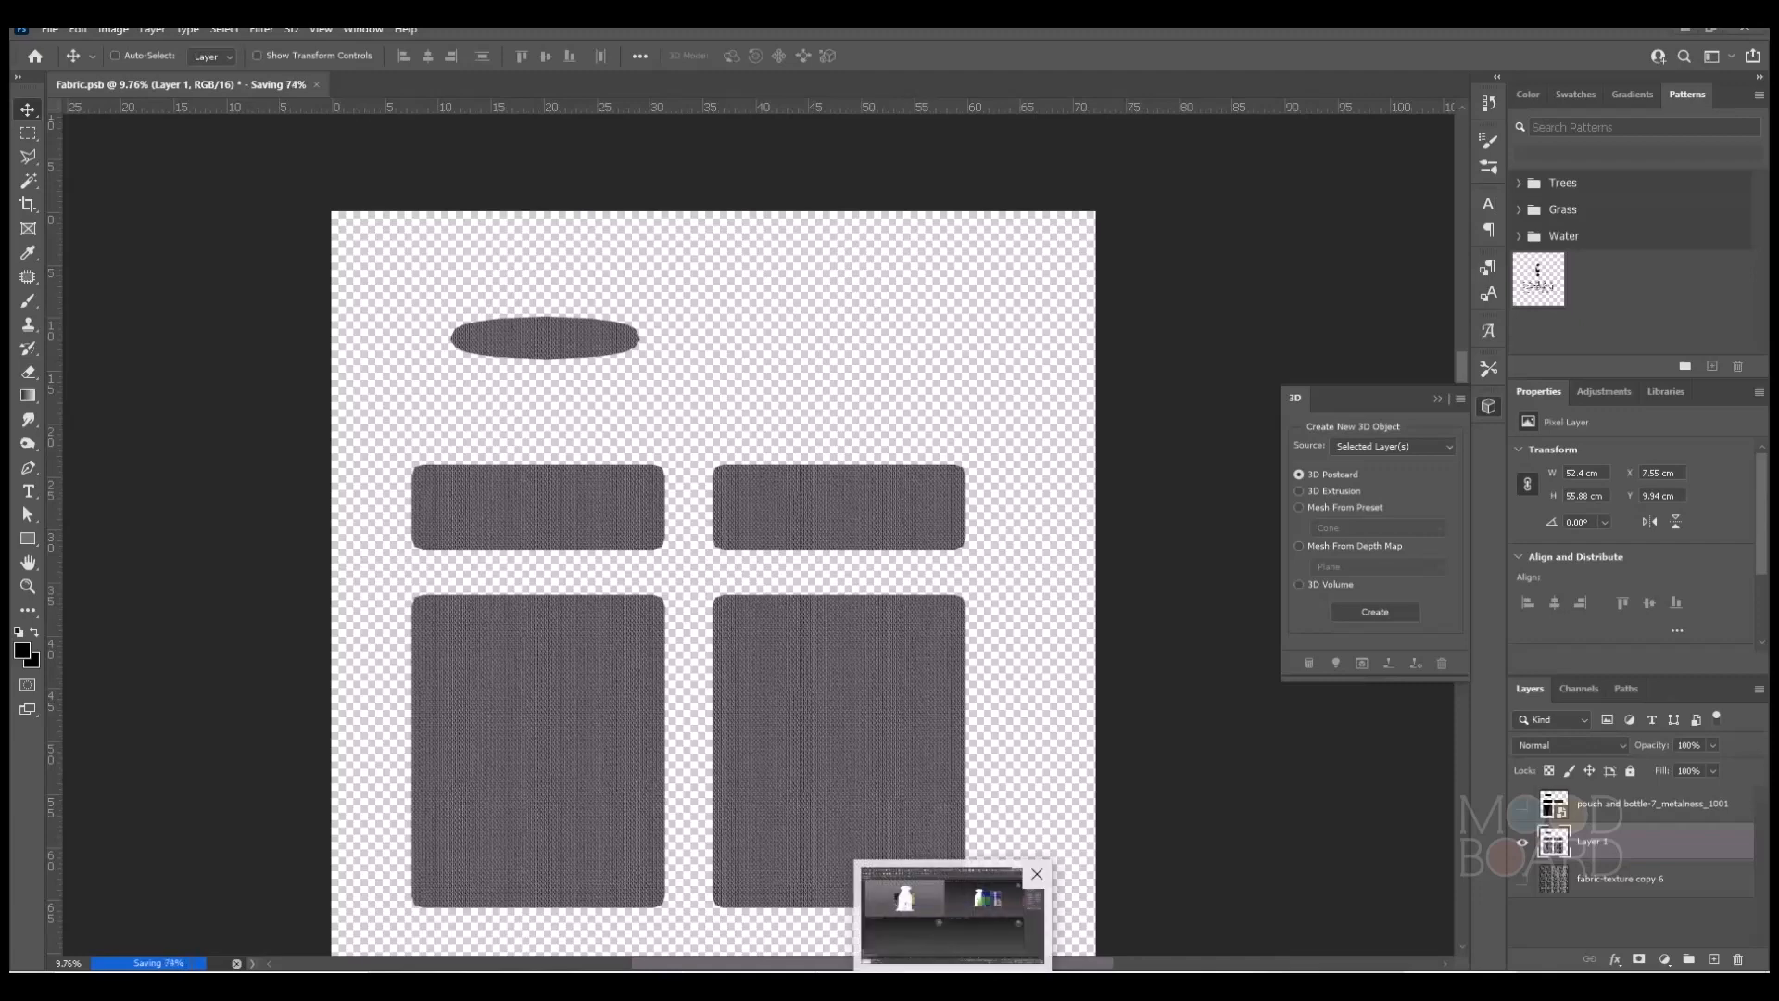
left_click(954, 913)
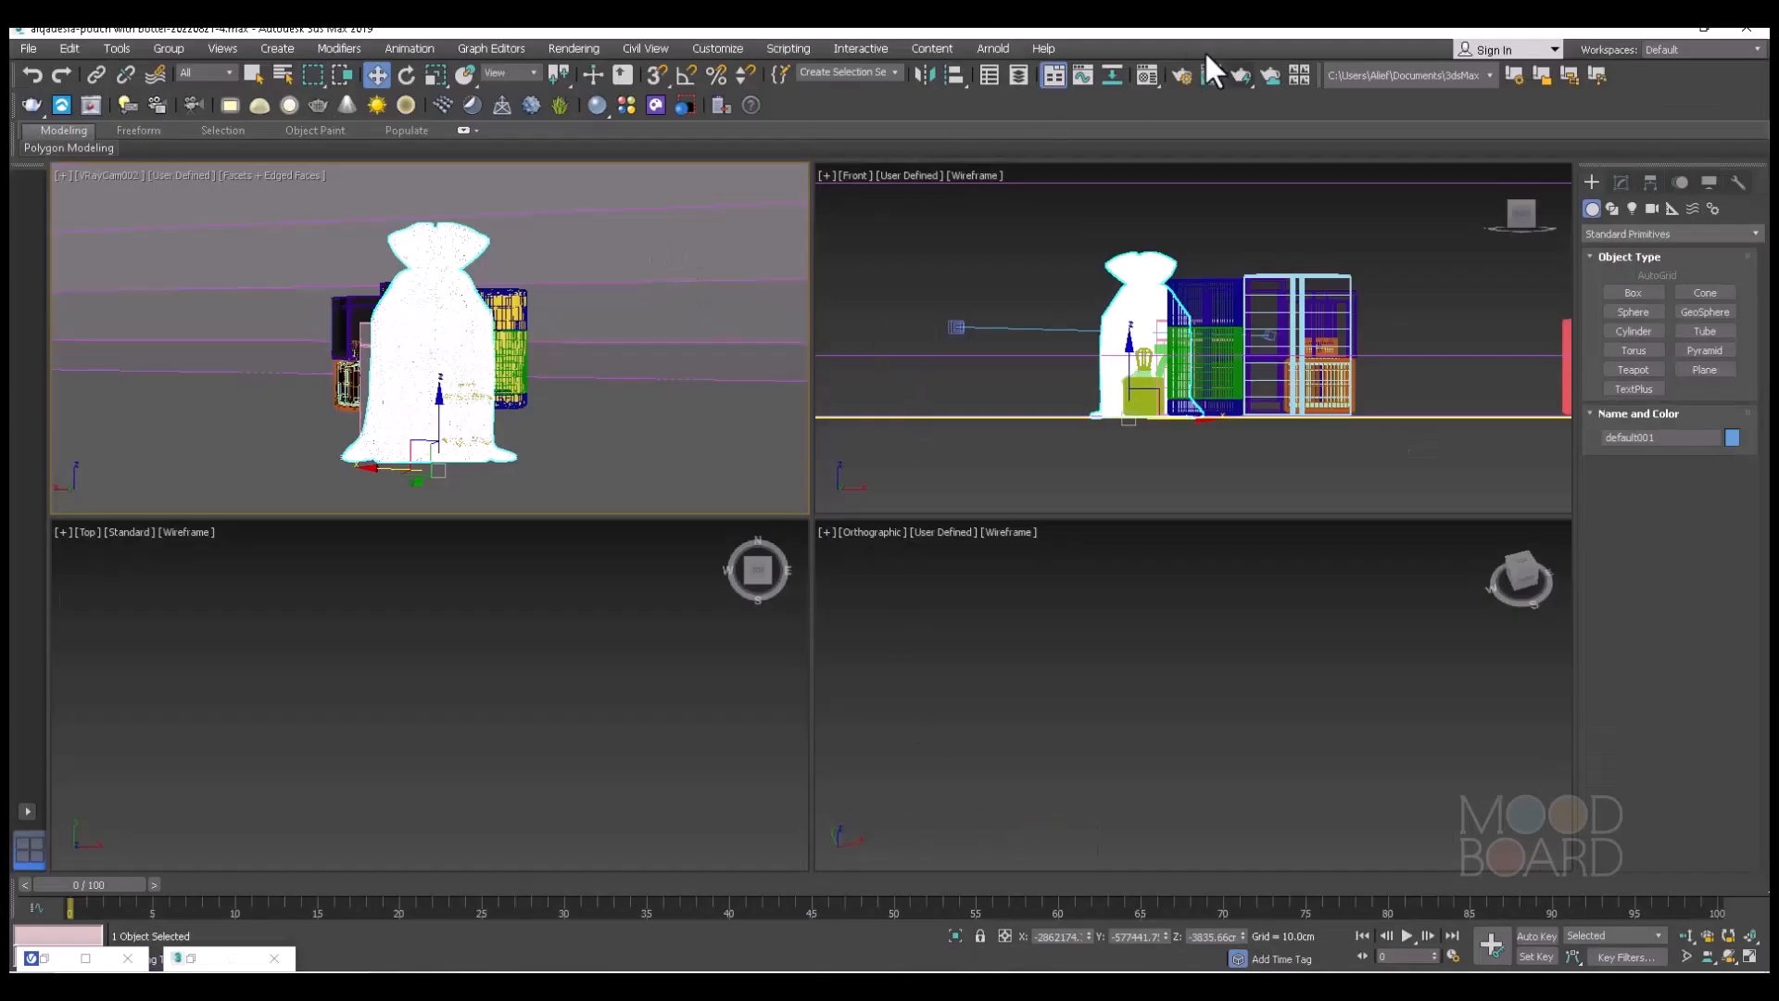
left_click(1148, 75)
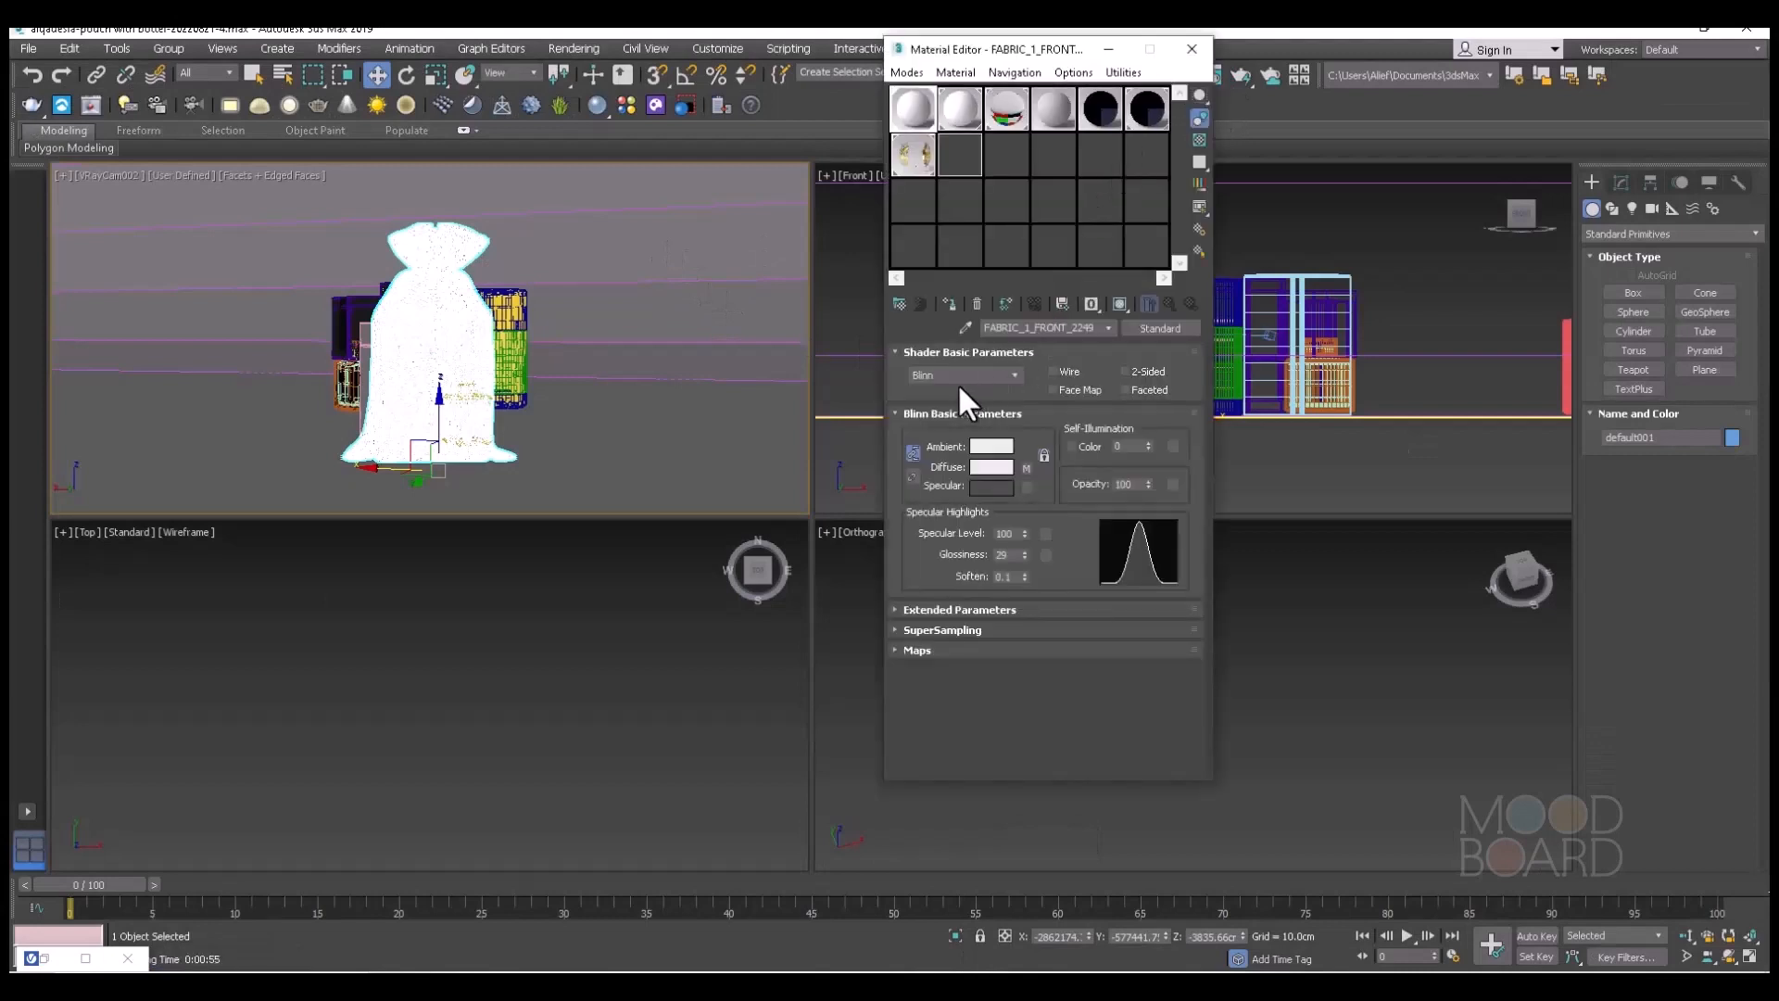
left_click(1096, 118)
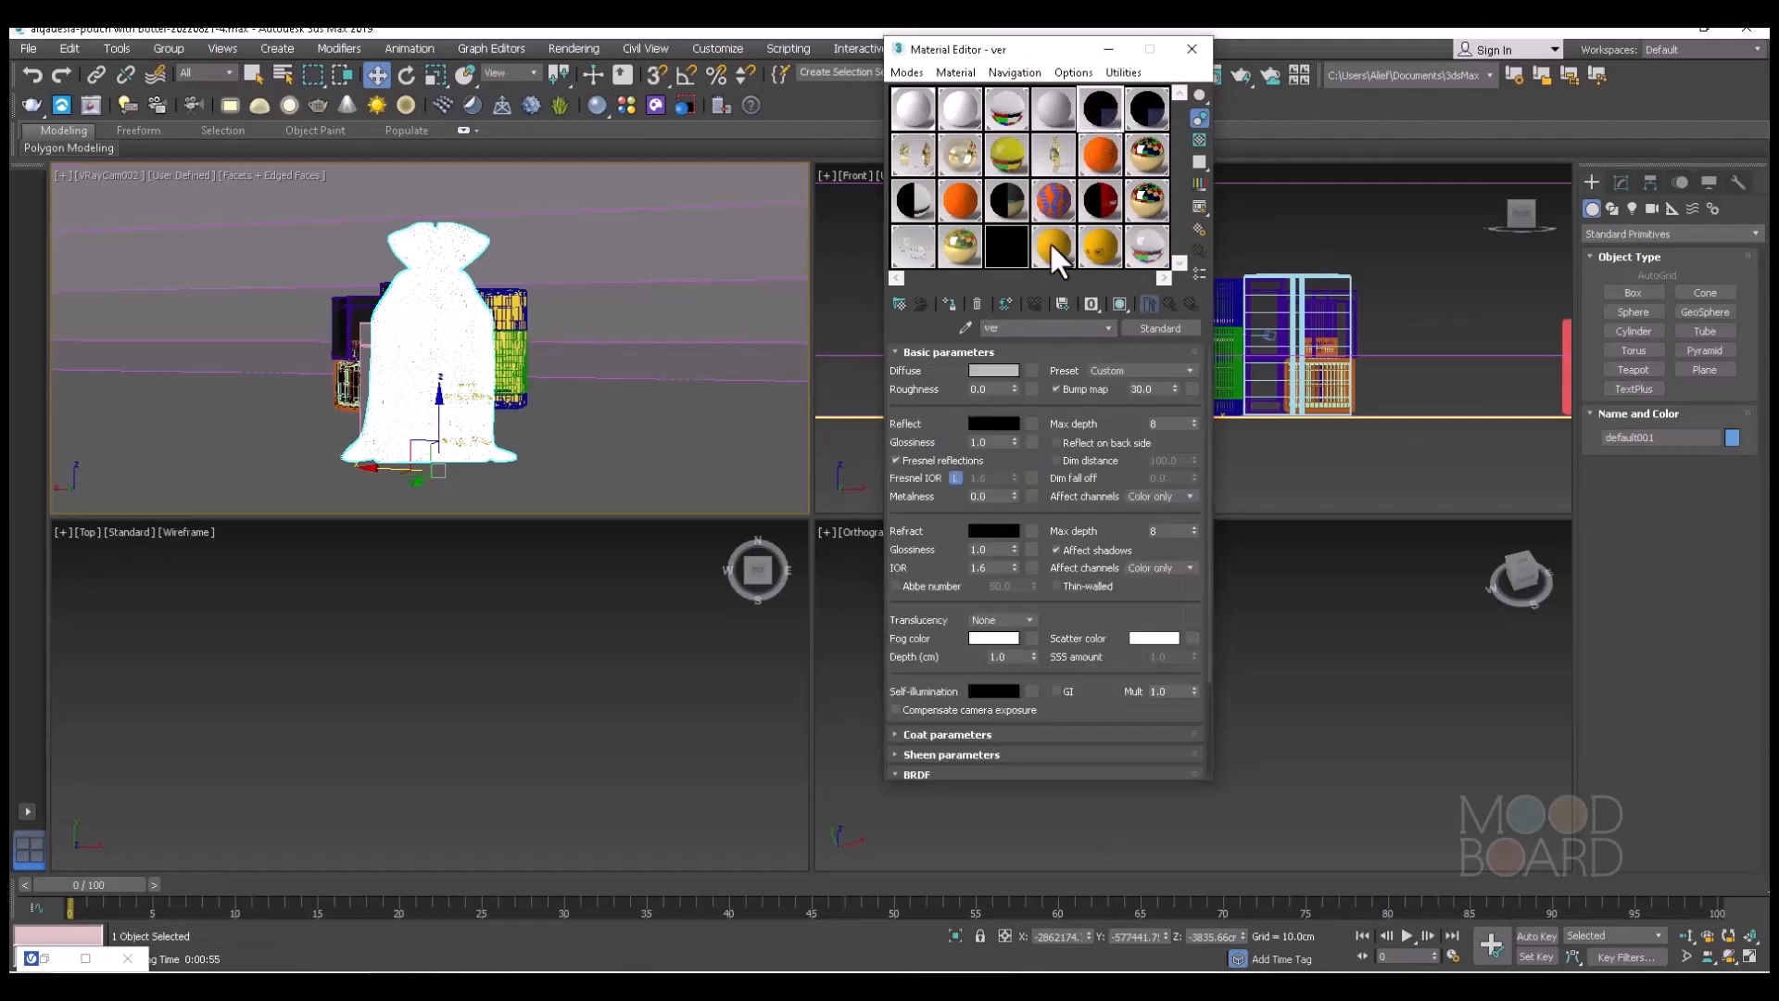
left_click(979, 329)
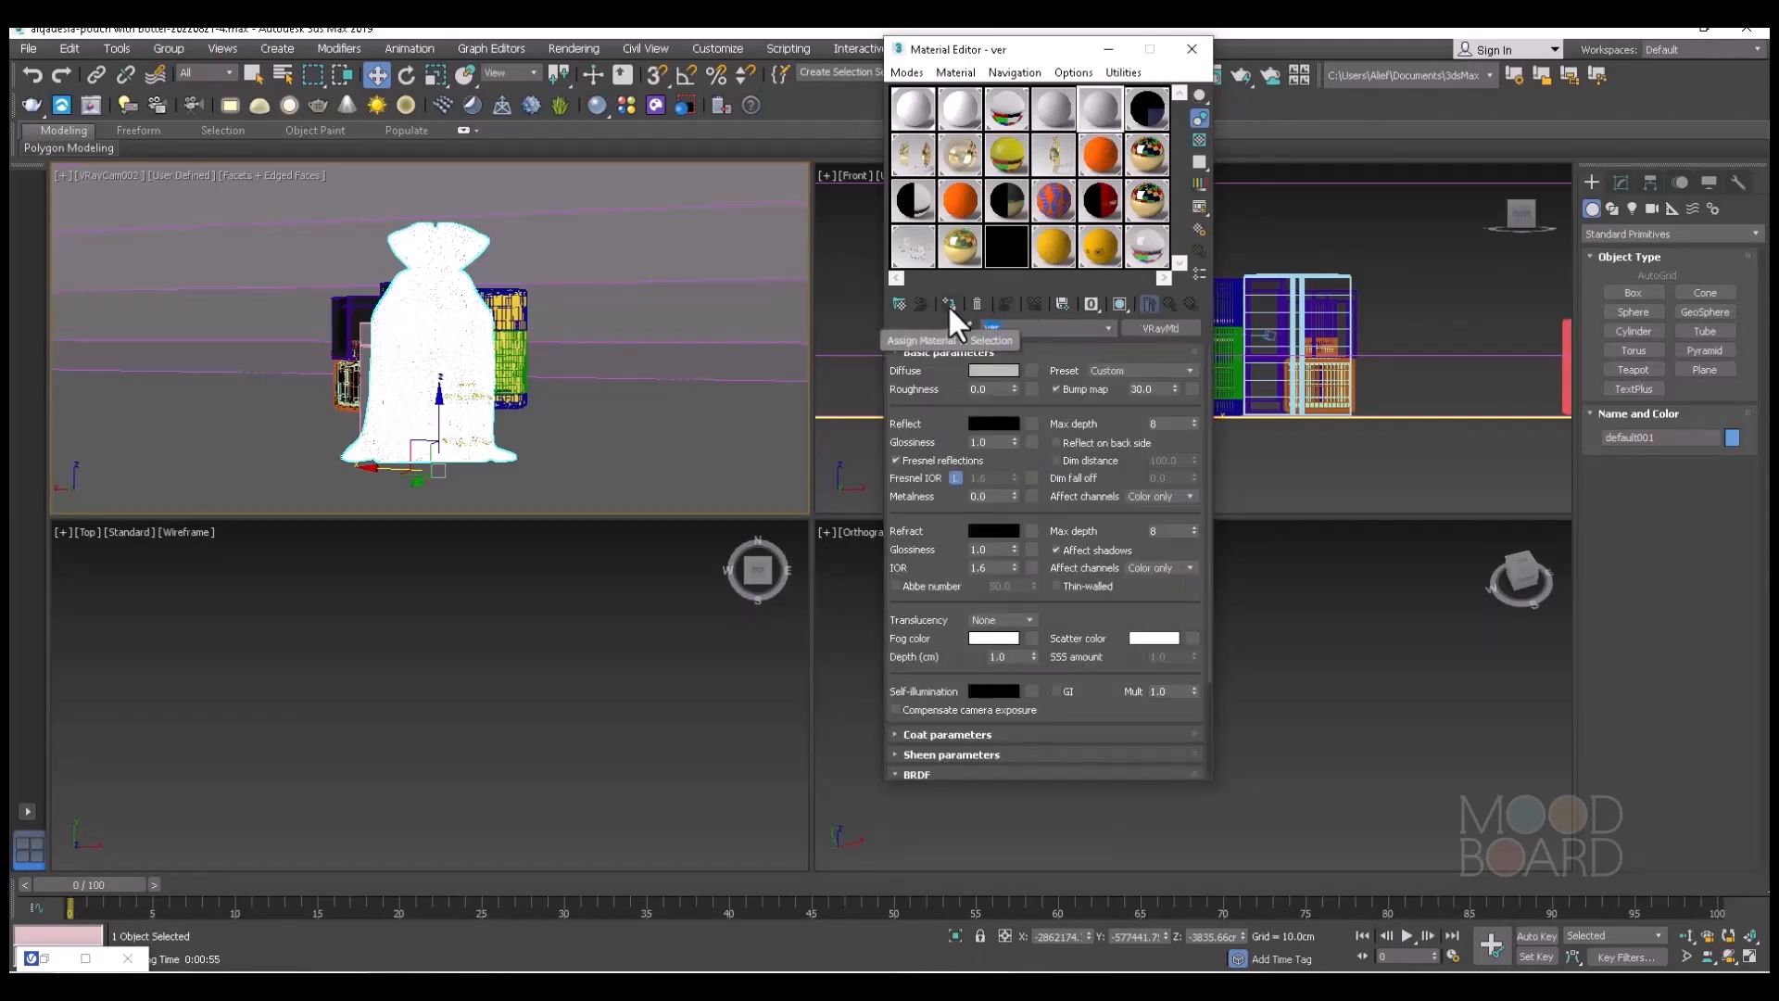
type("Fabric")
Load Fabric-dis.png from New folder as a bitmap in the Fabric material's Displace map slot.
left_click(1065, 351)
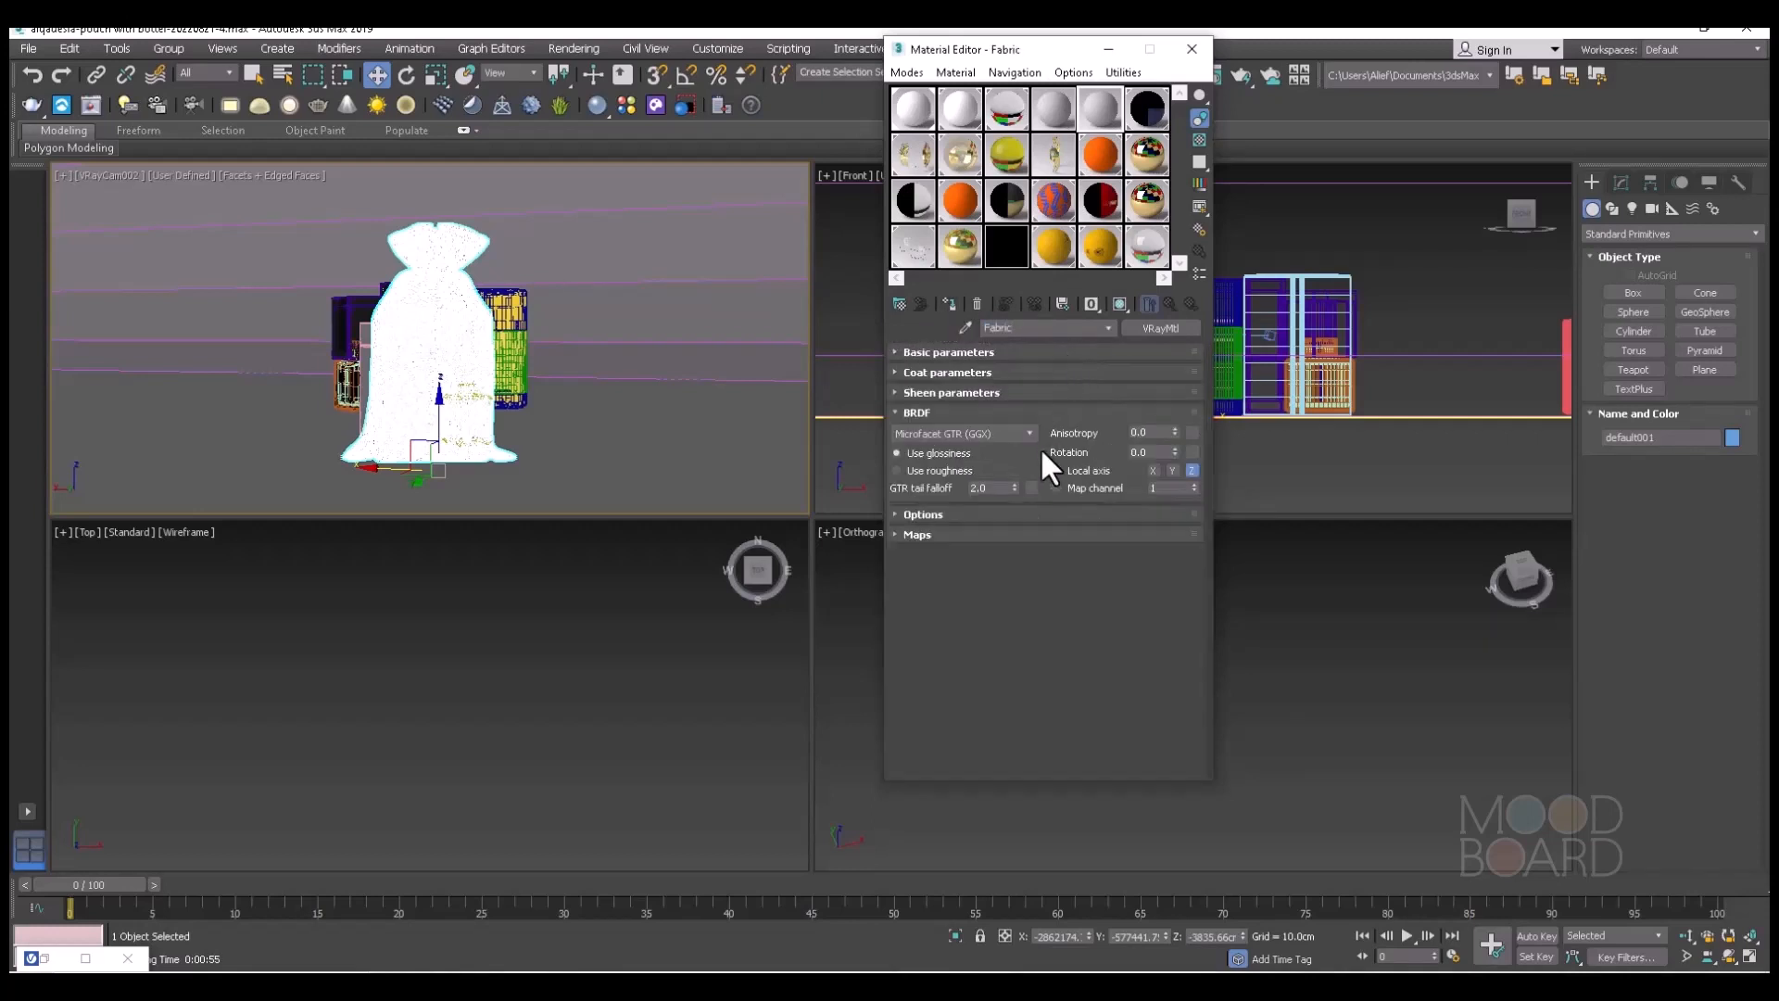
left_click(906, 535)
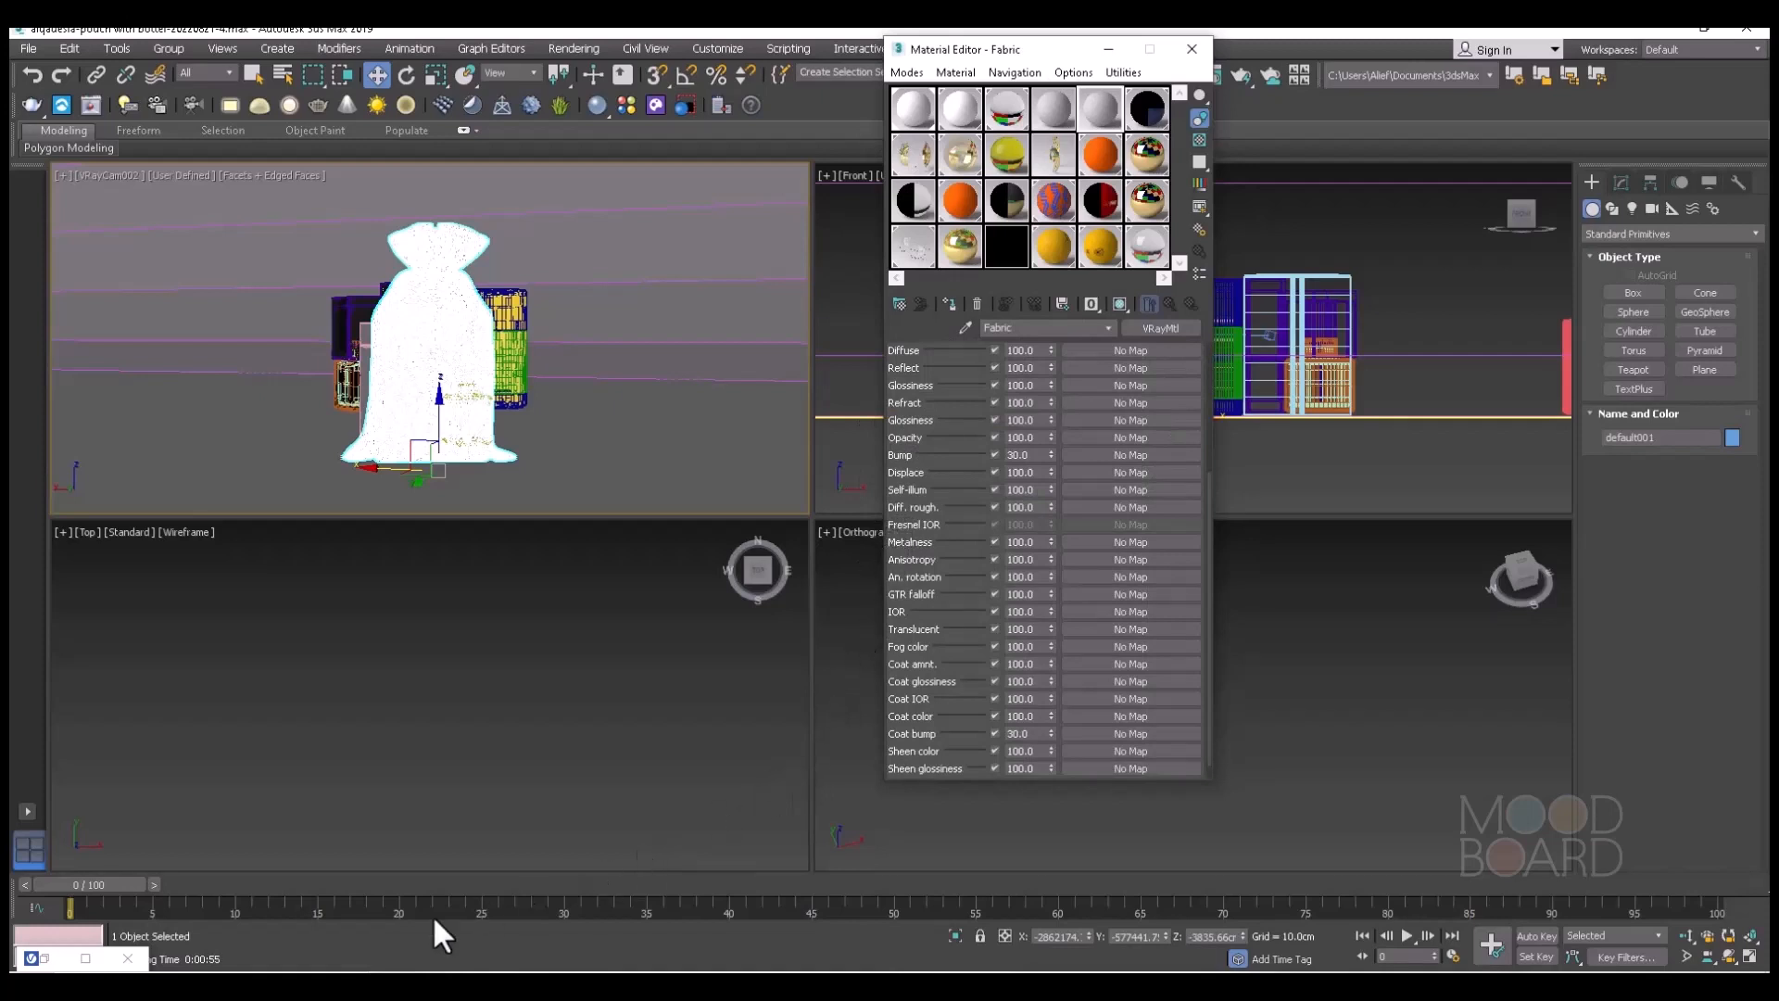
left_click(1123, 471)
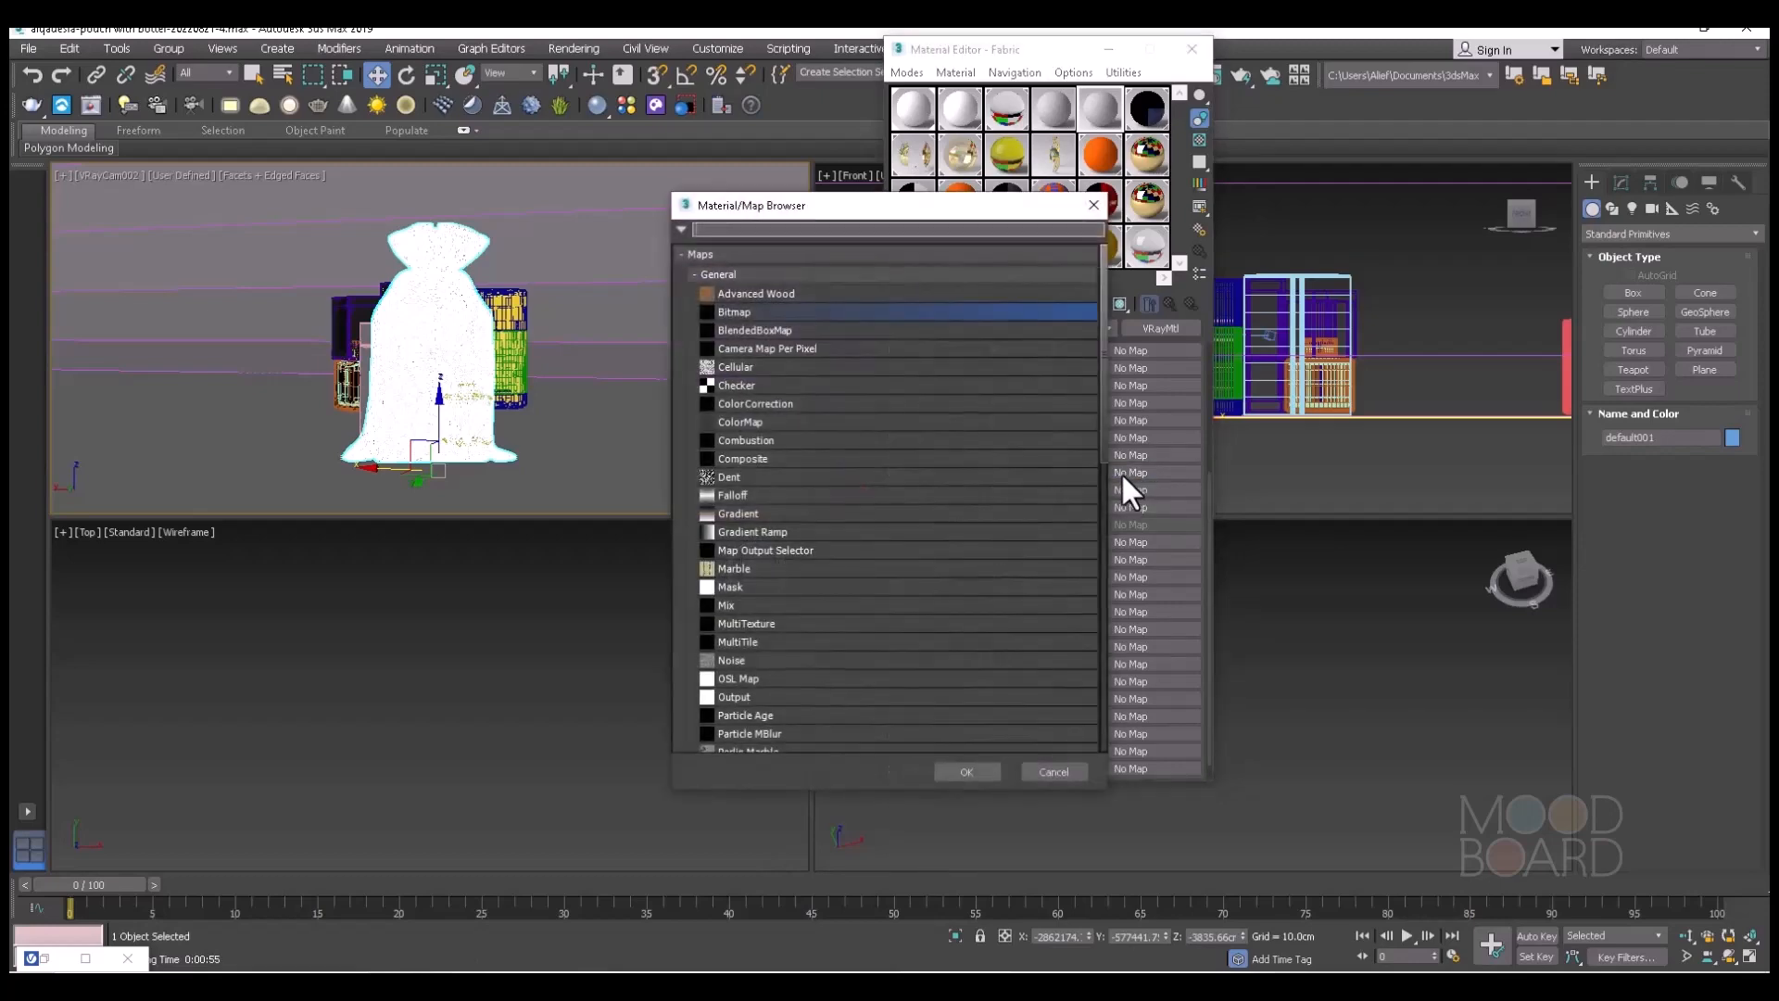
double_click(732, 312)
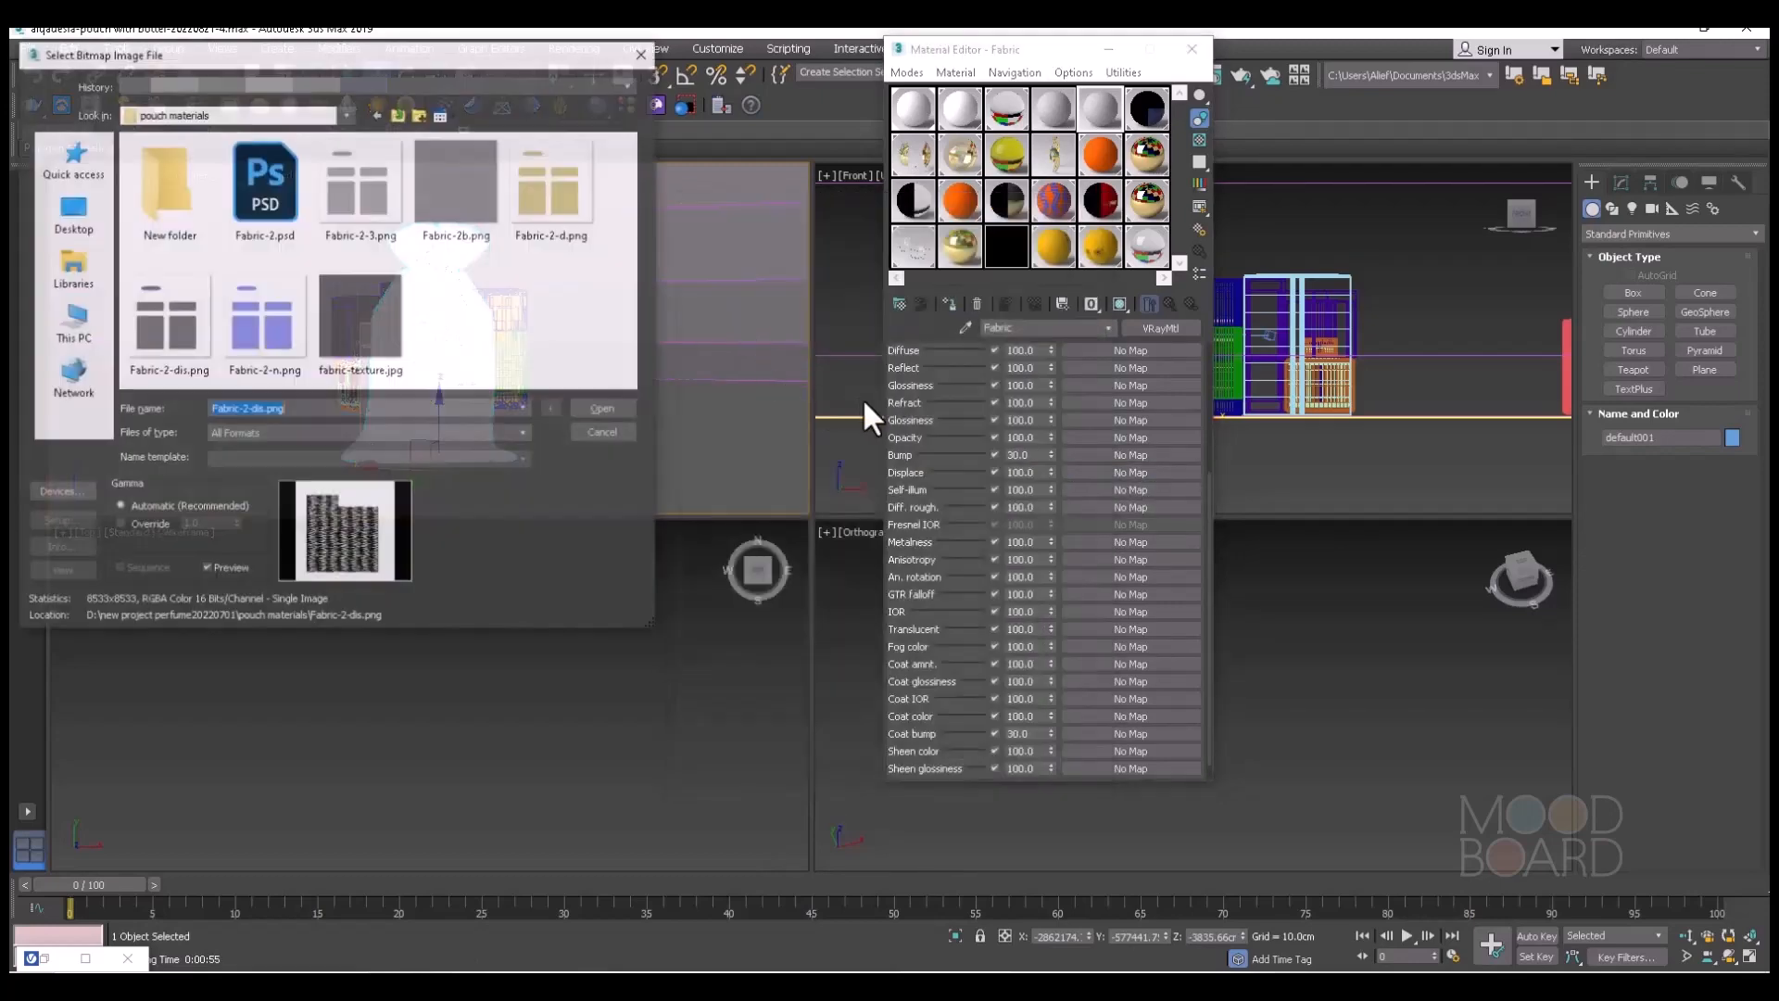
double_click(154, 204)
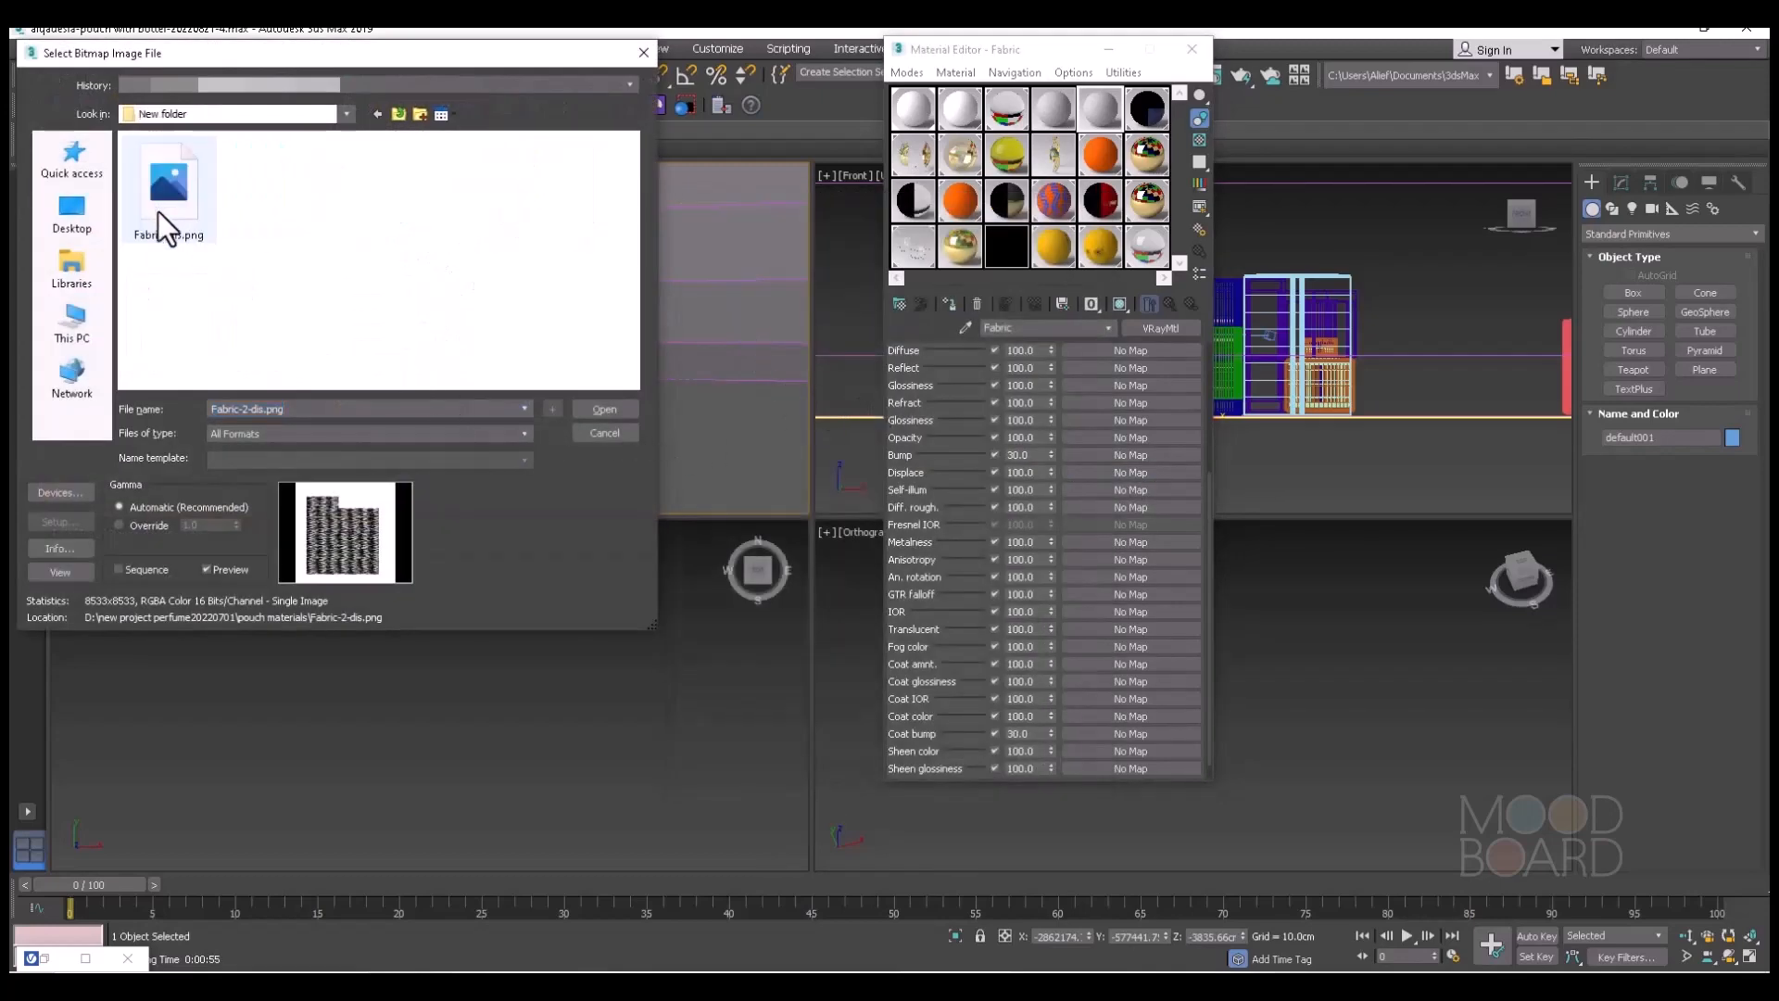
left_click(206, 221)
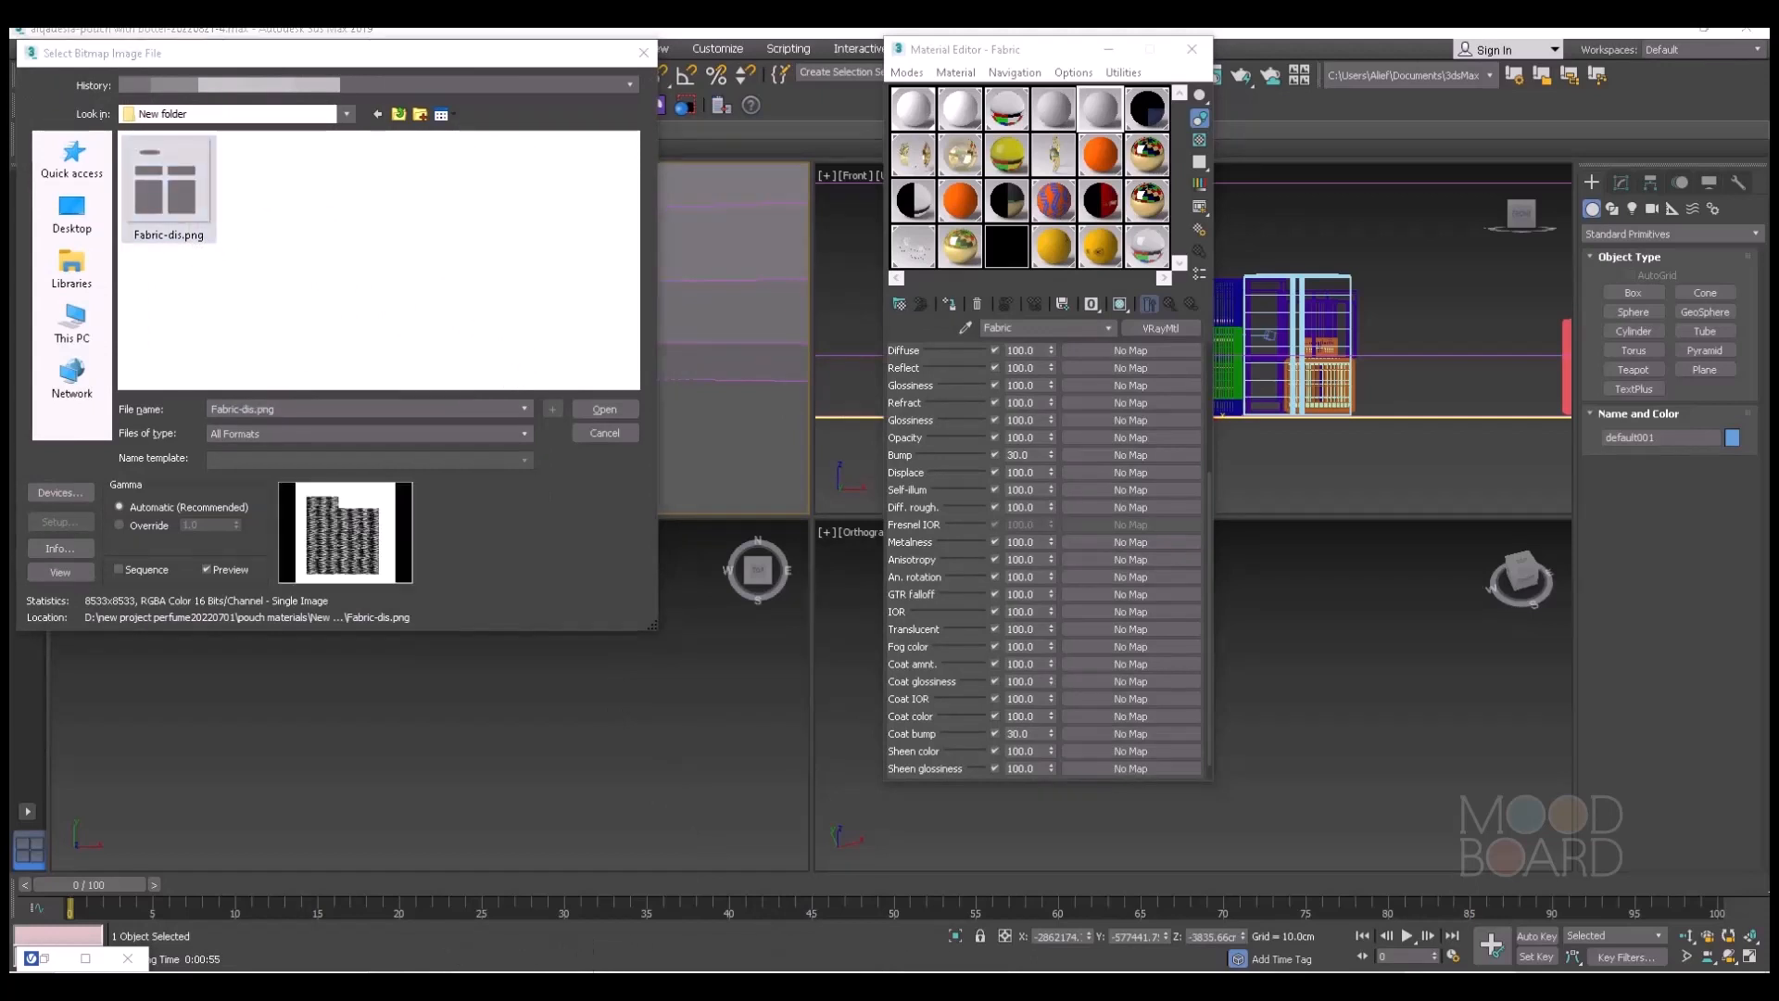
left_click(605, 410)
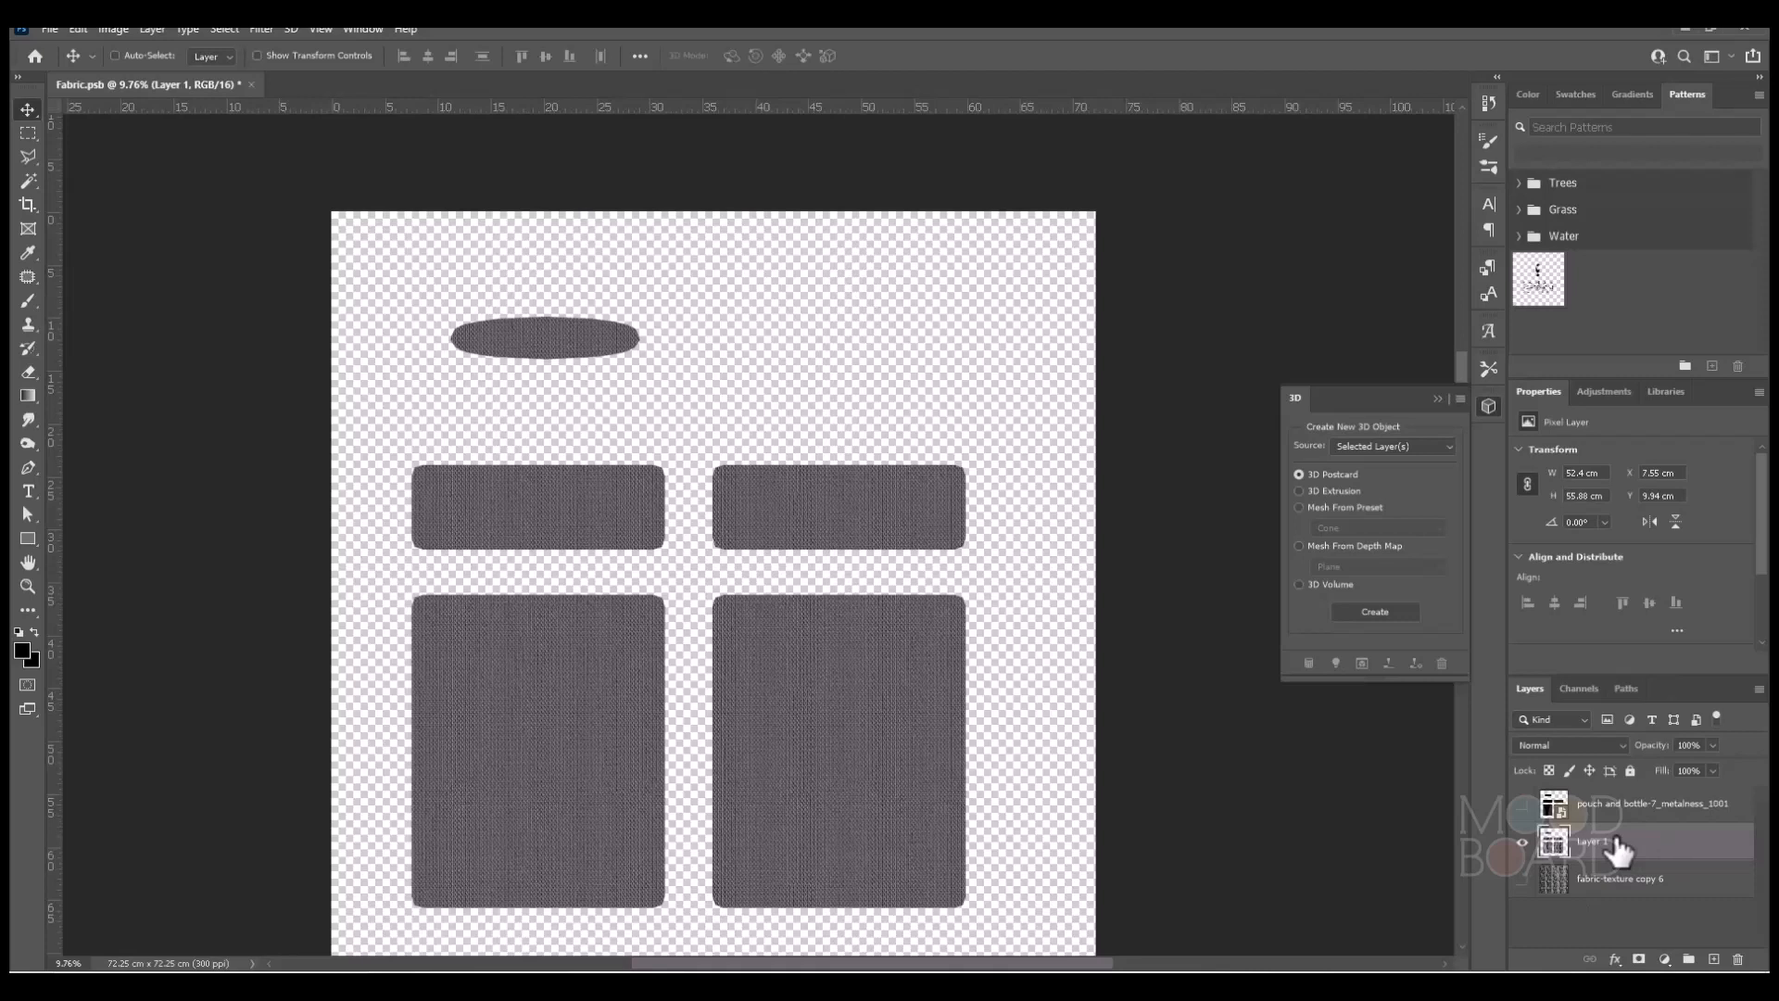
In Photoshop, add a golden yellow (e3b206) solid color fill layer above the cut-out fabric layer.
left_click(1665, 960)
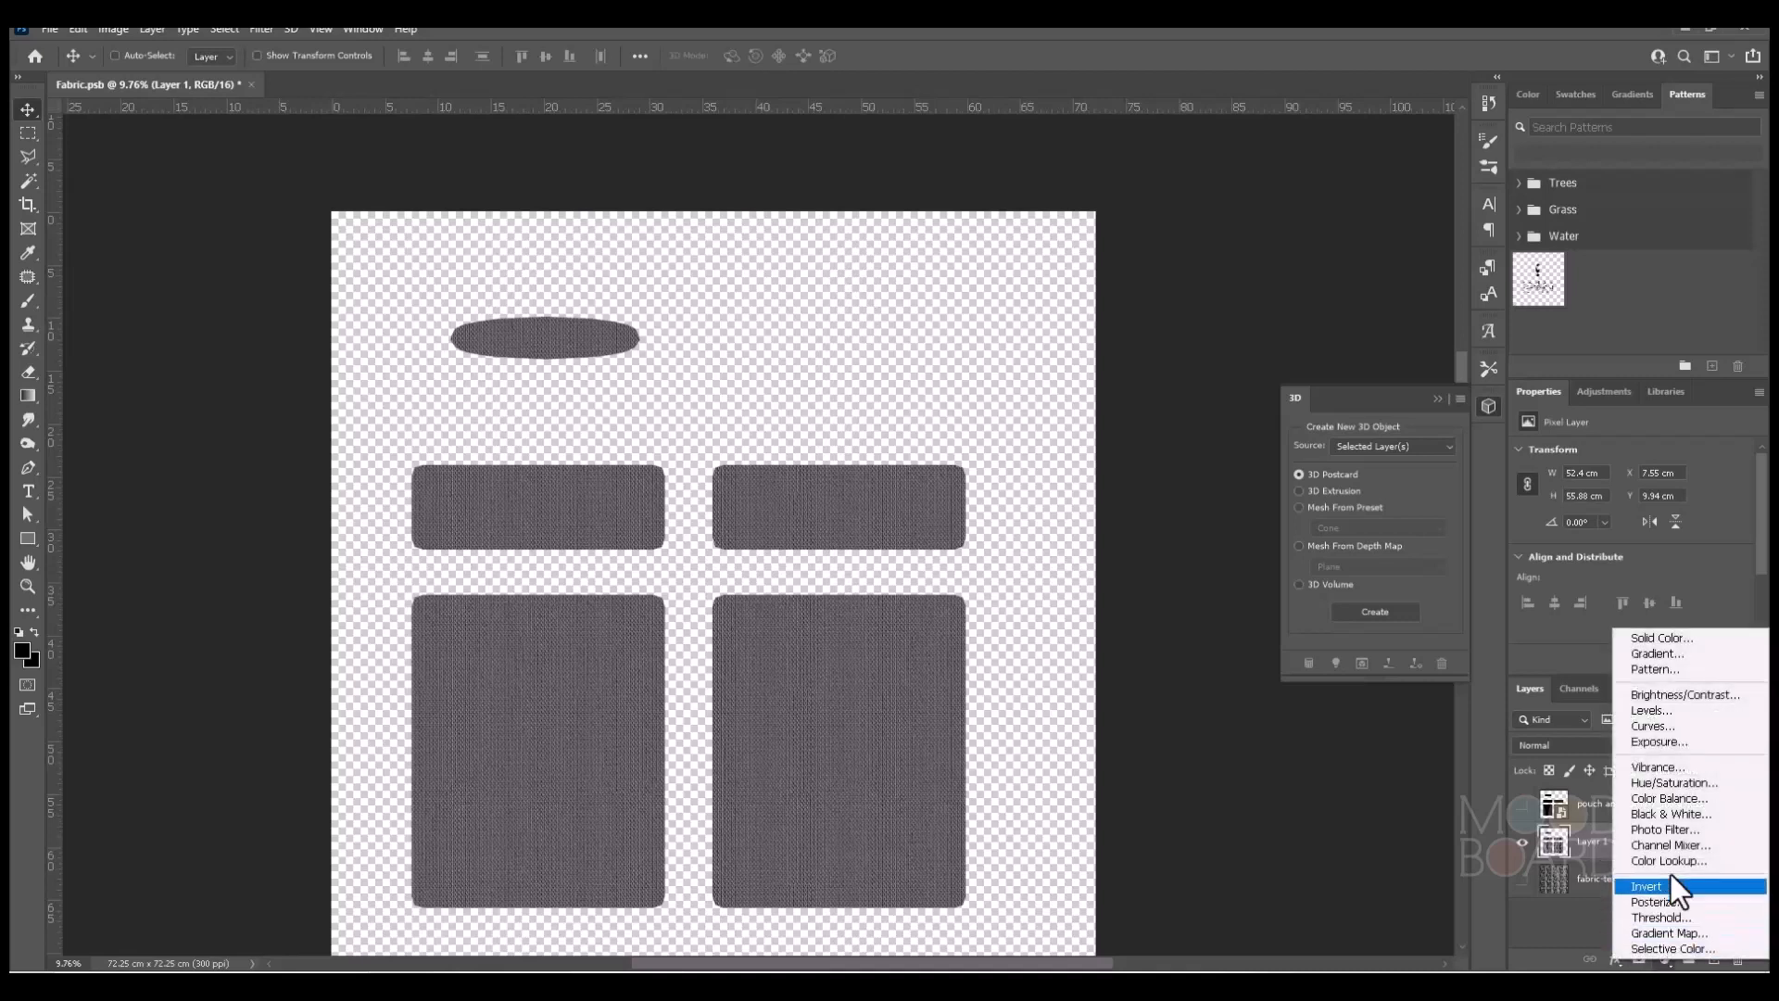
left_click(1699, 641)
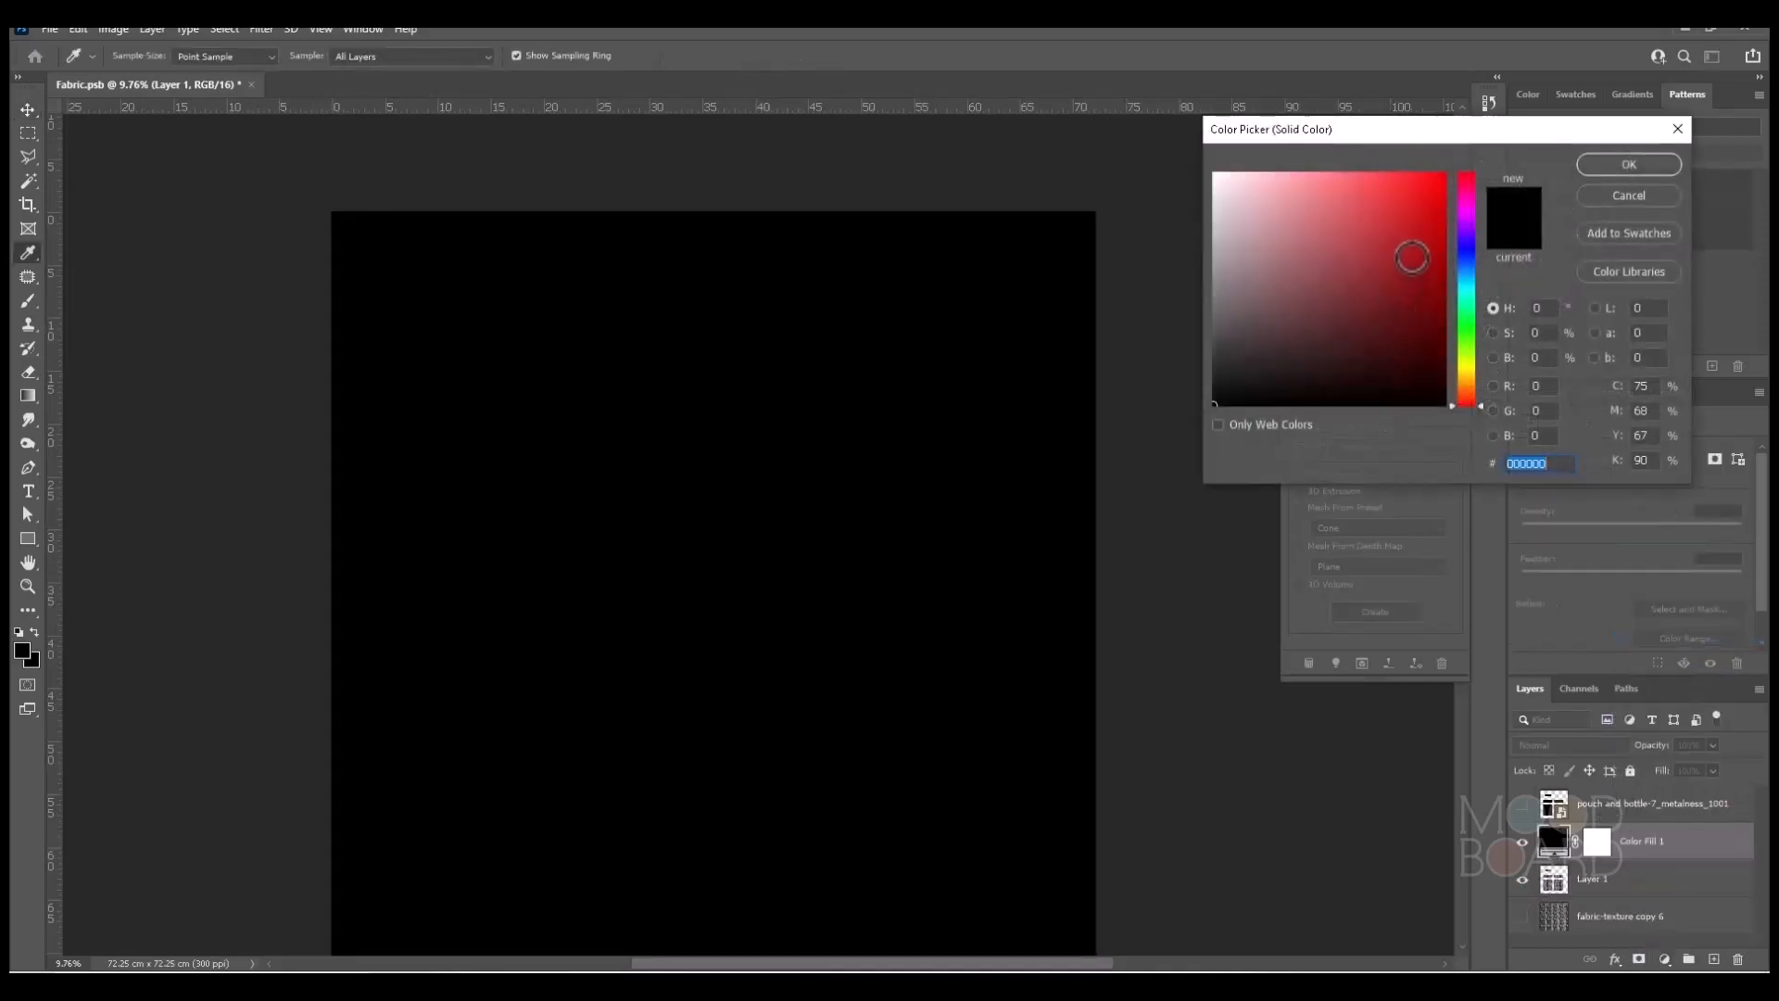
left_click(1464, 374)
left_click(1440, 198)
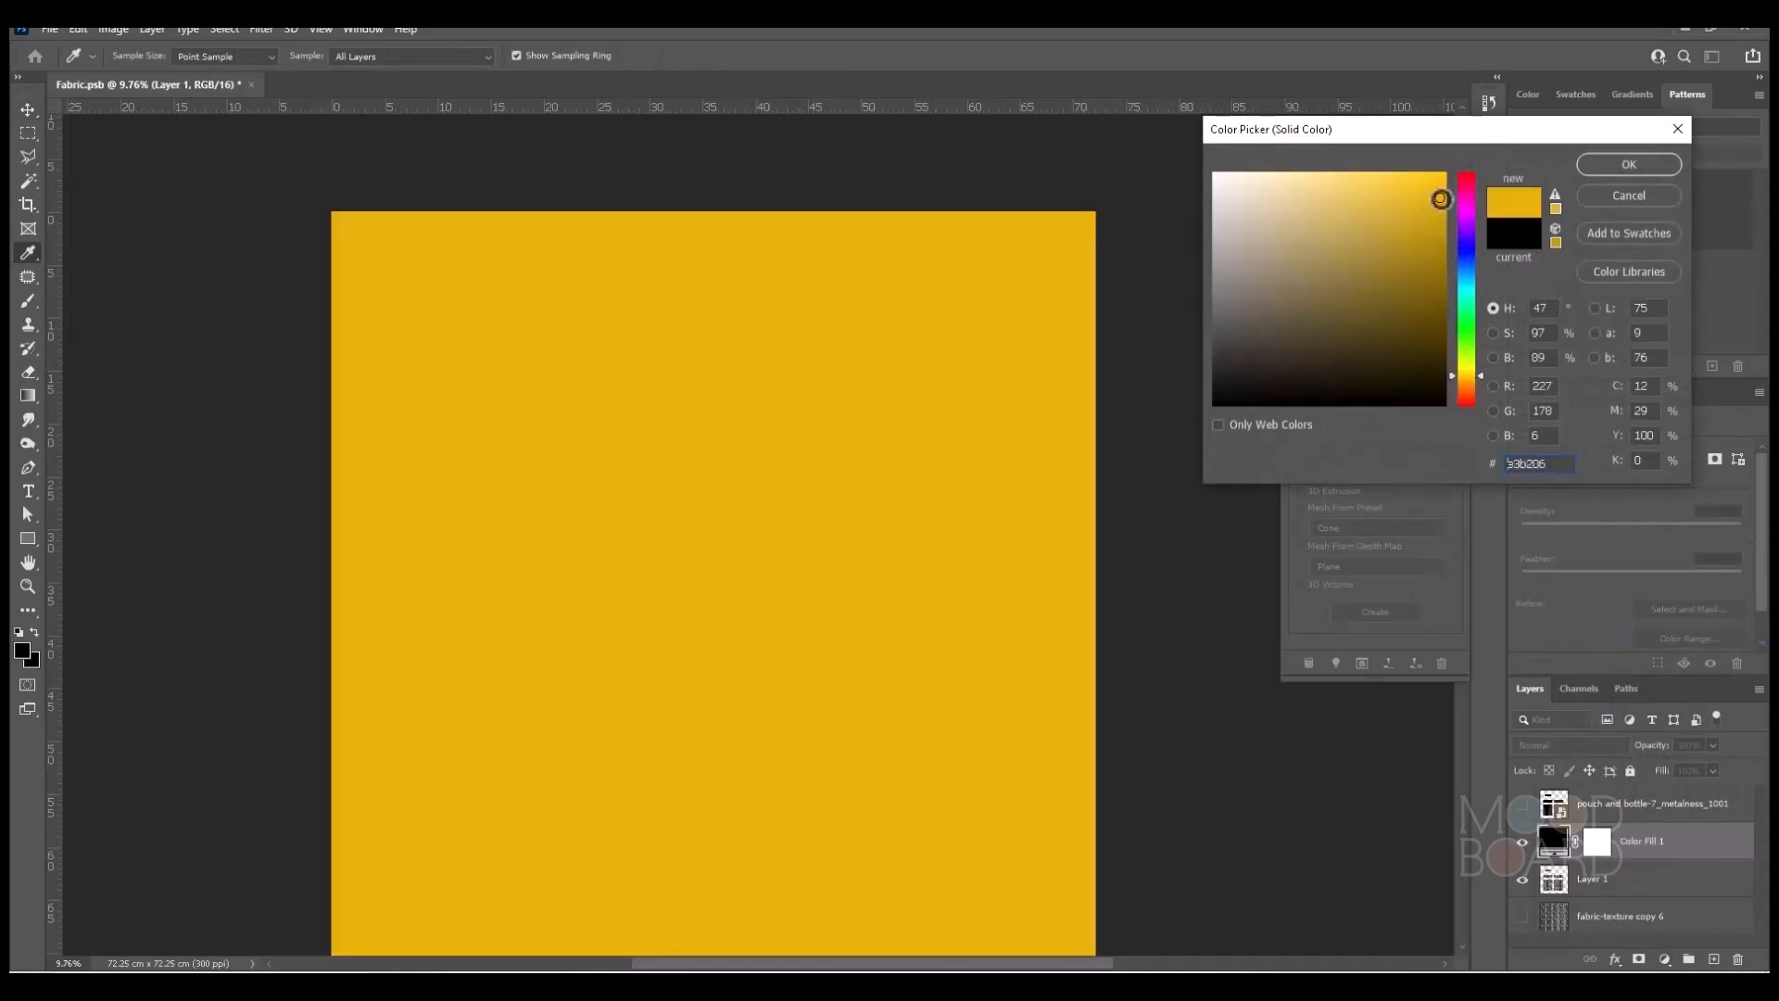
left_click(1654, 165)
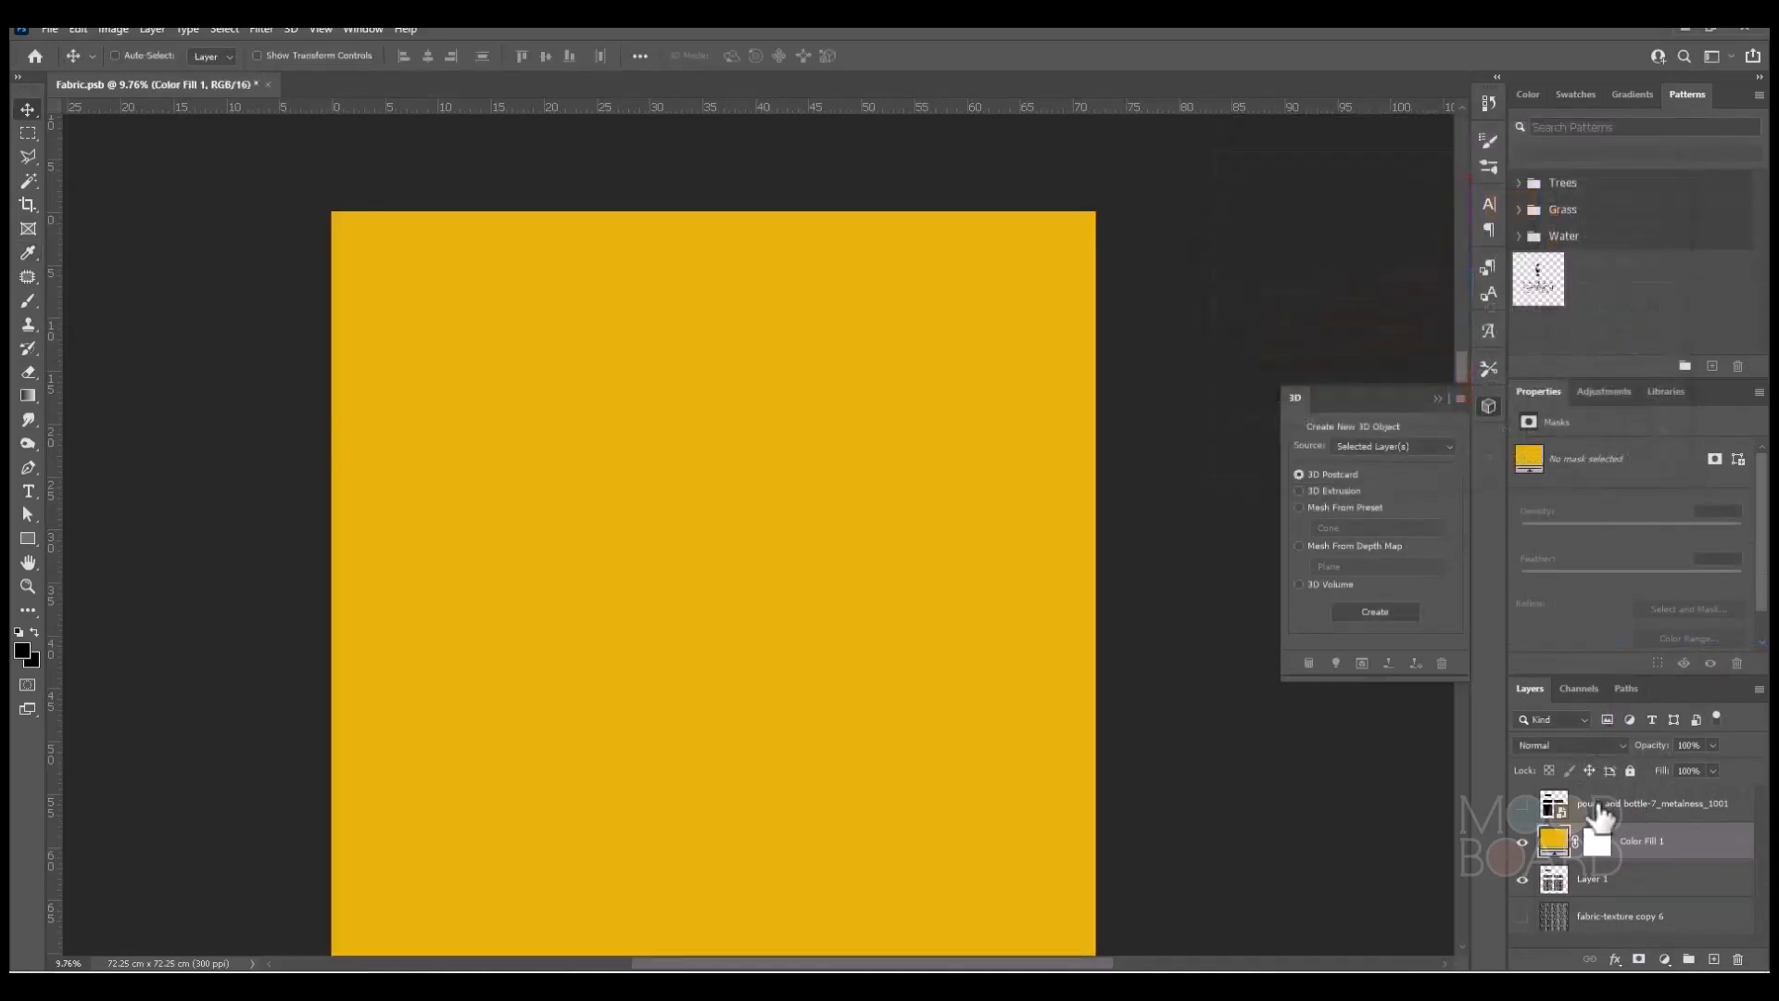
Clip the yellow color fill to the cut-out fabric layer and set its blend mode to Overlay.
left_click(1555, 860, "alt")
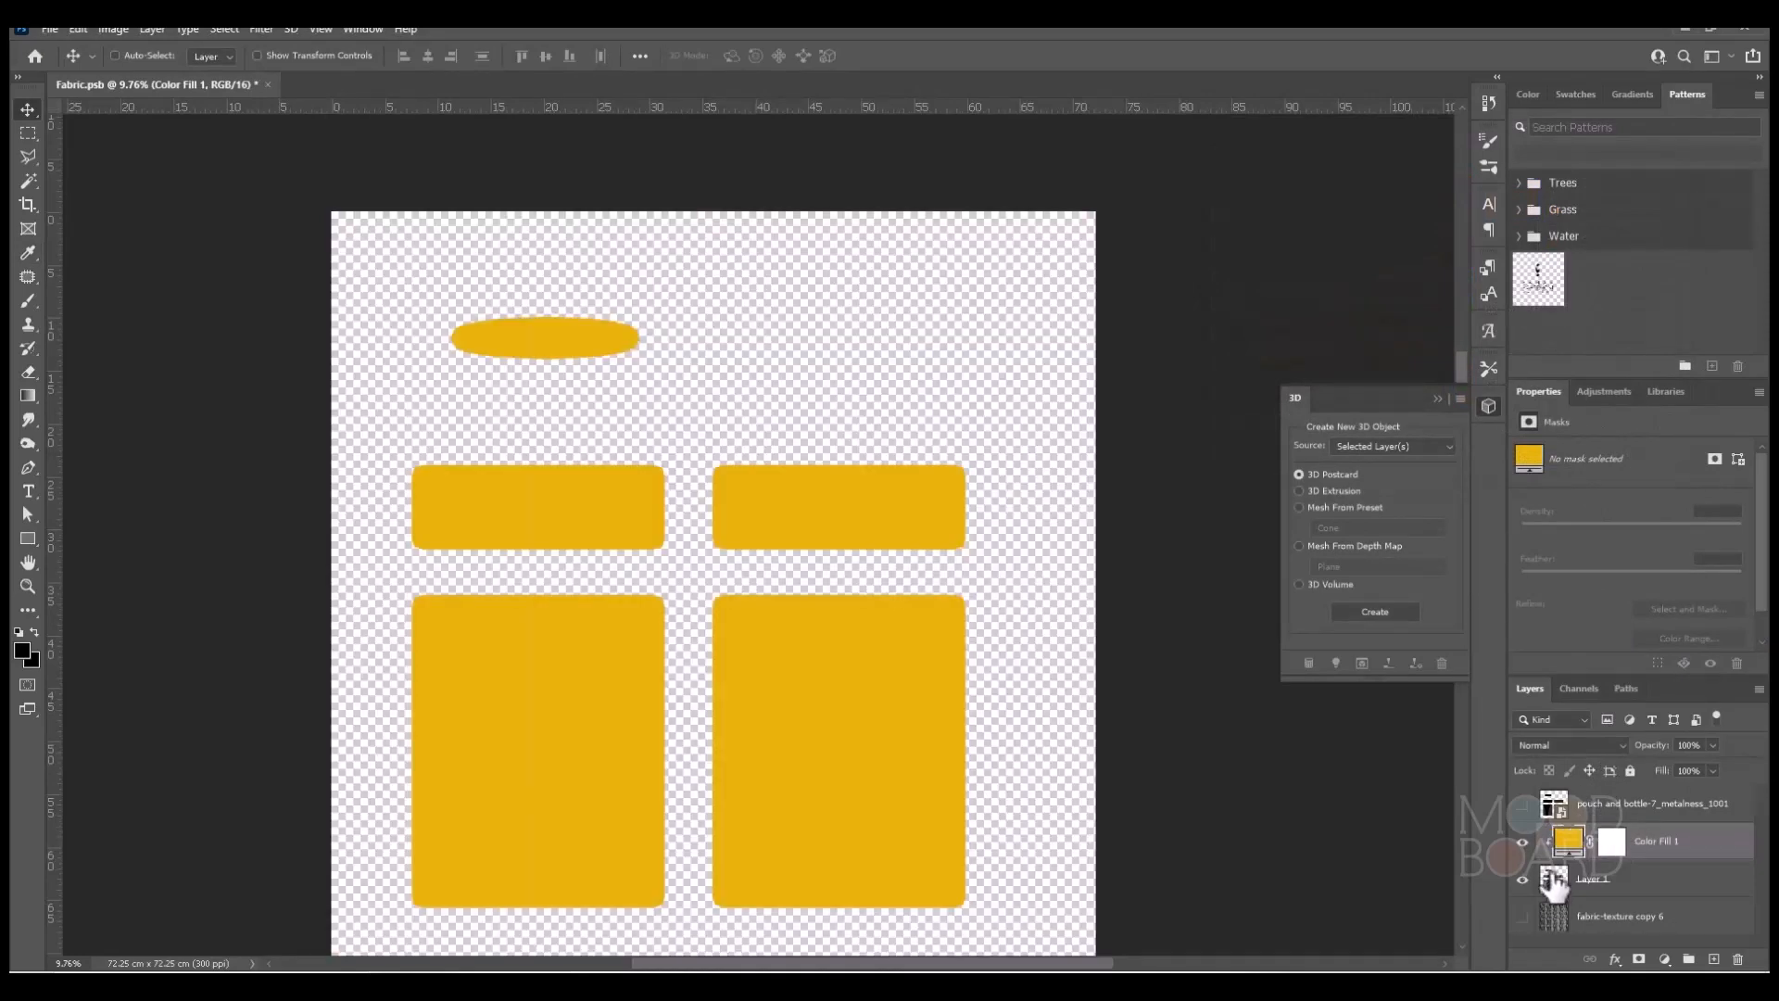
left_click(1564, 745)
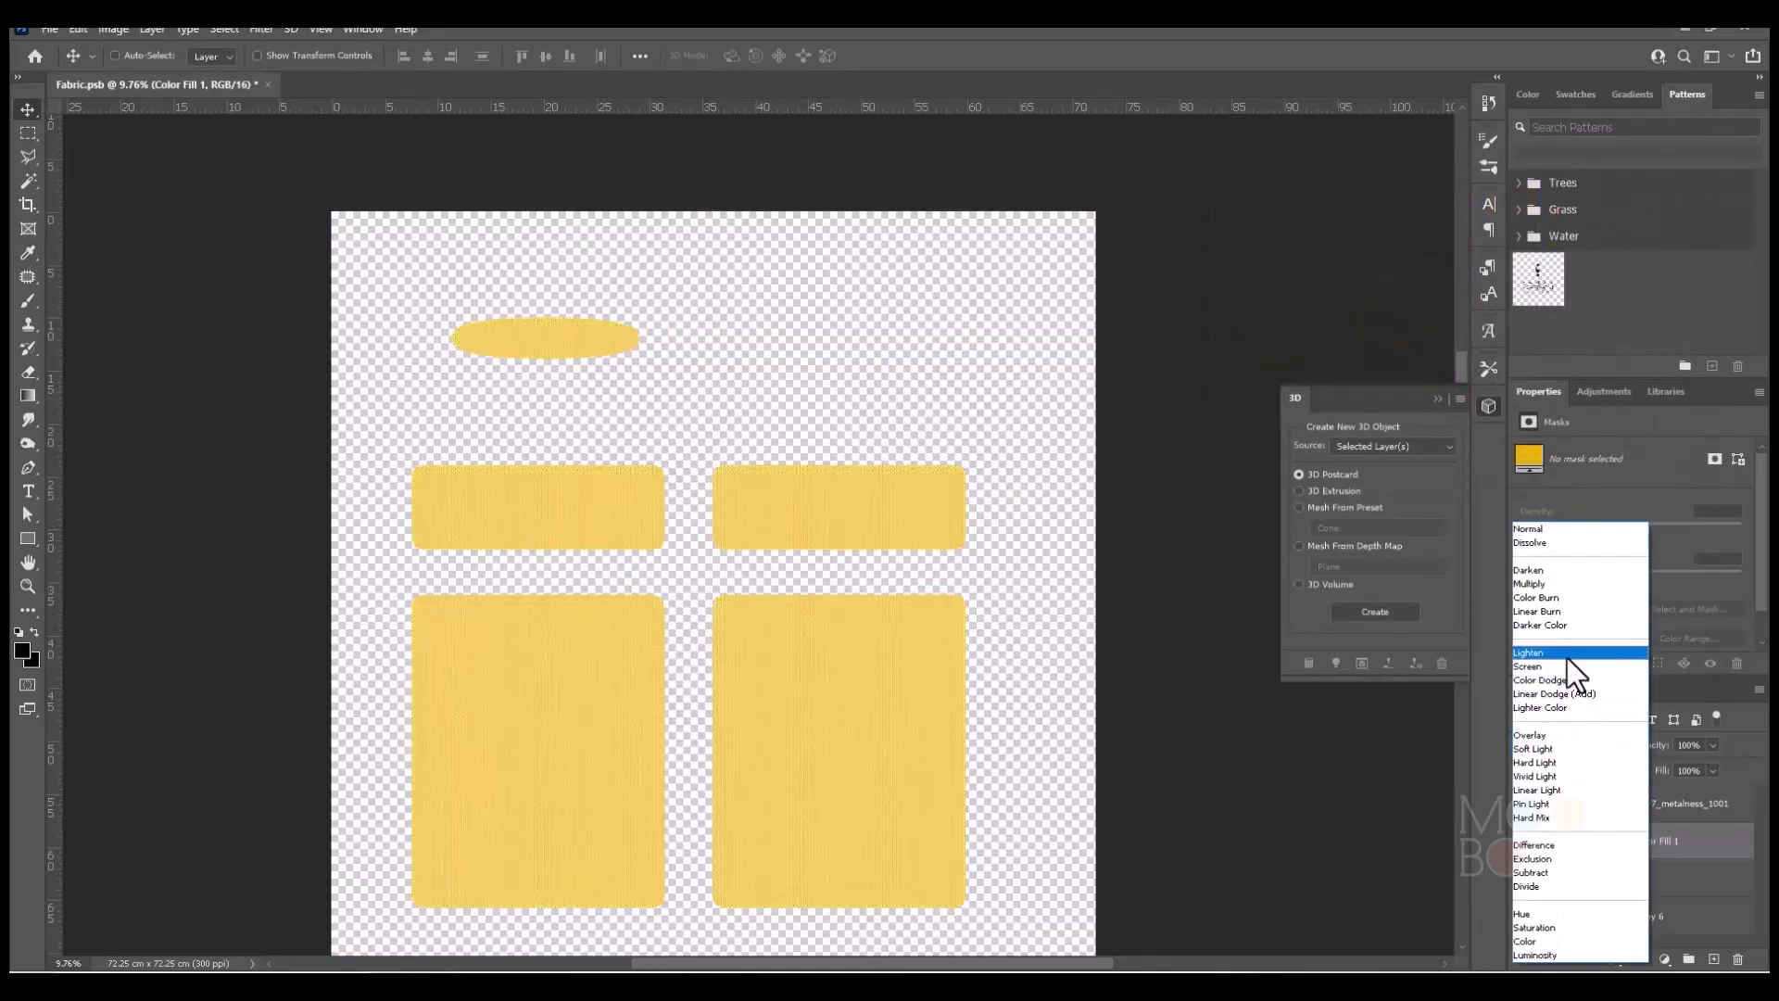
left_click(1548, 737)
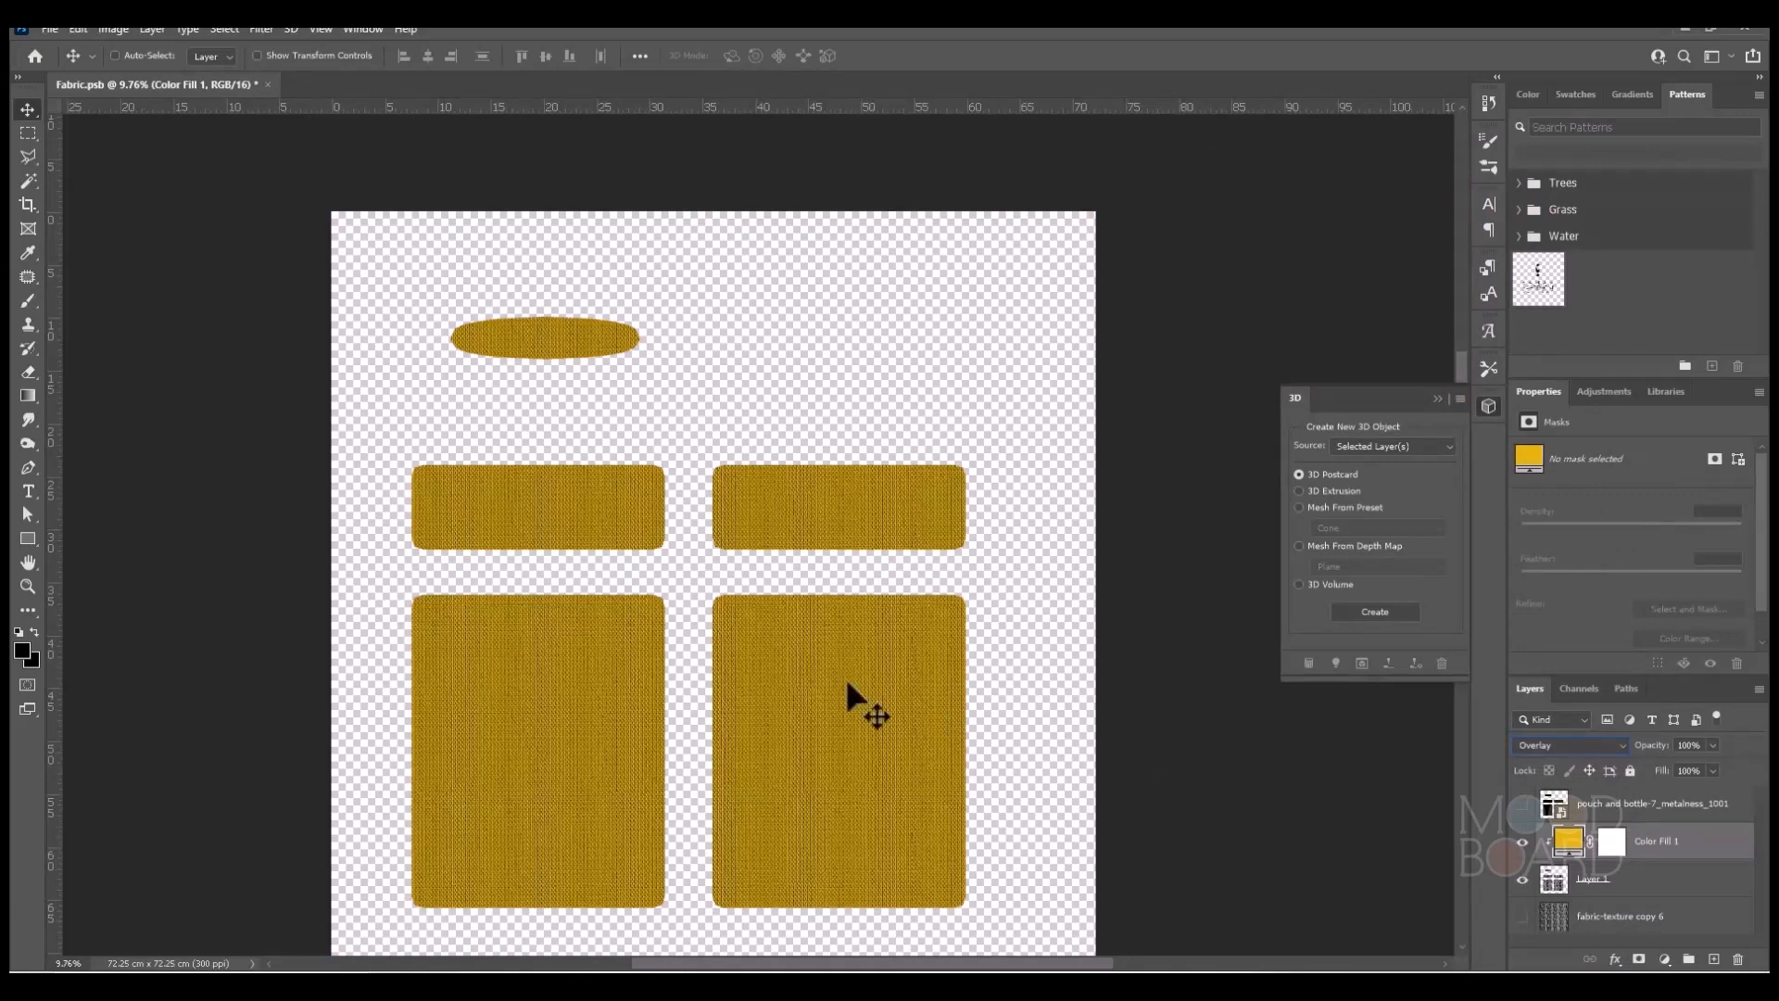
Save the yellow fabric texture as Fabric-dif.png in PNG format with the large file size (fastest saving) option.
left_click(50, 28)
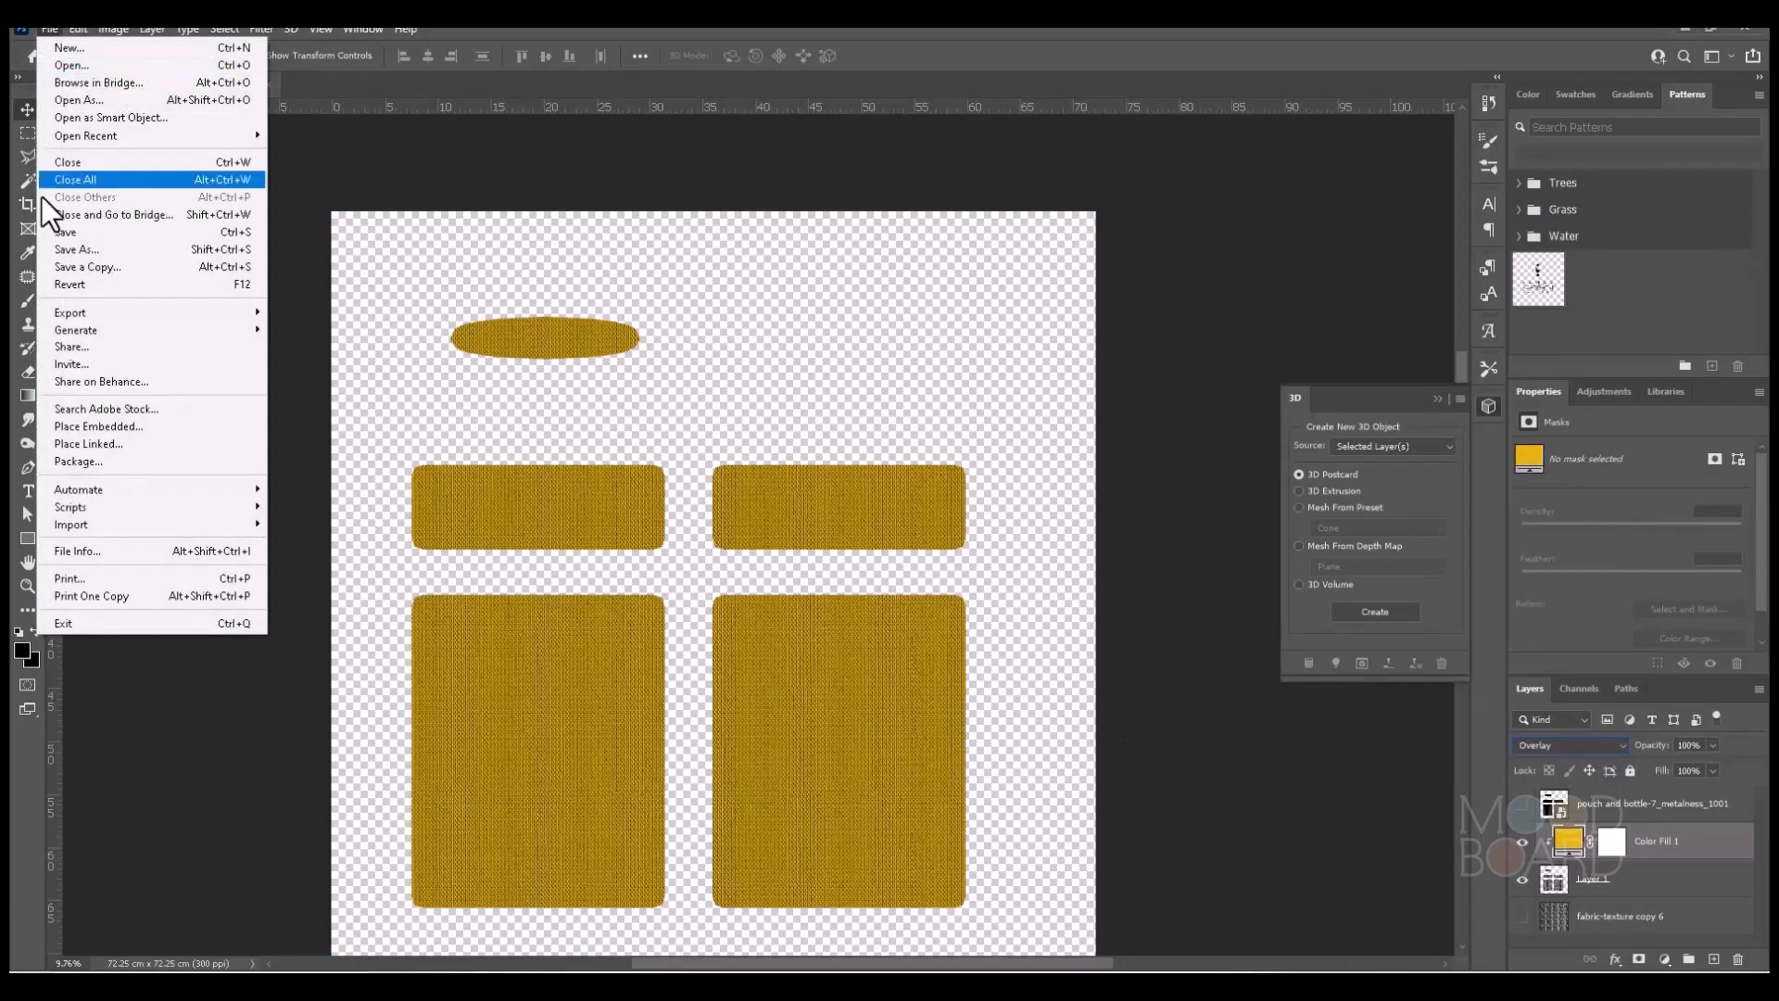
left_click(75, 251)
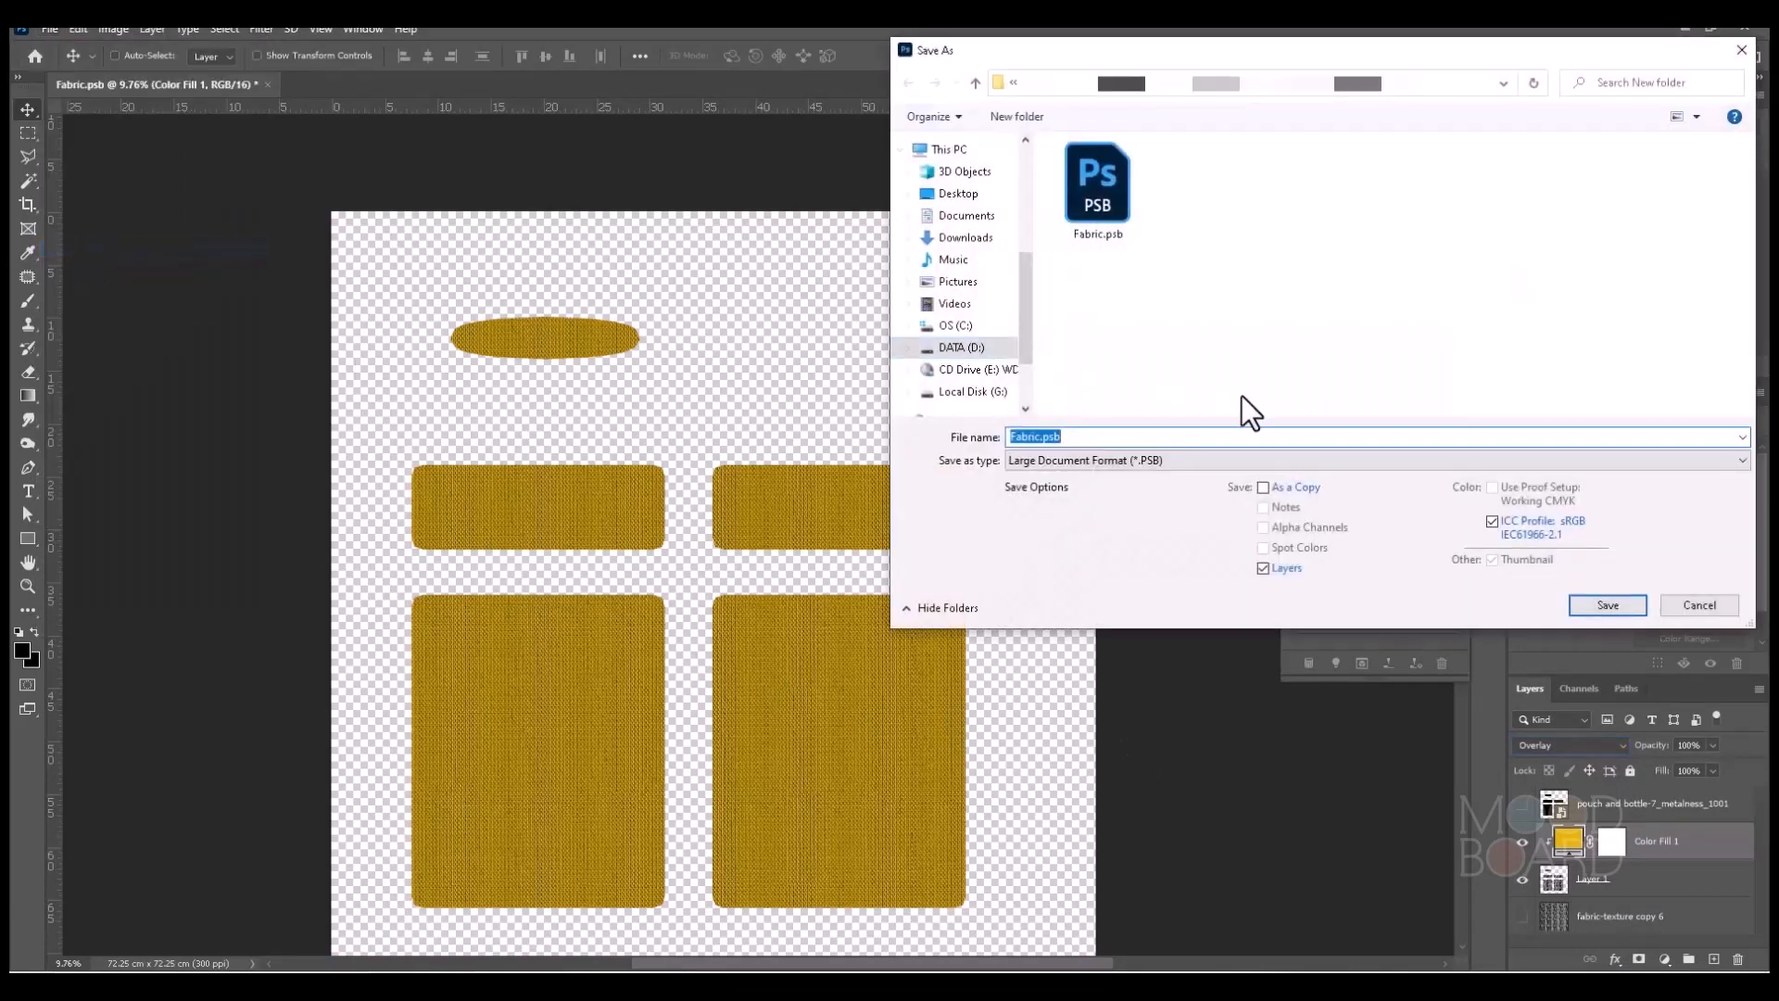
left_click(1122, 460)
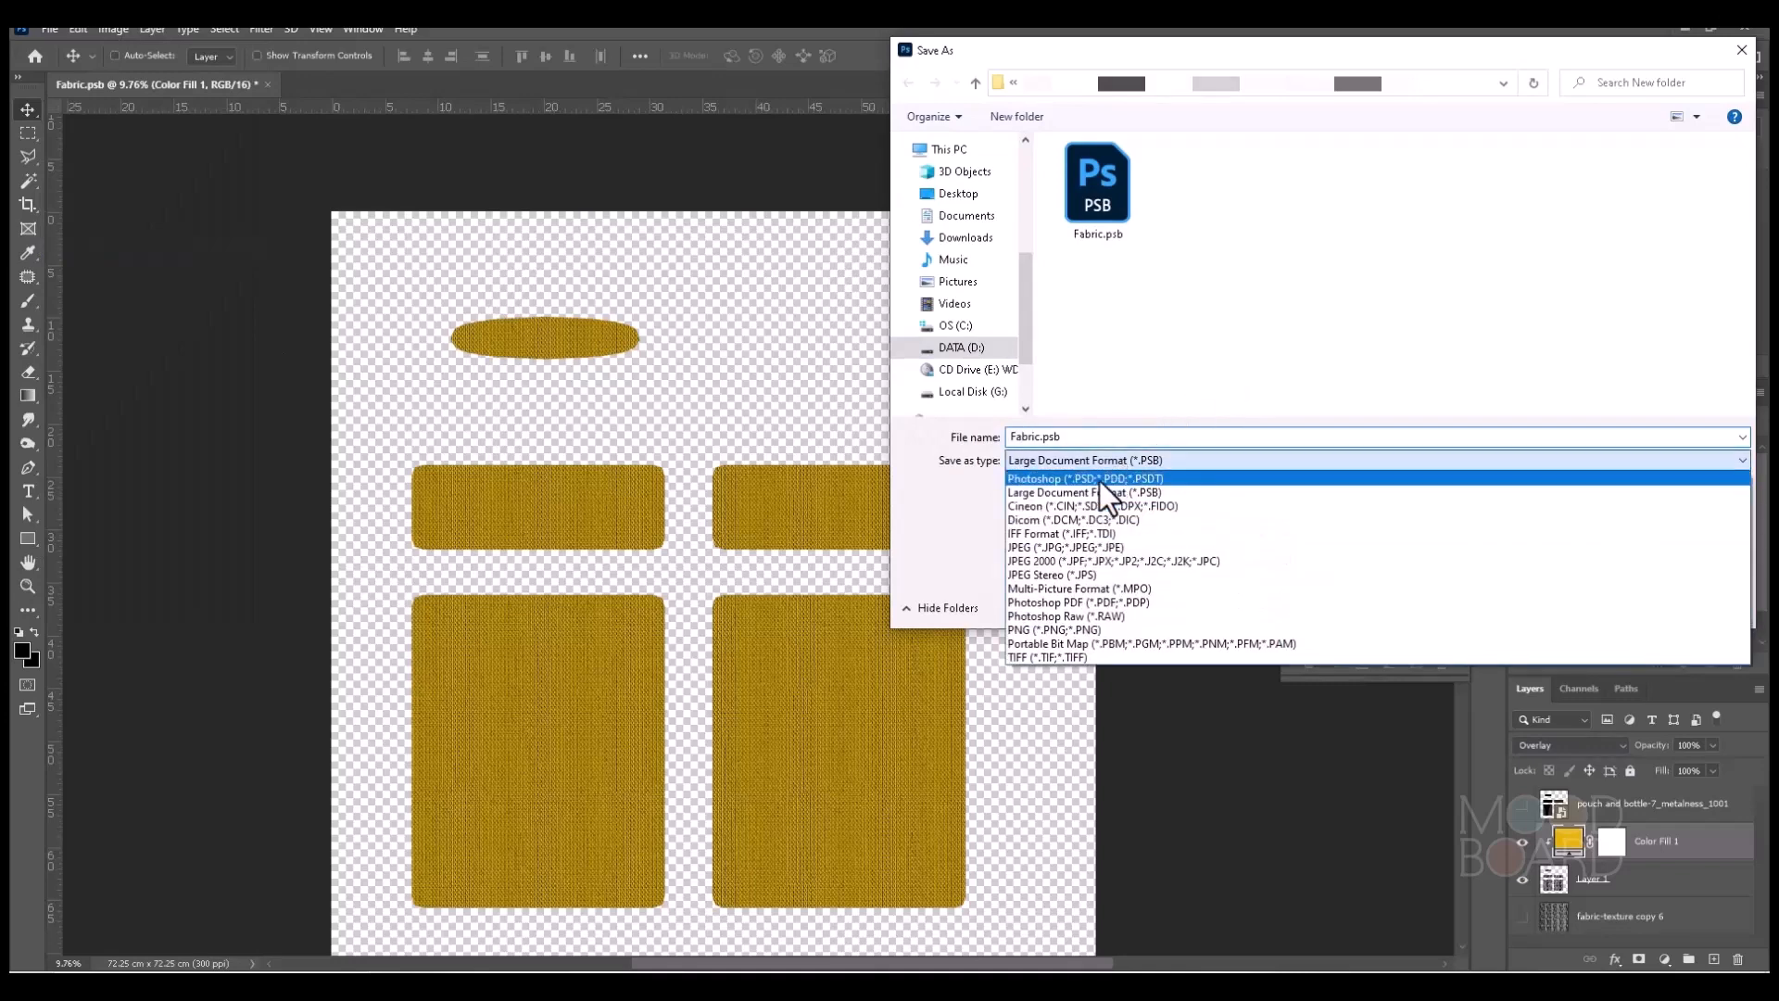
left_click(1064, 630)
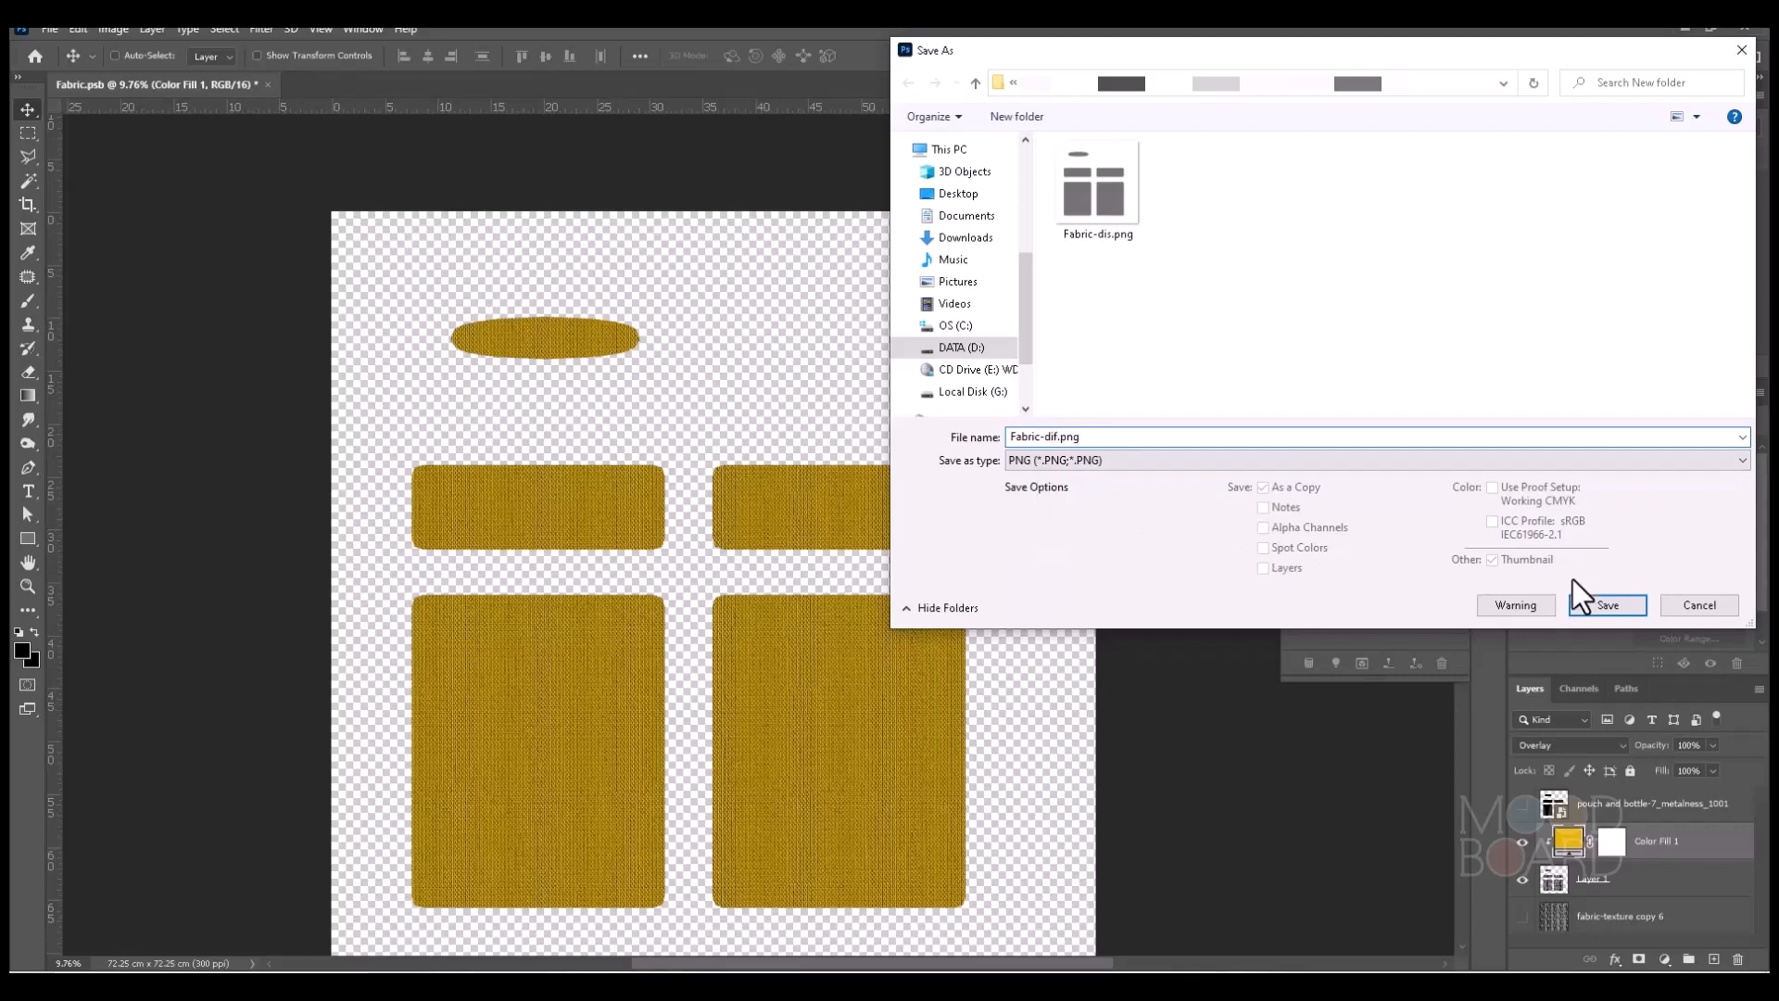
left_click(1605, 606)
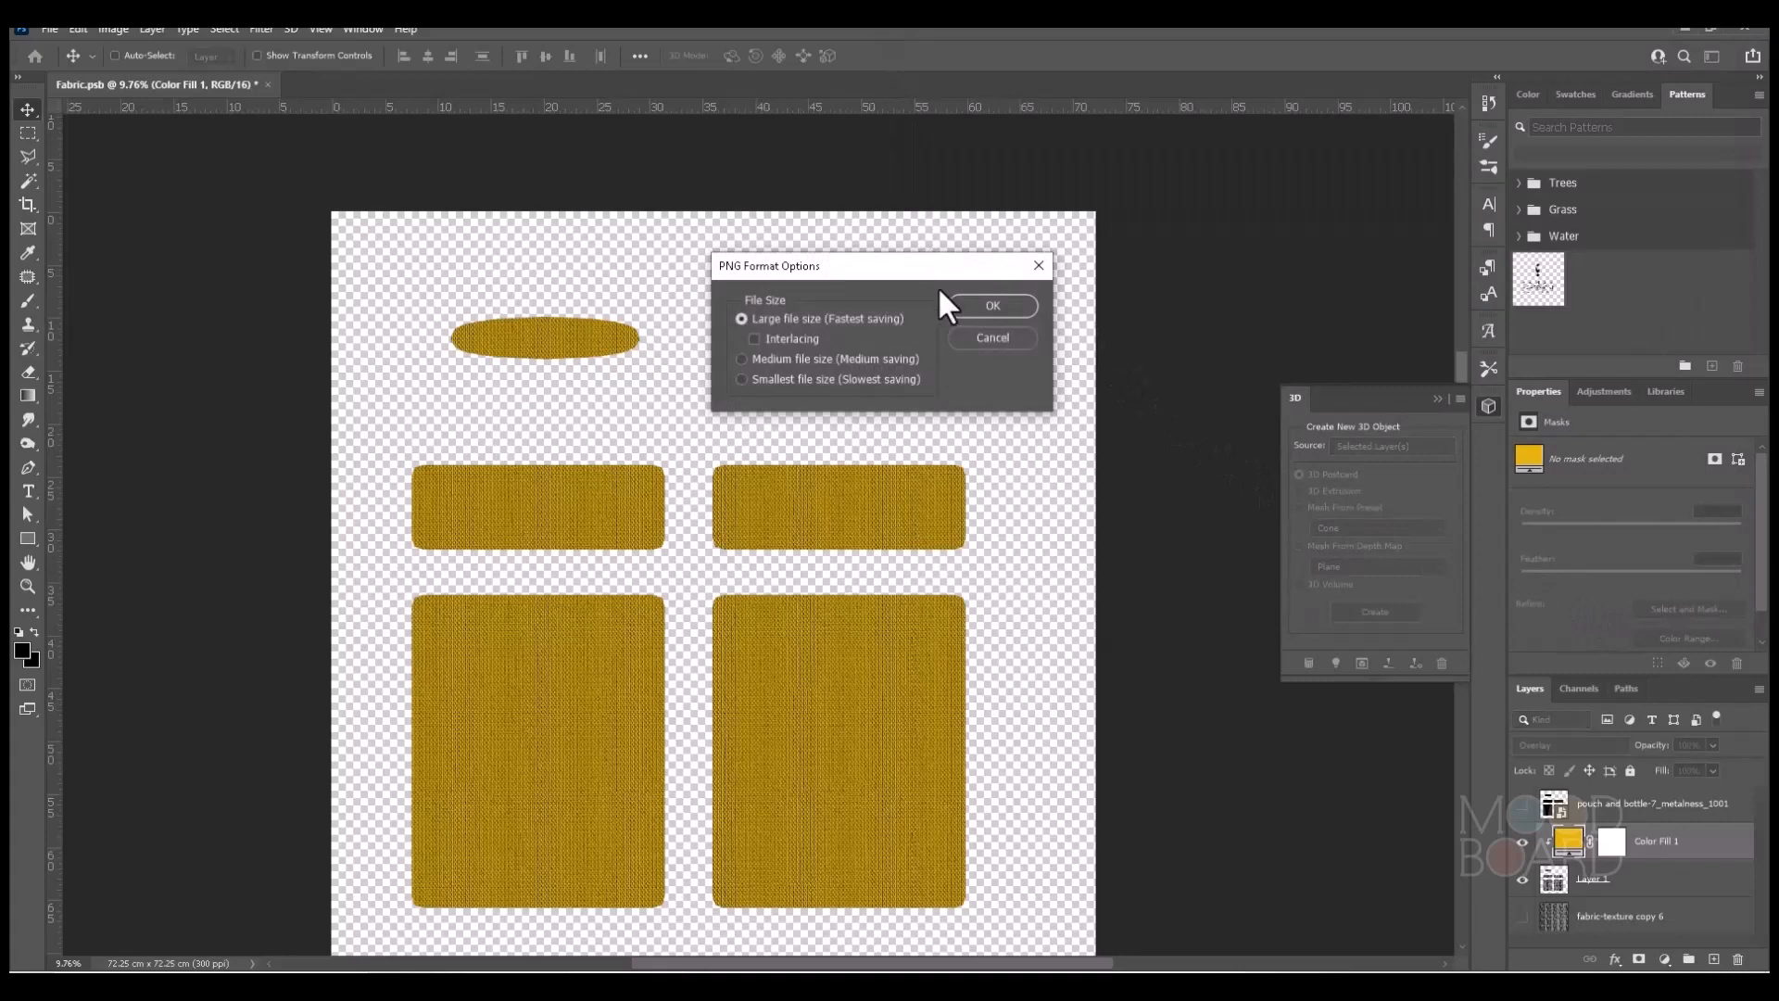
left_click(994, 306)
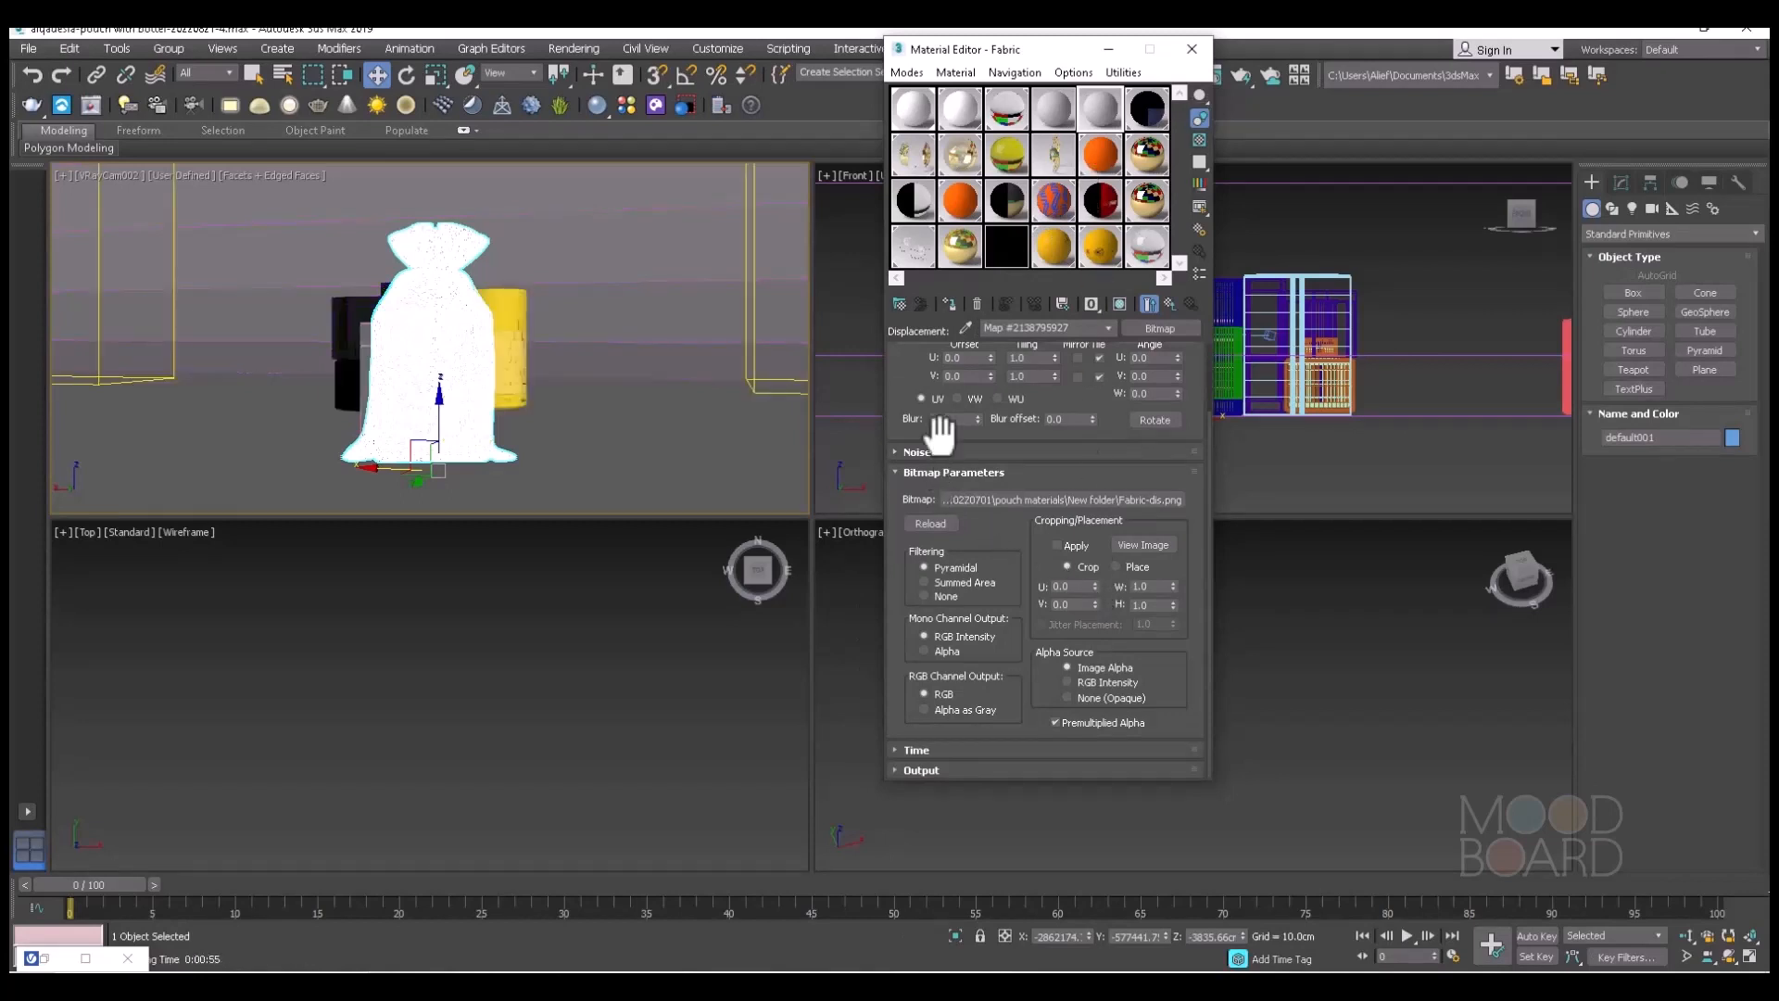
In 3ds Max, set the Fabric-dis.png bitmap's blur to 0.01 and copy the displacement map to the Bump slot.
left_click_drag(976, 421, 992, 571)
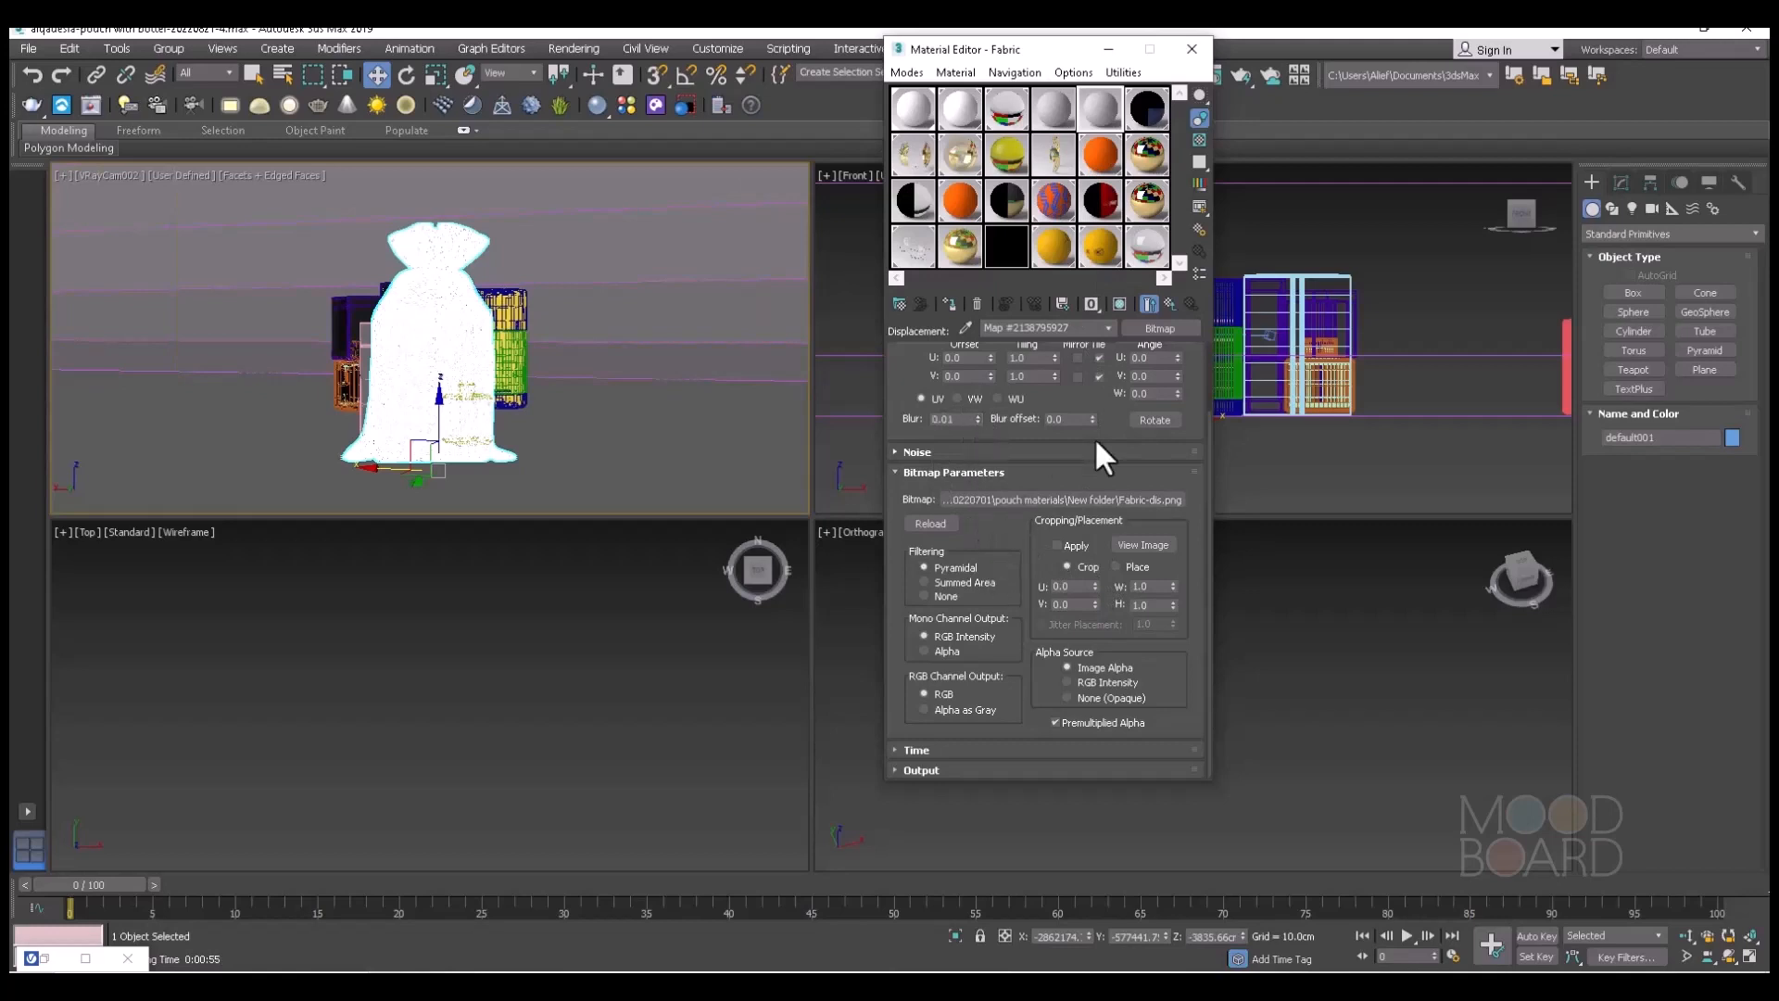
left_click(1170, 301)
scroll(1107, 505, "up", 2)
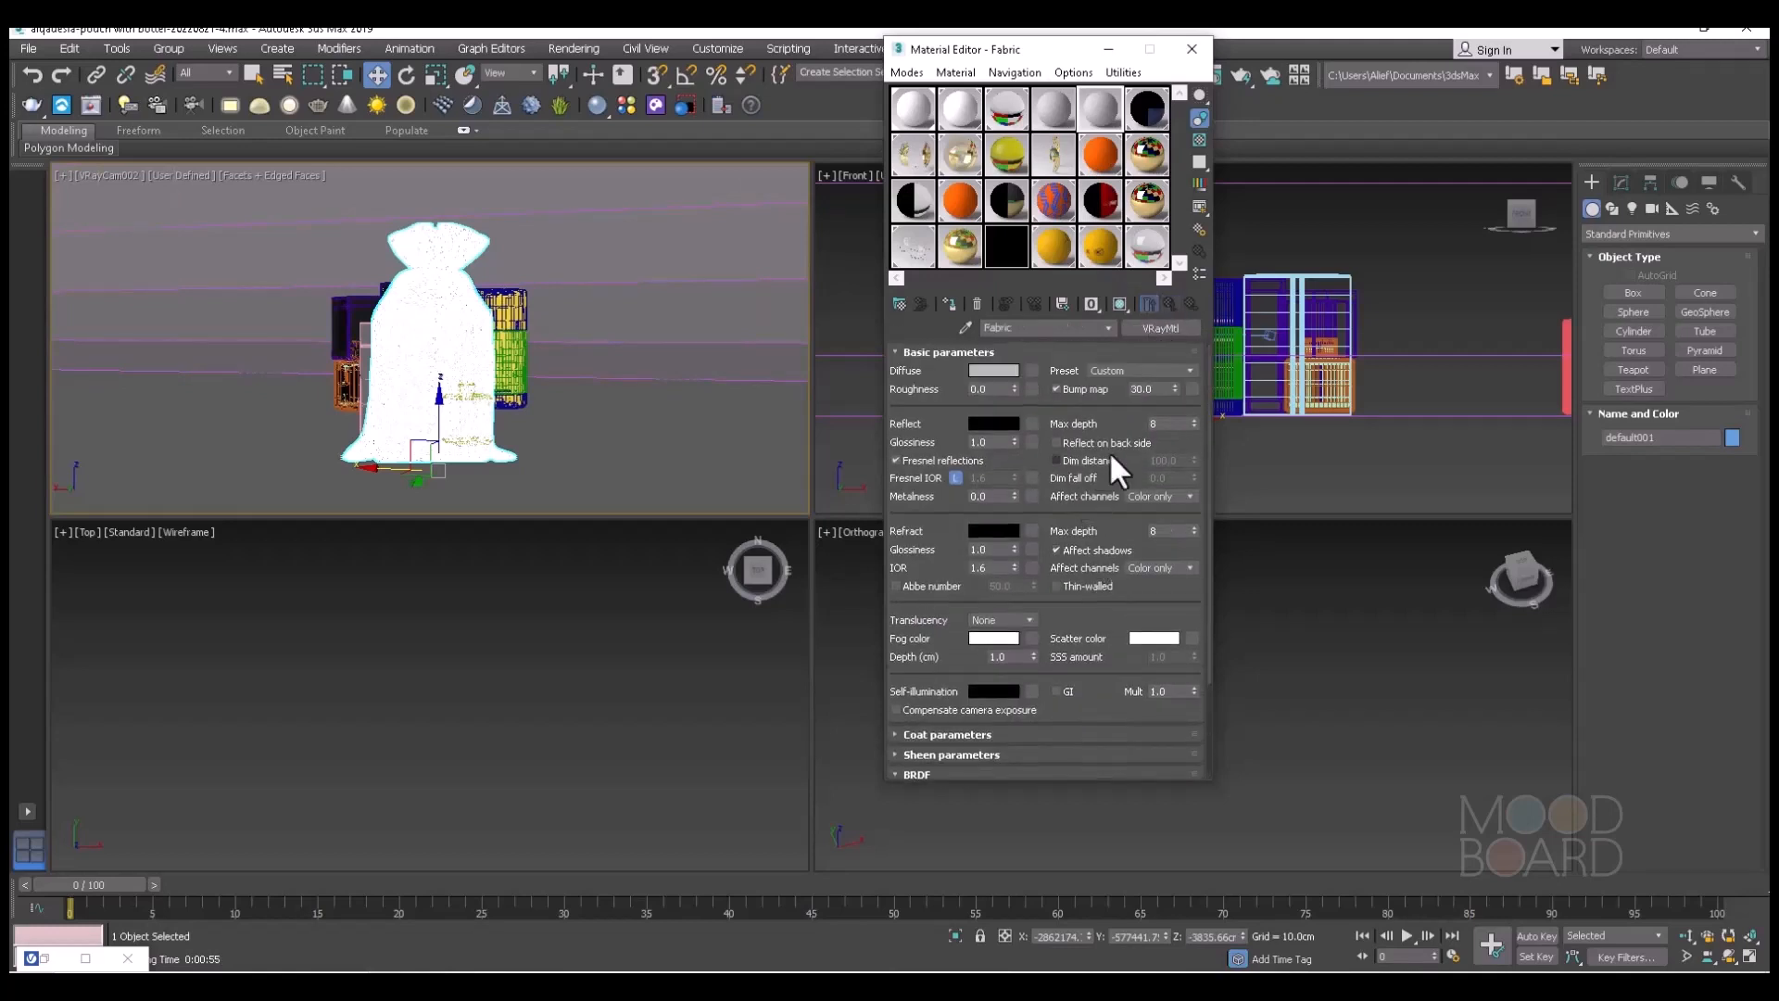
scroll(1149, 519, "down", 3)
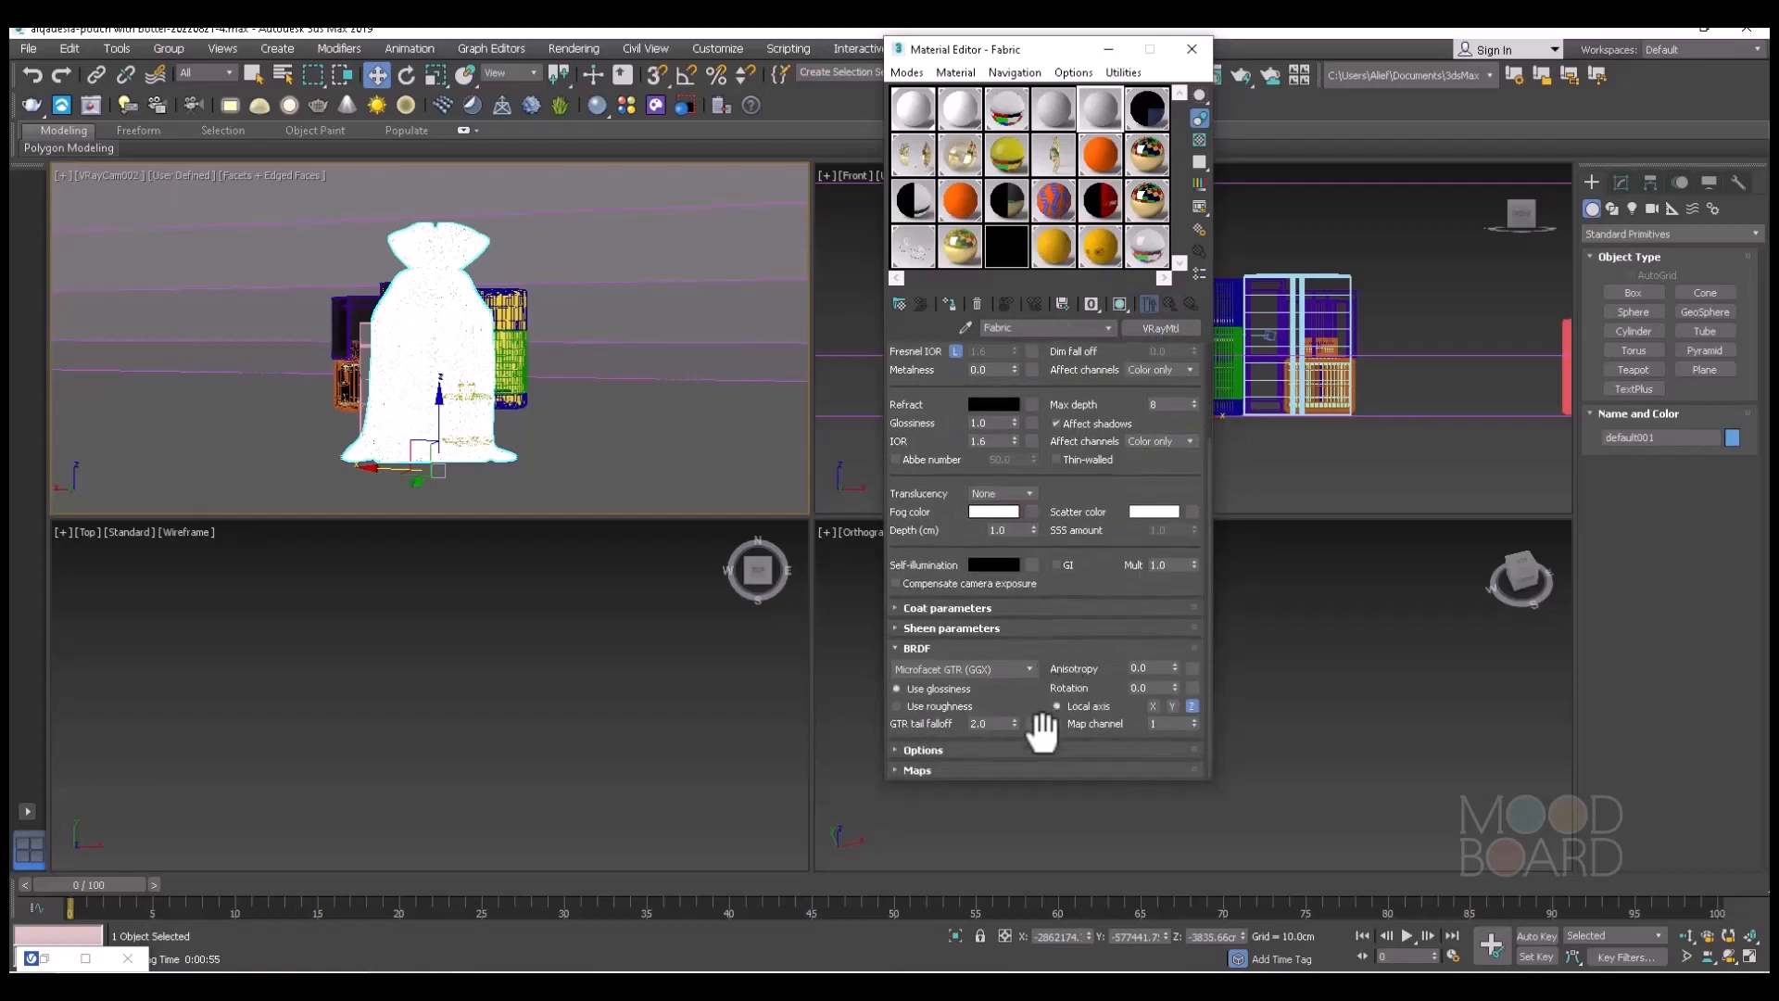
left_click(930, 773)
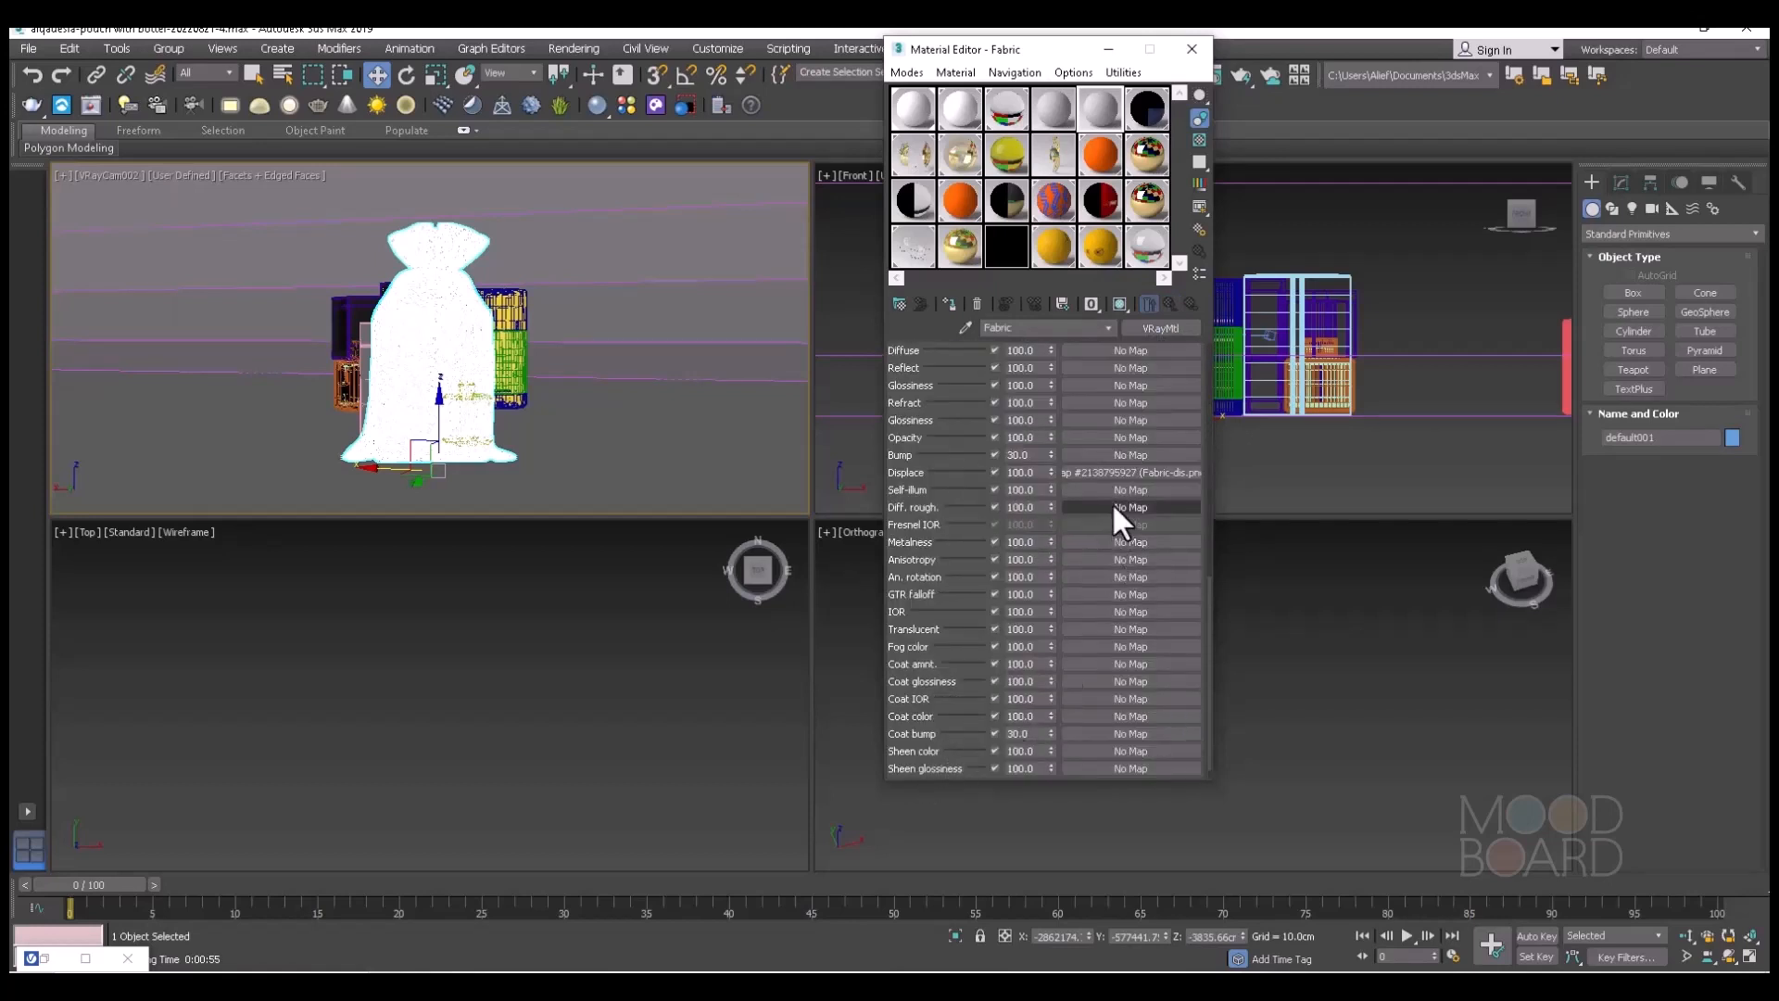
left_click_drag(1141, 461, 1138, 454)
left_click(1018, 472)
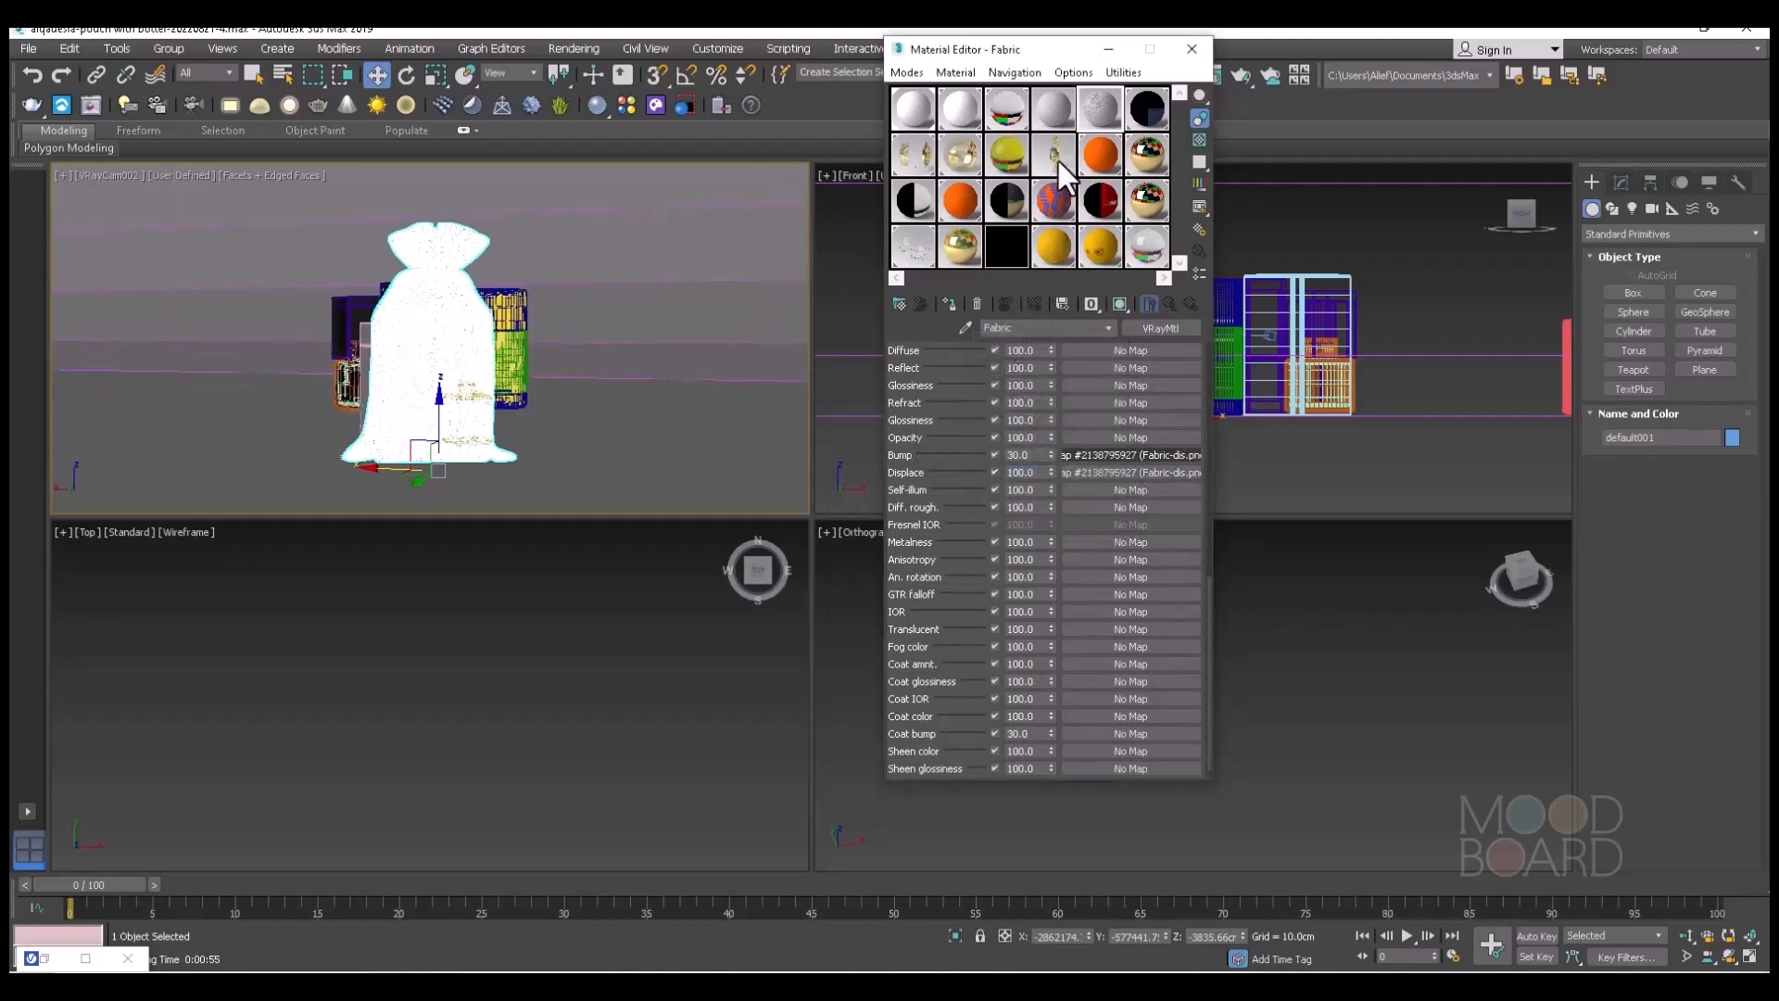
Set the Fabric material's diffuse color to a saturated golden yellow.
scroll(1106, 491, "up", 4)
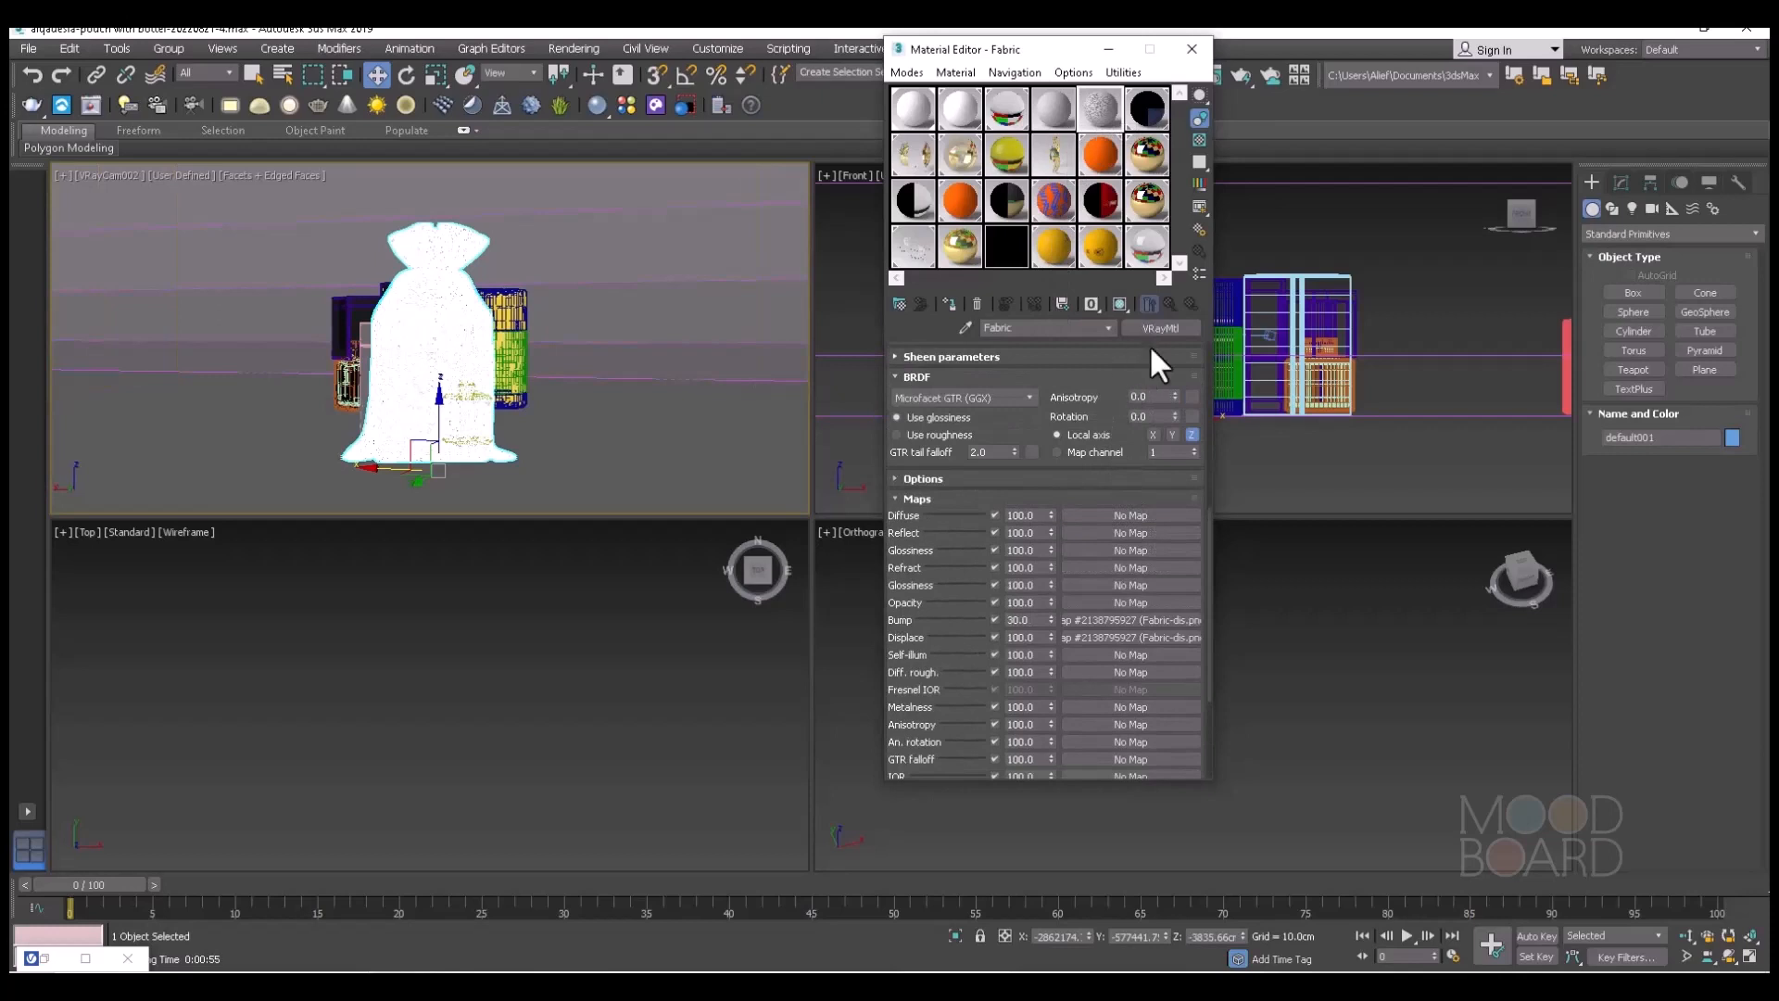
scroll(1021, 407, "up", 5)
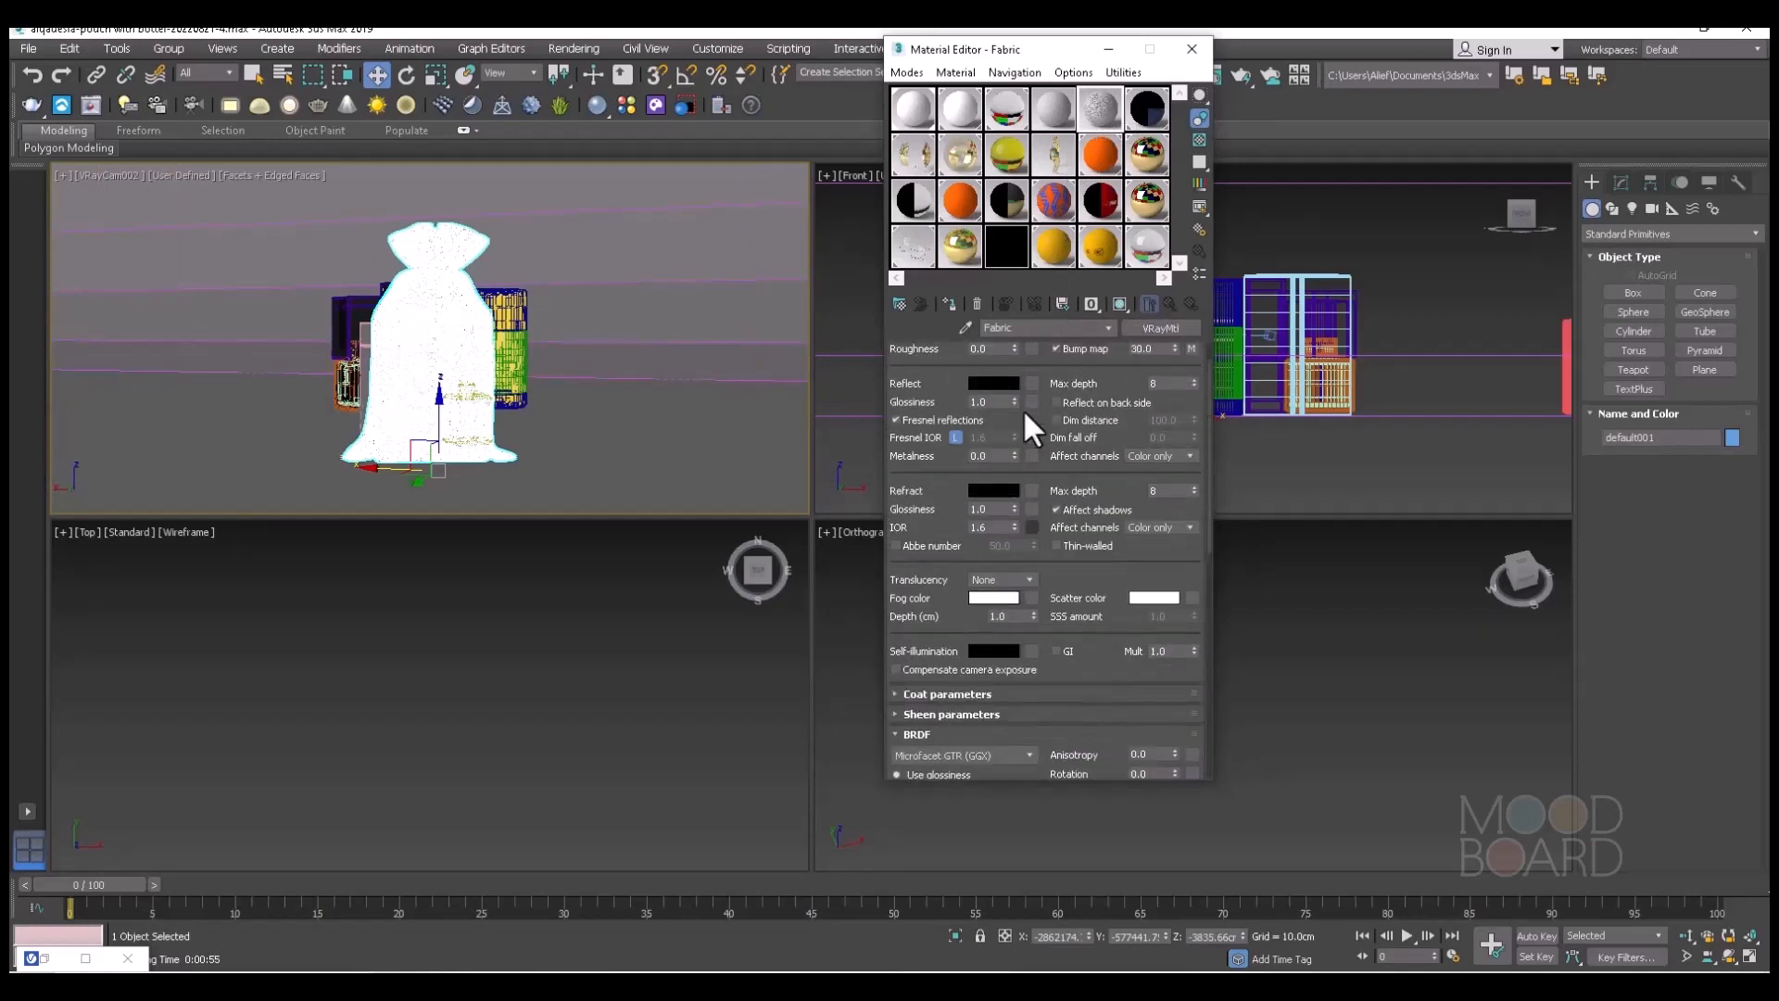
left_click(1002, 369)
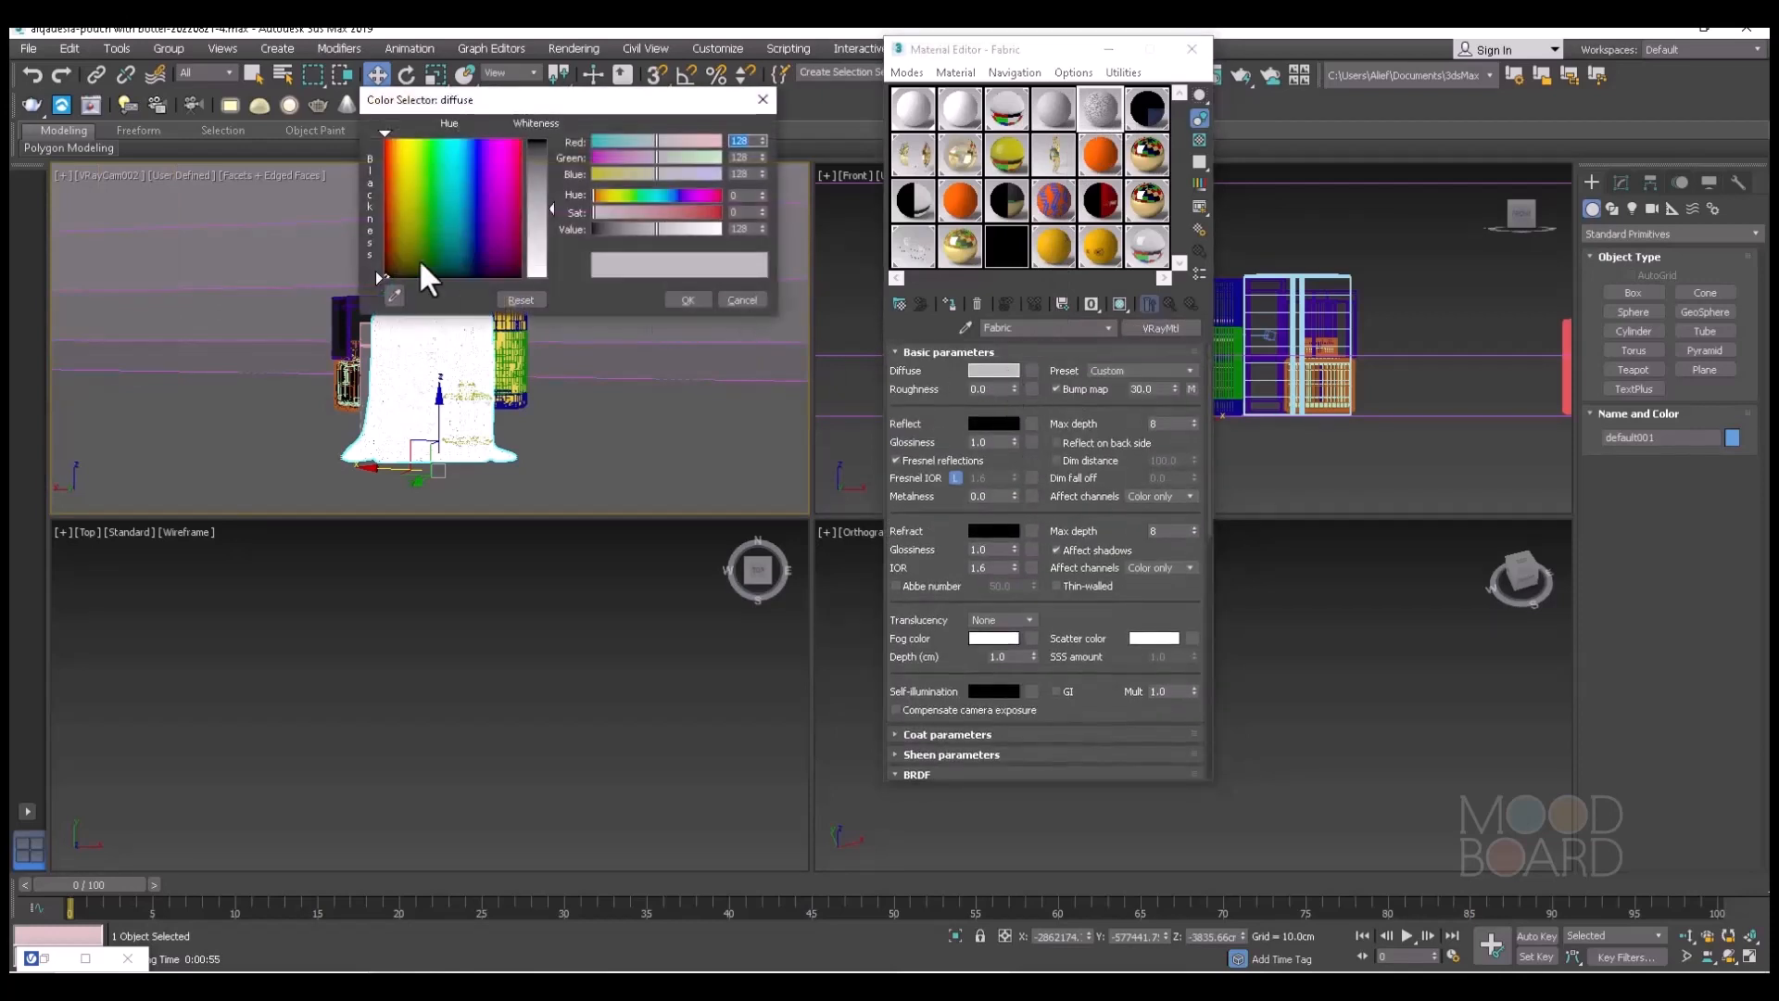
left_click(406, 164)
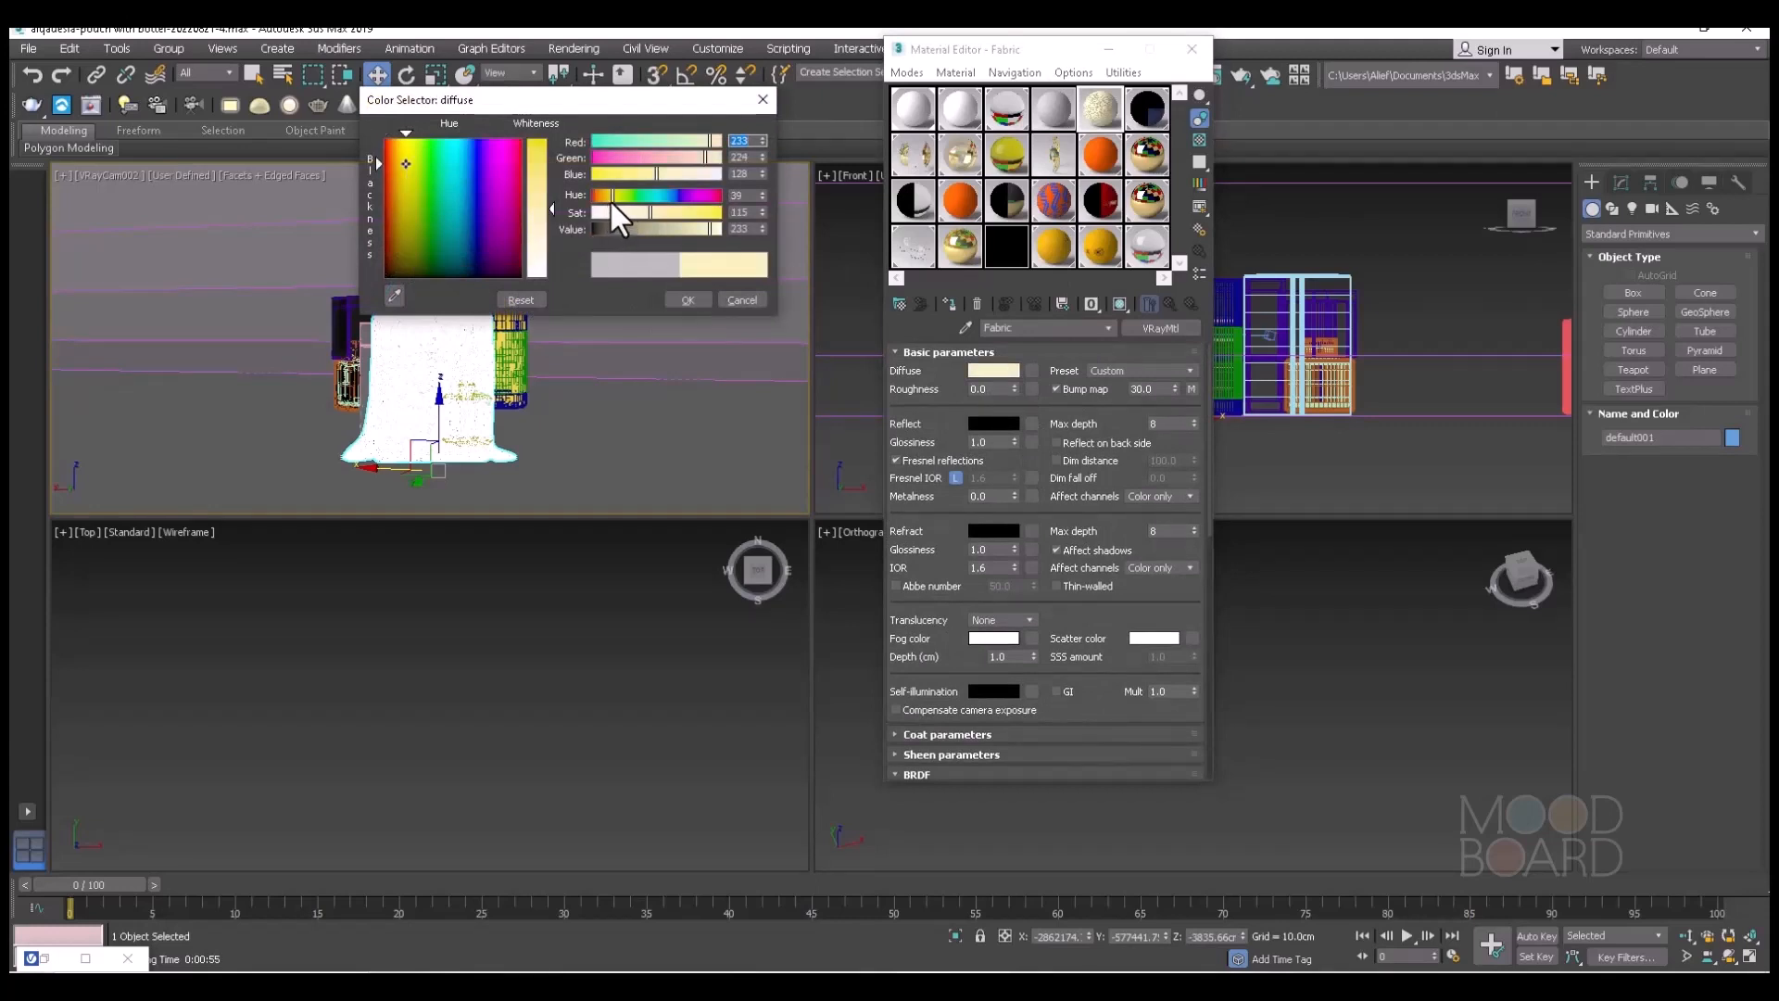
left_click_drag(611, 202, 719, 212)
left_click(689, 298)
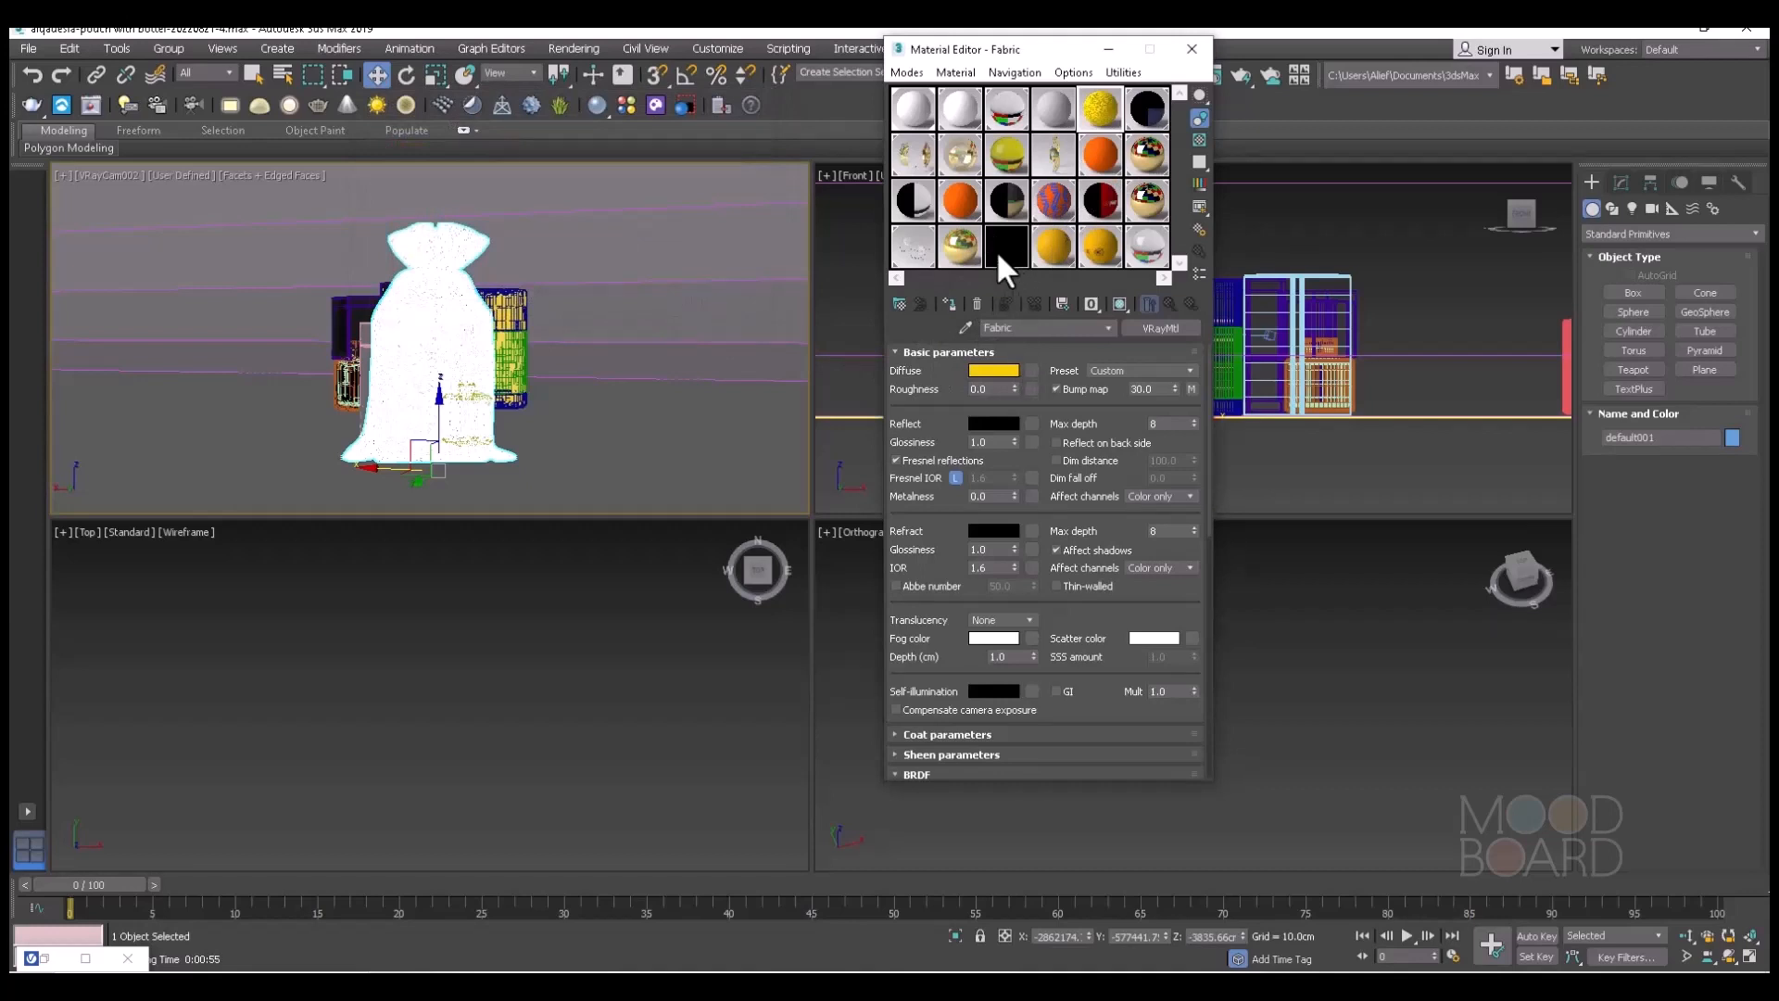
Assign the Fabric material to the selected pouch, run a test render and stop it before it finishes.
left_click(954, 311)
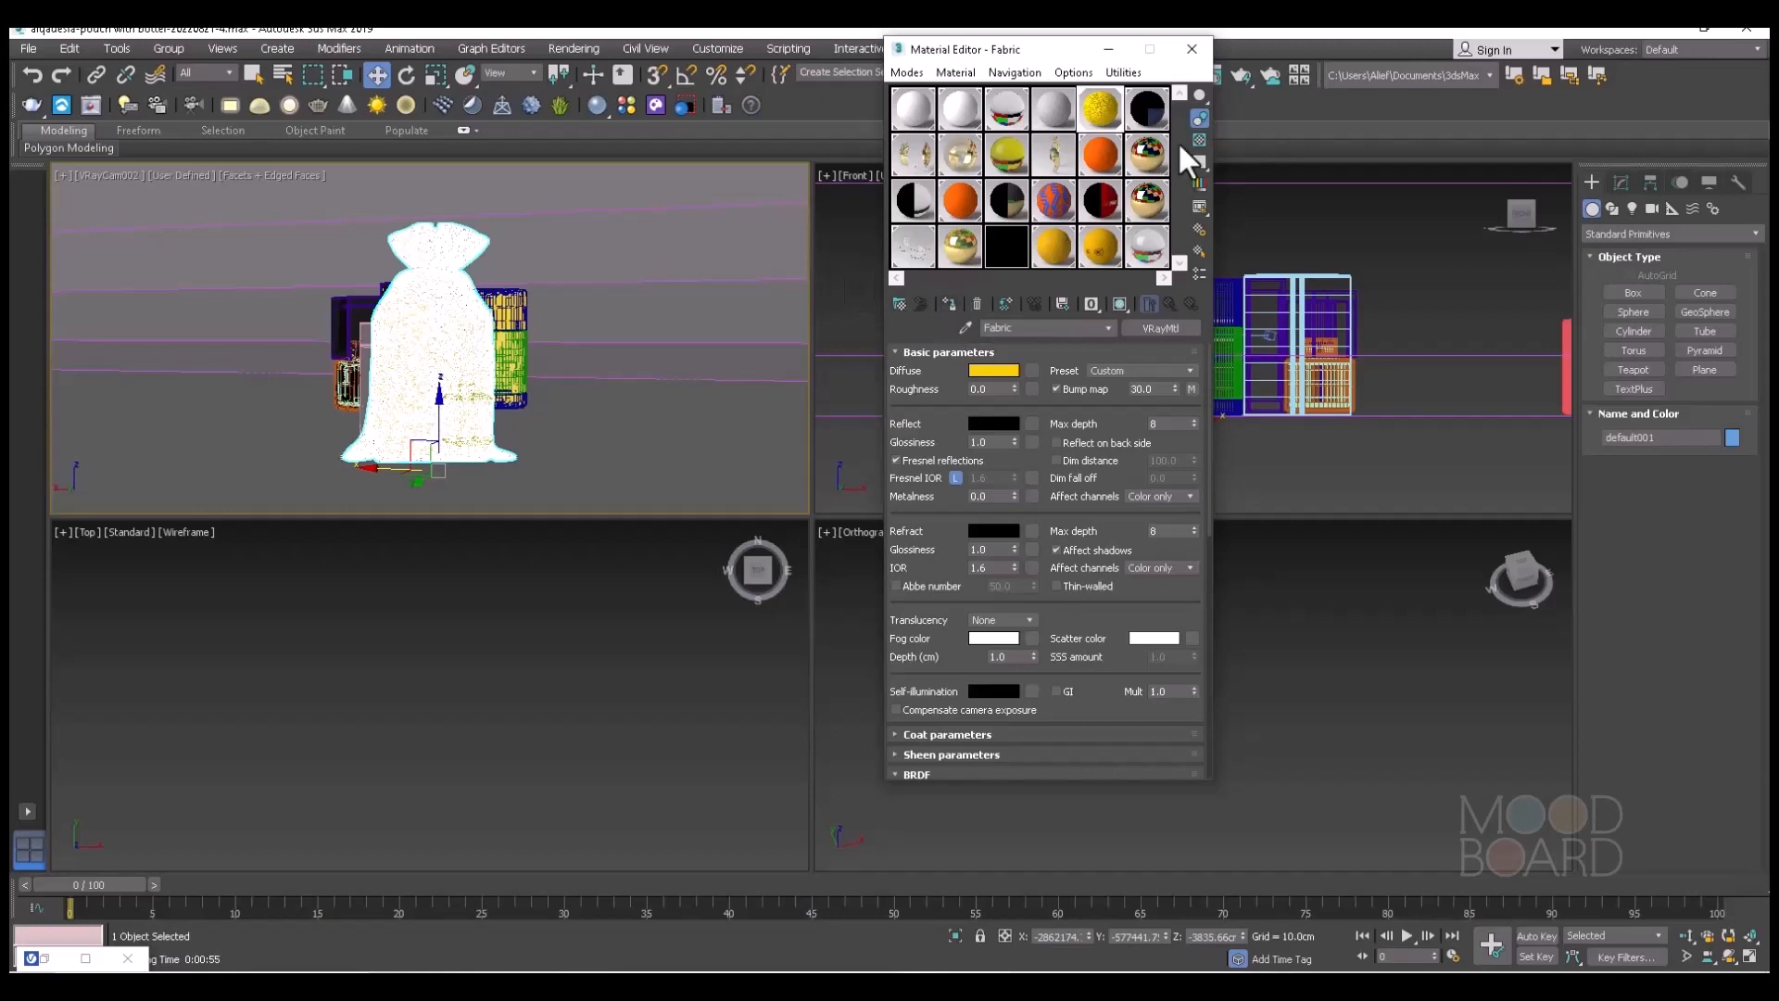
left_click(1108, 51)
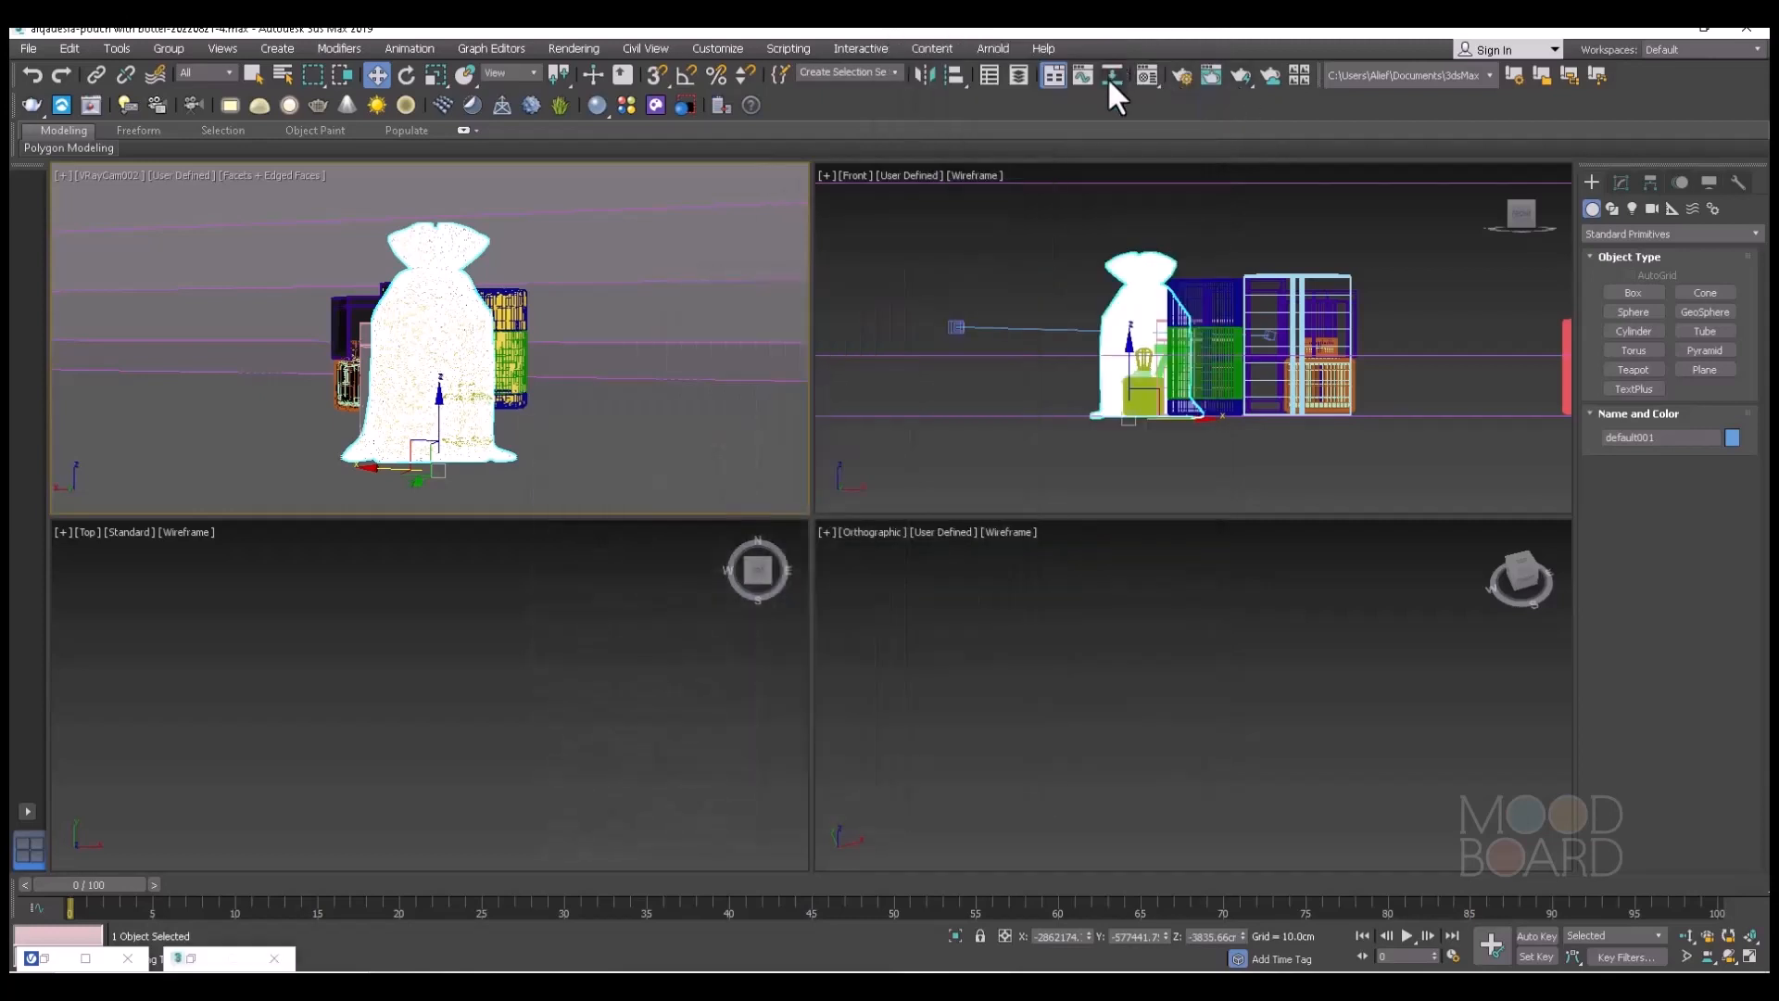
left_click(1242, 78)
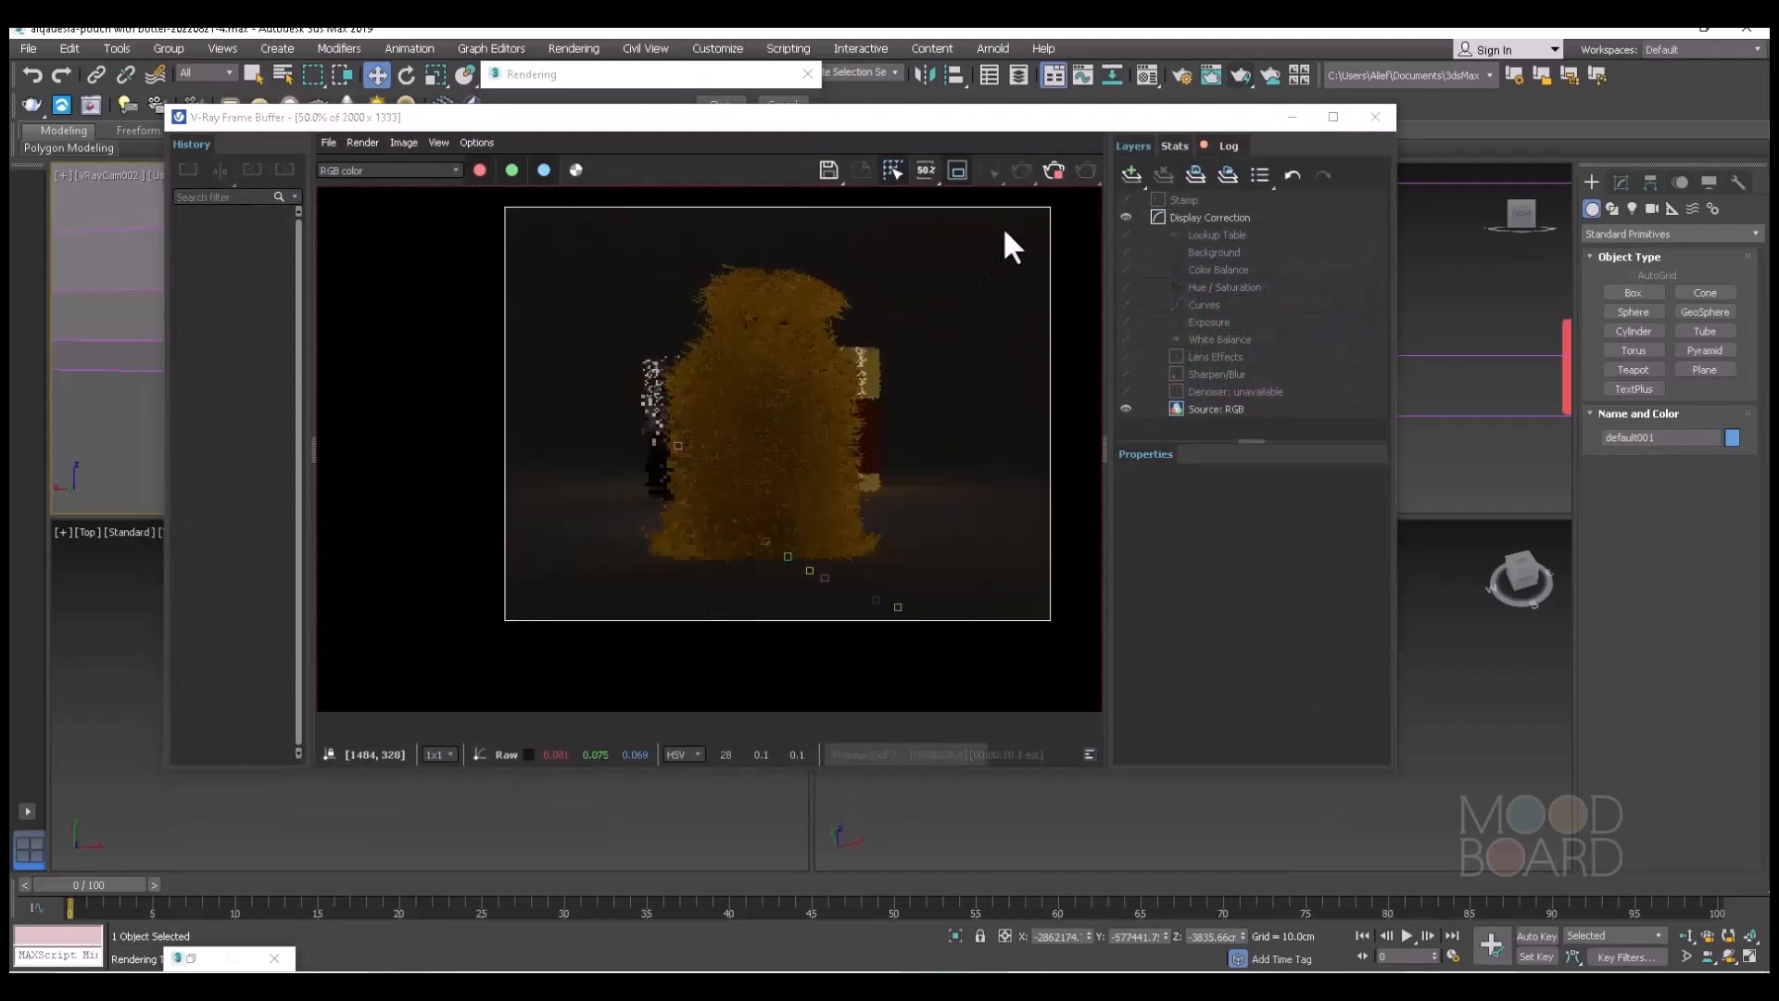
left_click(1053, 169)
left_click(1291, 118)
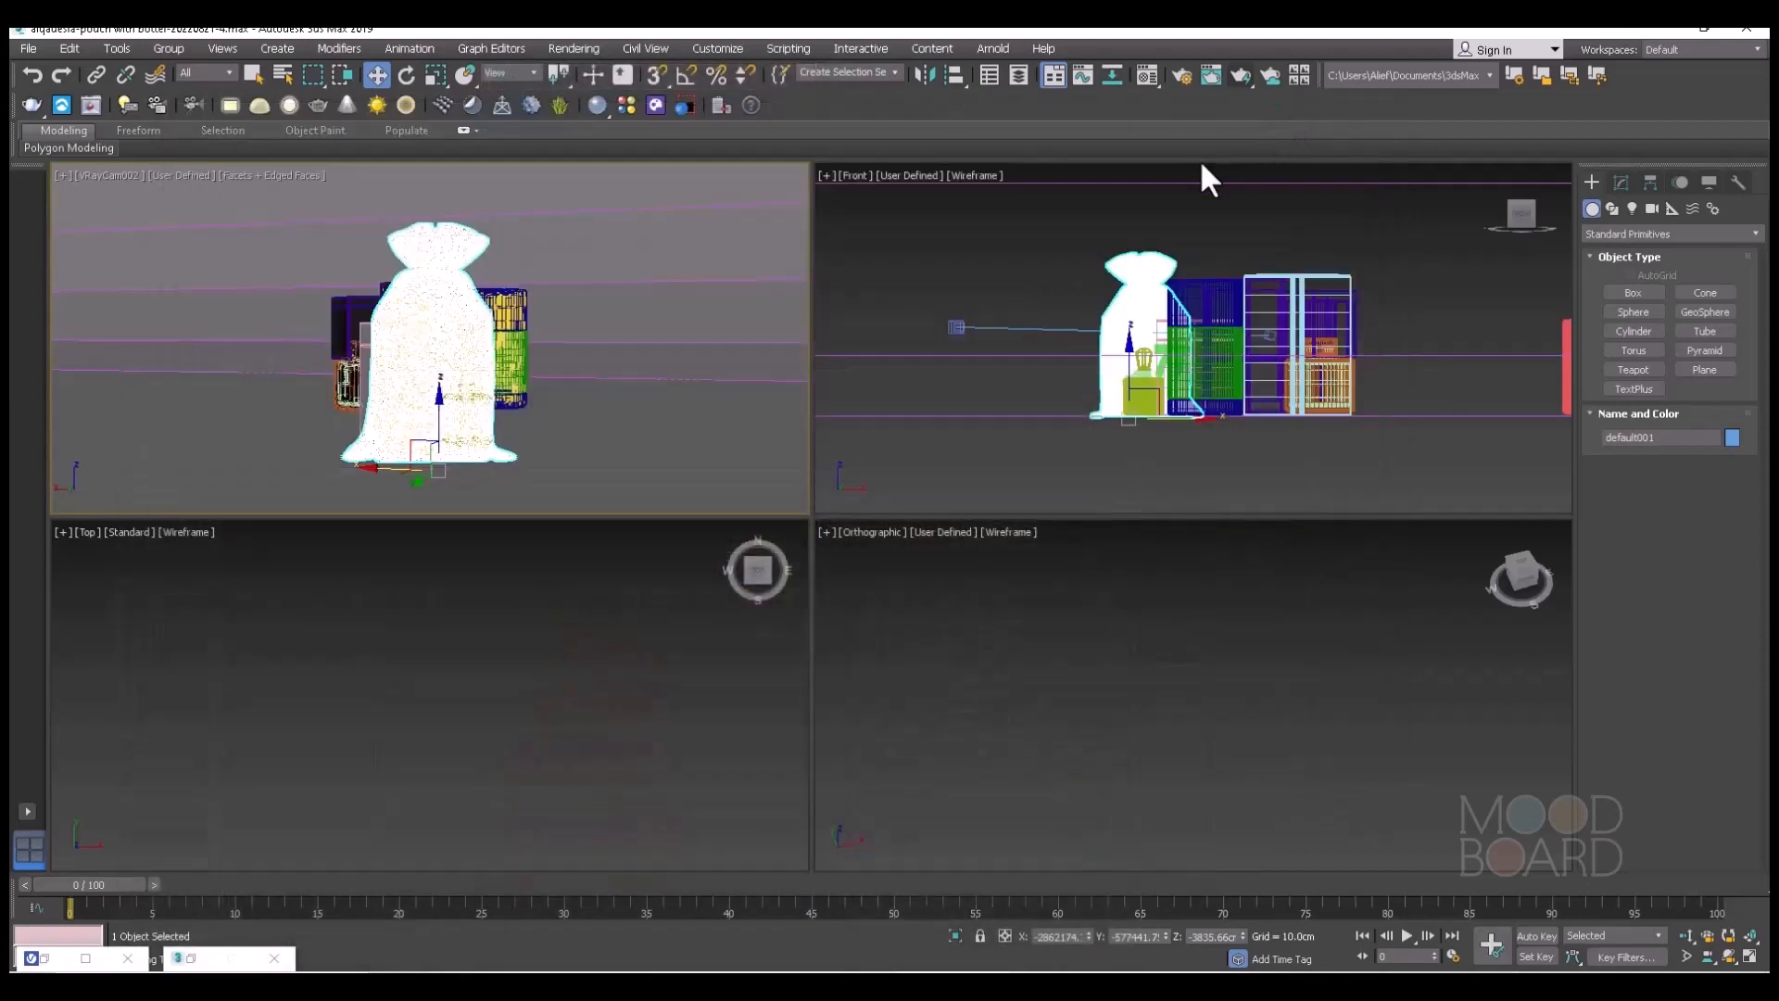
Try a displacement amount of 2 in the Fabric material's maps, re-render, and inspect the weave on the pouch up close.
left_click(1145, 75)
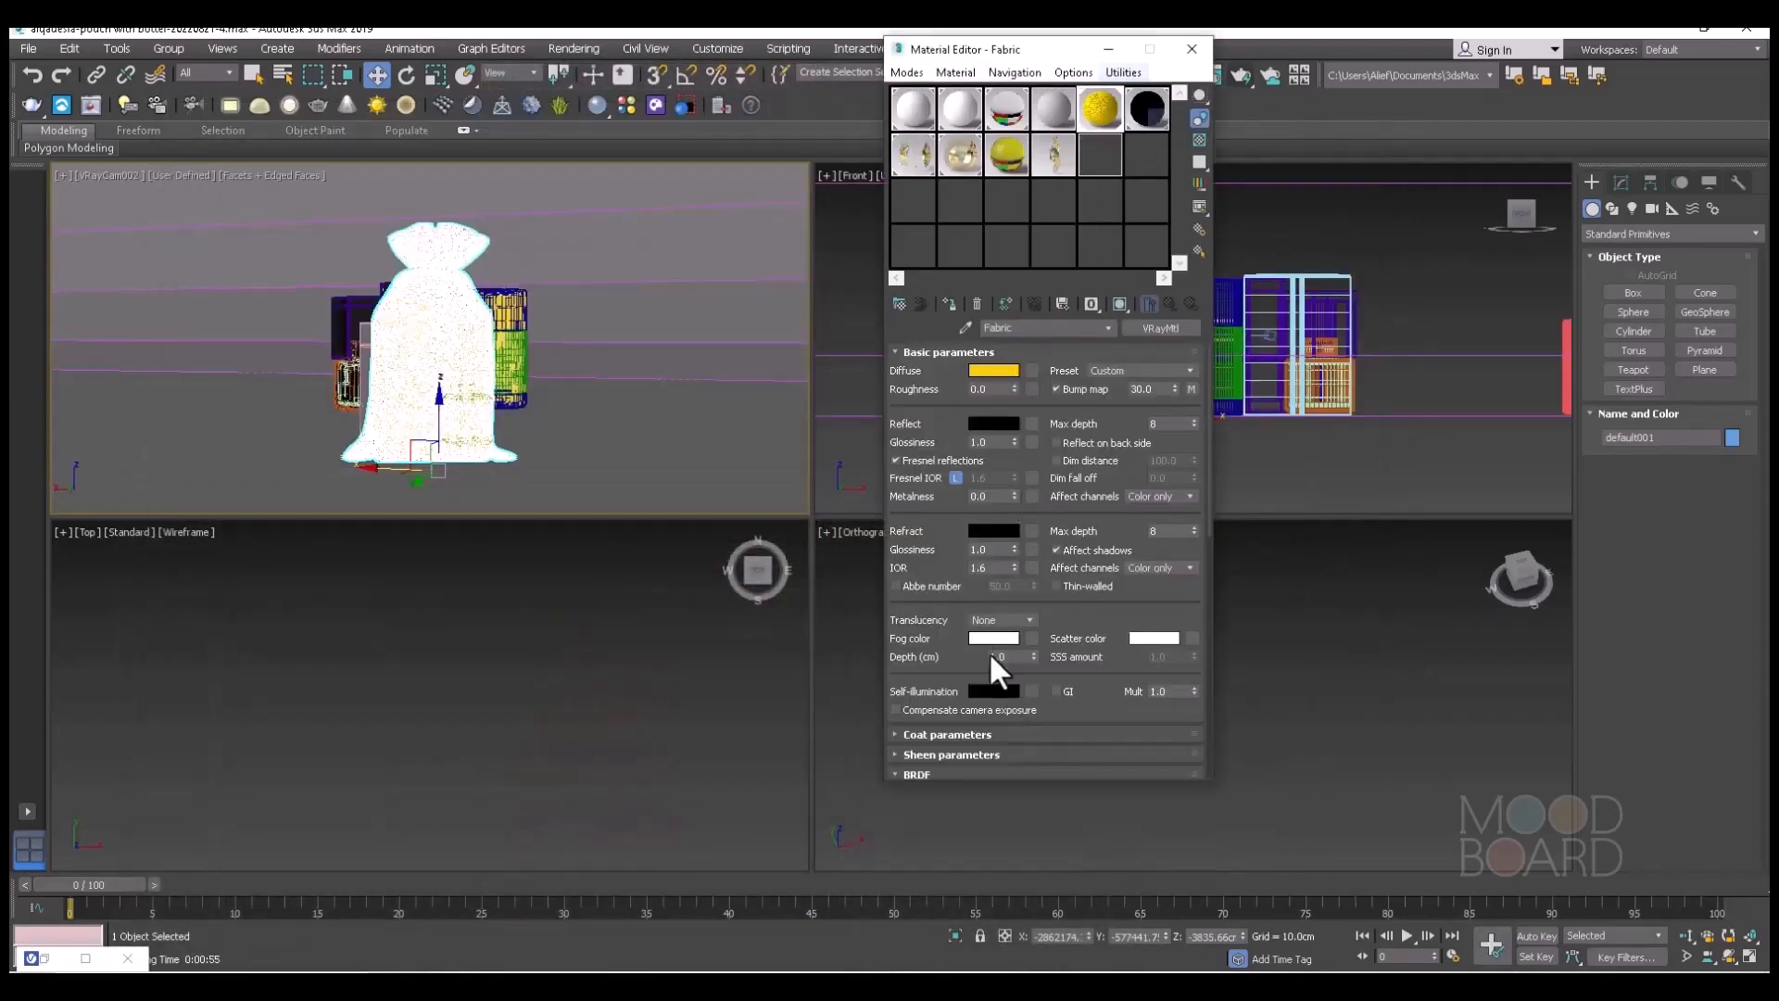
scroll(926, 769, "down", 5)
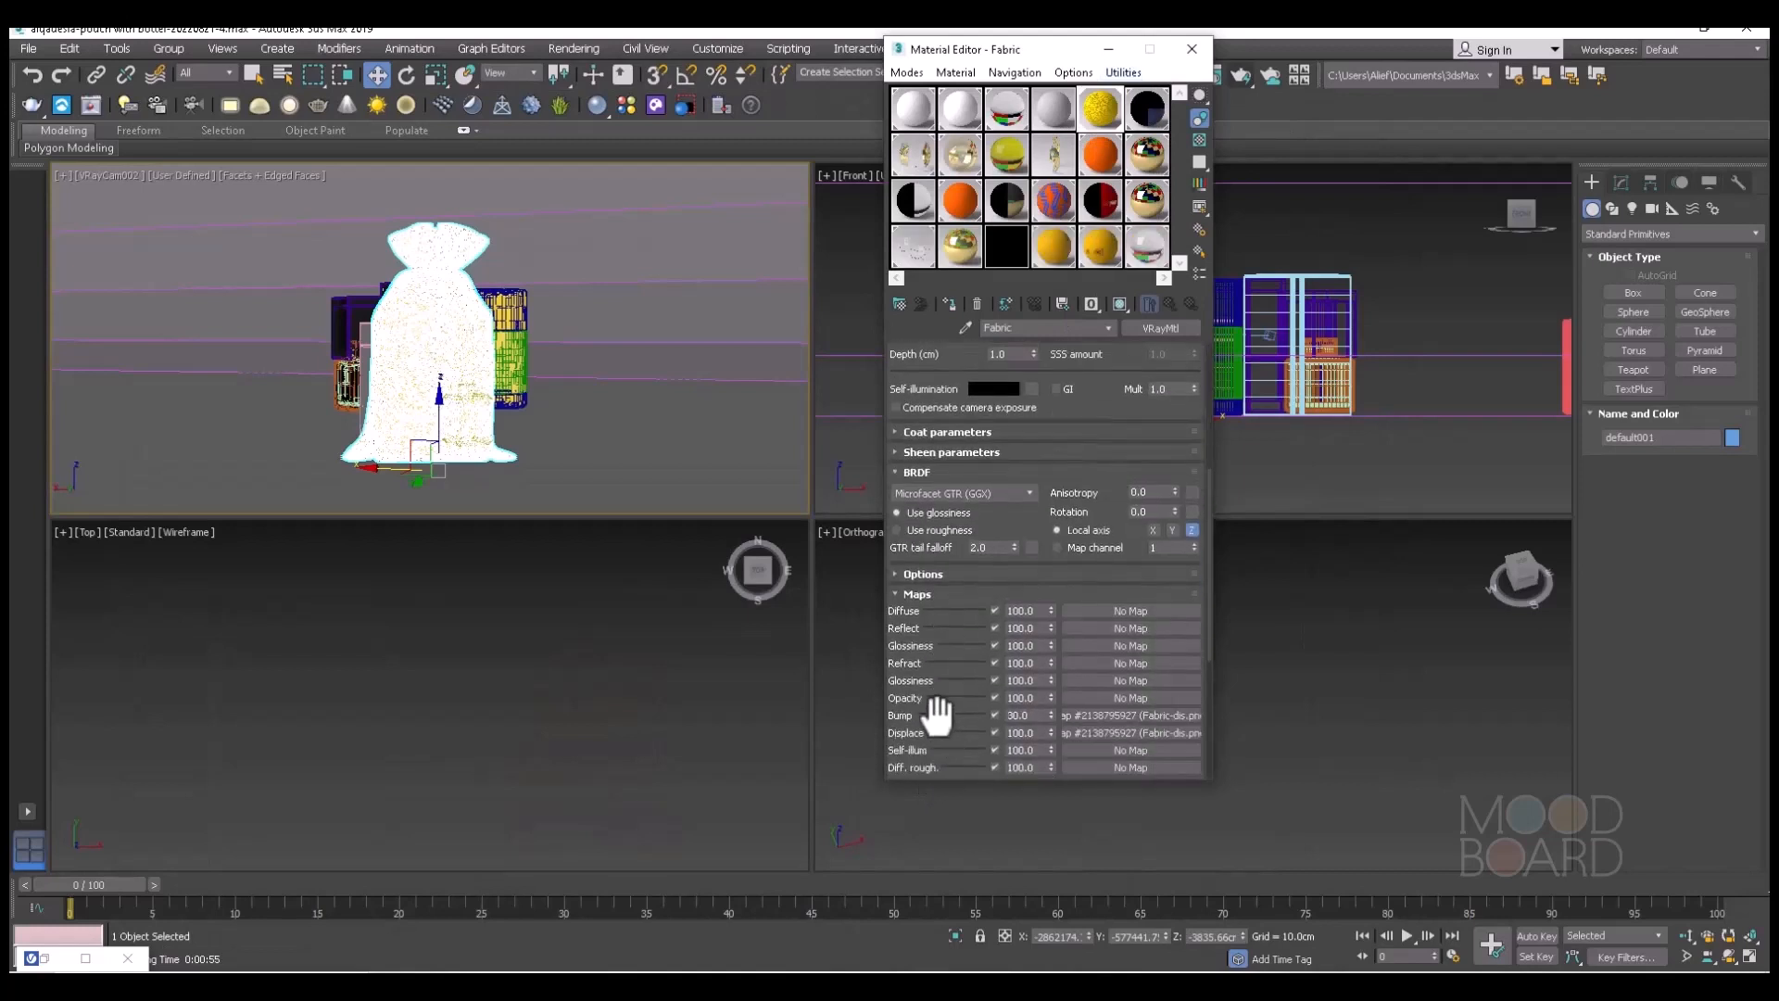
scroll(937, 713, "down", 3)
double_click(1019, 567)
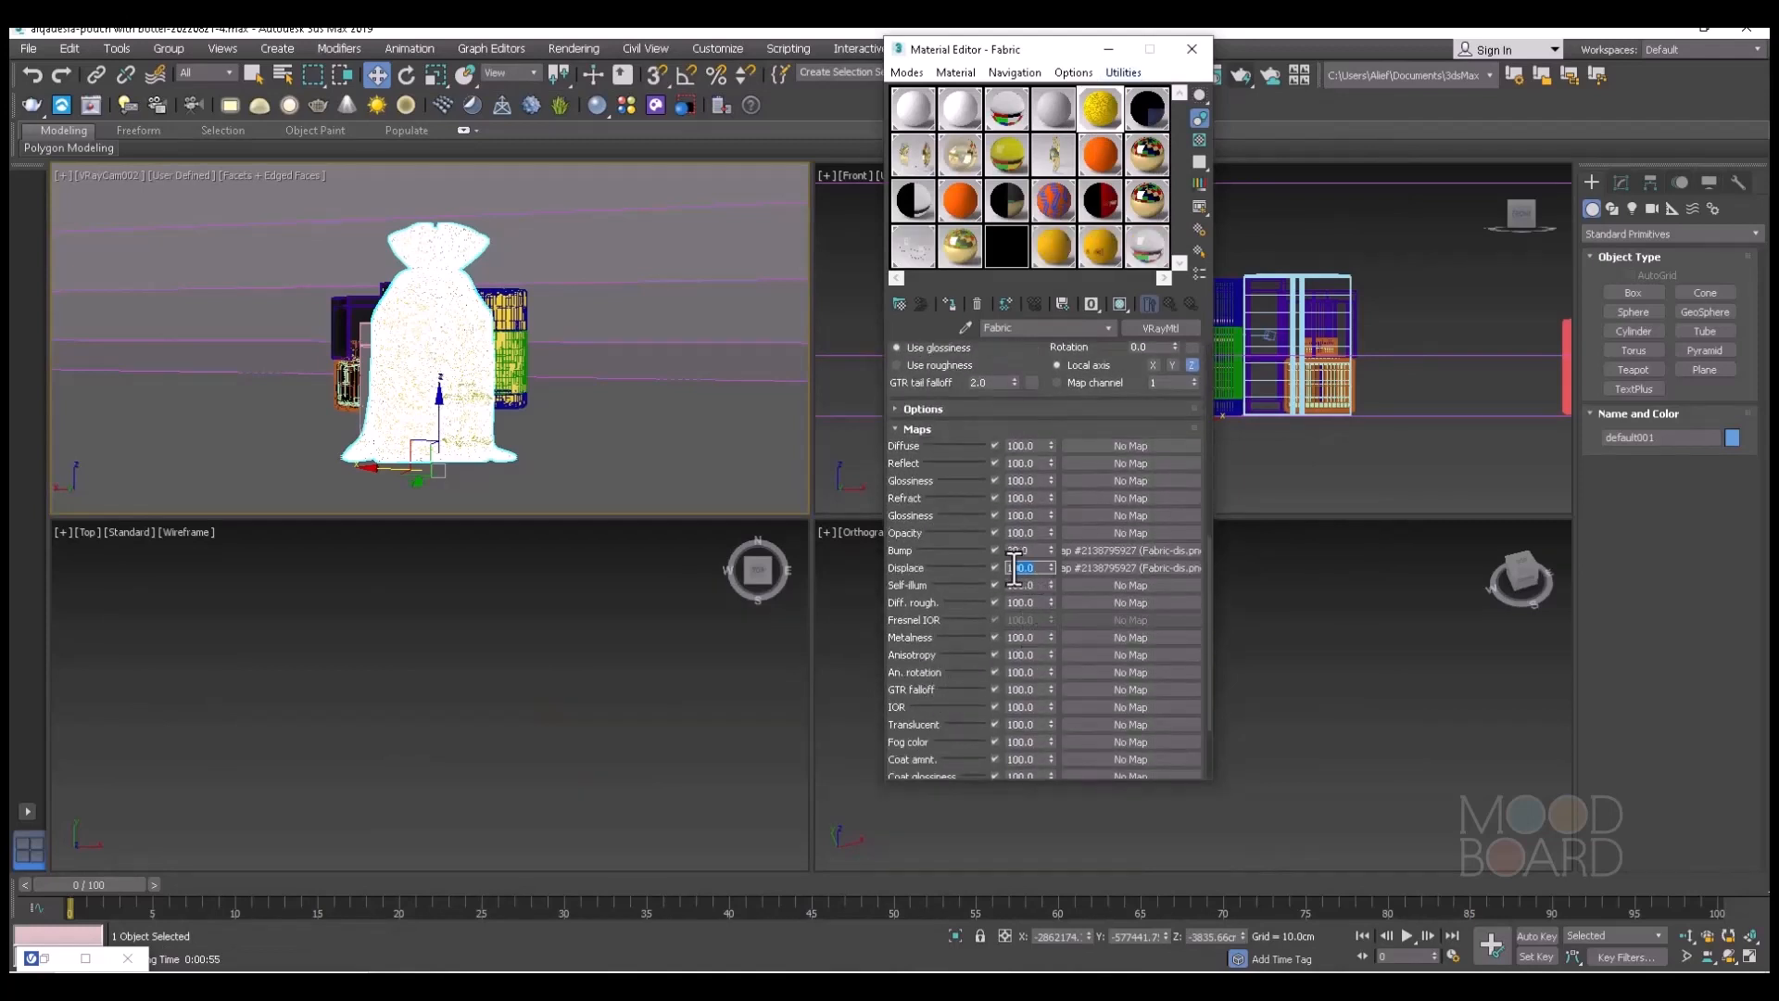
type("2")
left_click(1109, 48)
left_click(1238, 74)
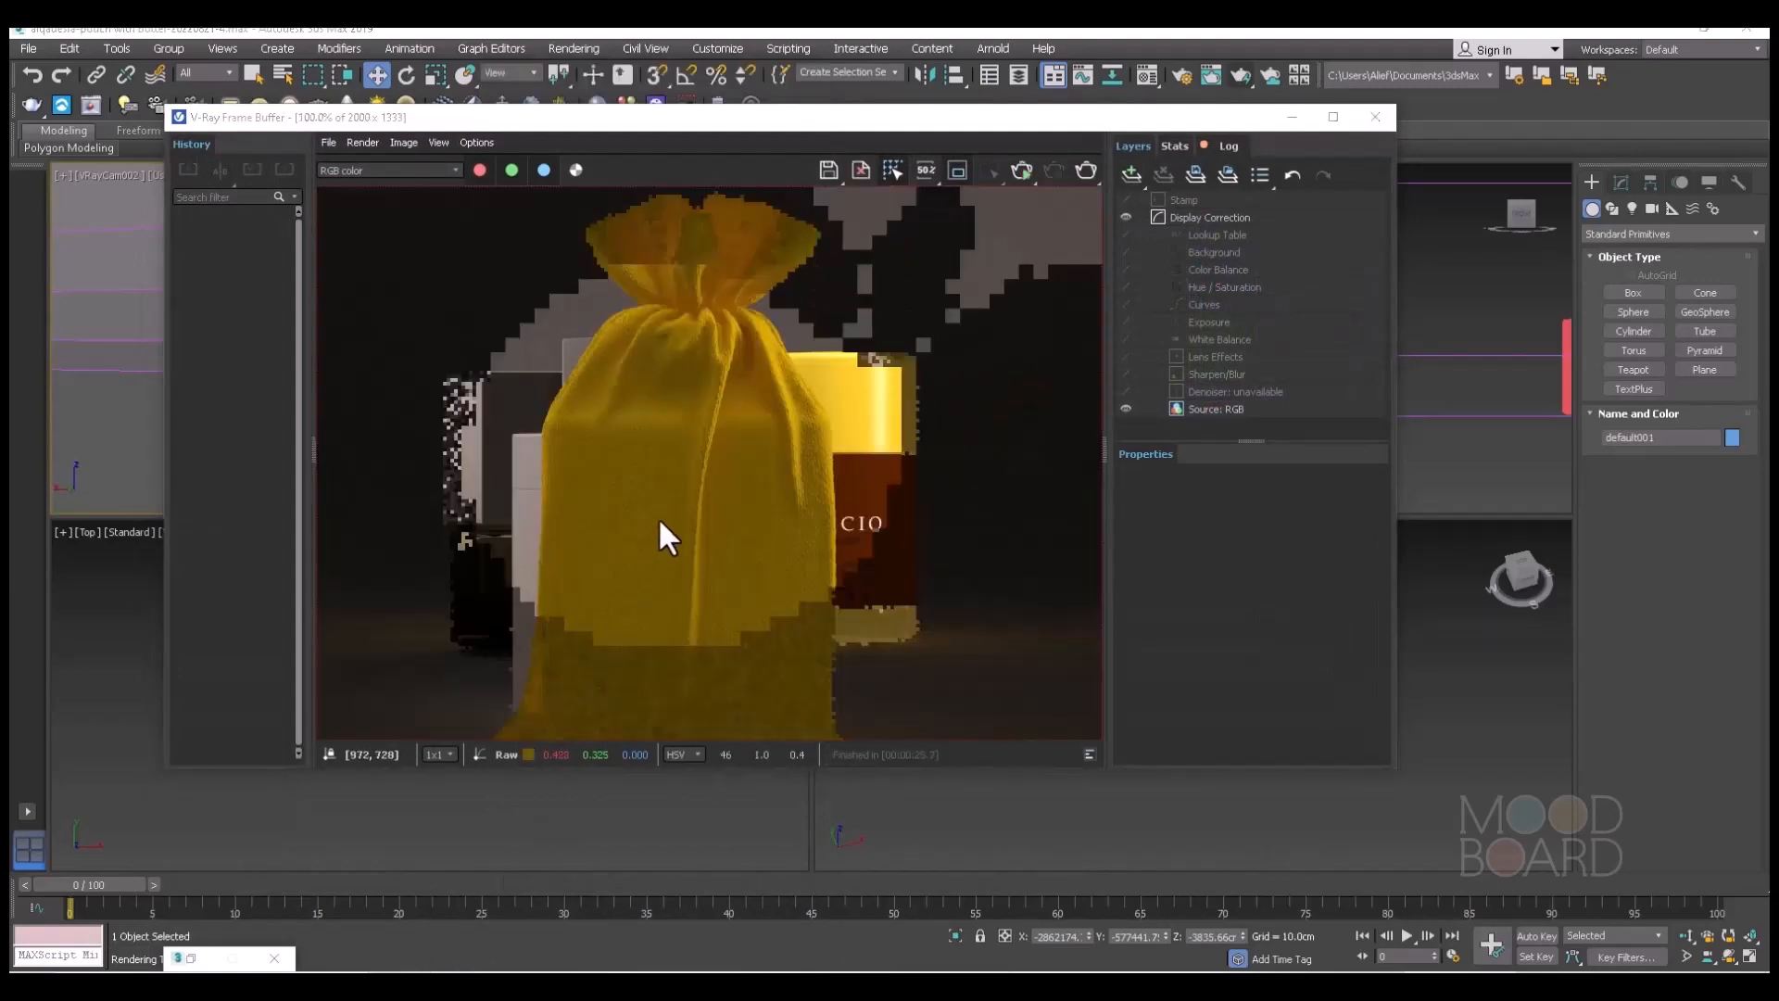
scroll(775, 408, "up", 2)
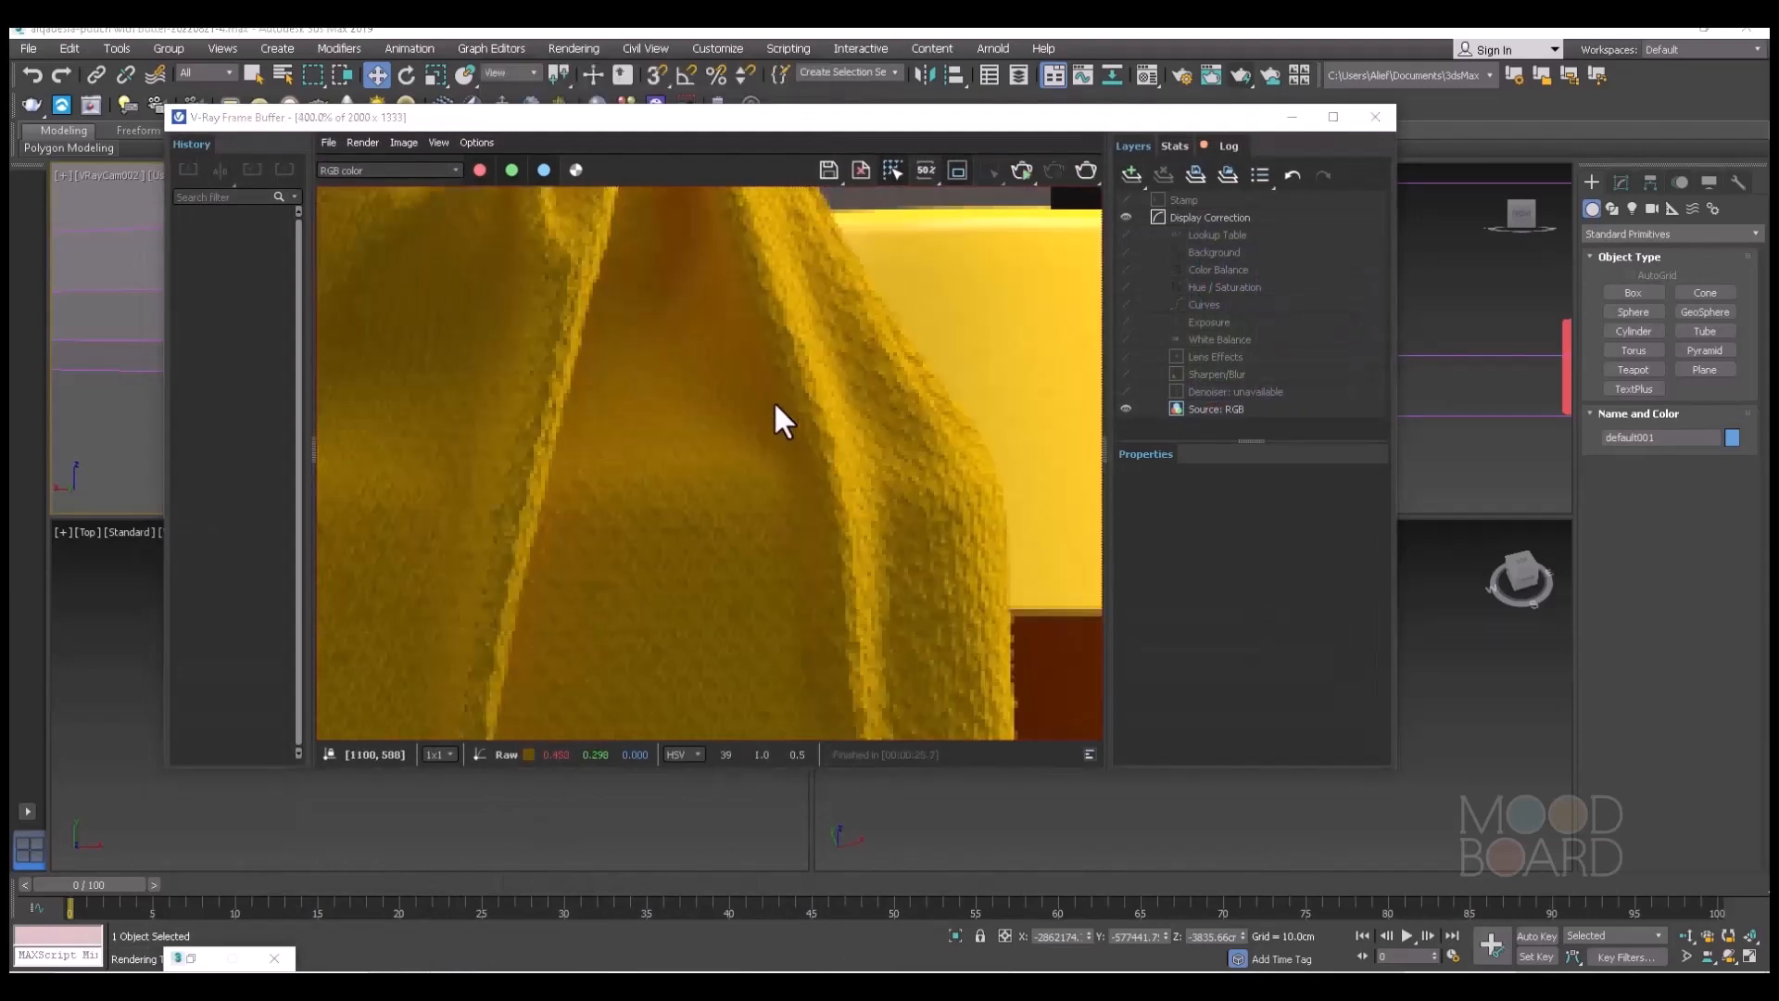
scroll(778, 477, "down", 1)
scroll(719, 481, "down", 1)
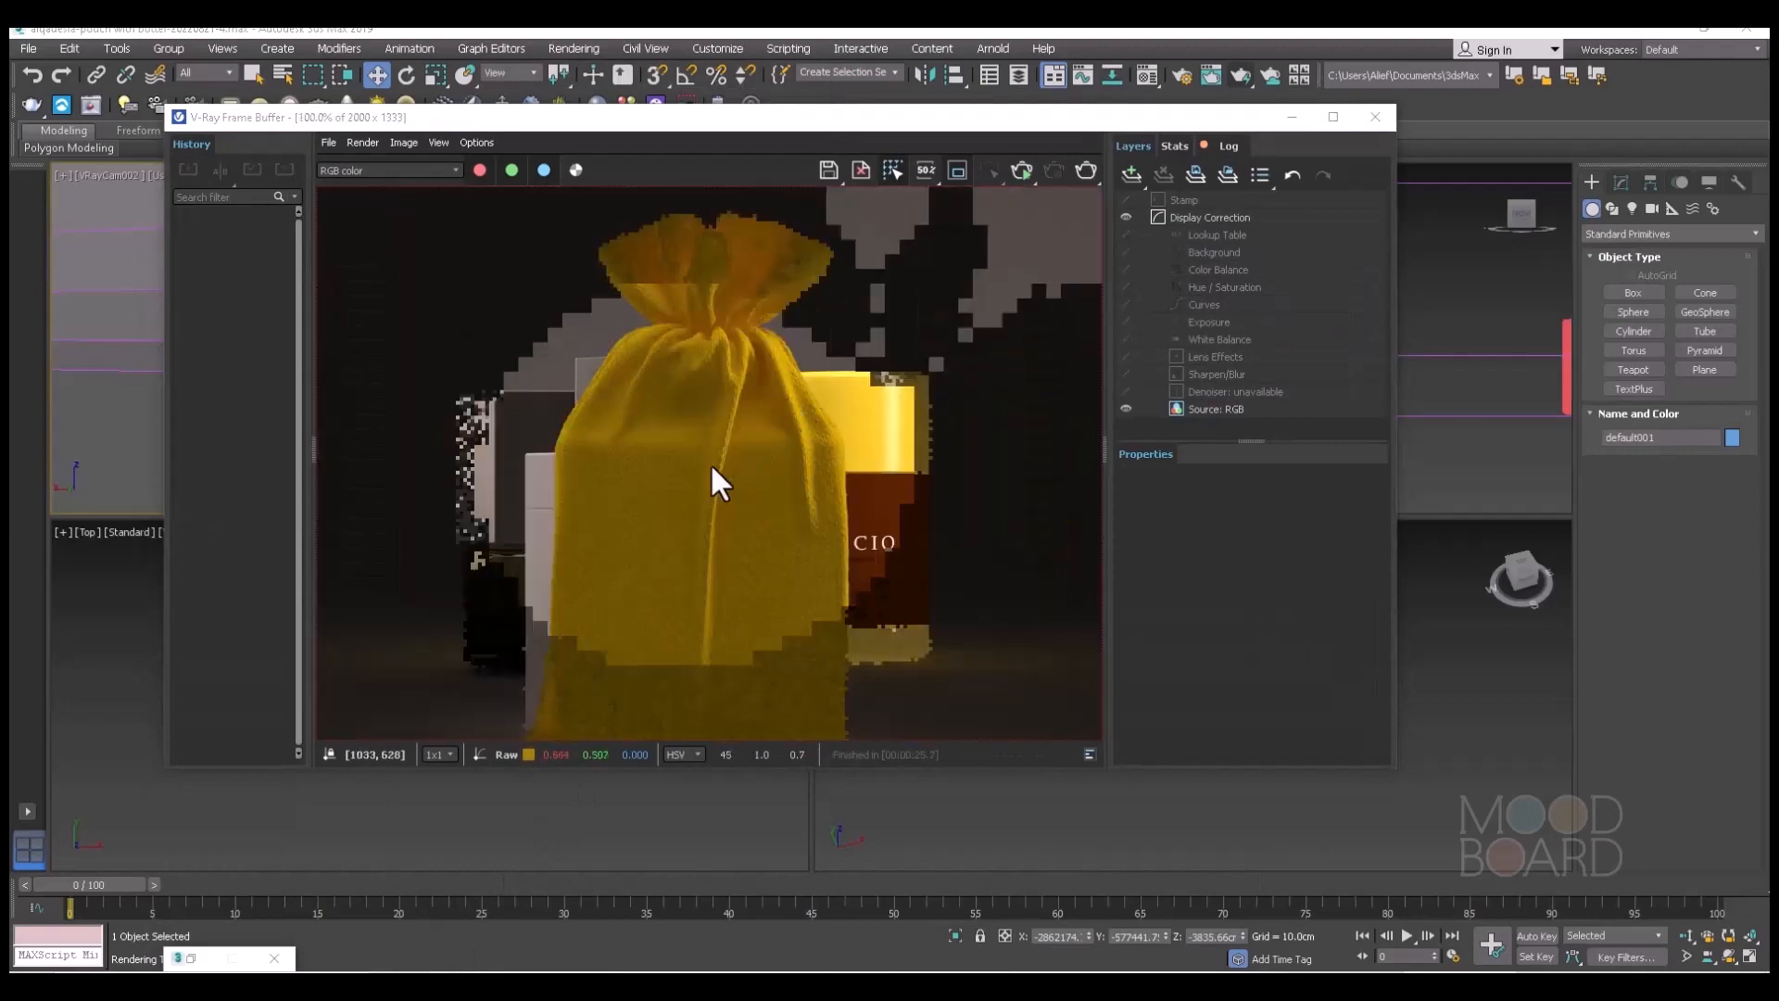
scroll(652, 519, "up", 1)
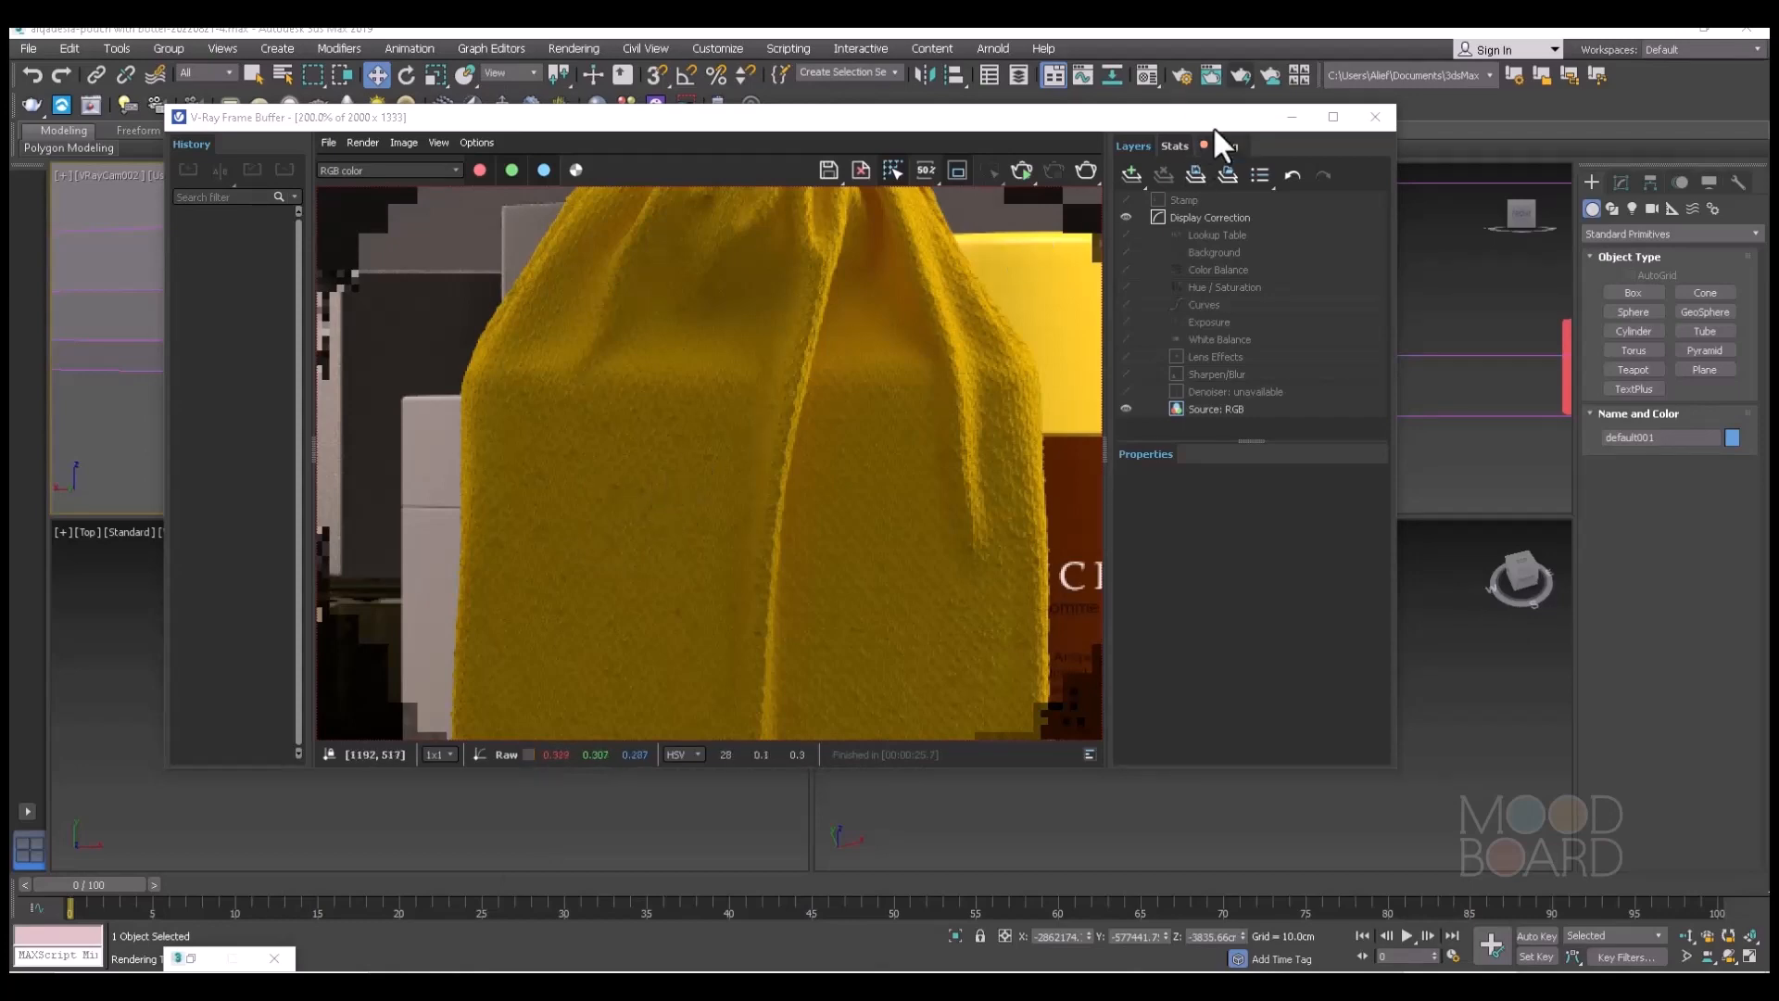
Set the Fabric material's displacement amount to 1 and render the pouch scene again.
left_click(1146, 75)
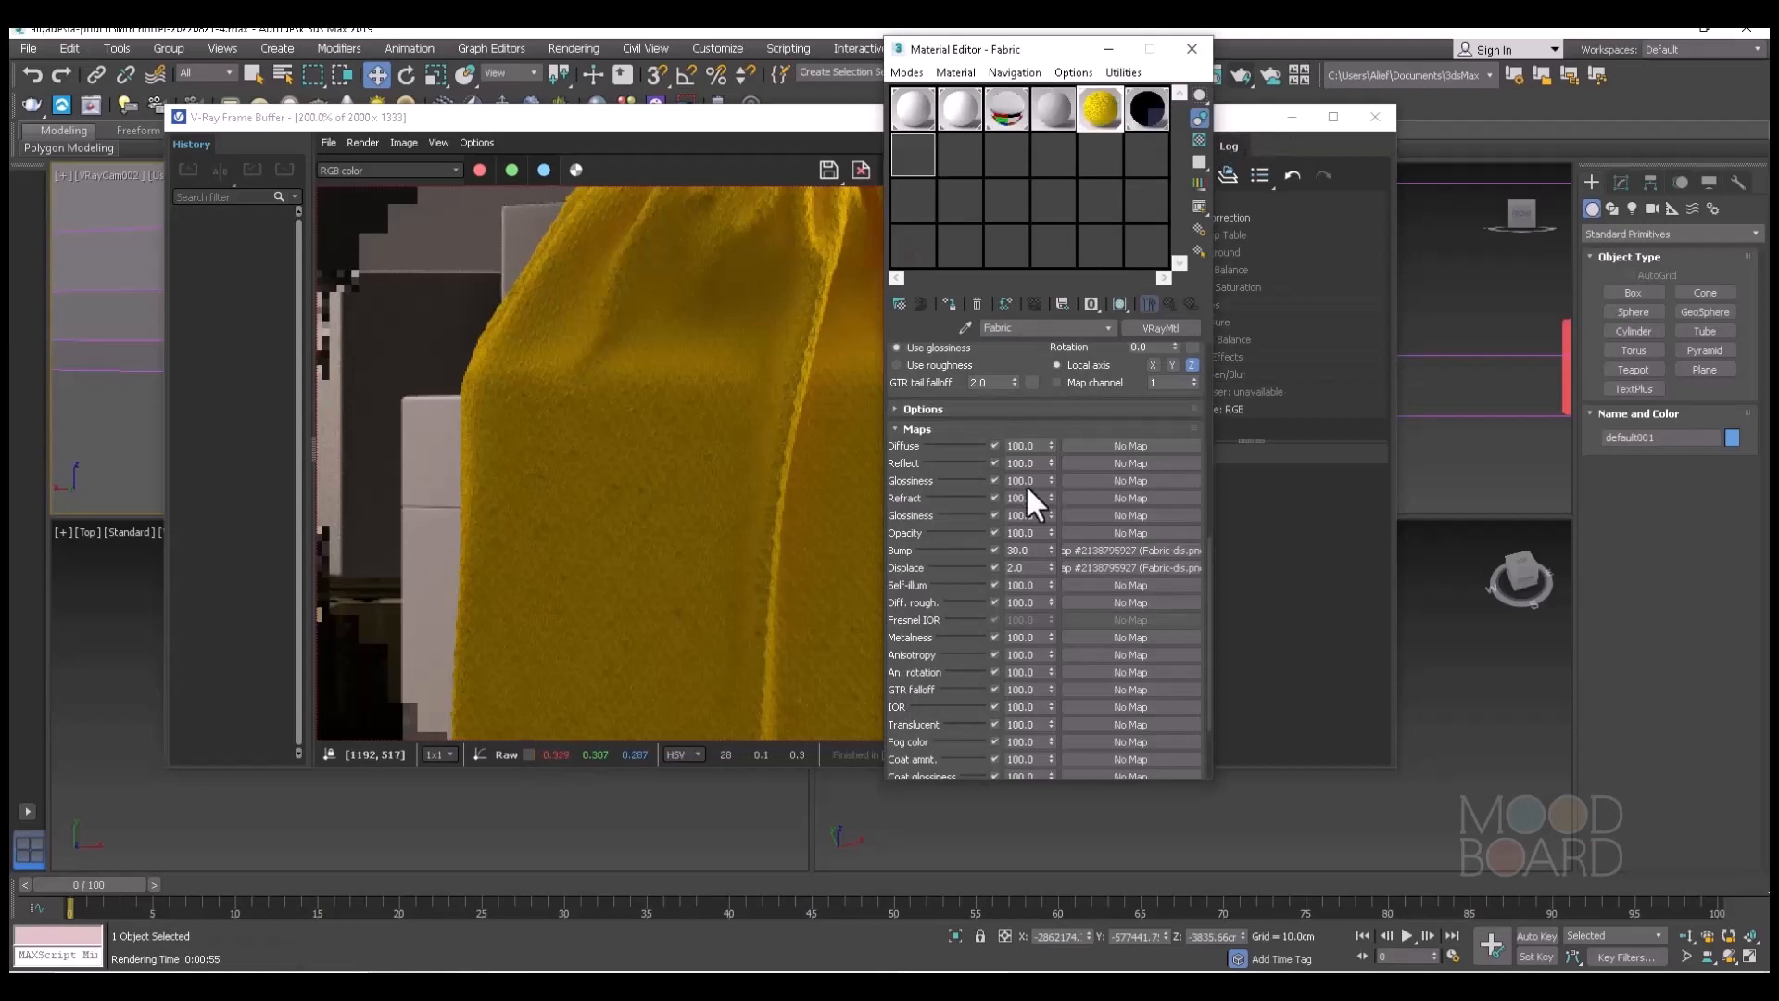
double_click(1019, 567)
type("1")
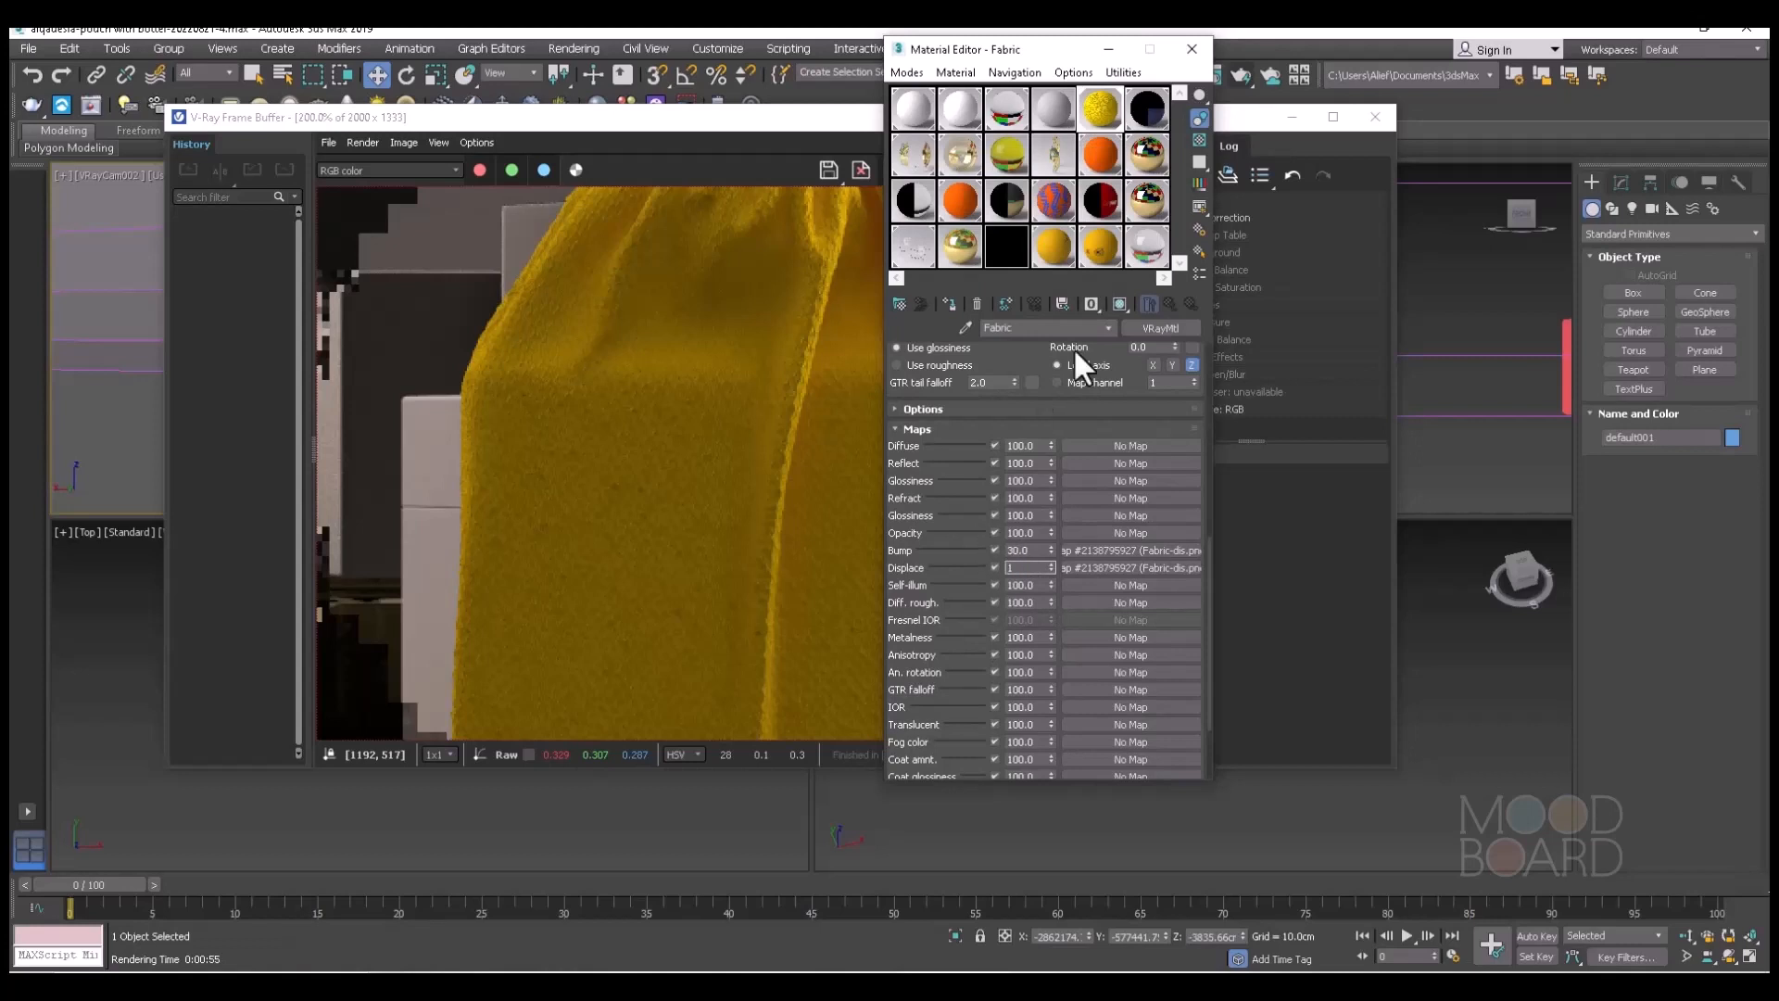
left_click(1106, 47)
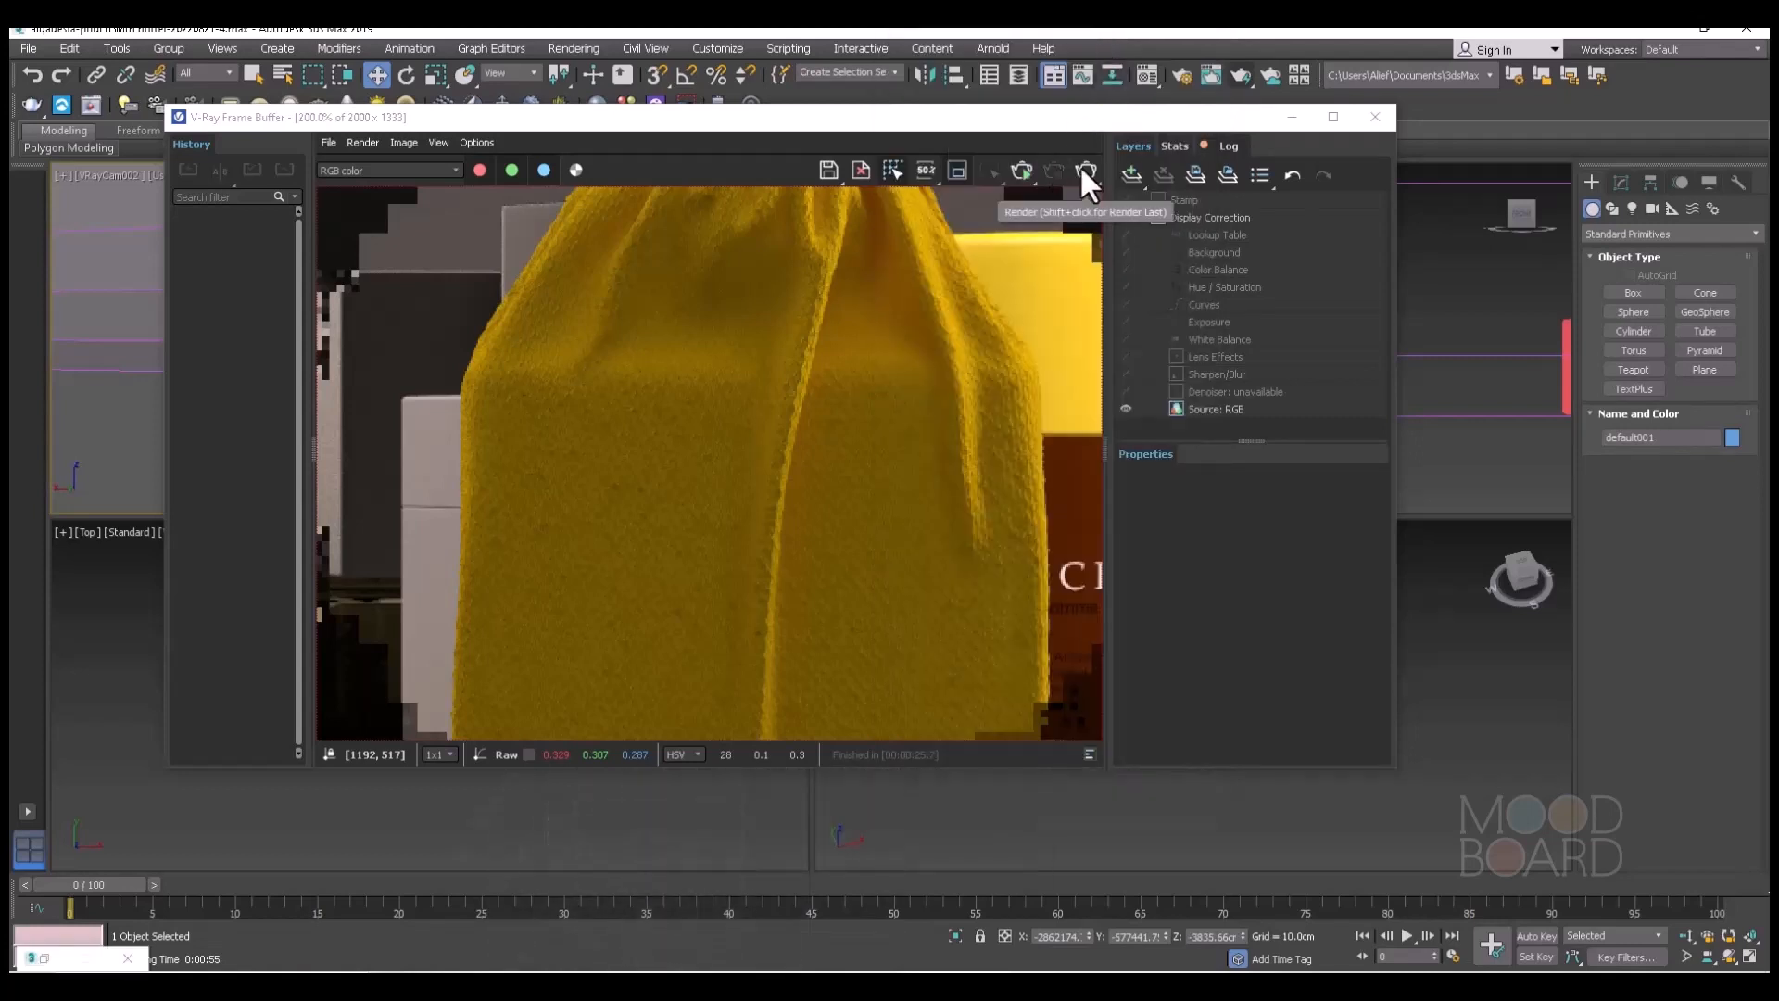
left_click(1086, 171)
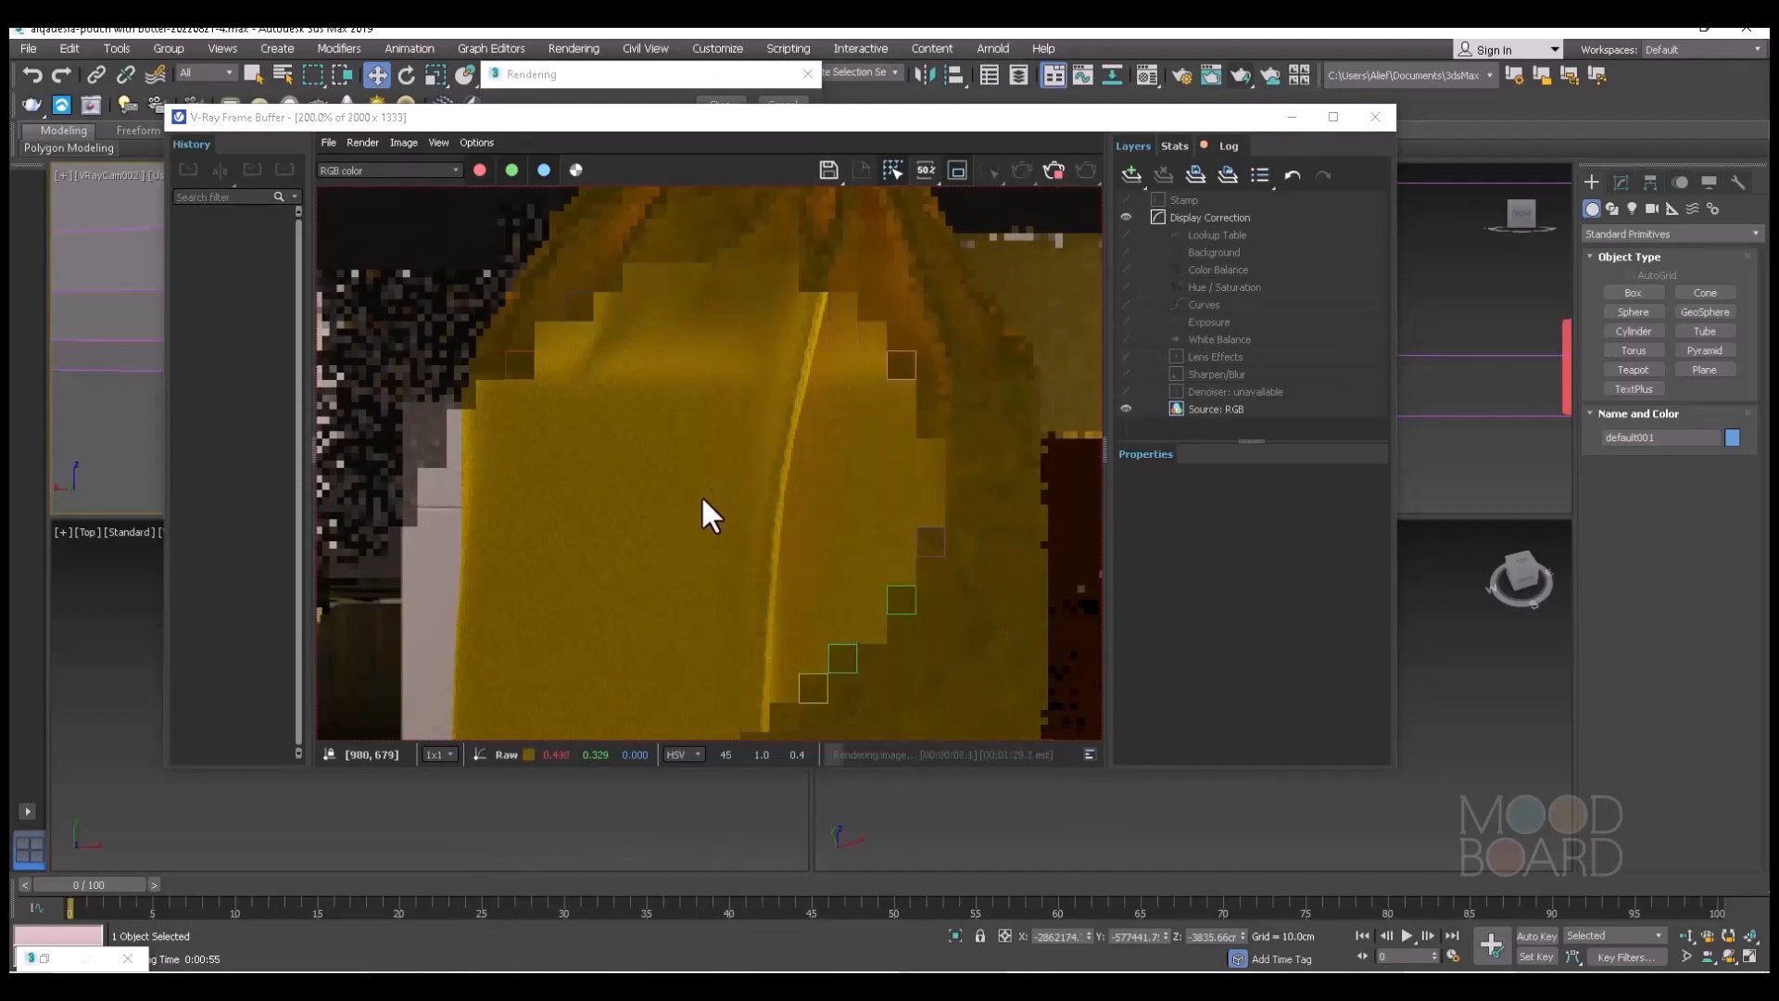
Examine the pouch's fabric weave, folds and edges in the progressing render, both close up and in the whole frame.
scroll(767, 506, "down", 1)
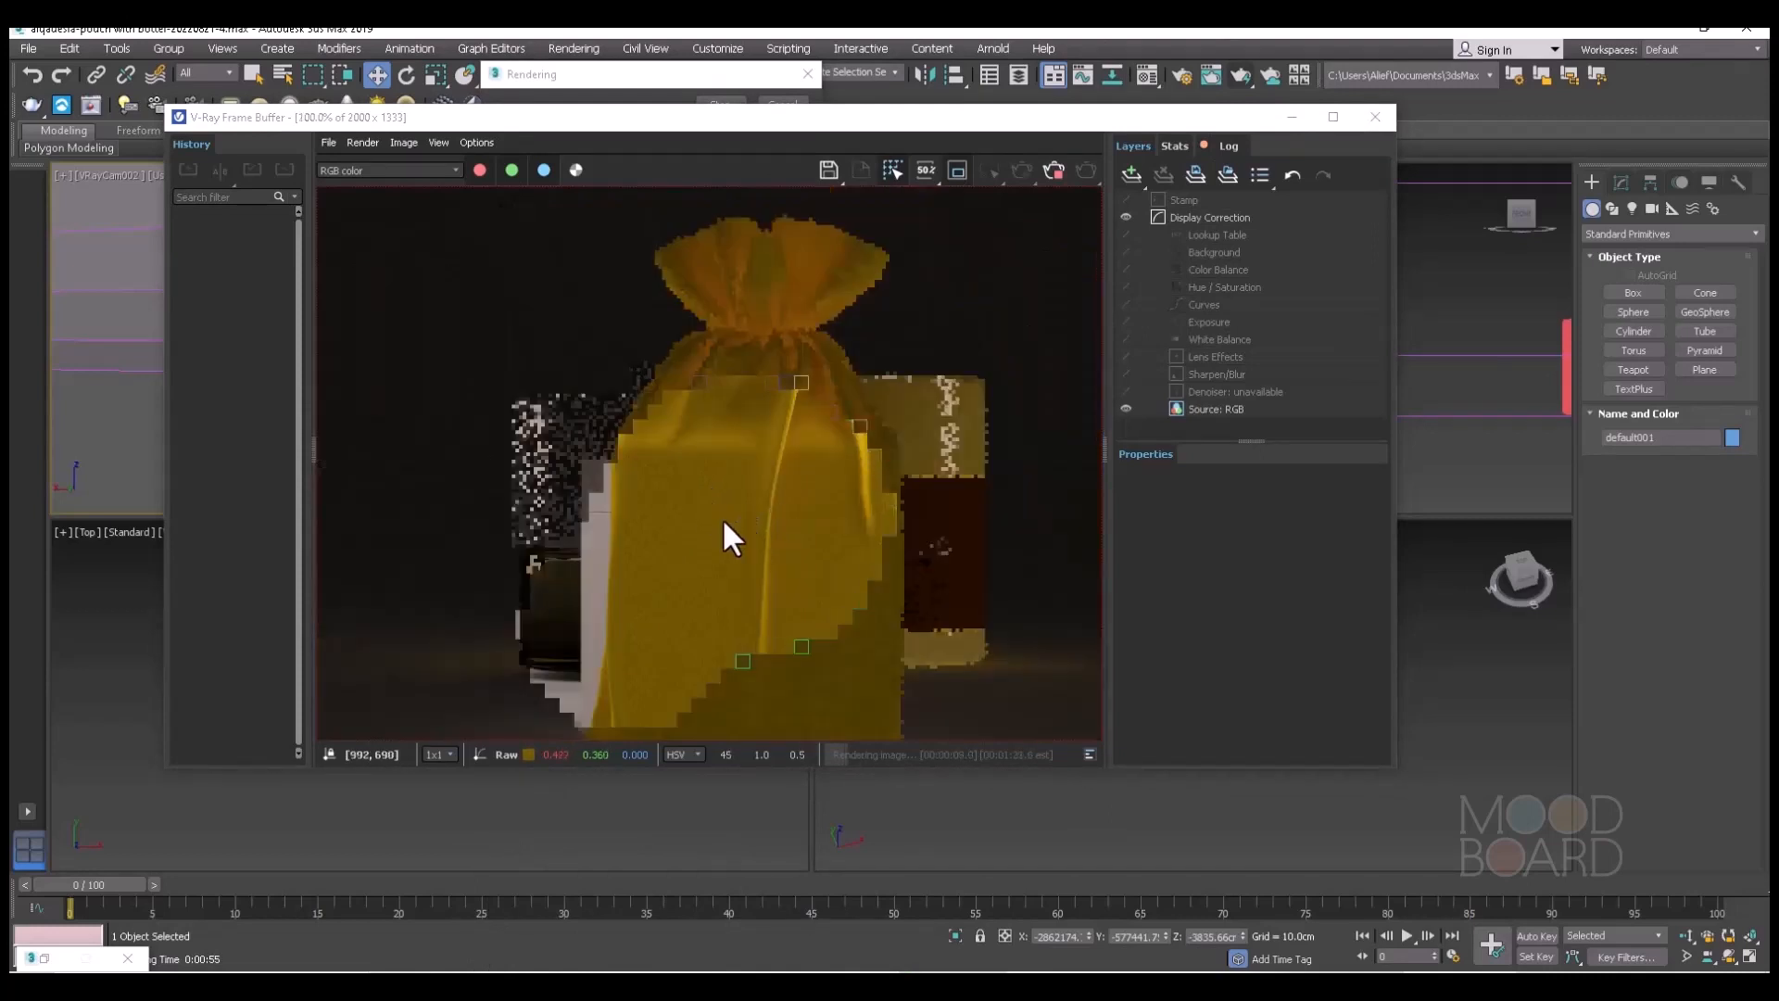
scroll(686, 508, "up", 2)
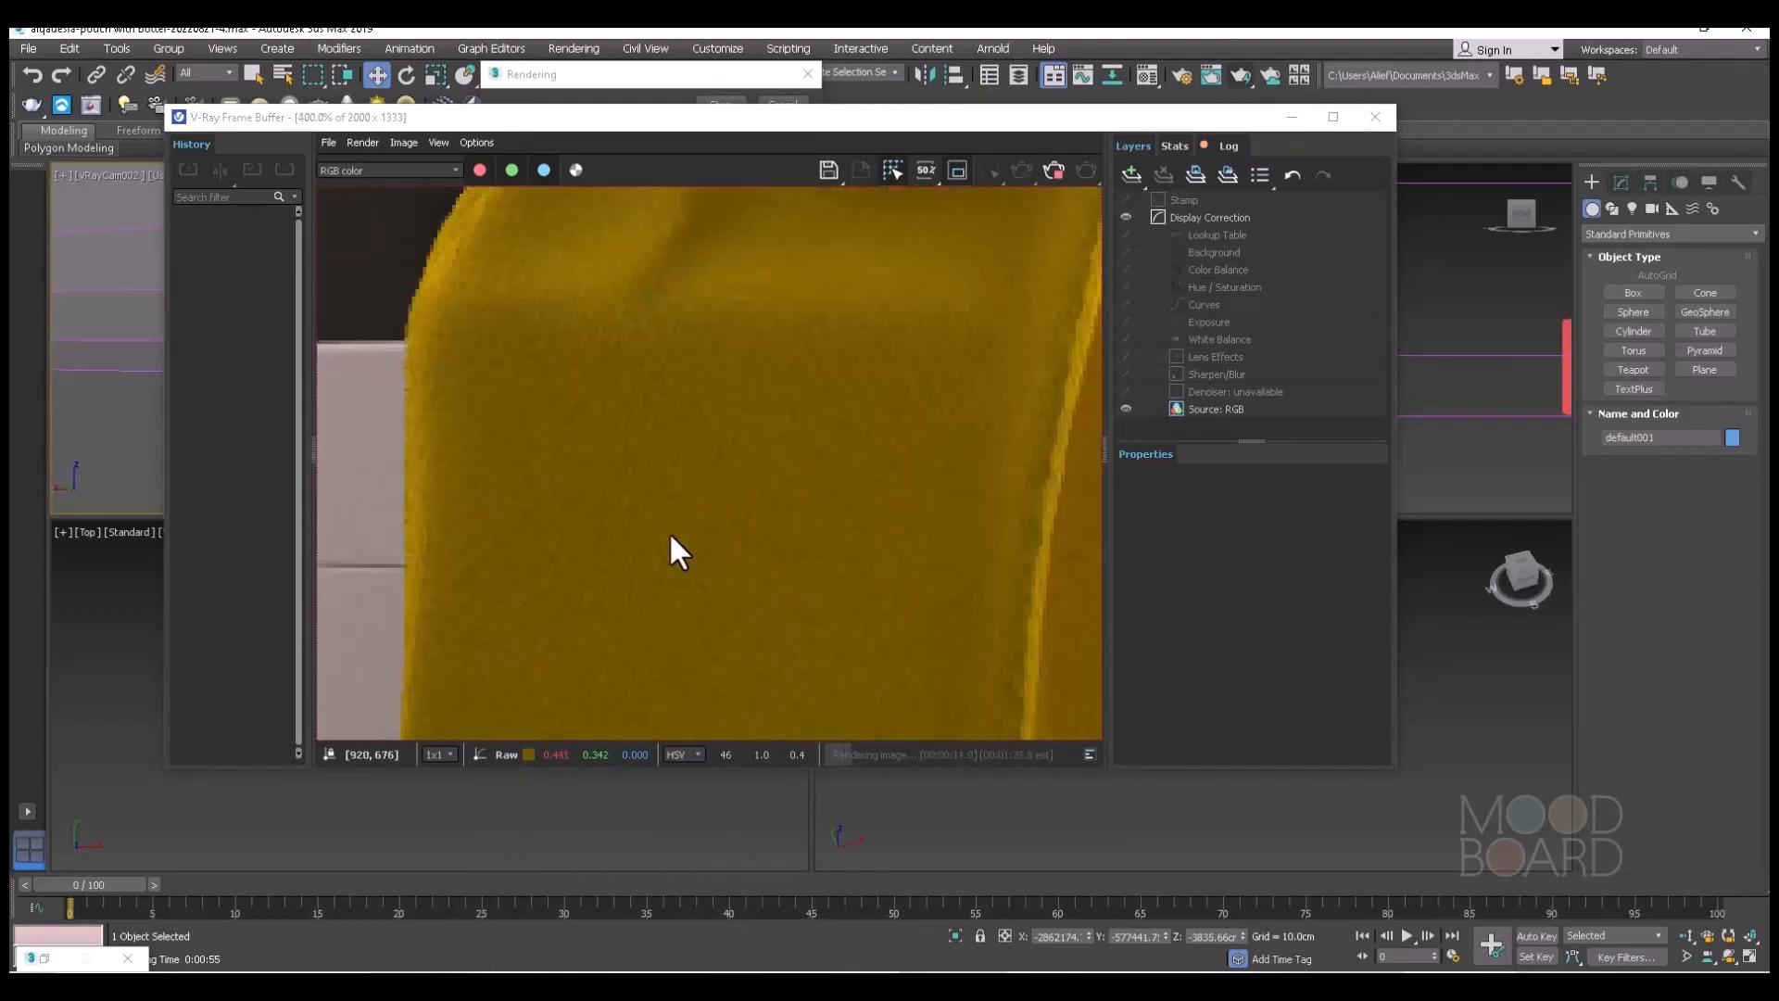
scroll(672, 533, "down", 1)
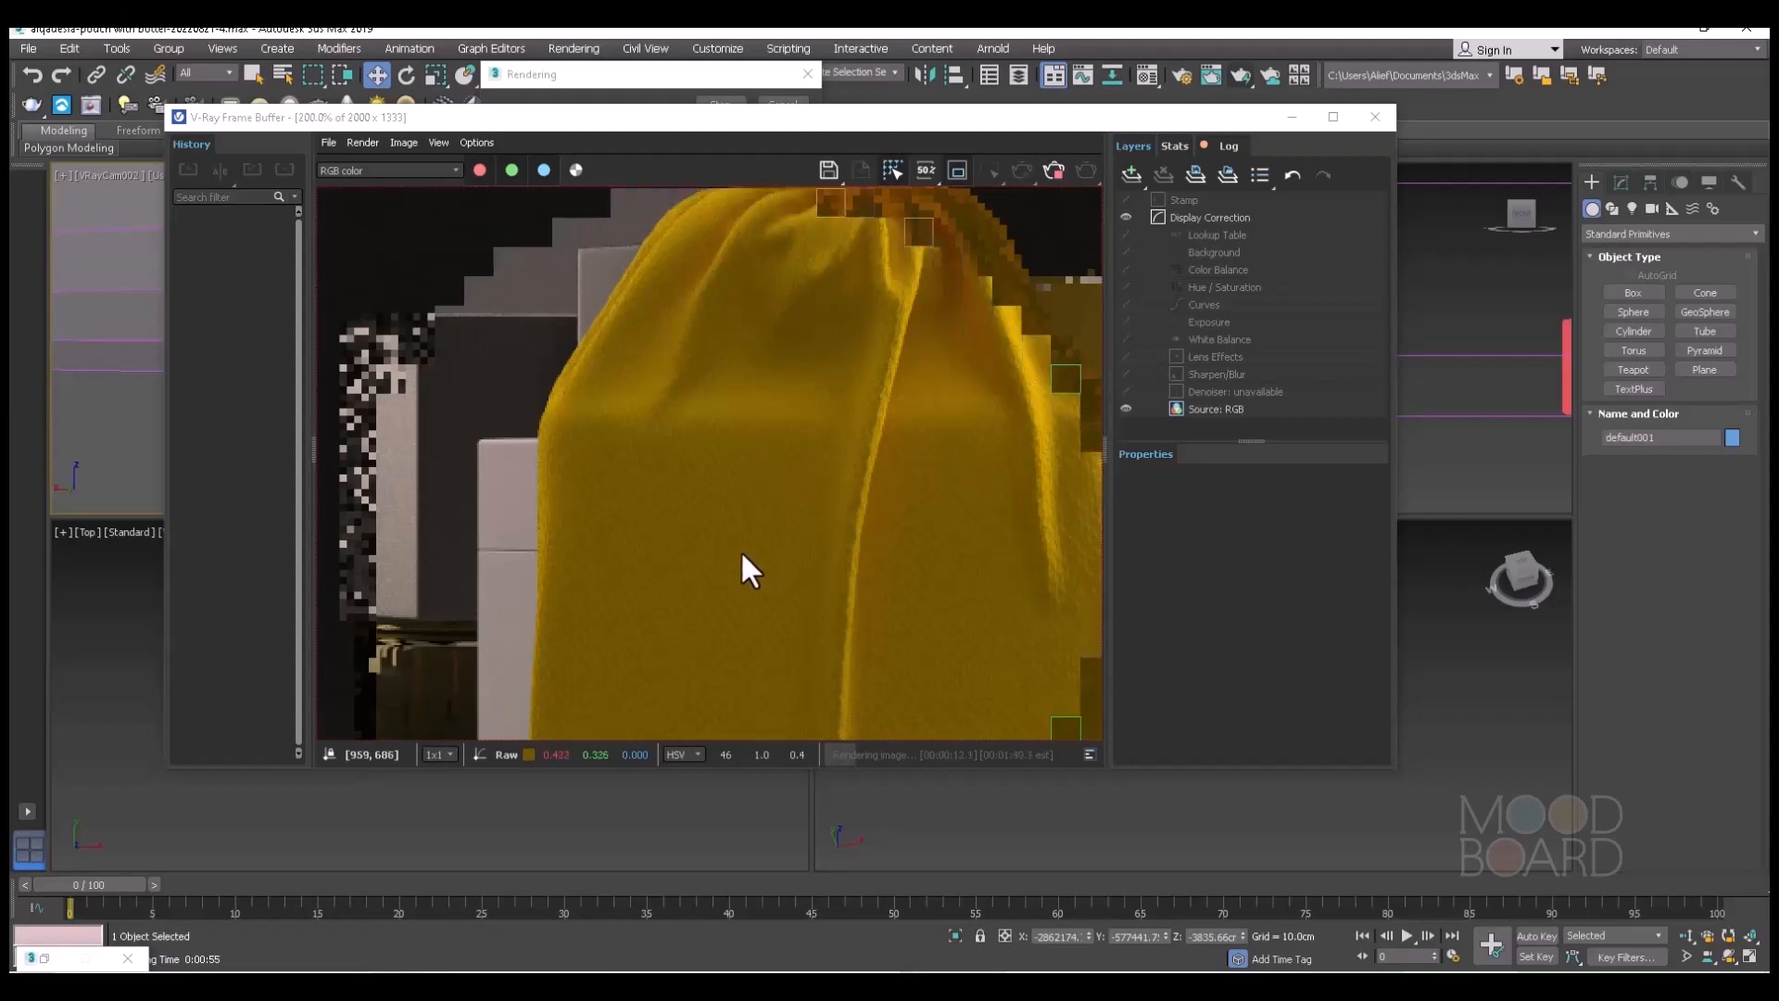
scroll(742, 551, "down", 1)
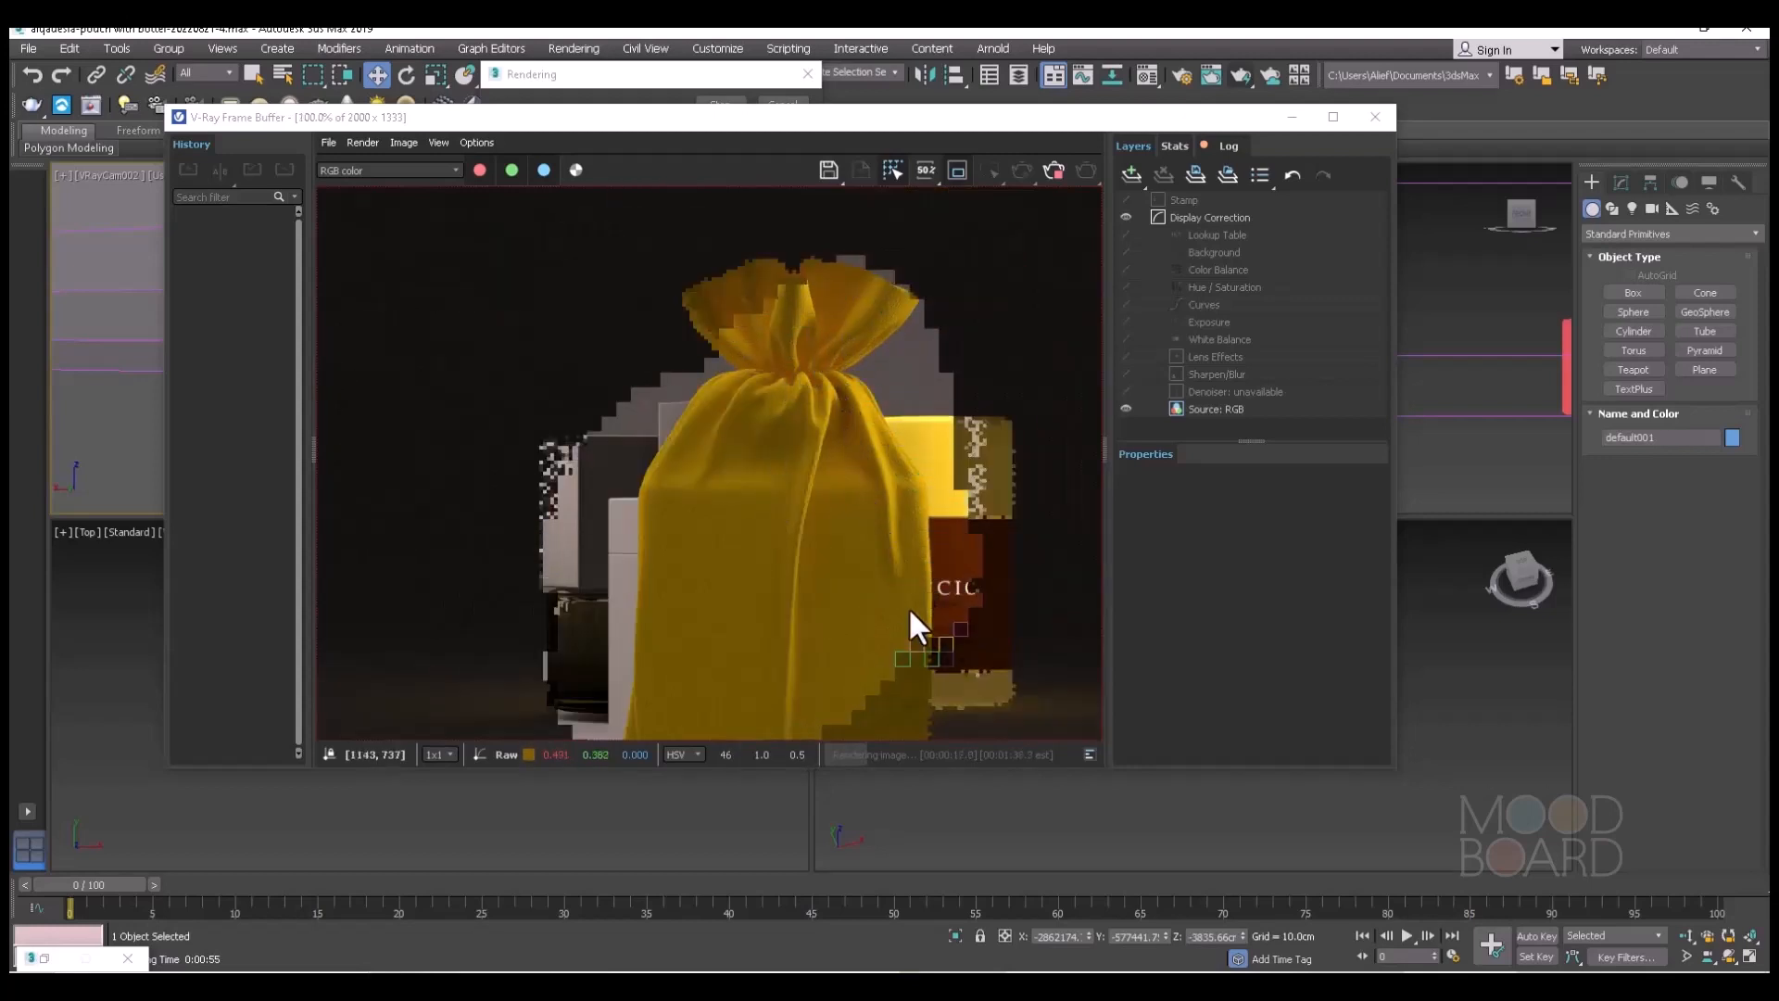
scroll(885, 651, "down", 1)
scroll(878, 652, "up", 1)
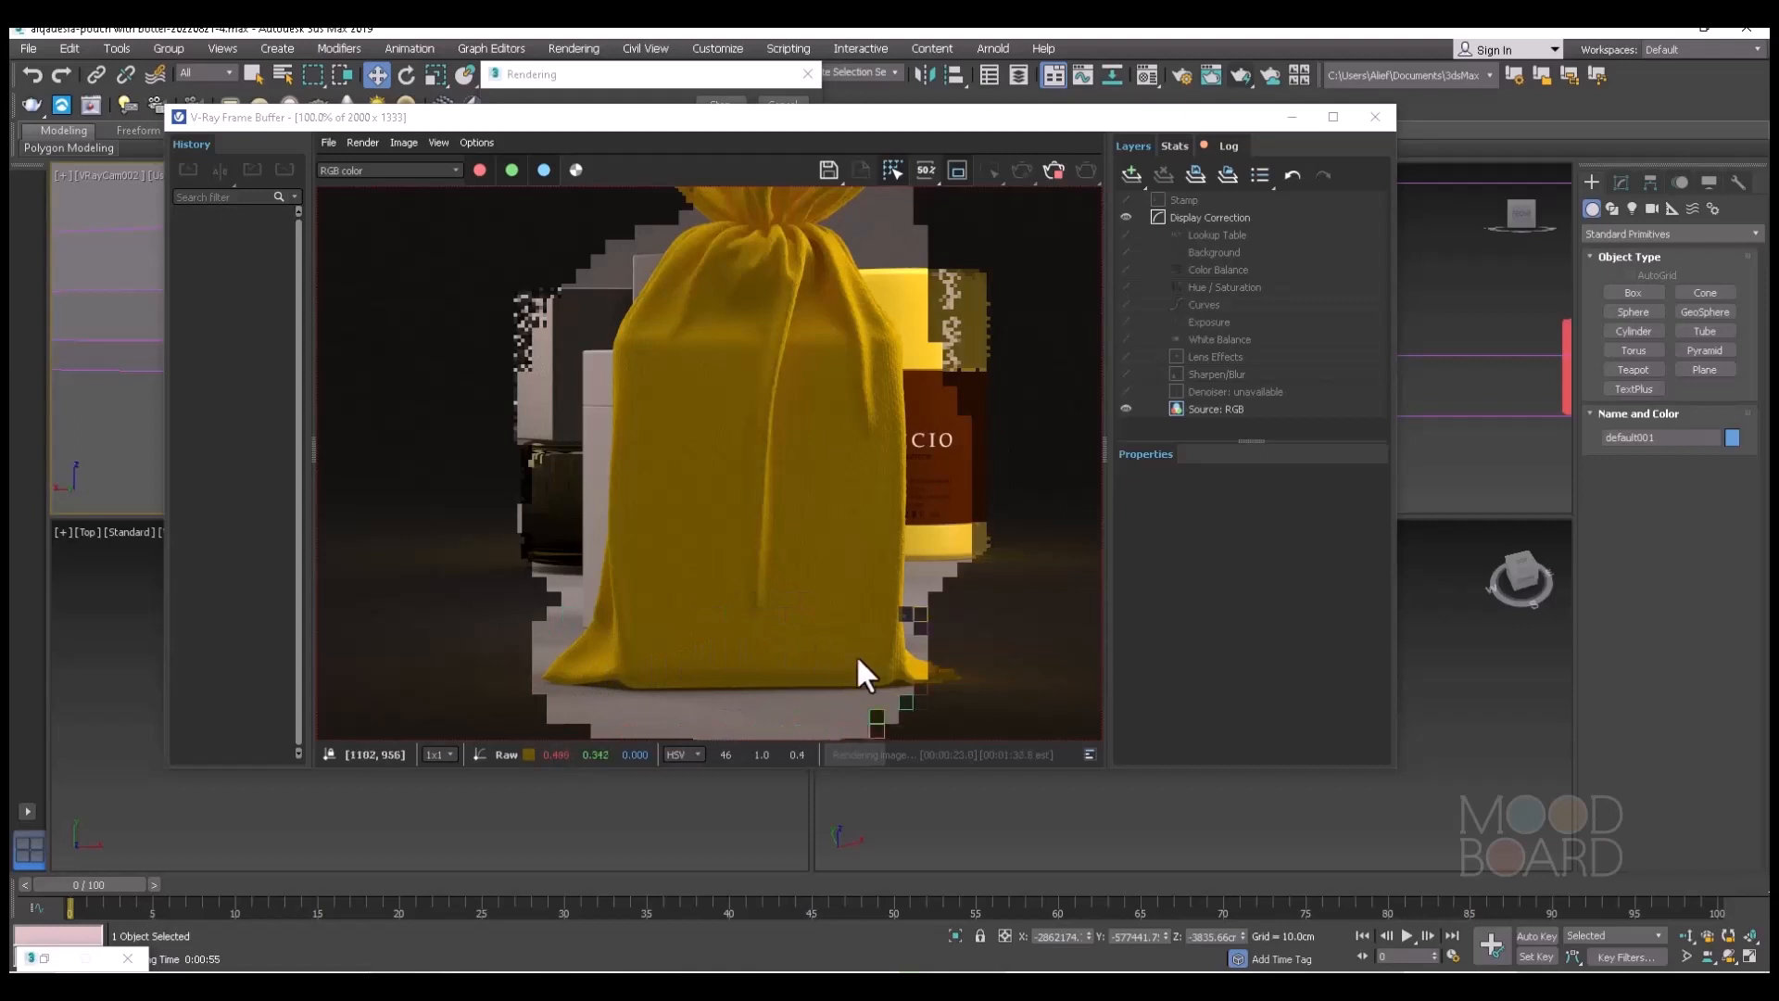
scroll(828, 451, "up", 1)
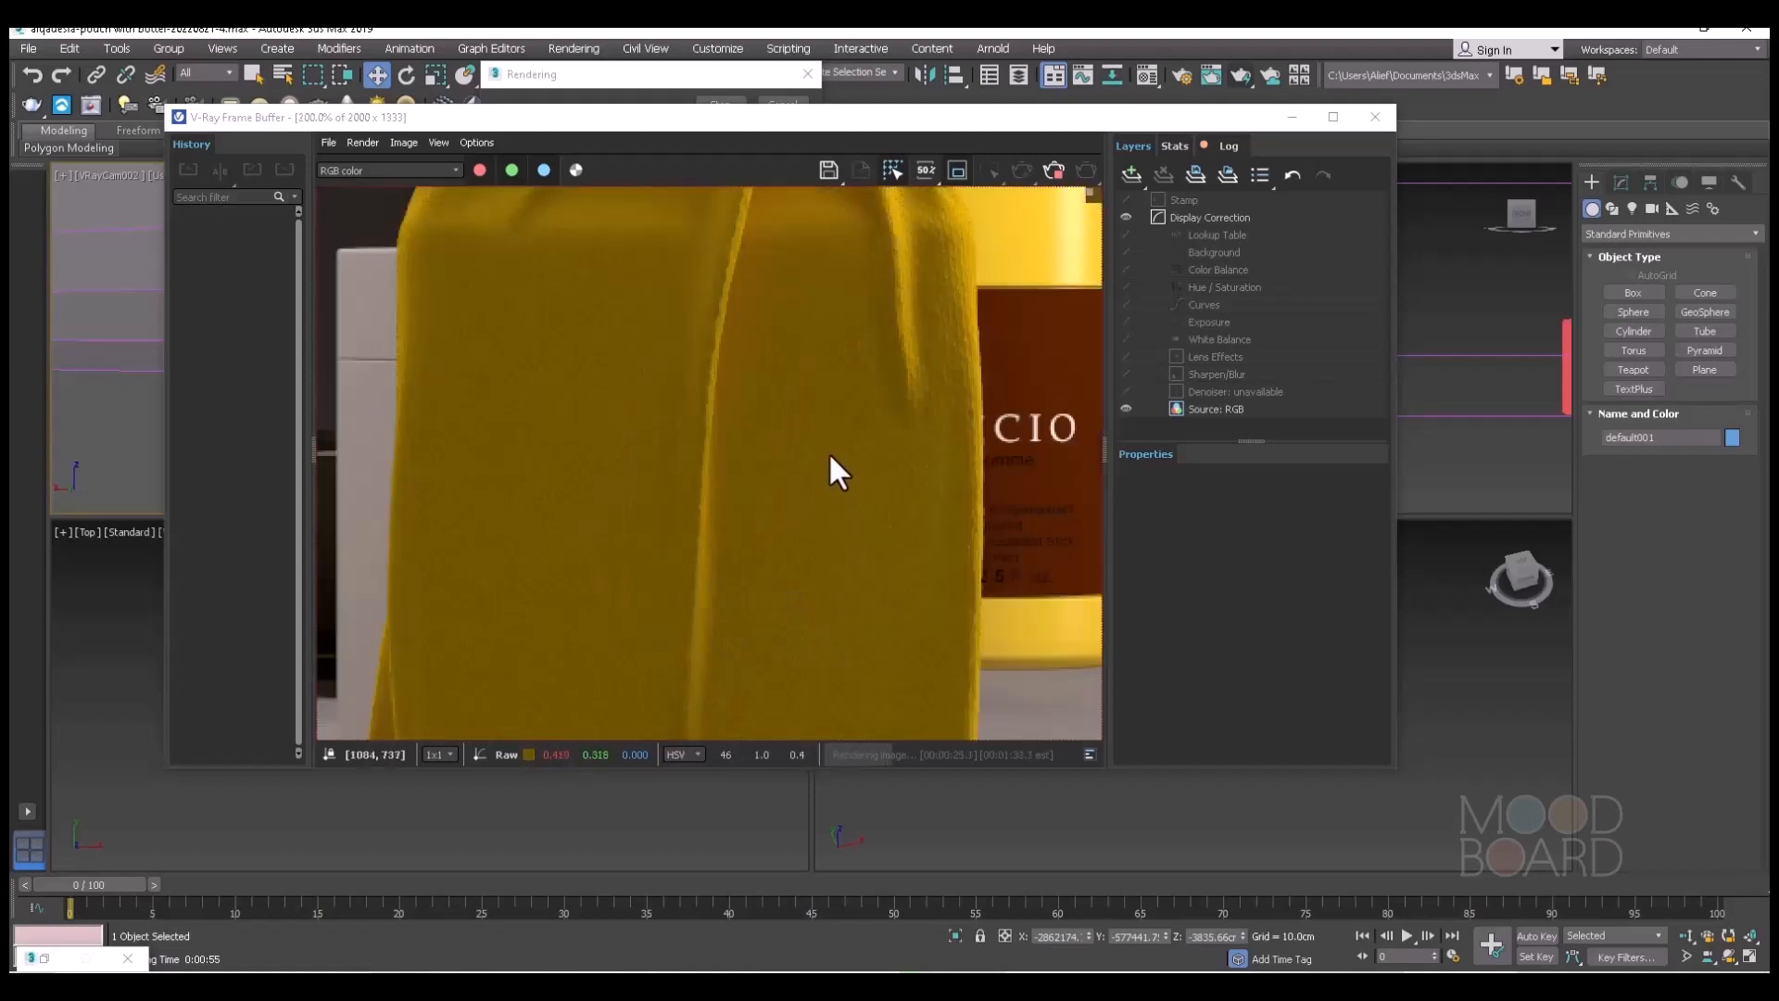
scroll(821, 452, "down", 1)
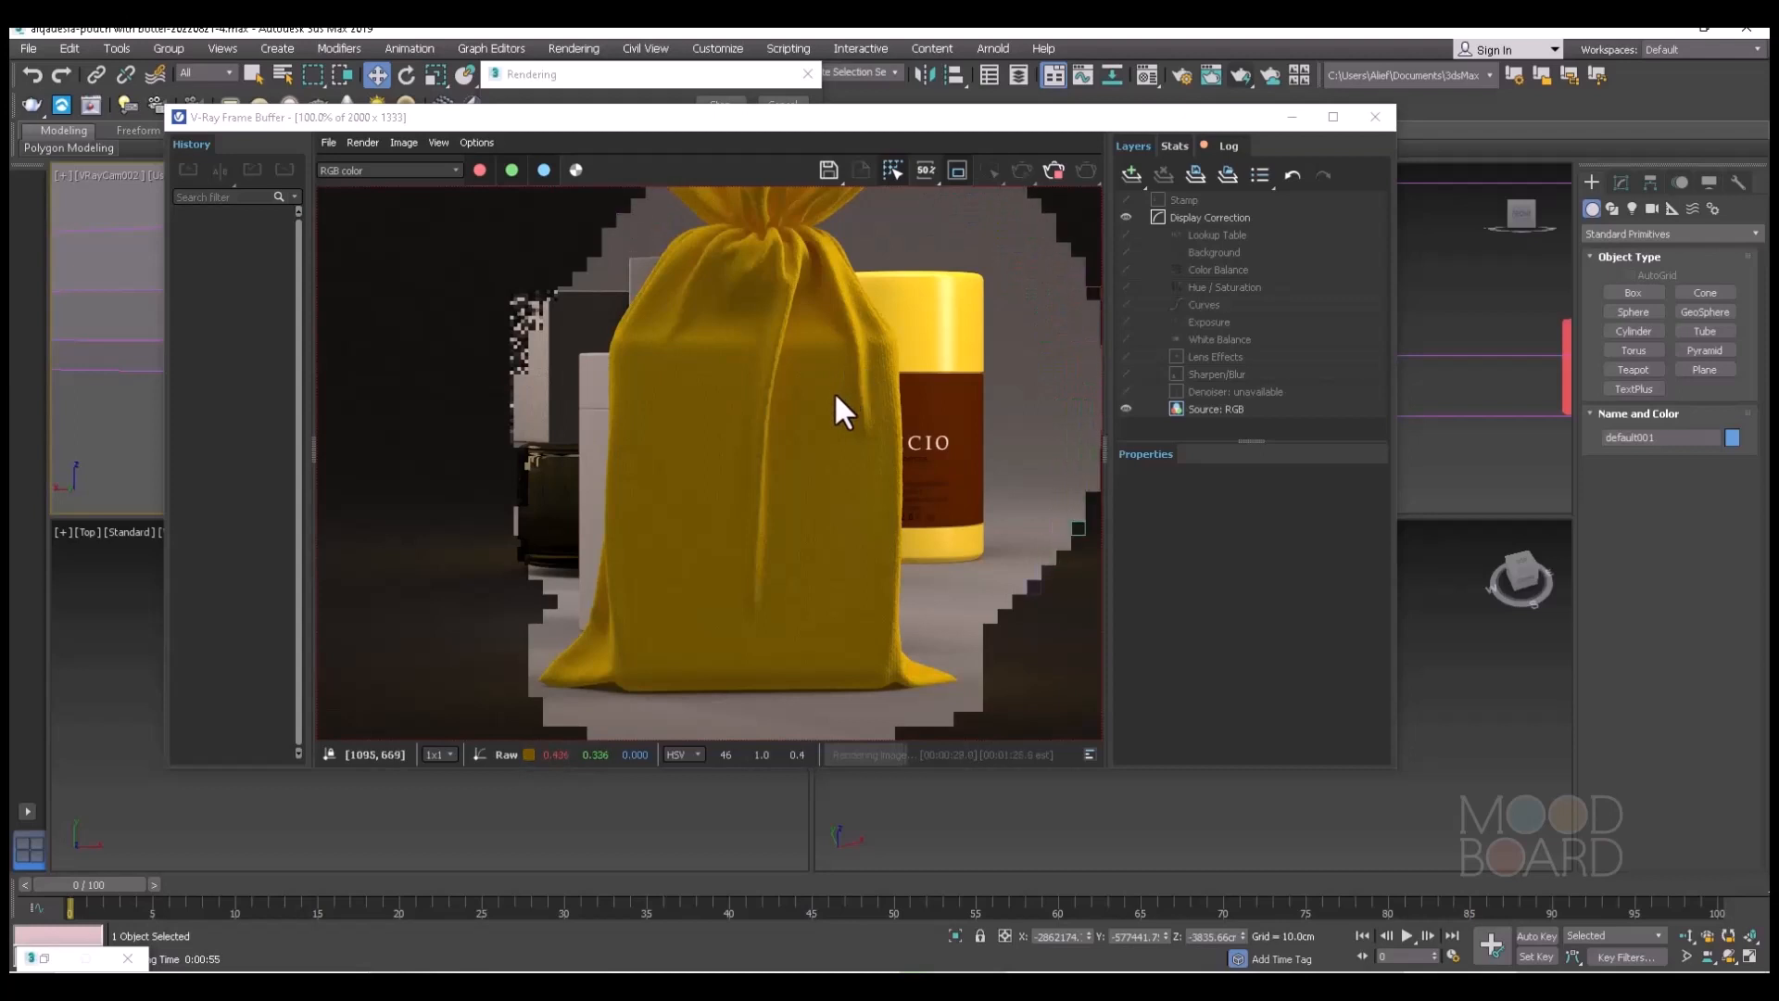
scroll(820, 394, "down", 1)
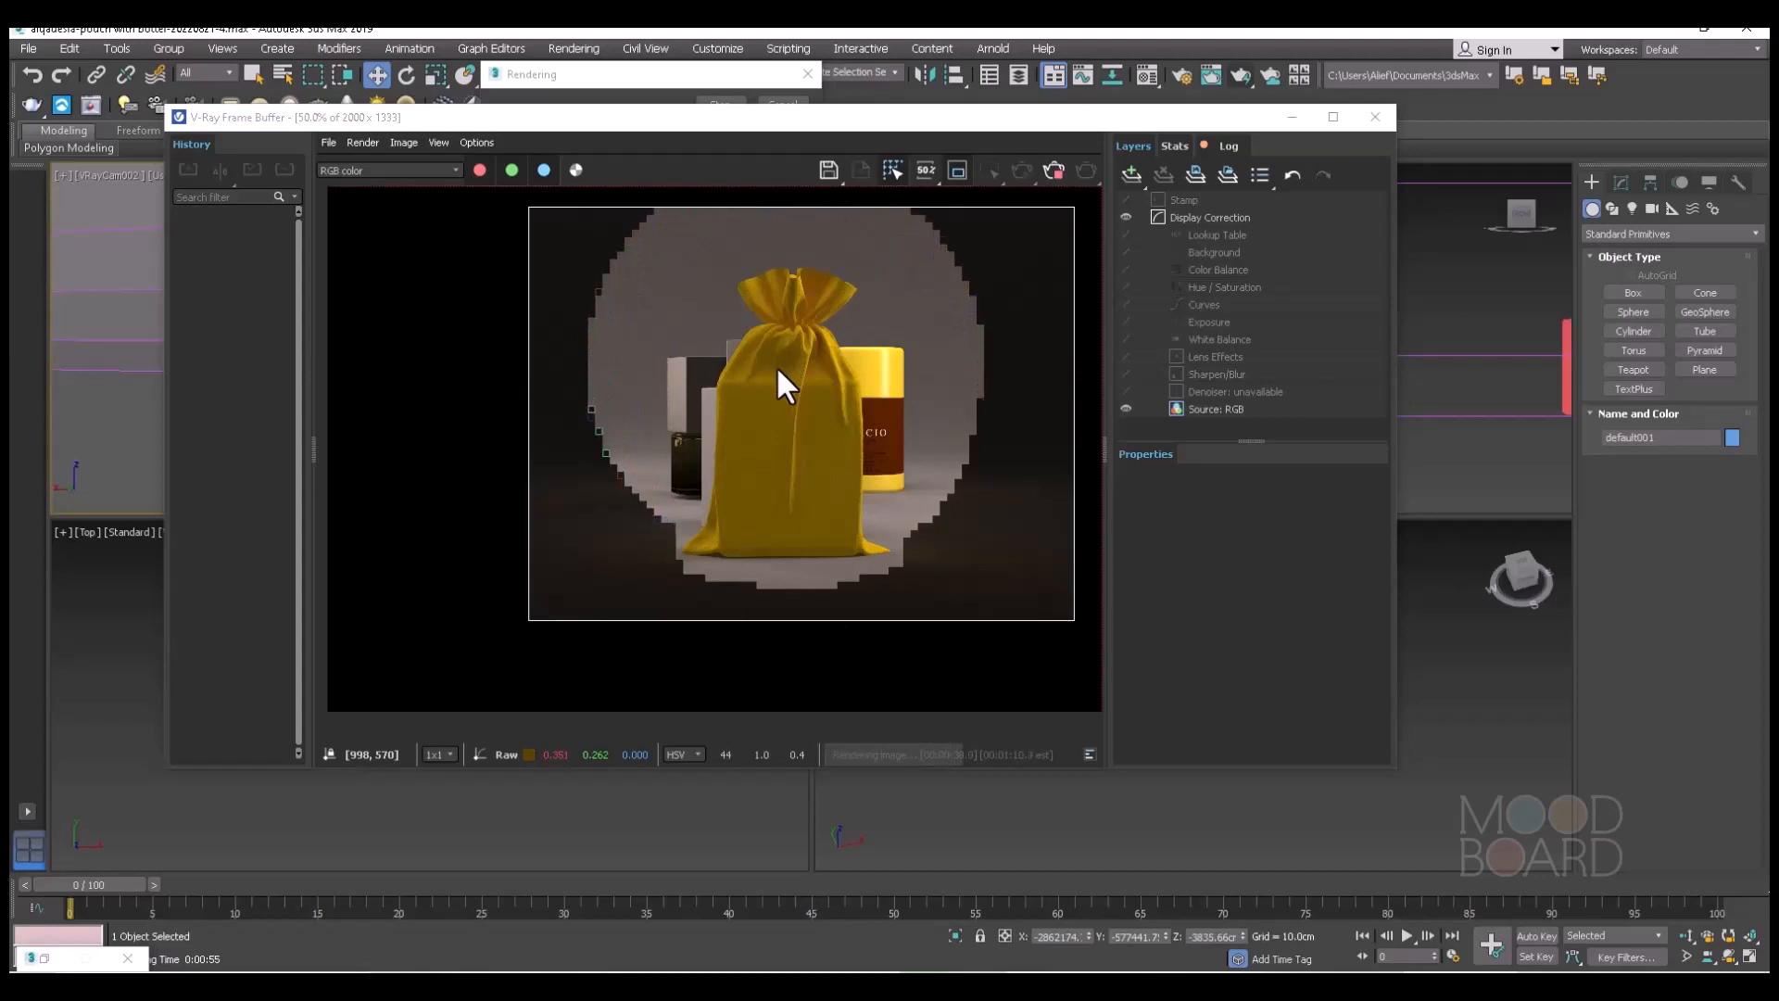
scroll(778, 380, "down", 2)
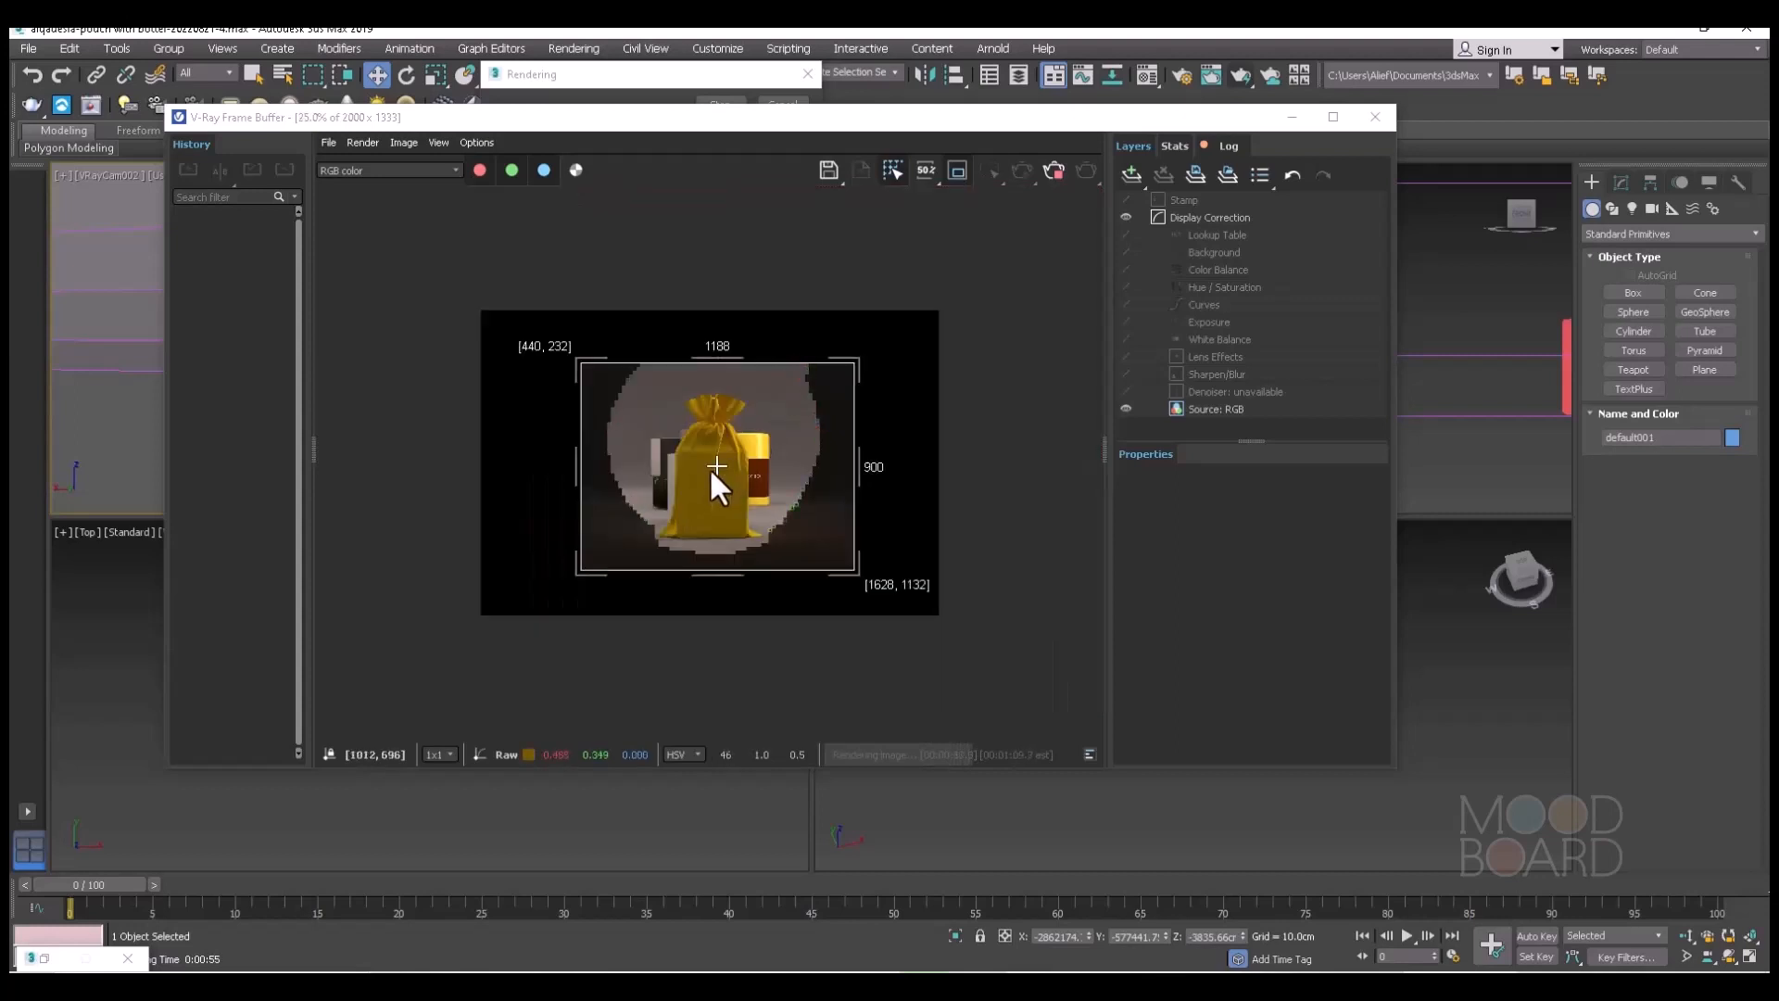
scroll(706, 468, "up", 2)
scroll(707, 473, "up", 1)
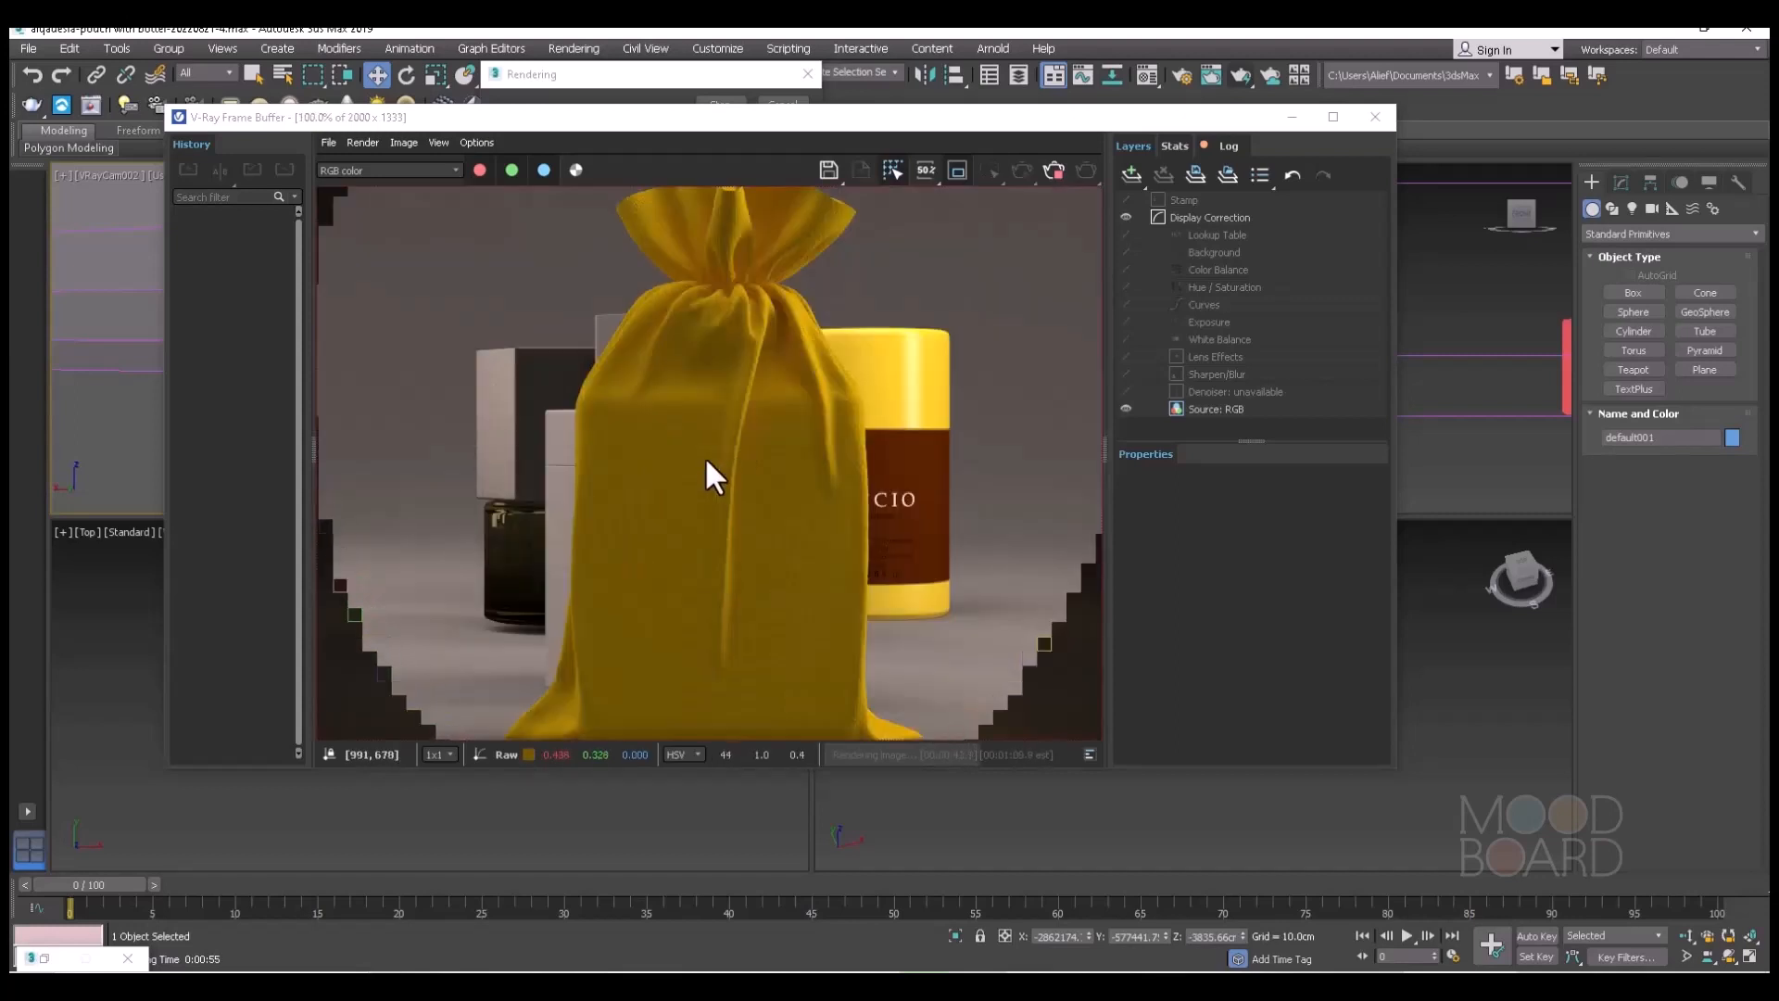
scroll(704, 444, "up", 1)
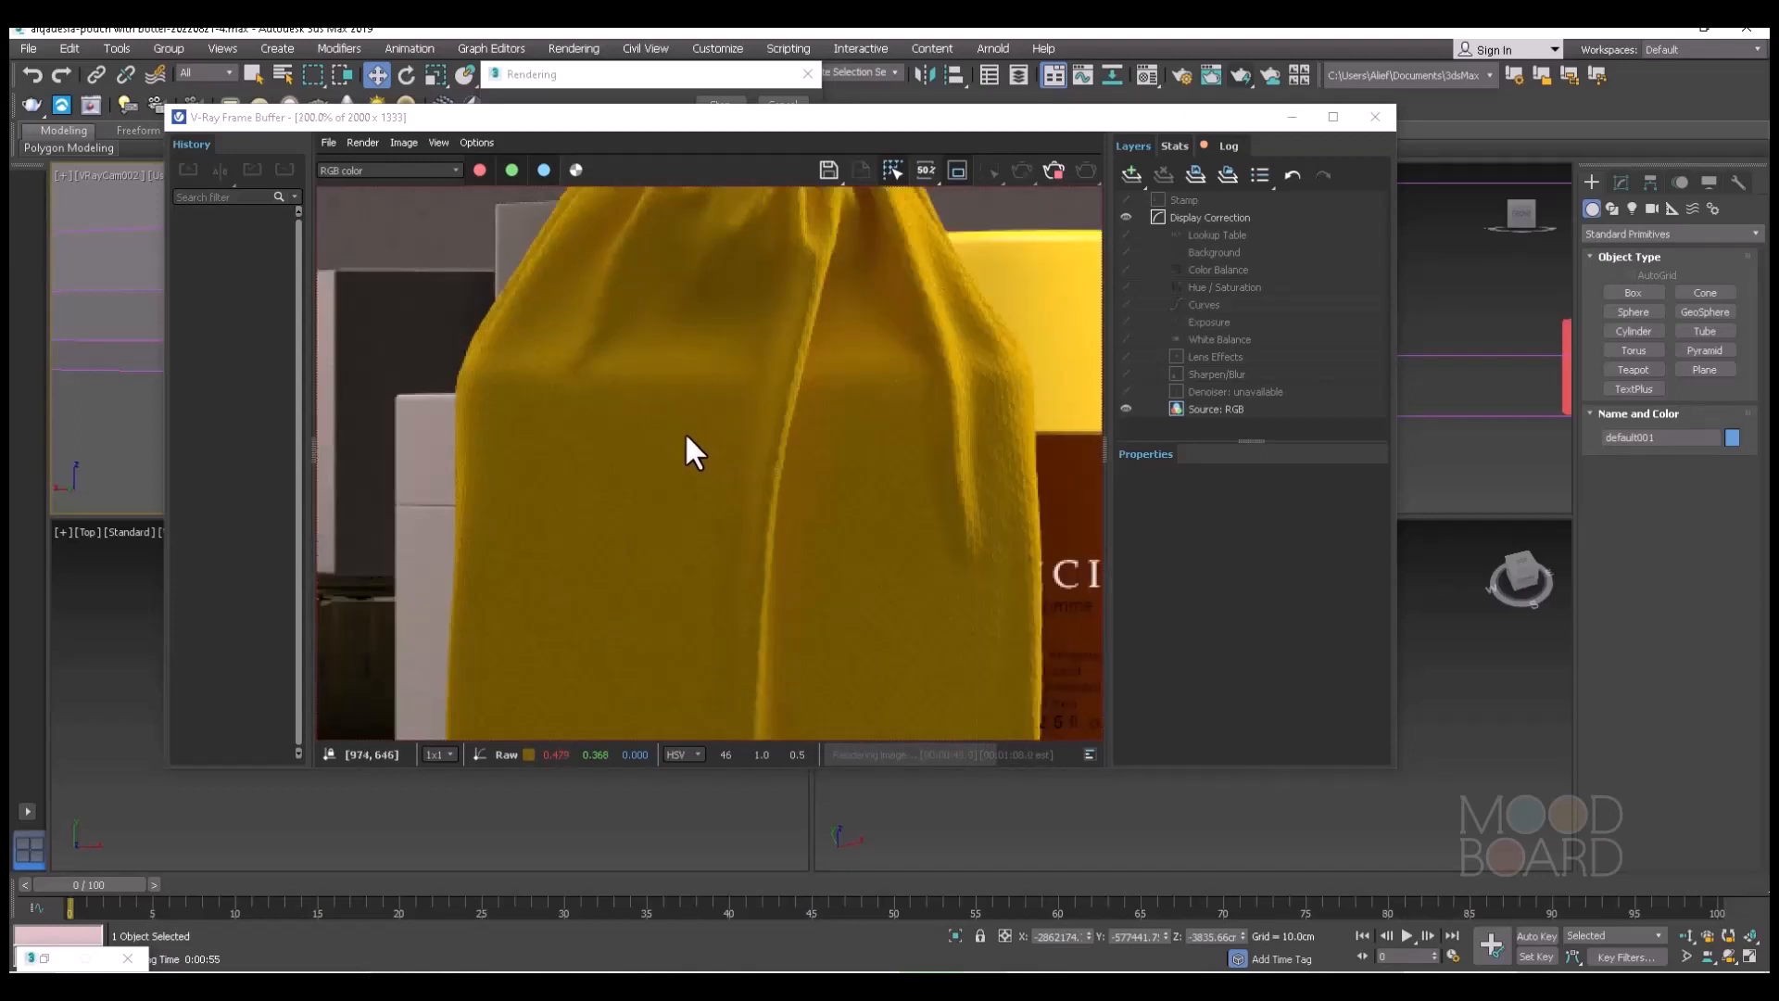
scroll(686, 431, "down", 1)
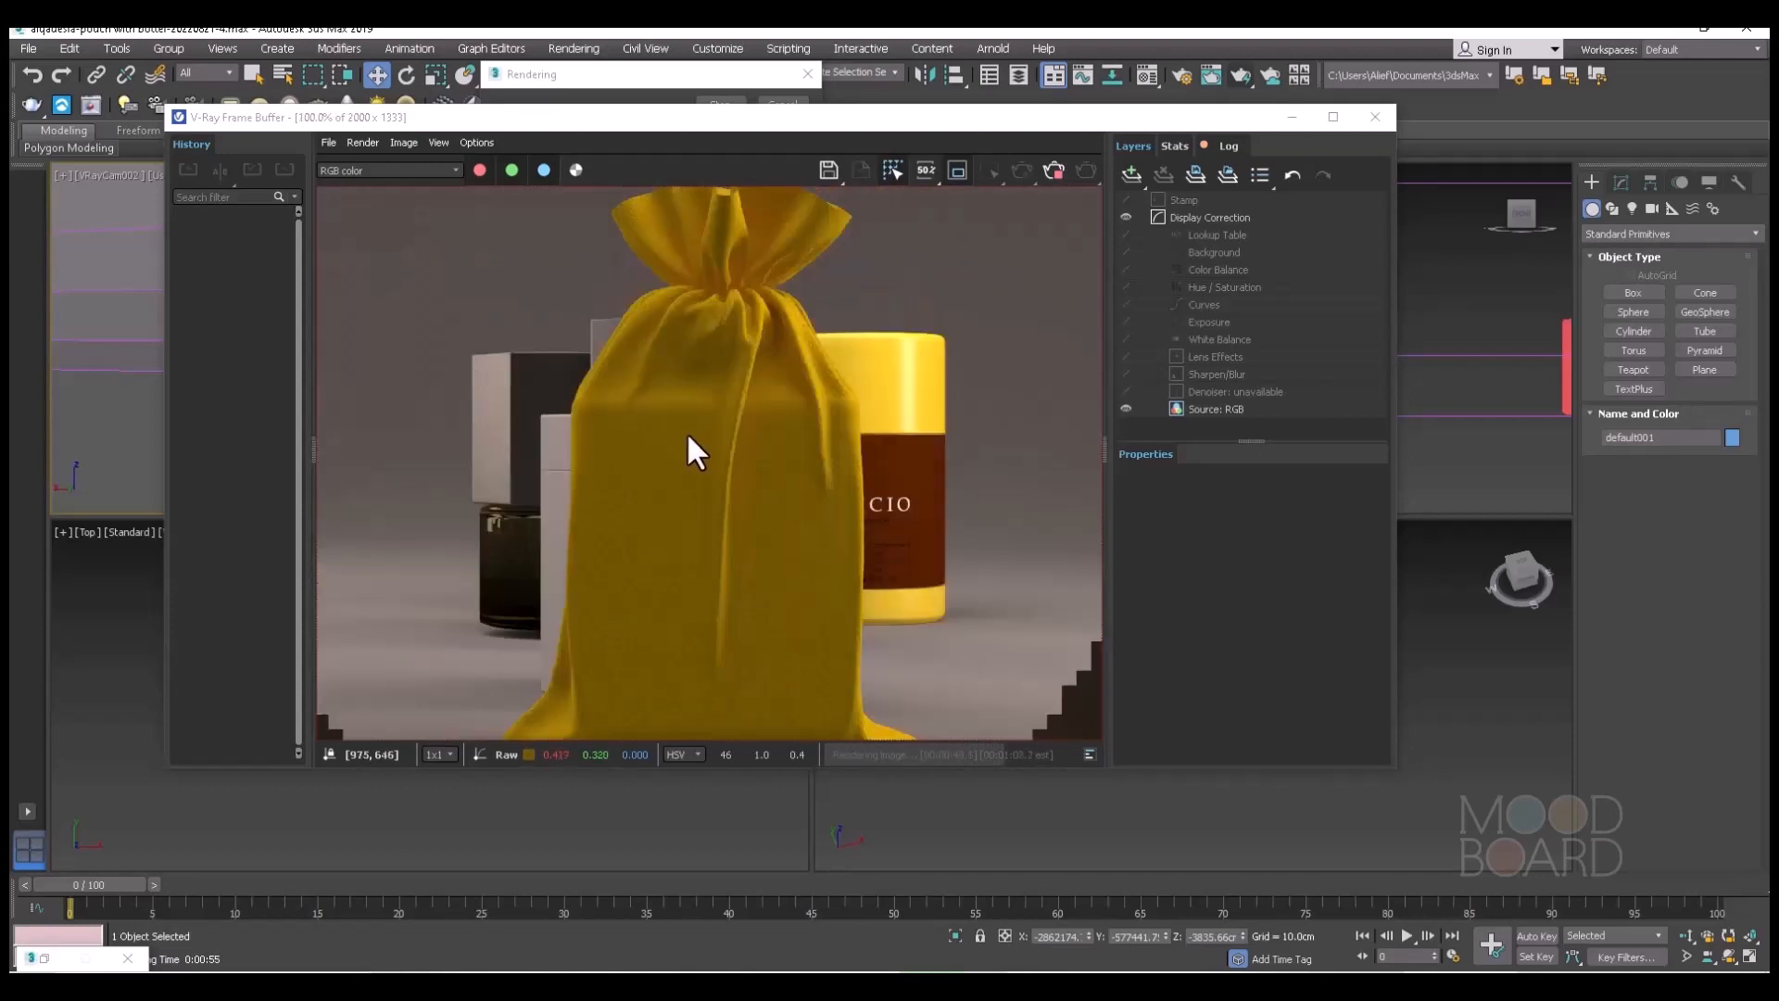
scroll(687, 430, "down", 1)
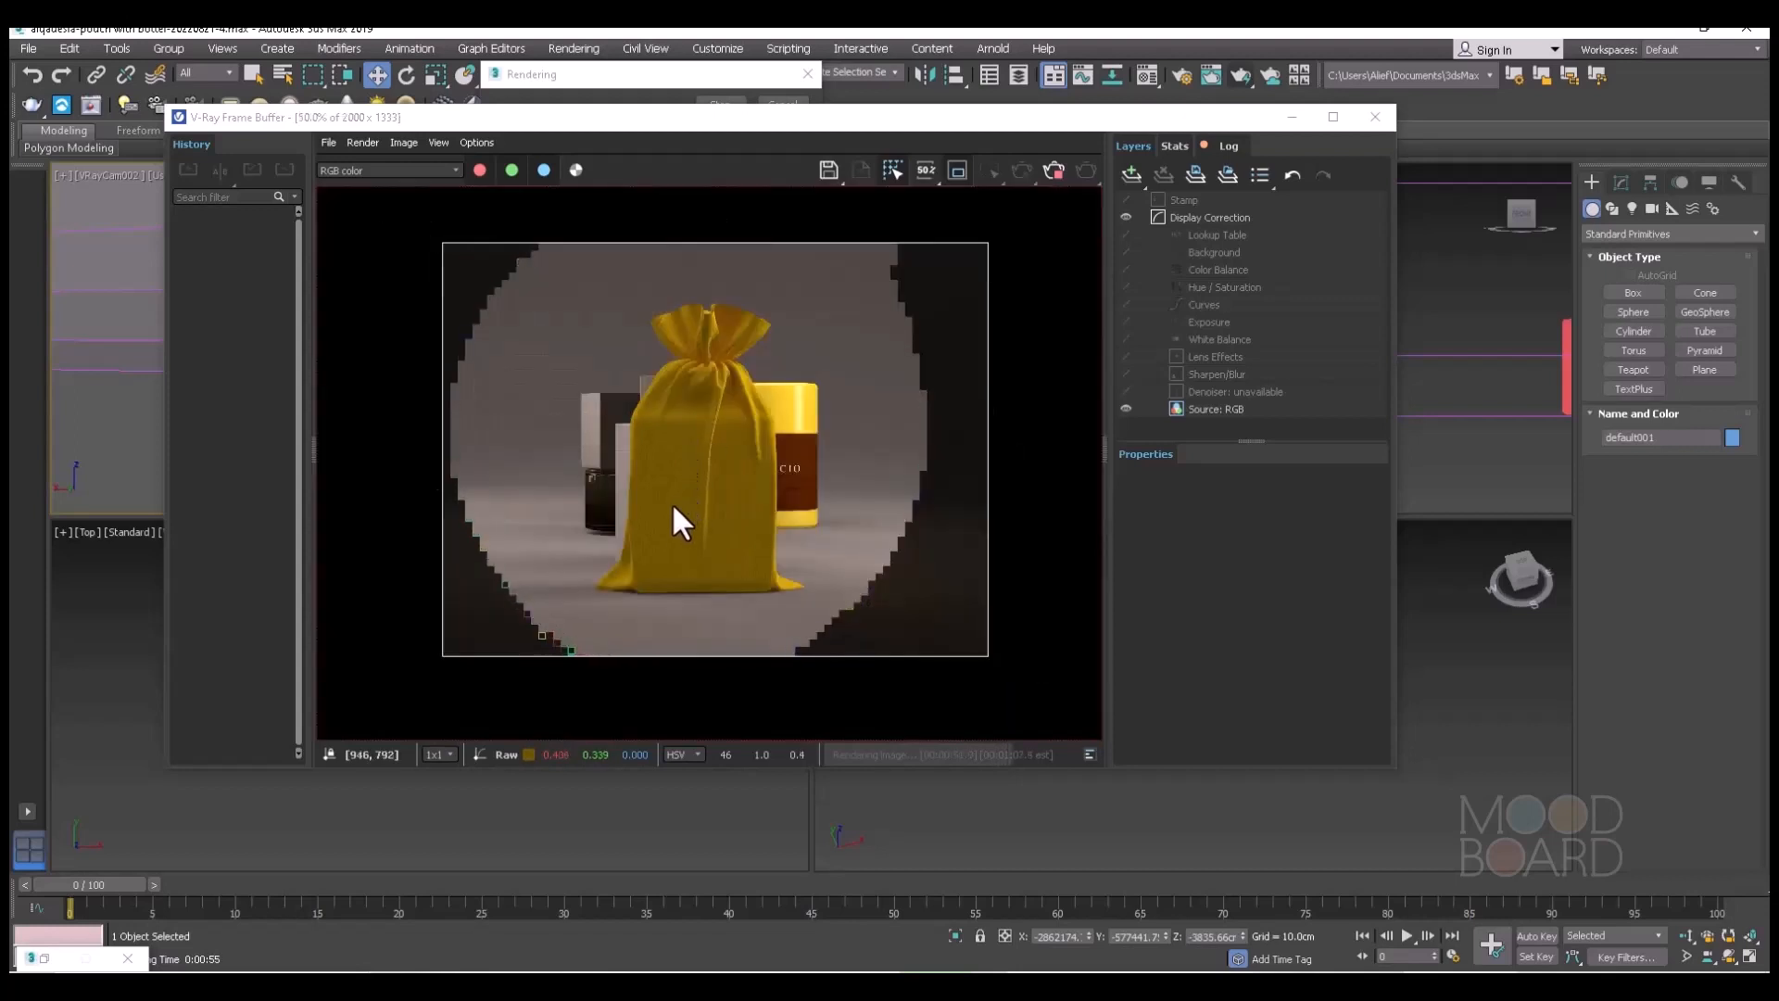
scroll(651, 554, "up", 1)
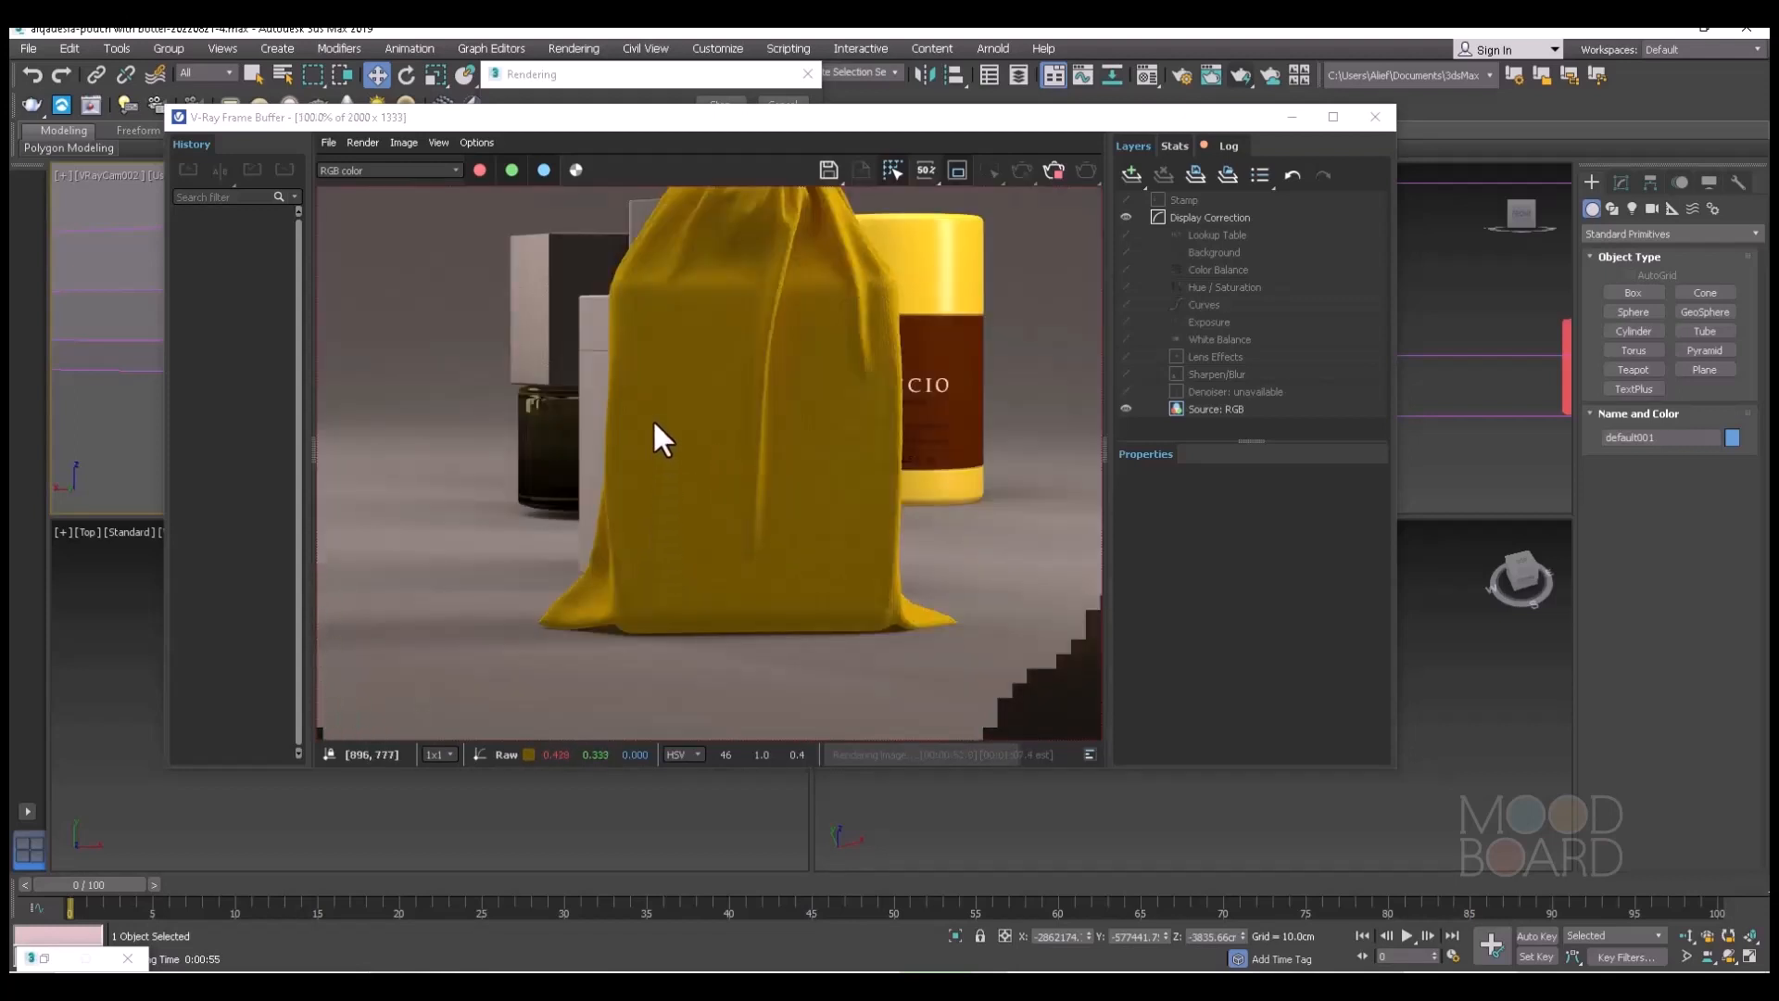
scroll(685, 324, "up", 1)
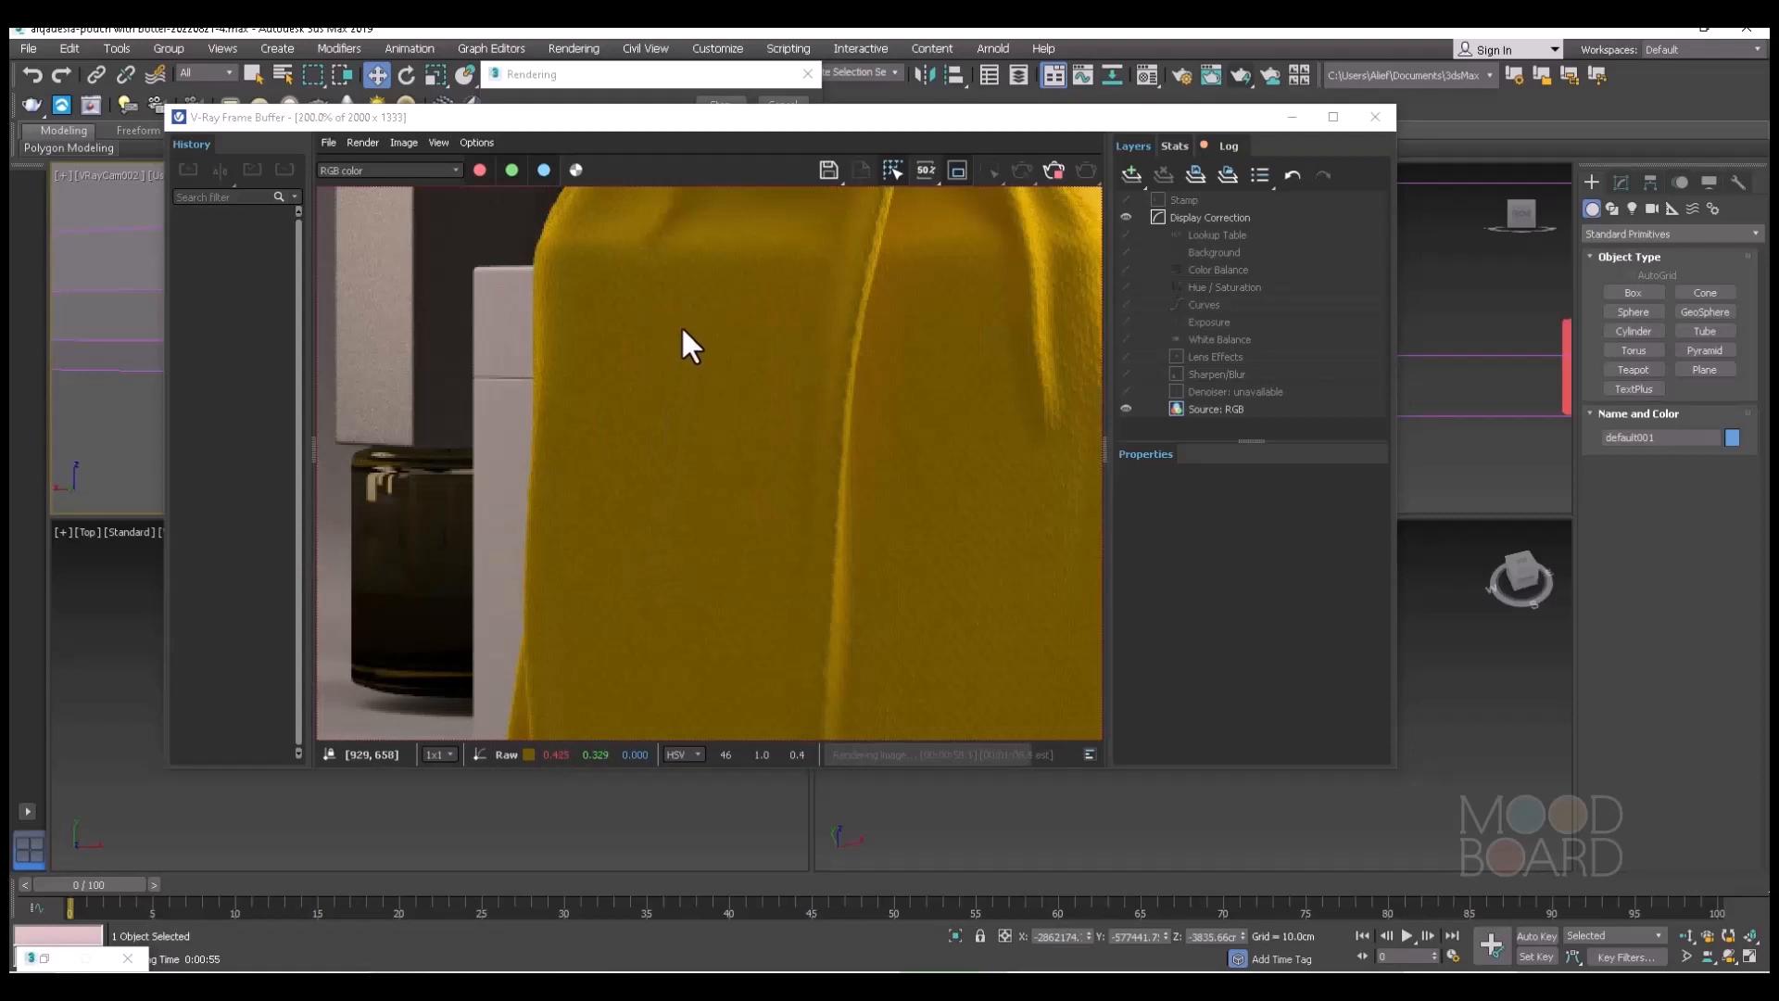
scroll(680, 332, "down", 1)
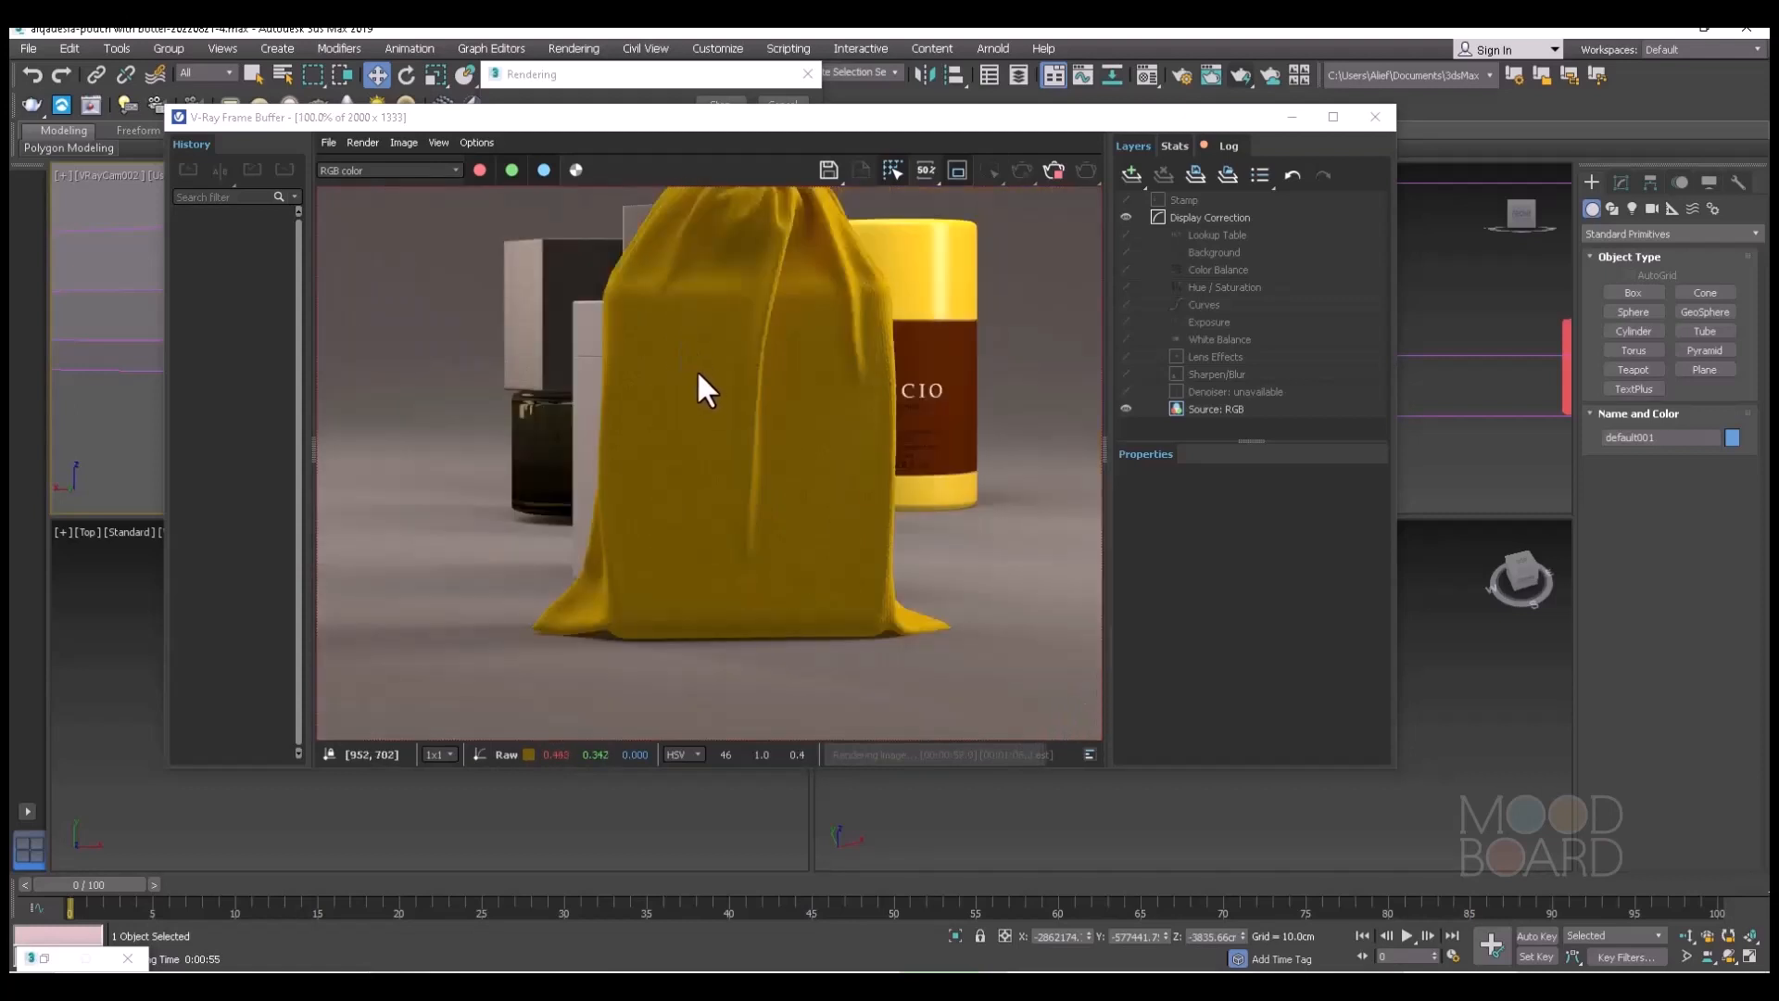
scroll(695, 372, "down", 1)
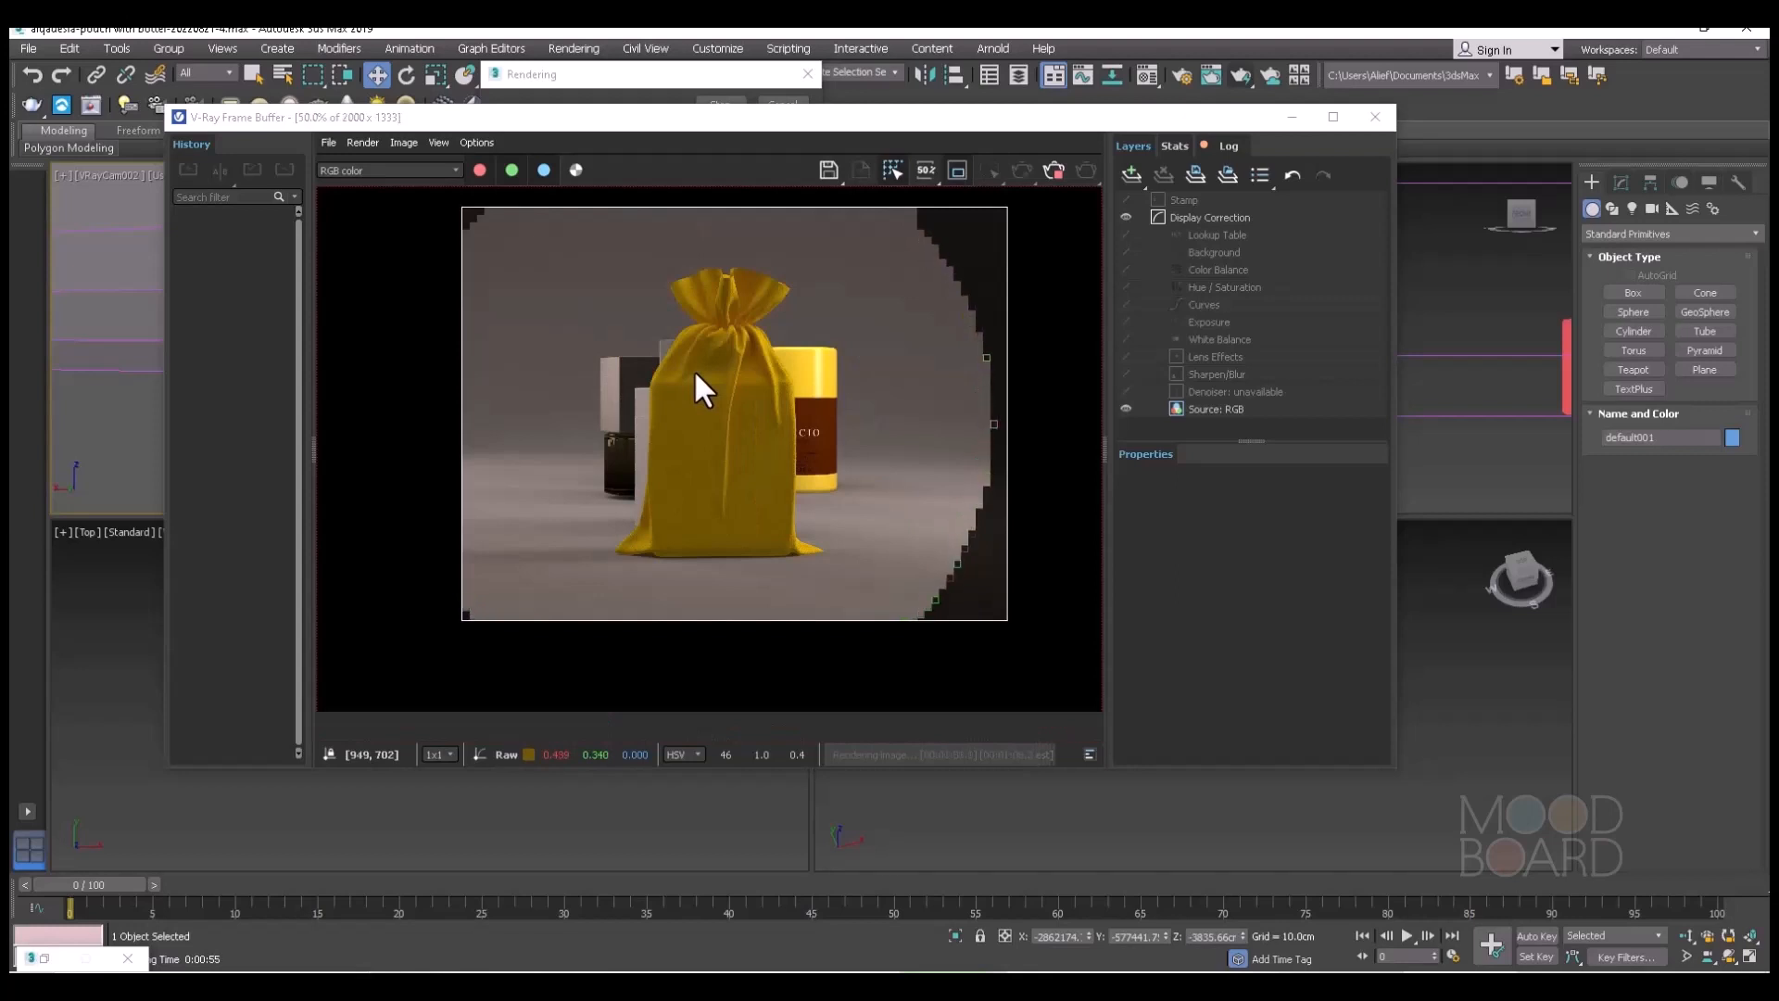
scroll(704, 386, "up", 2)
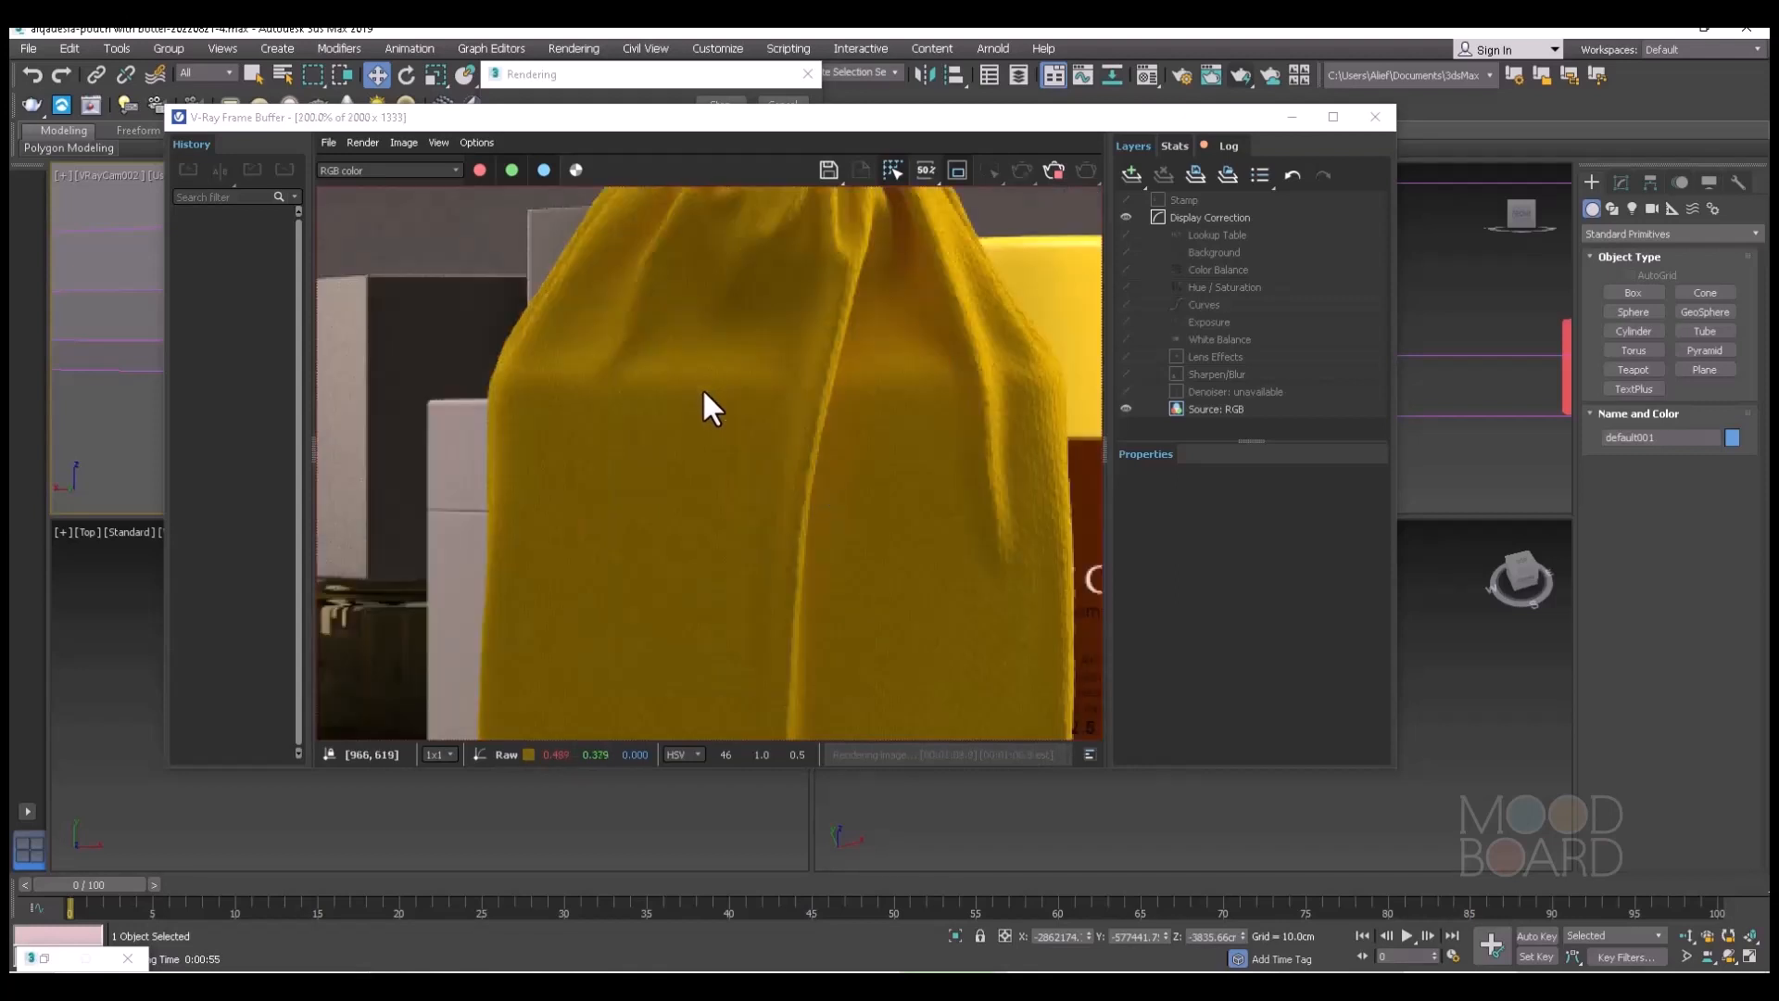
scroll(702, 407, "up", 1)
Save the finished render as the PNG image test-dis with RGB 48 bit colour and an alpha channel.
scroll(703, 408, "down", 1)
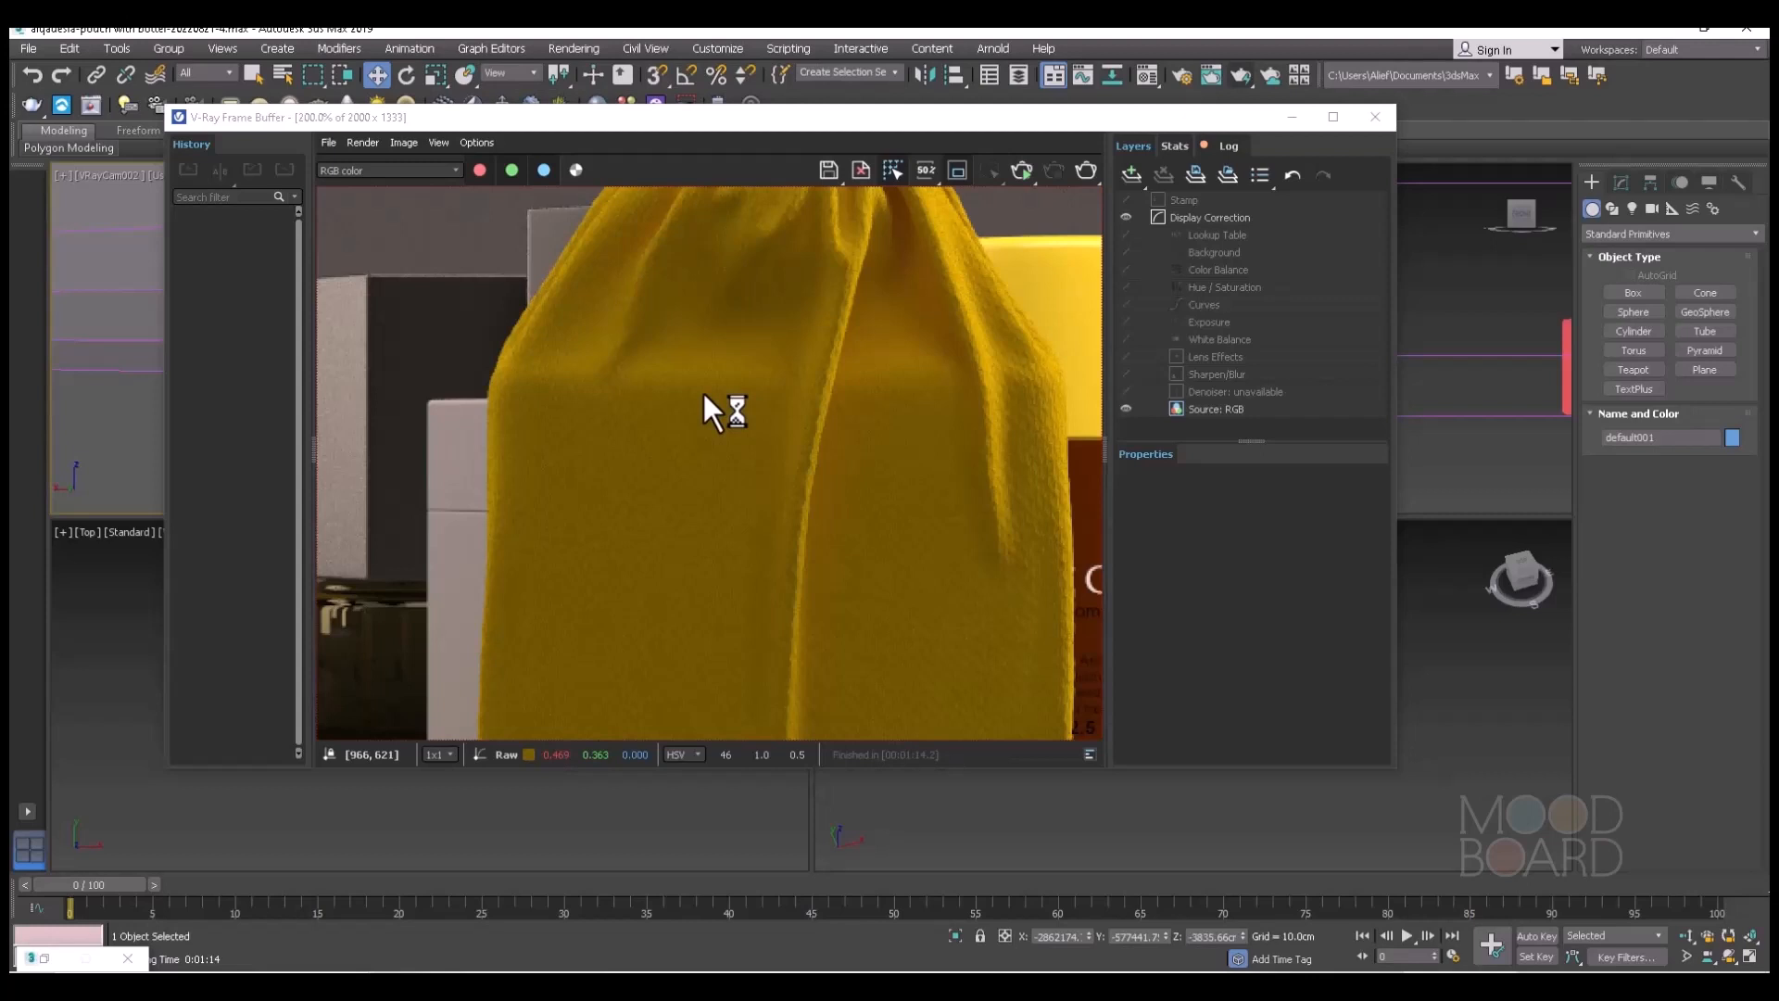
scroll(703, 393, "down", 1)
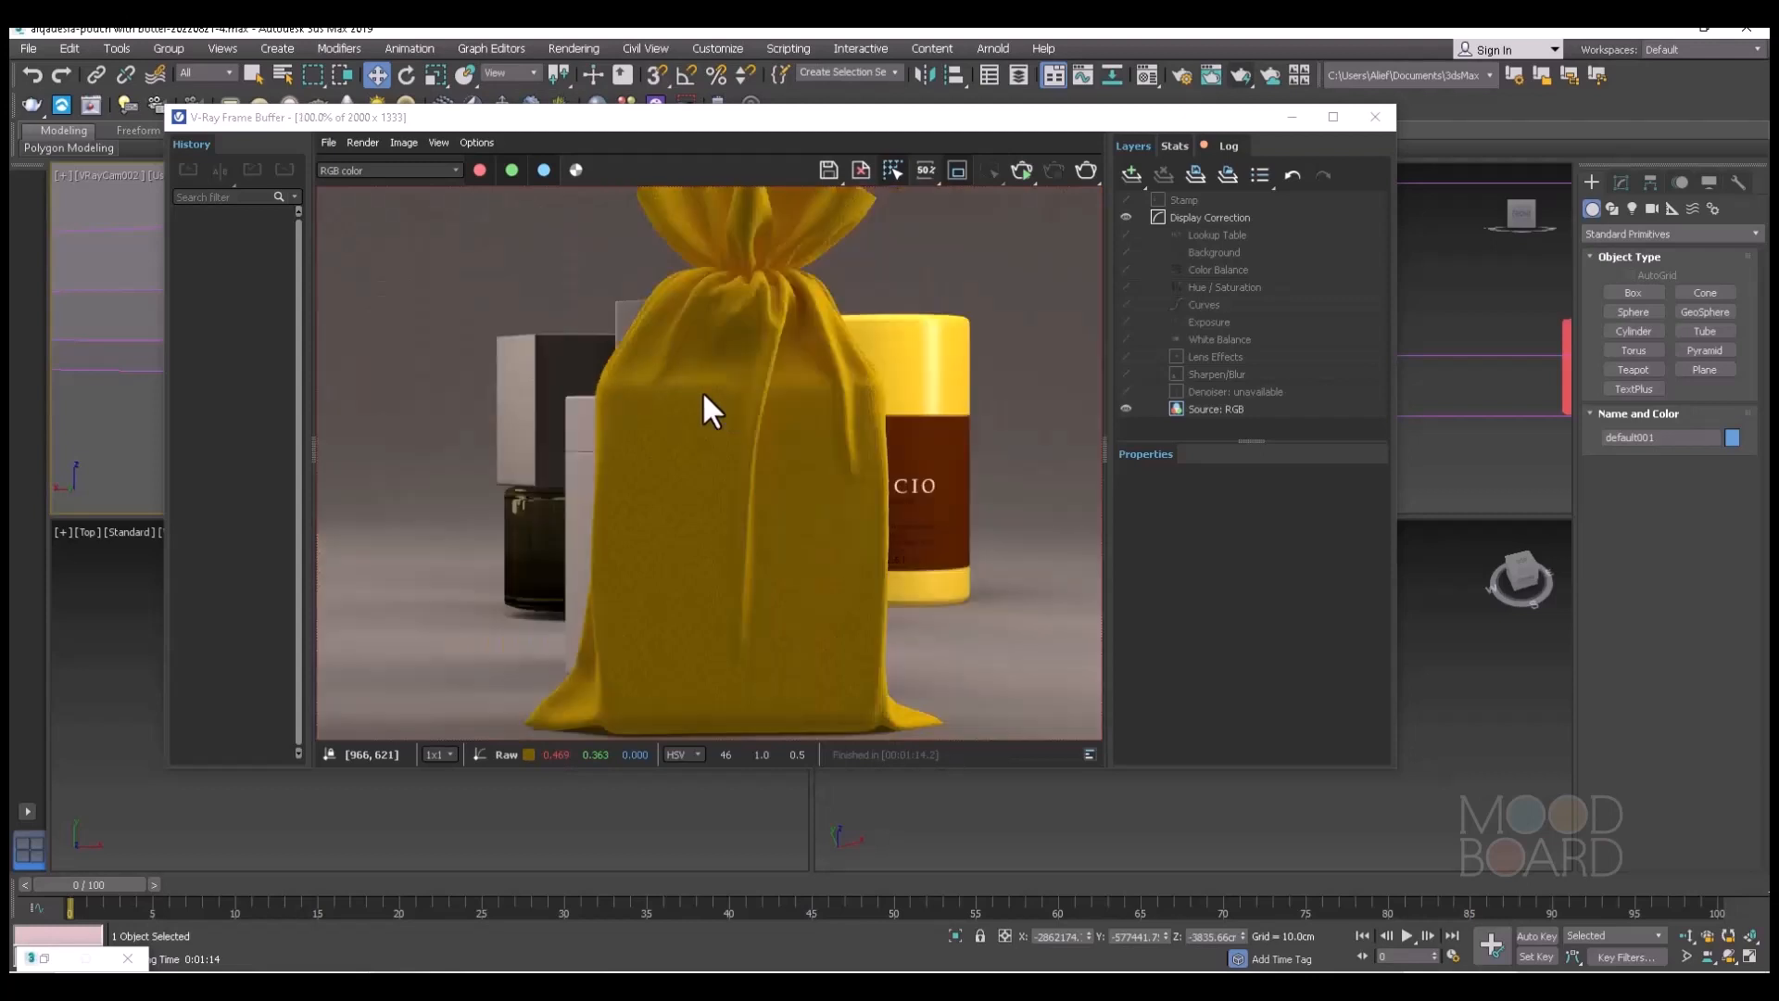
left_click(828, 169)
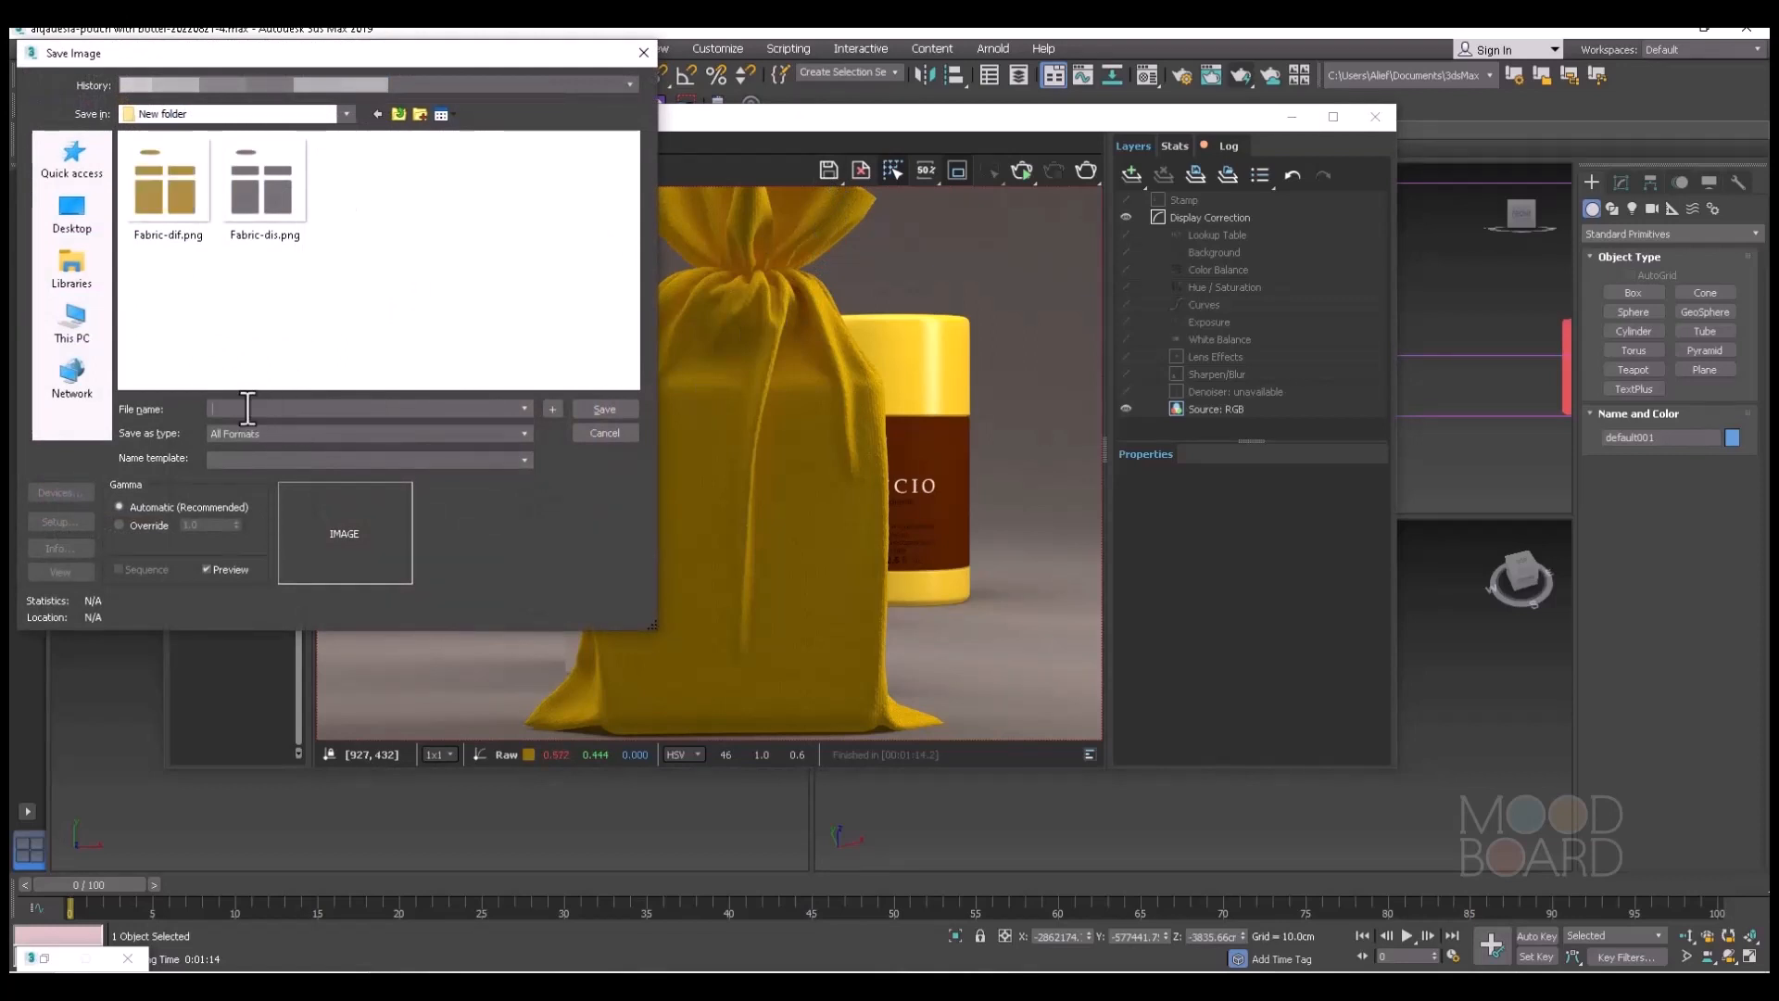
type("test-dis")
left_click(523, 432)
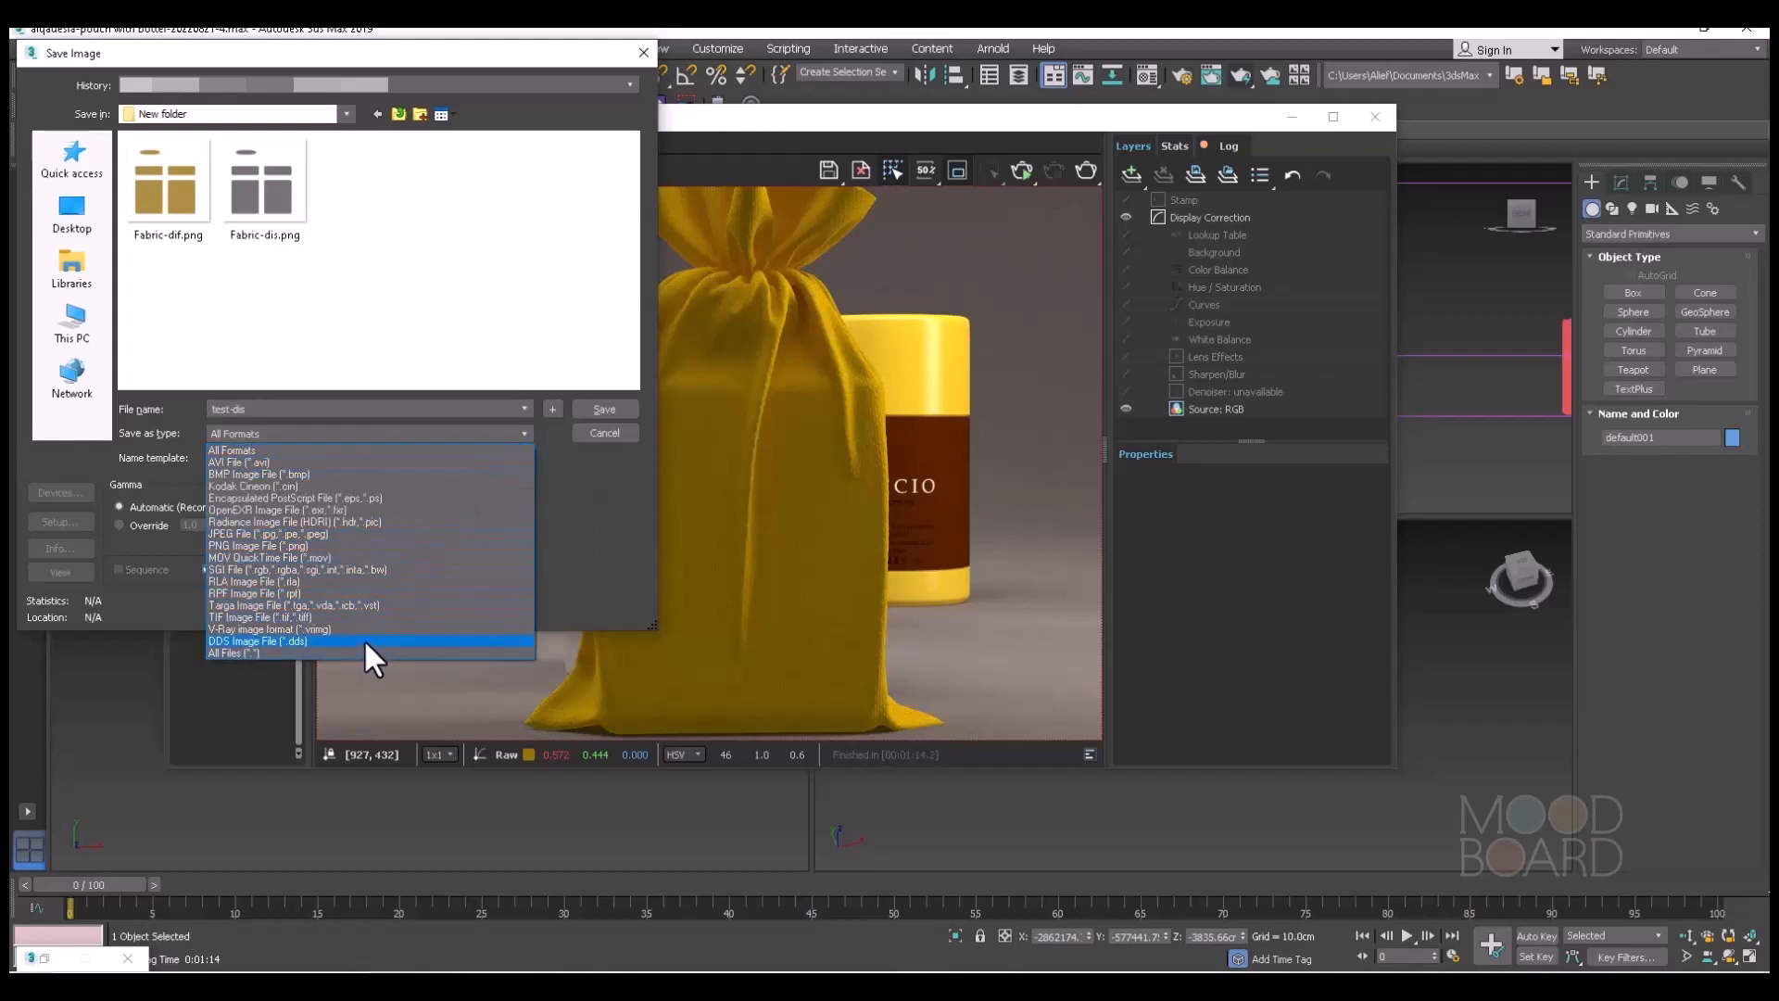
left_click(386, 545)
left_click(602, 408)
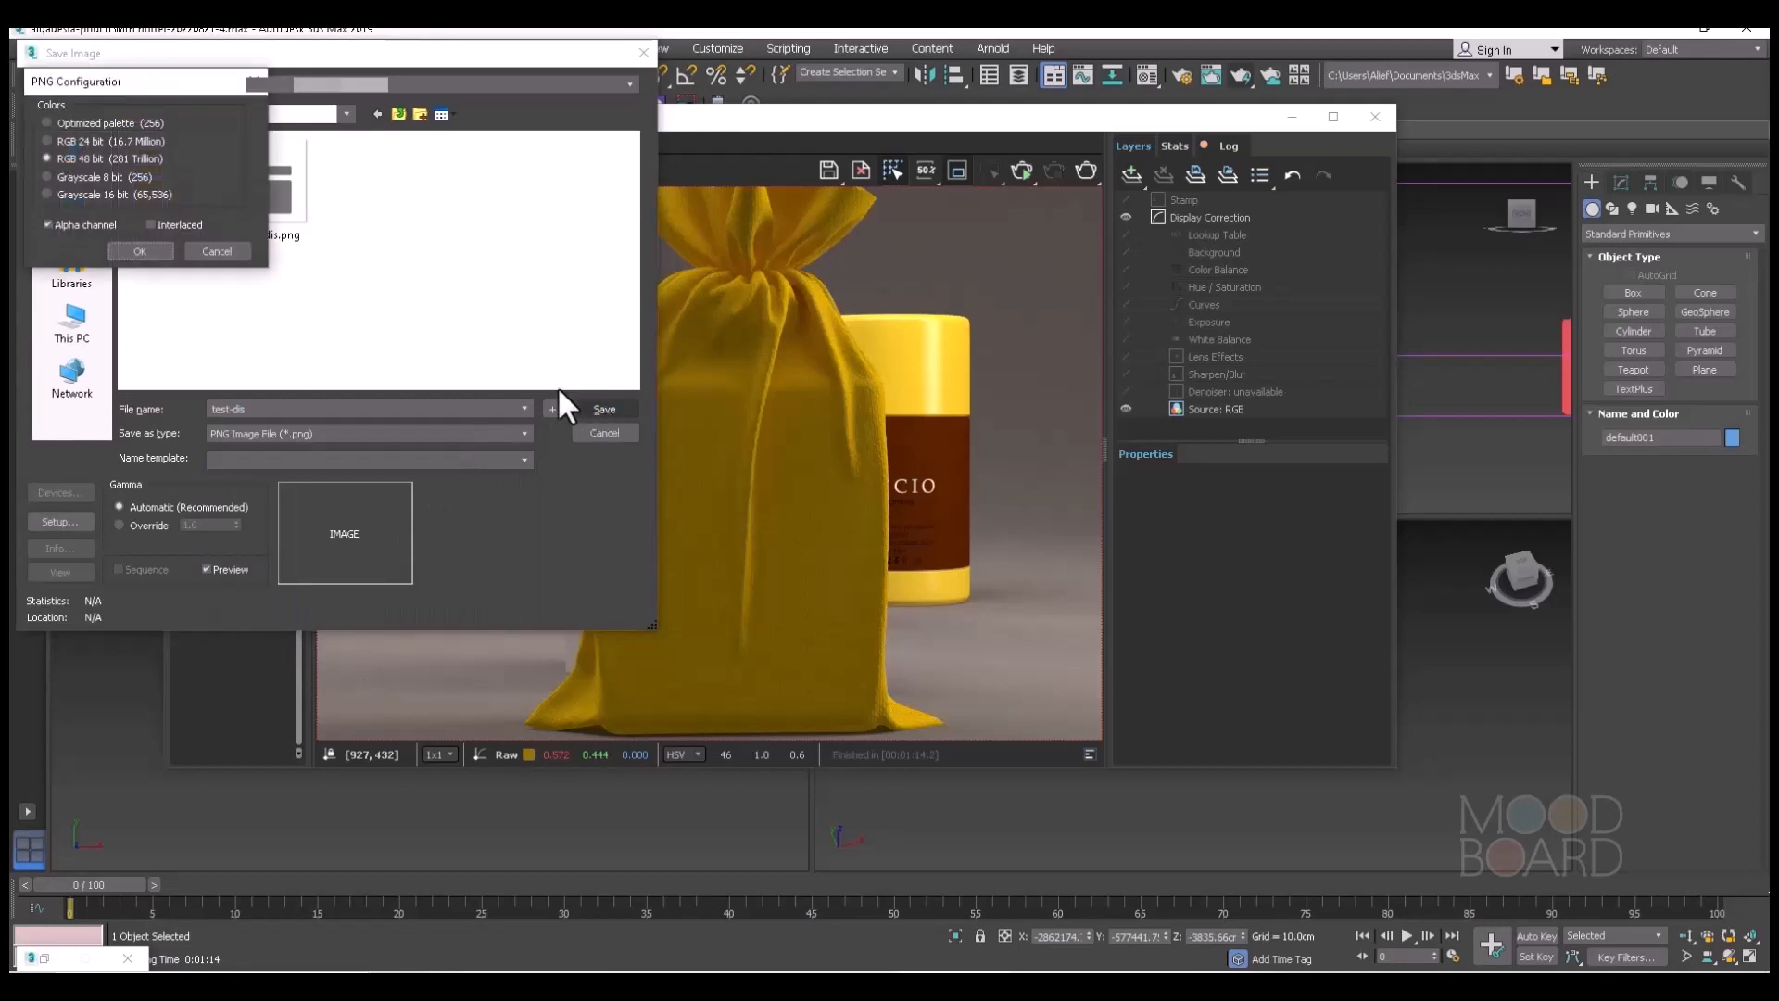
left_click(137, 251)
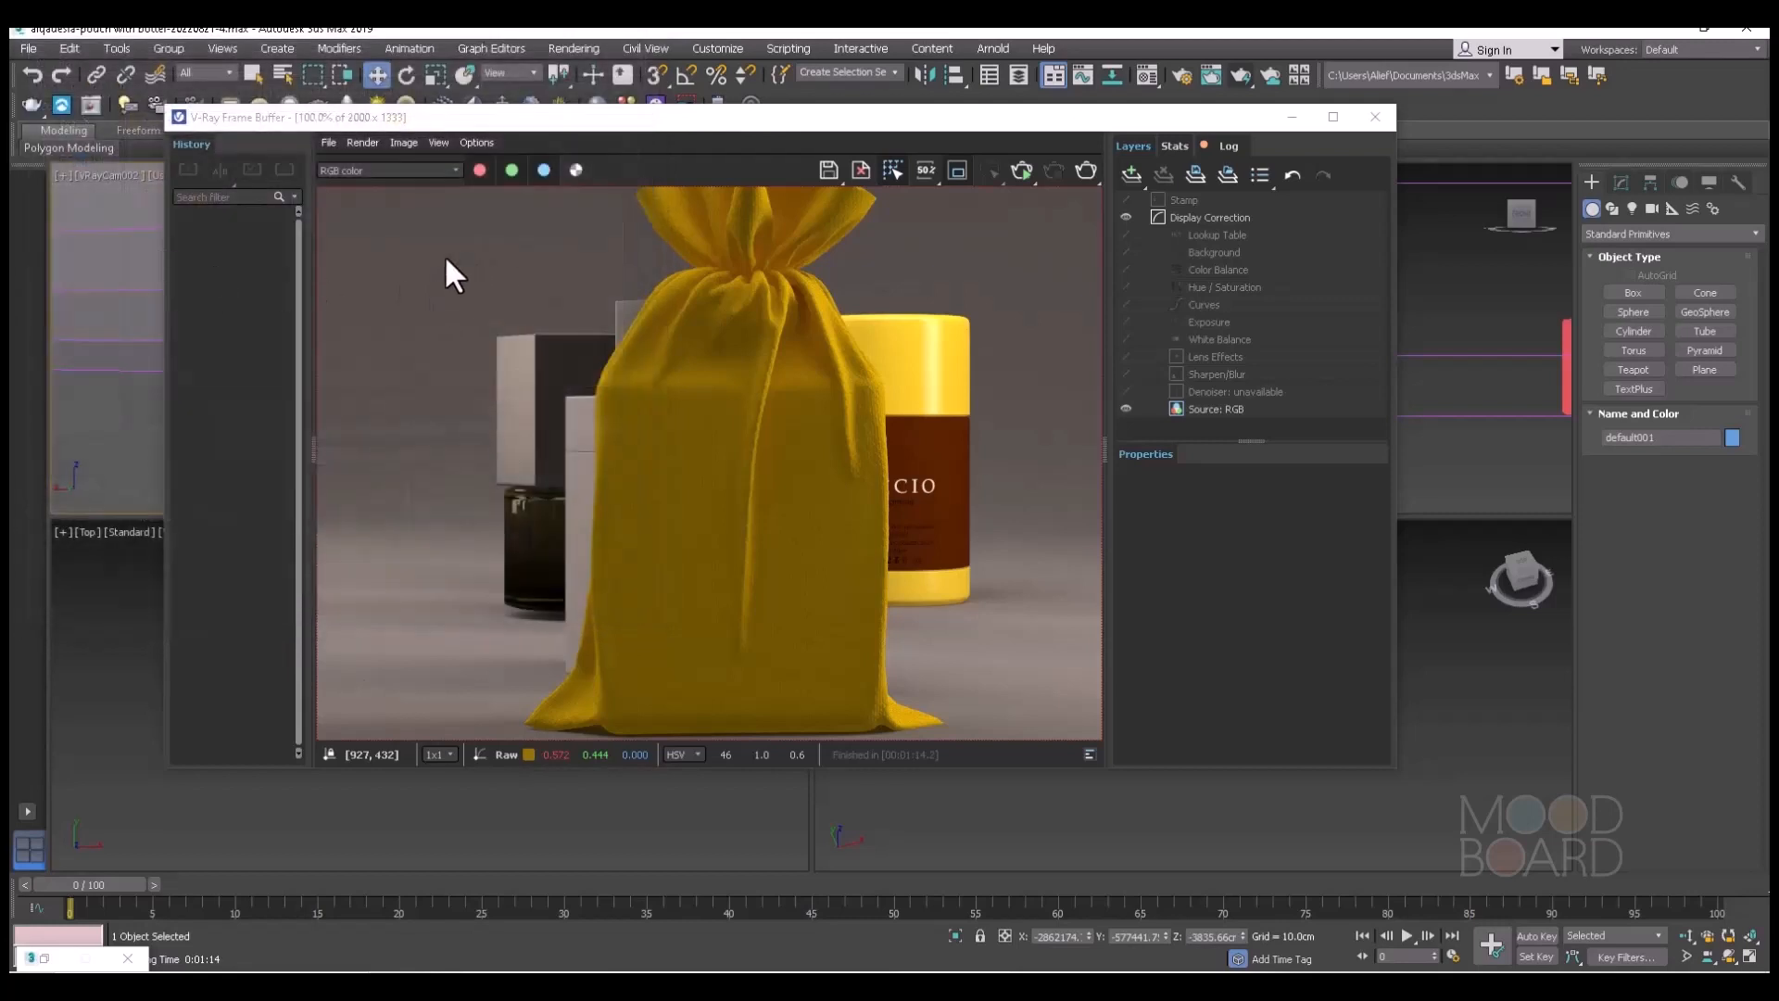
Disable the displacement map in the Fabric material.
left_click(1292, 118)
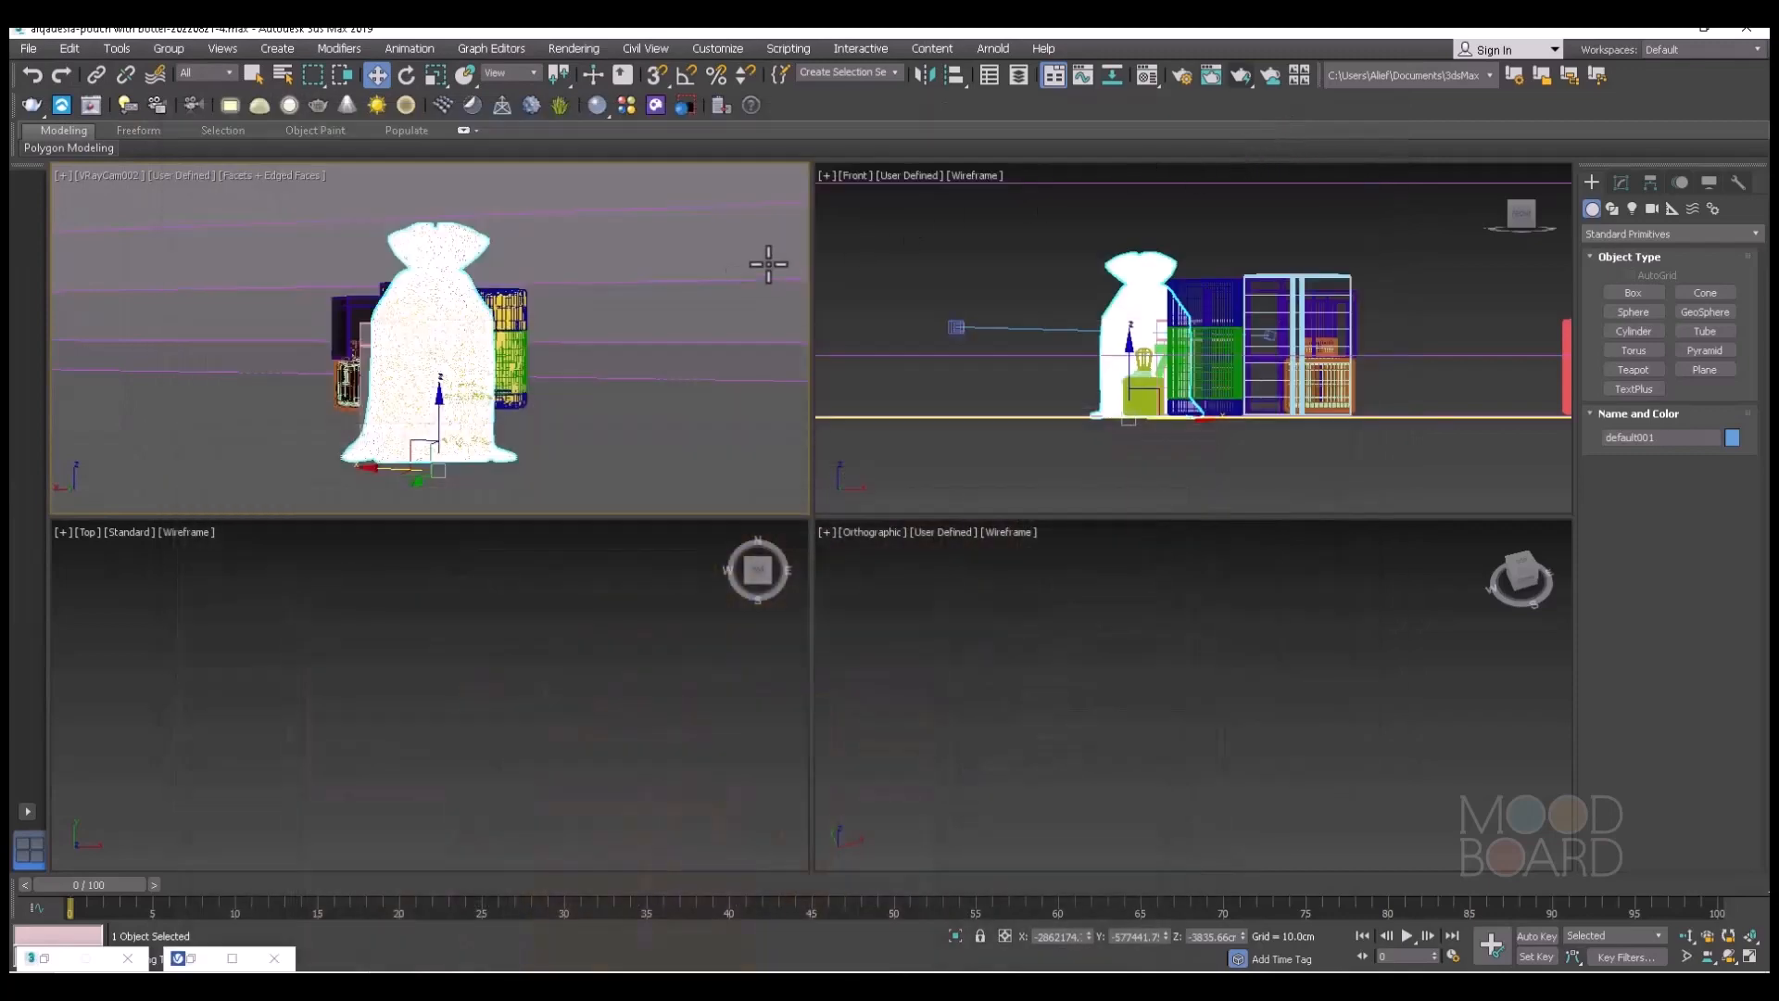
left_click(1146, 78)
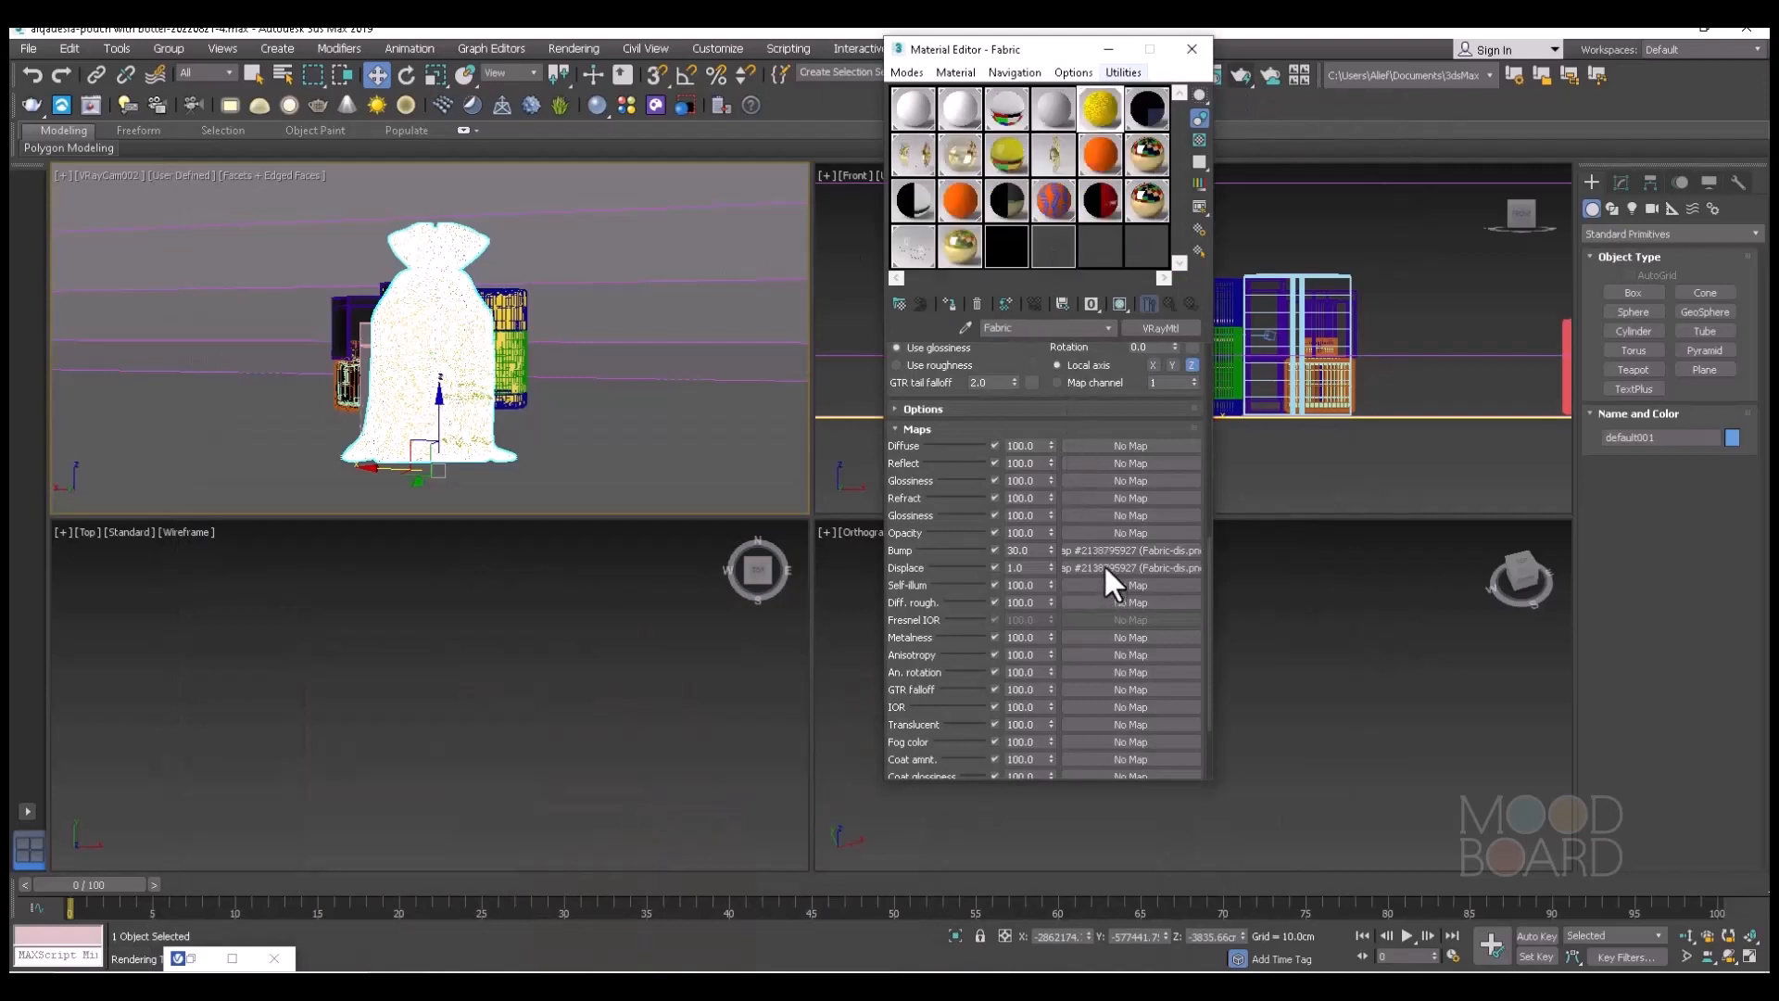
left_click(994, 567)
Load Fabric-dif.png as the Fabric material's diffuse bitmap and lower the map's blur.
scroll(1133, 564, "up", 3)
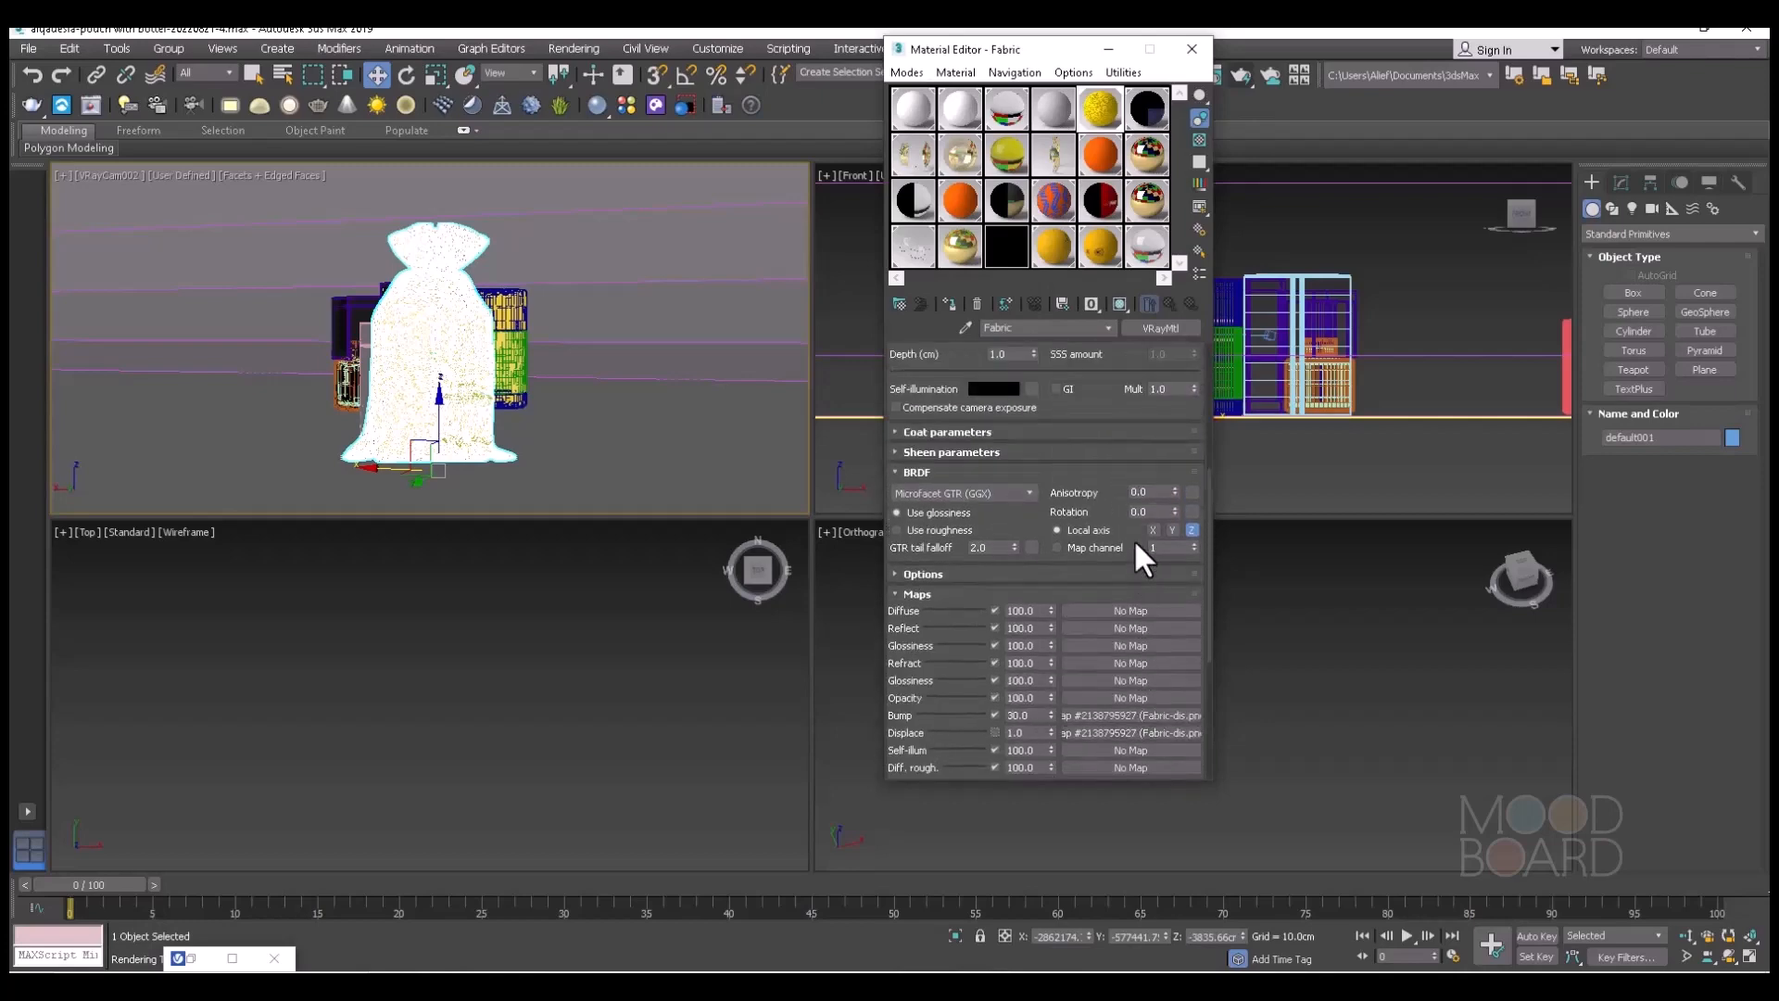
scroll(1136, 542, "up", 5)
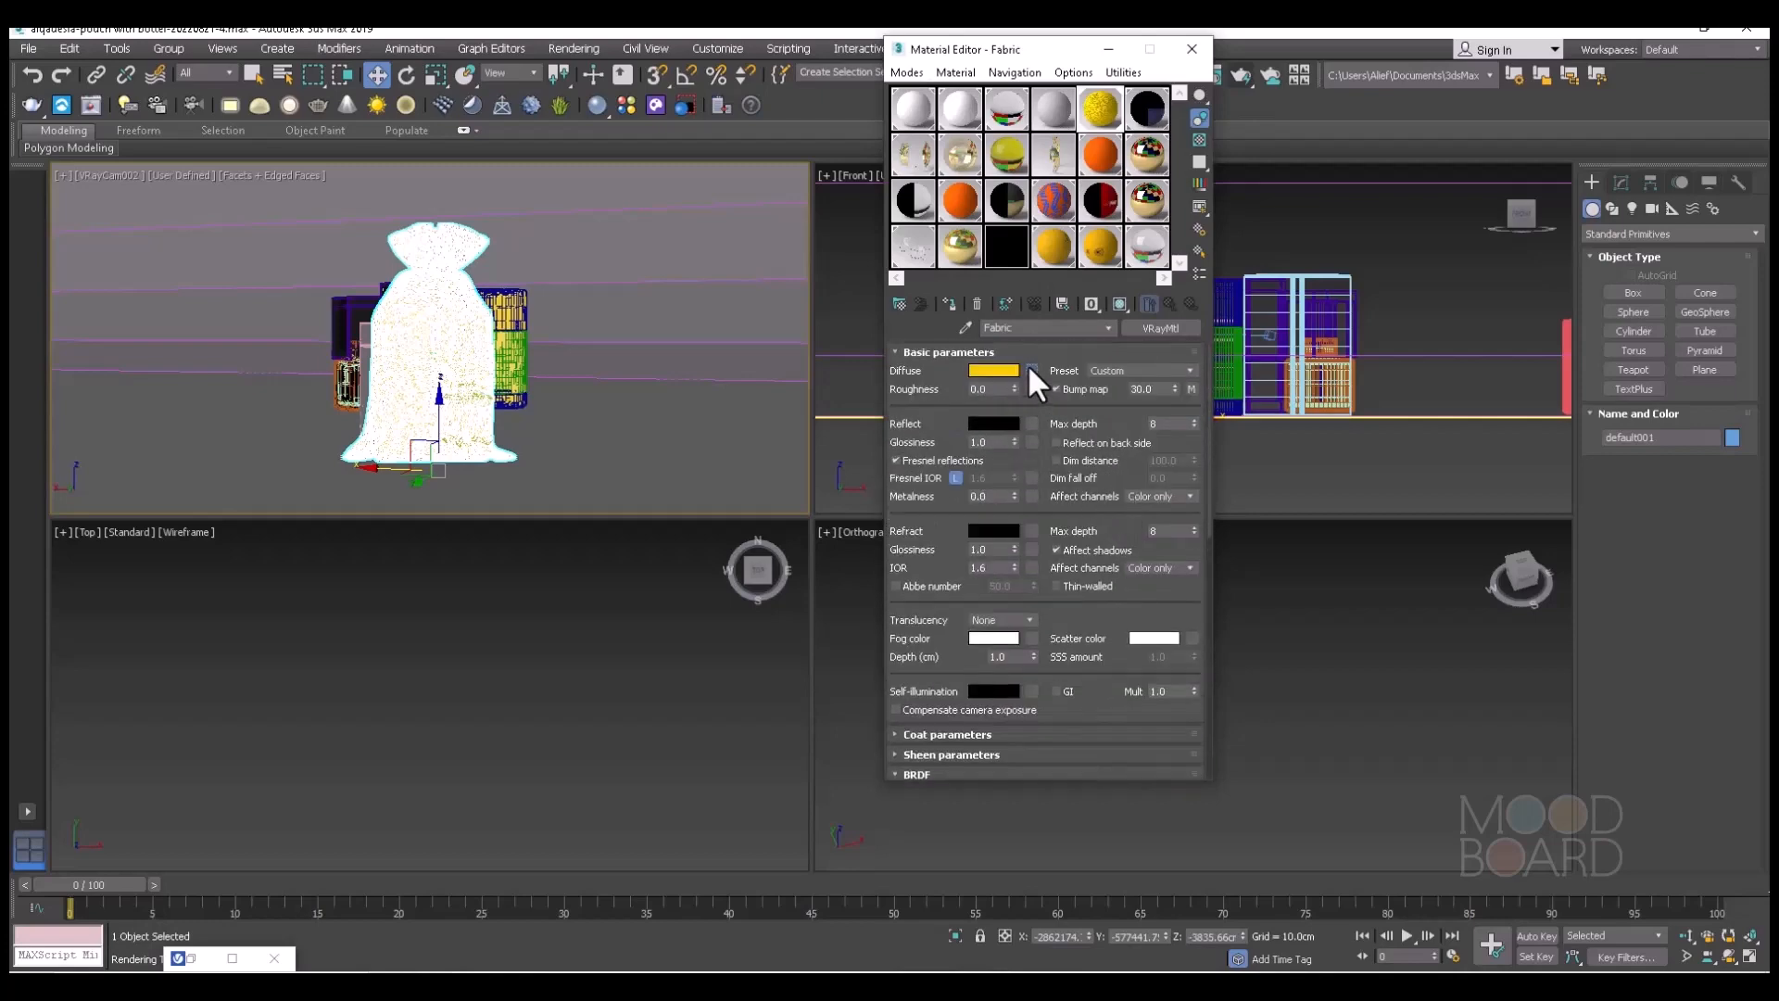
left_click(1031, 370)
double_click(730, 309)
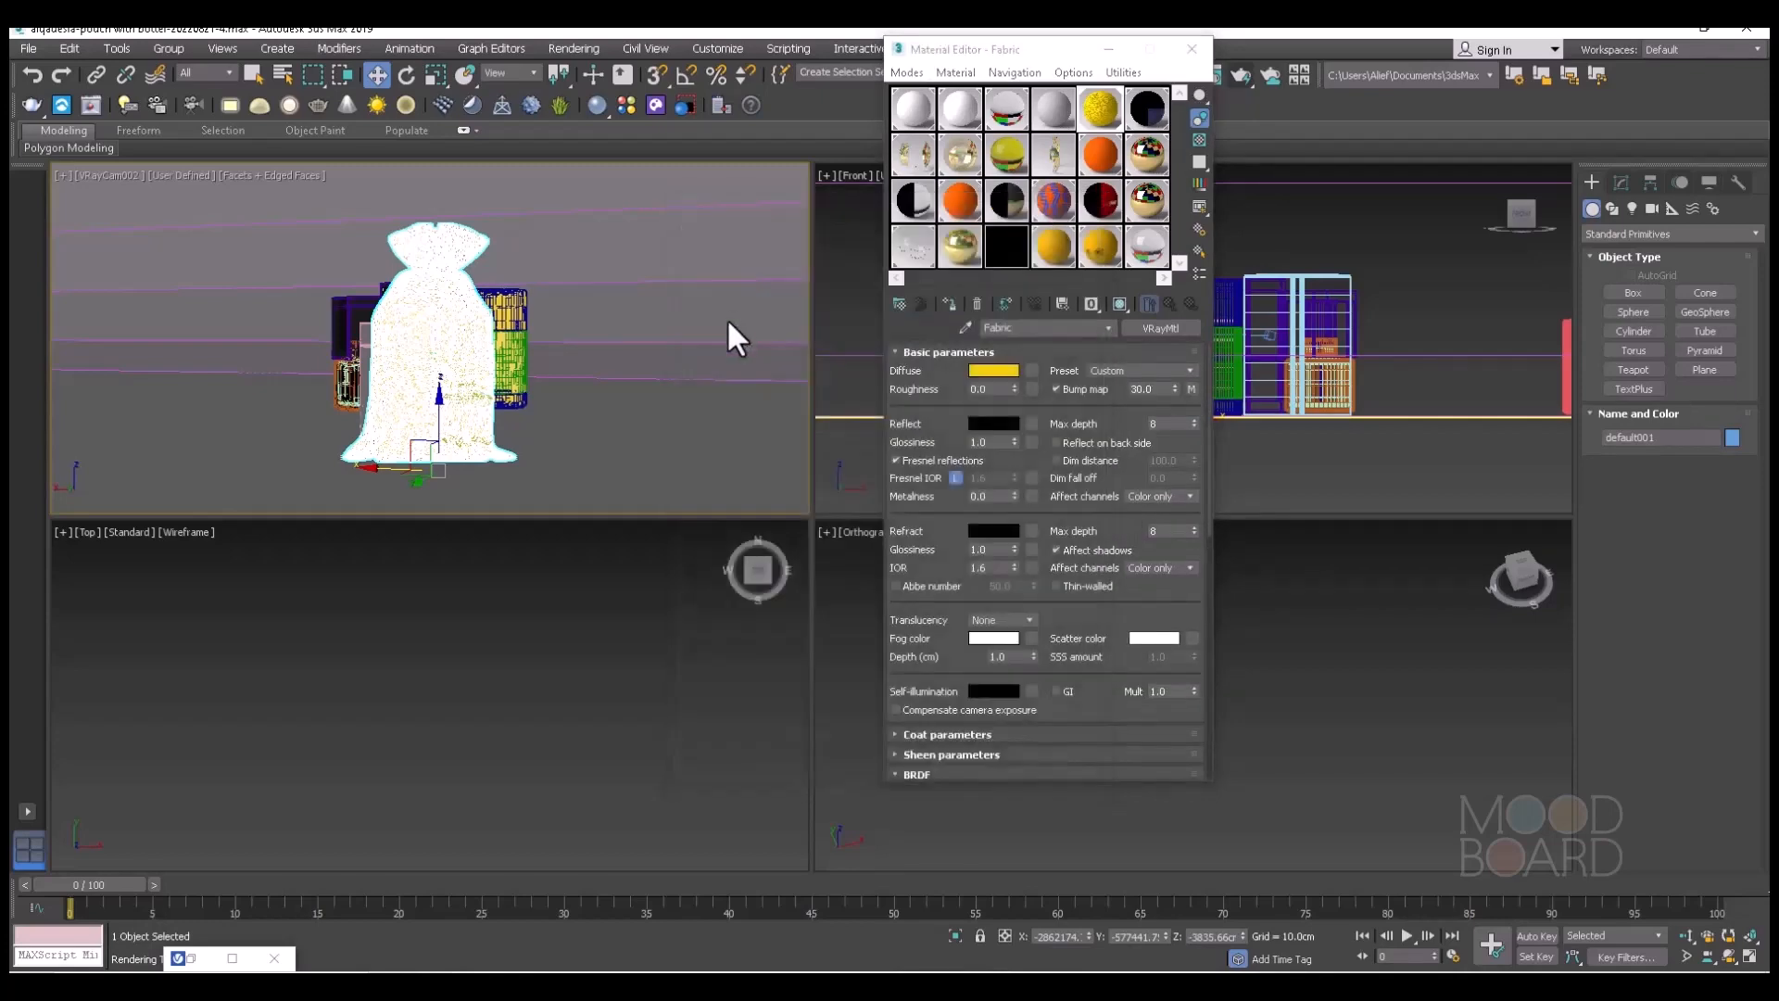
left_click(167, 189)
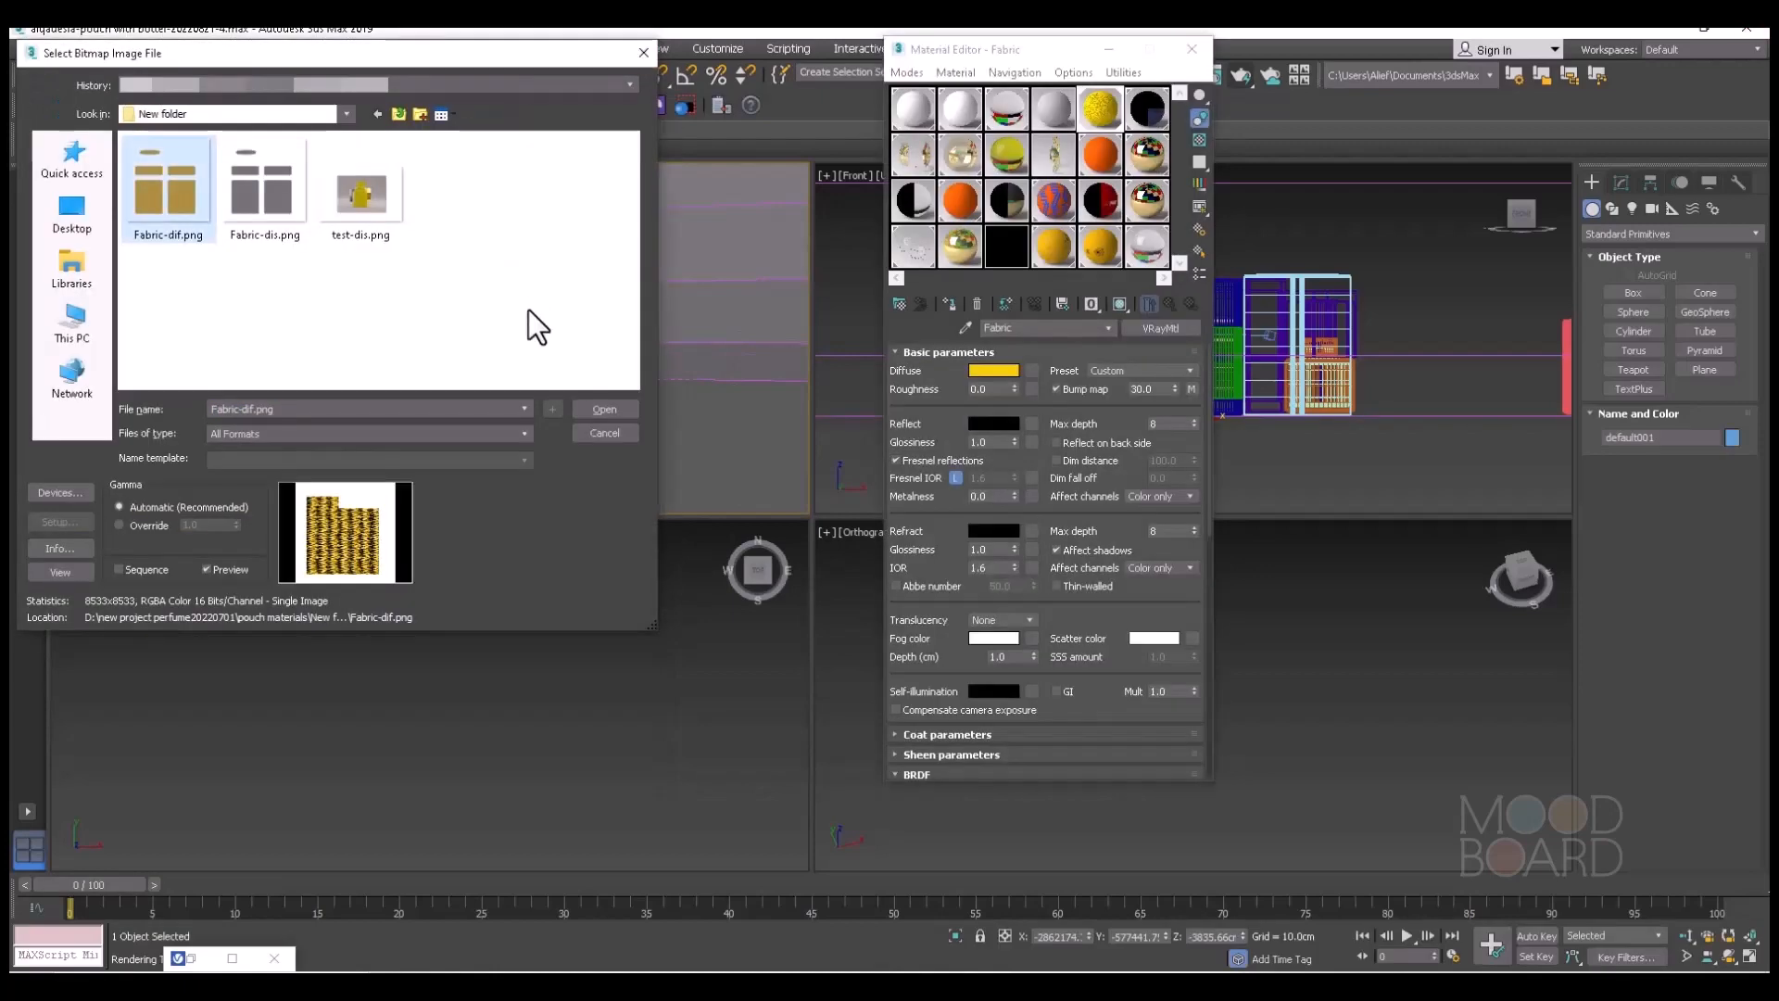
left_click(594, 407)
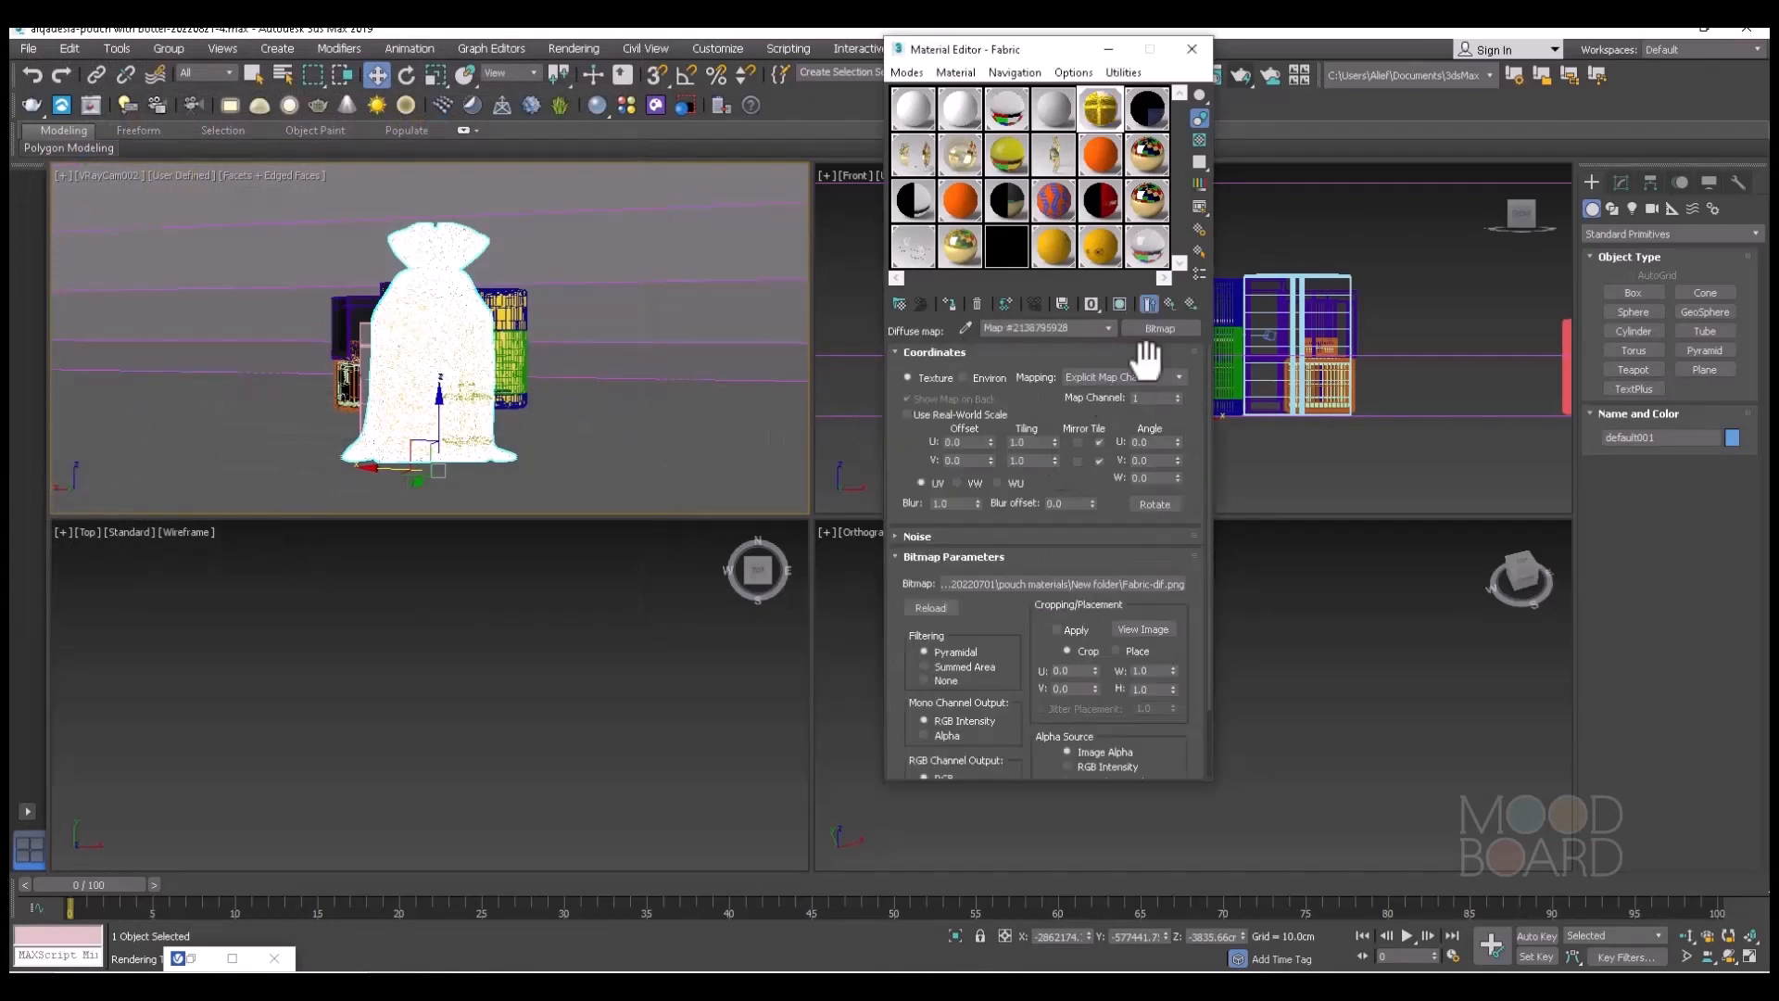
left_click_drag(979, 501, 968, 676)
left_click(1171, 305)
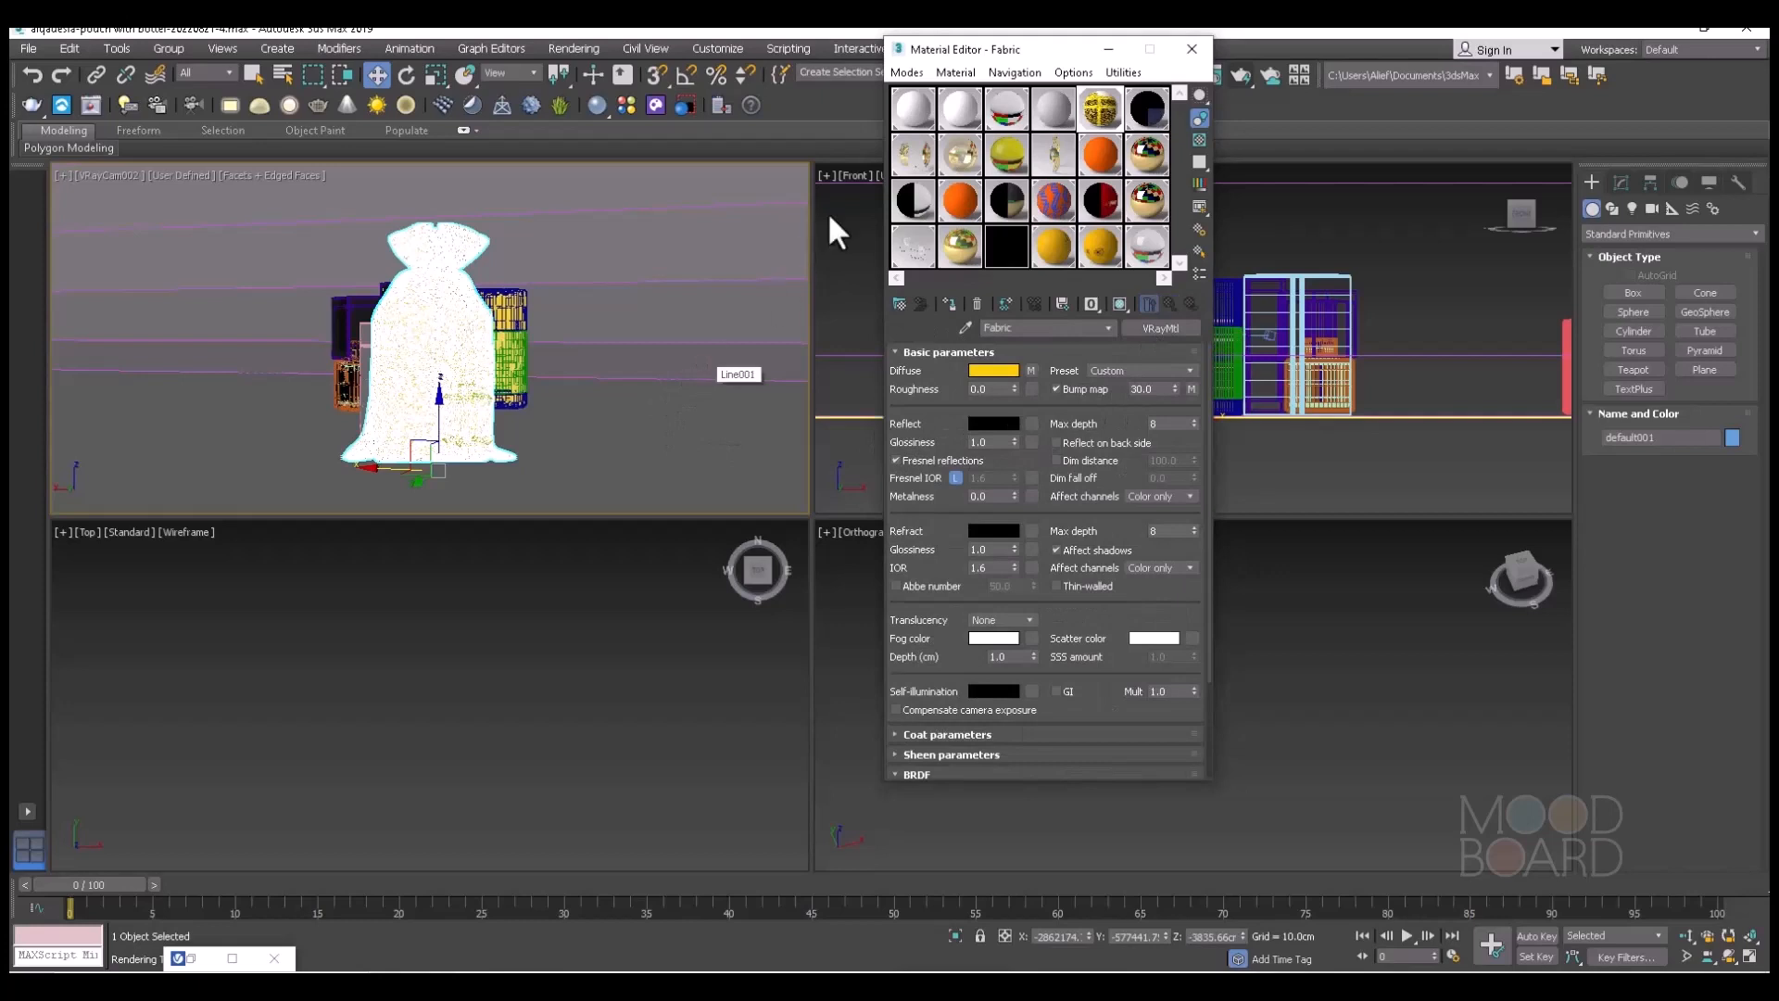
Check the Fabric material's diffuse, bump and displace map slots and render the pouch scene.
left_click(1109, 48)
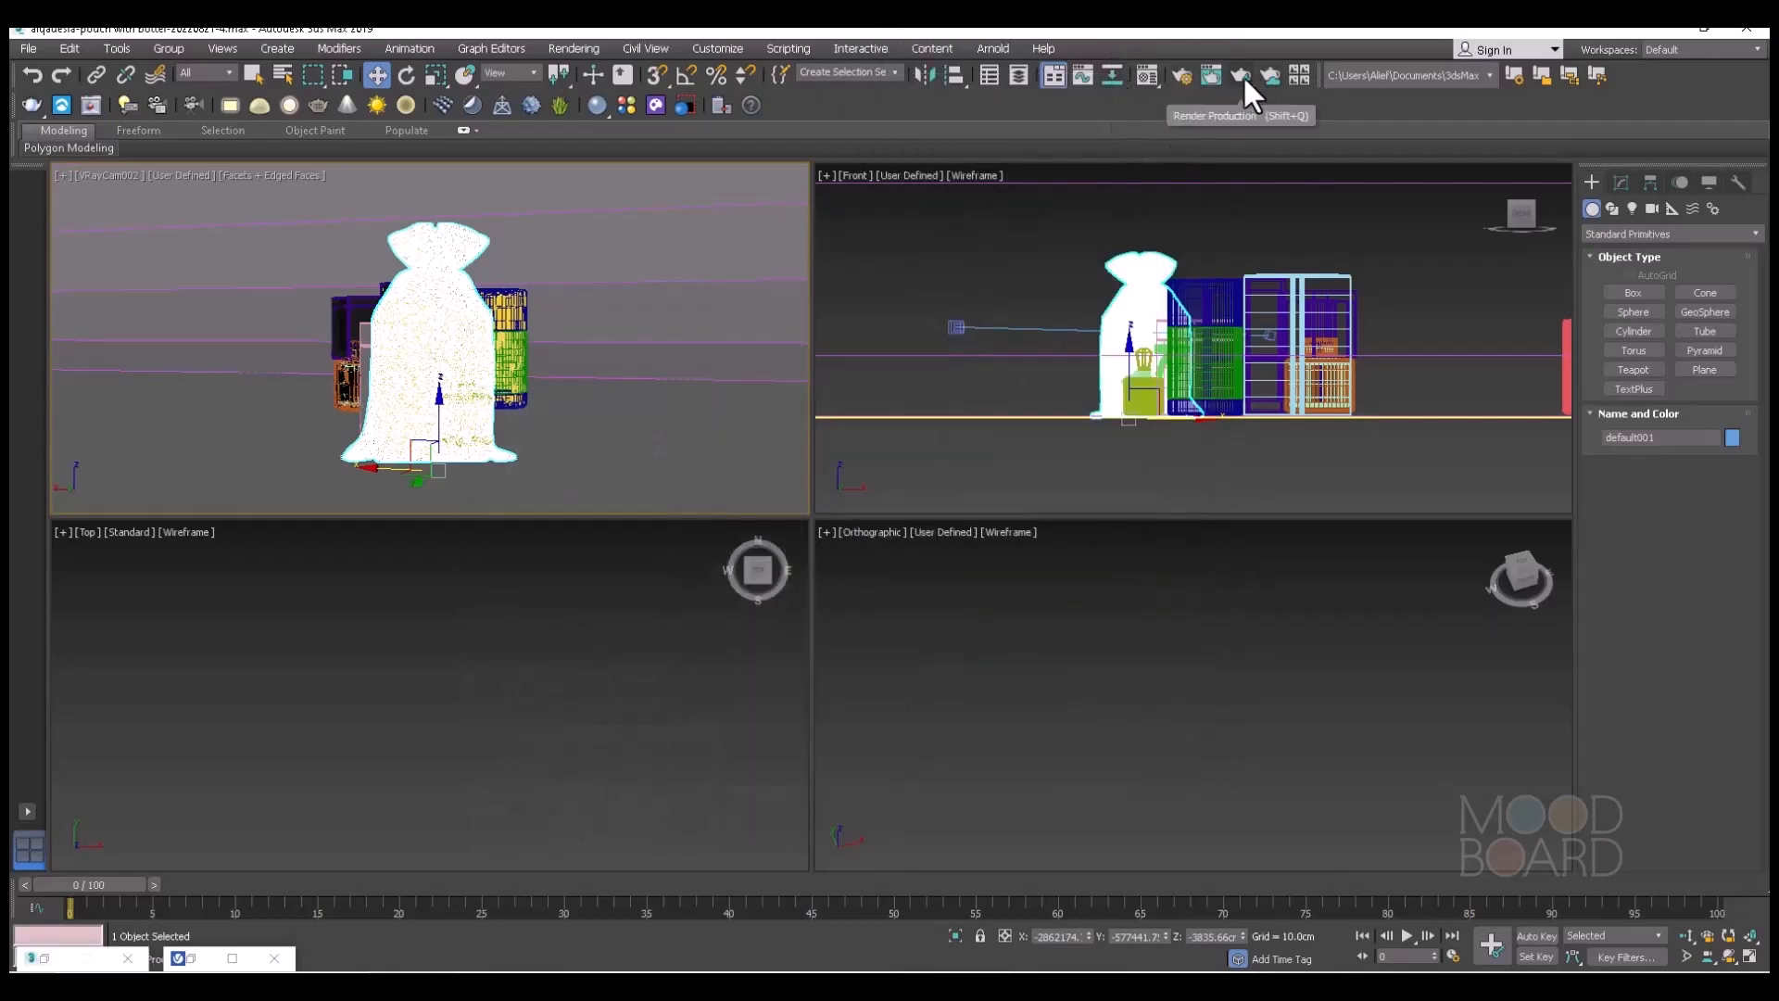
left_click(1142, 72)
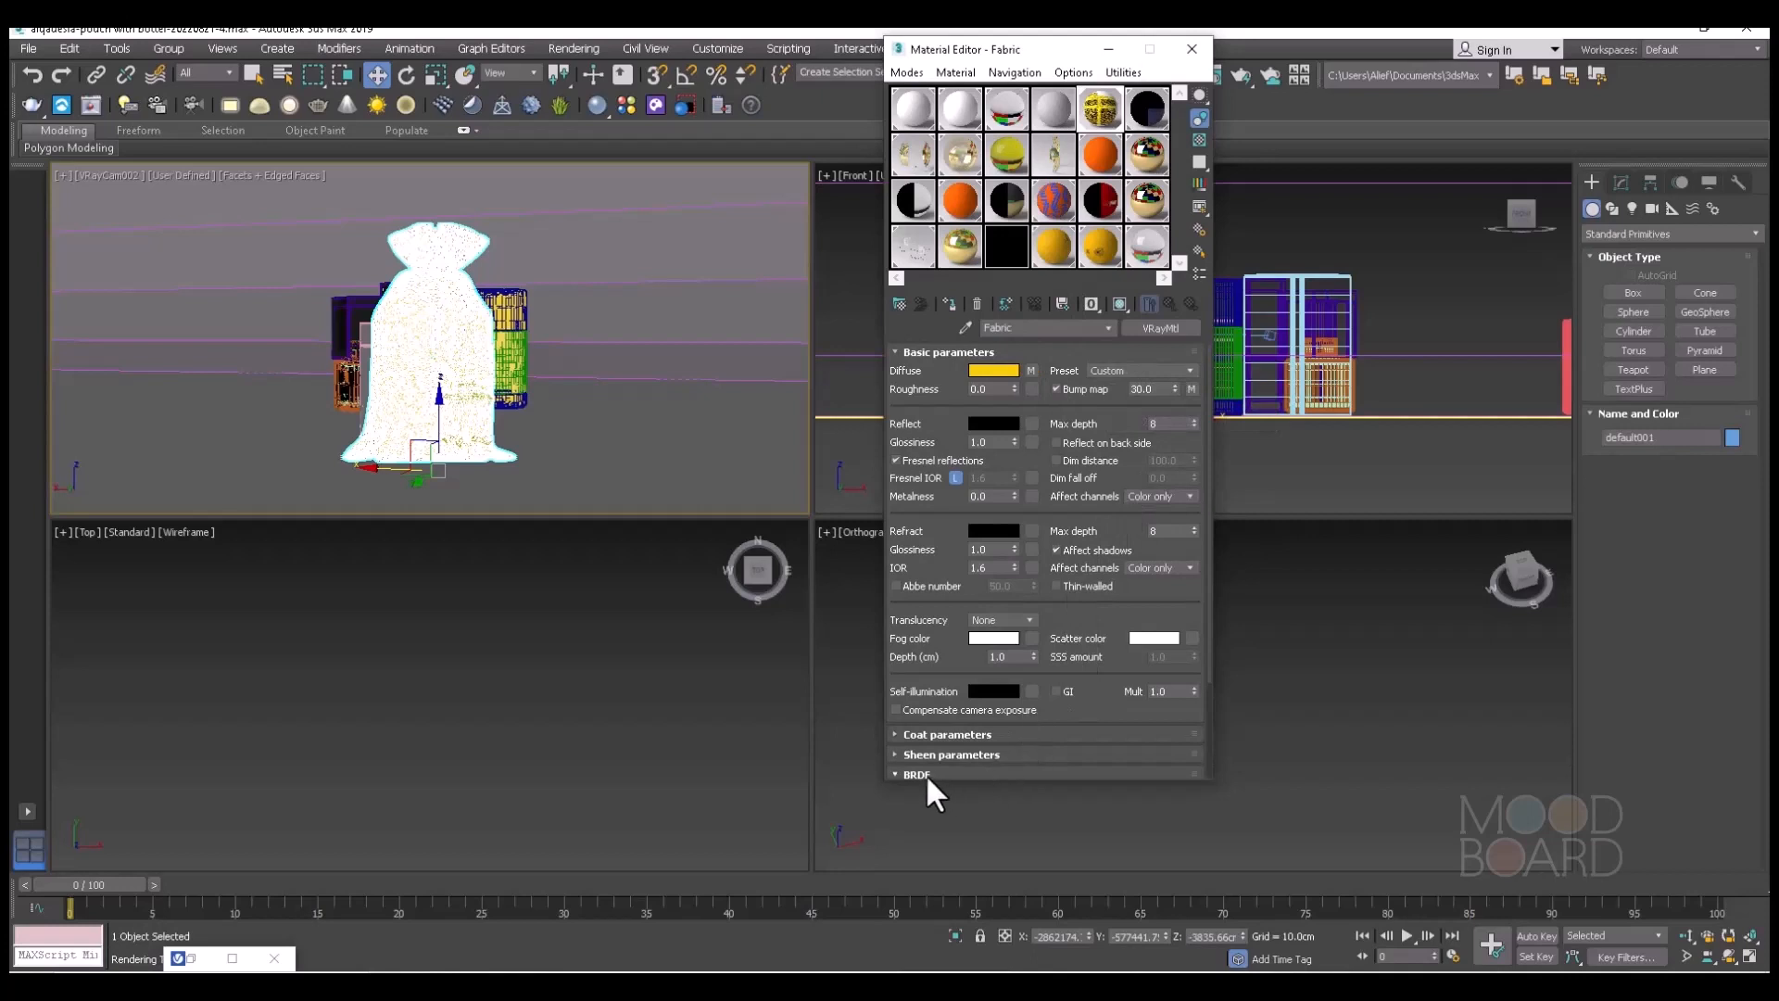
scroll(947, 732, "down", 1)
scroll(947, 732, "down", 3)
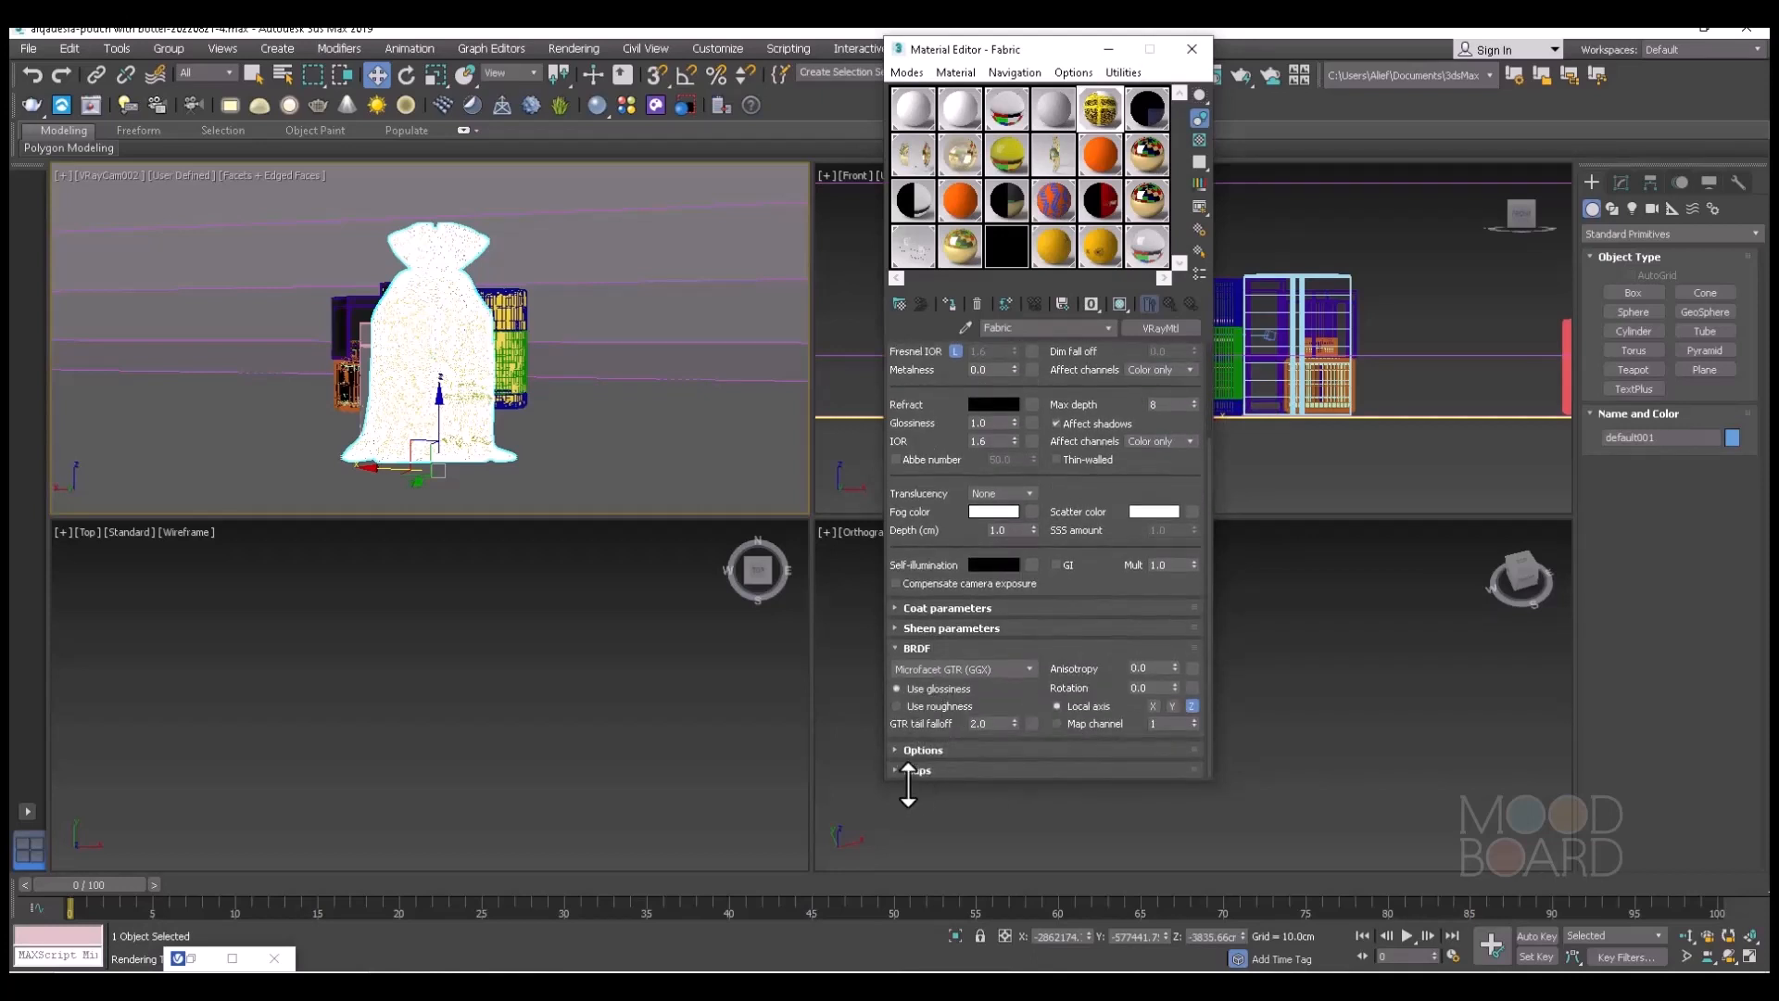
left_click(911, 769)
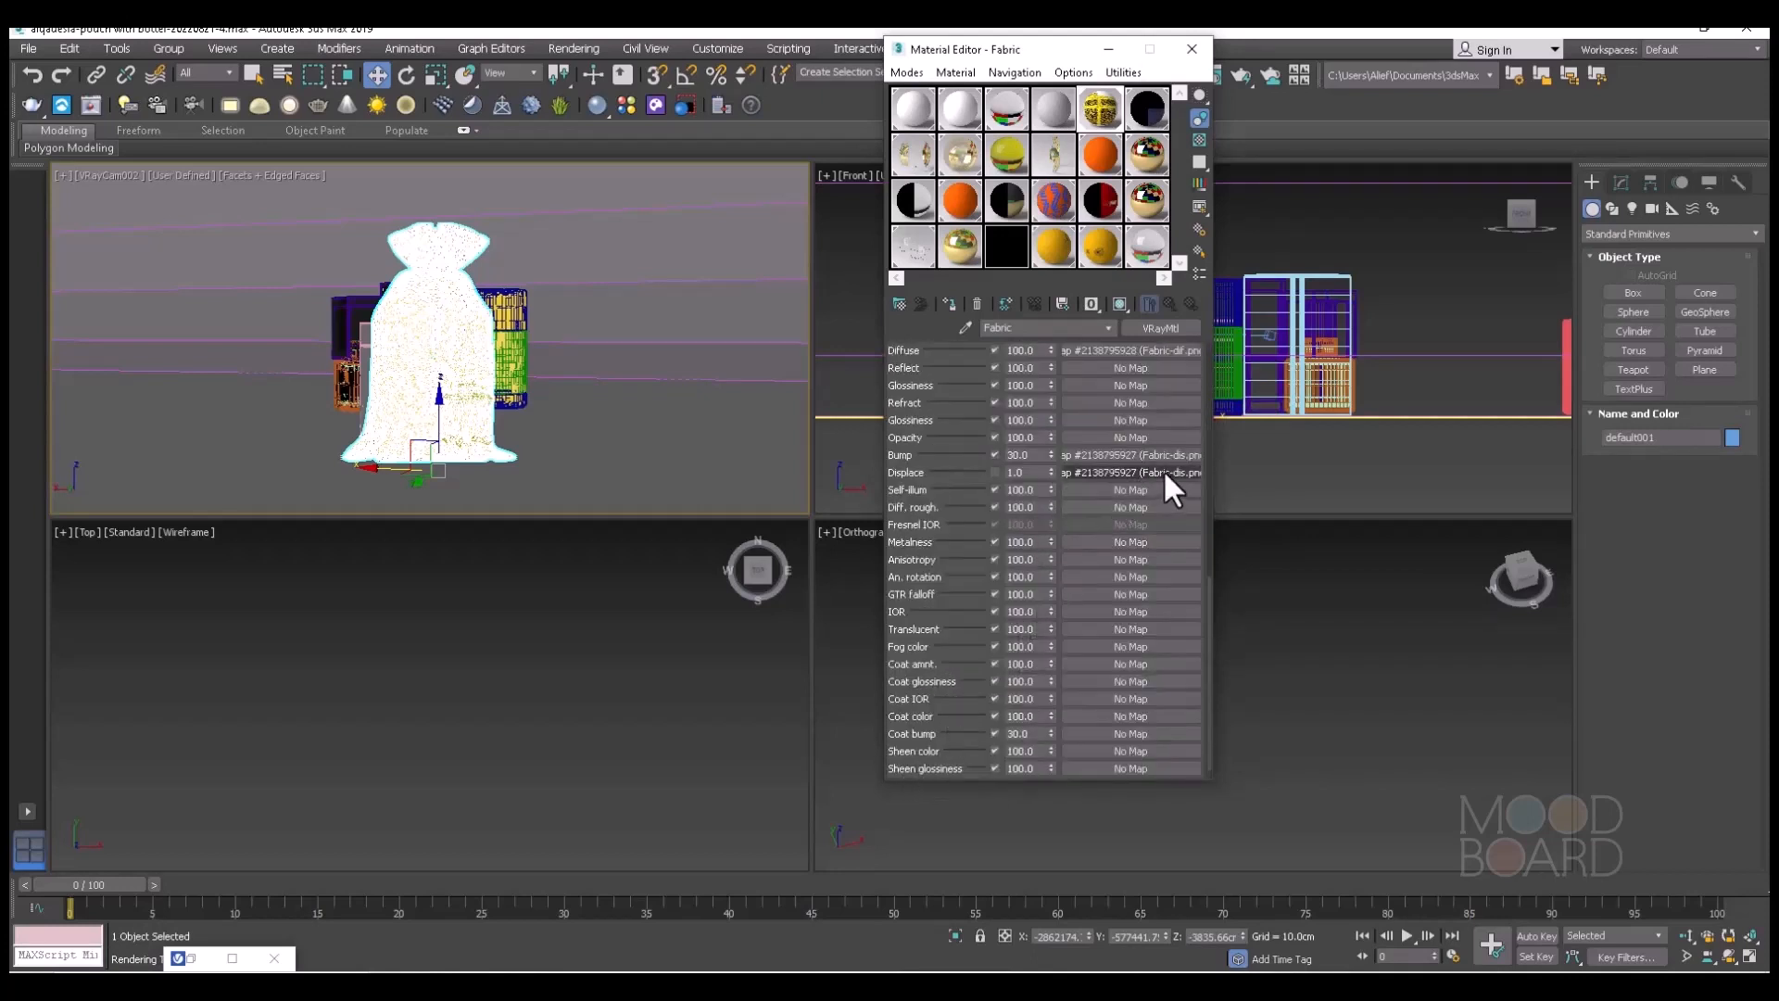
scroll(1087, 477, "up", 5)
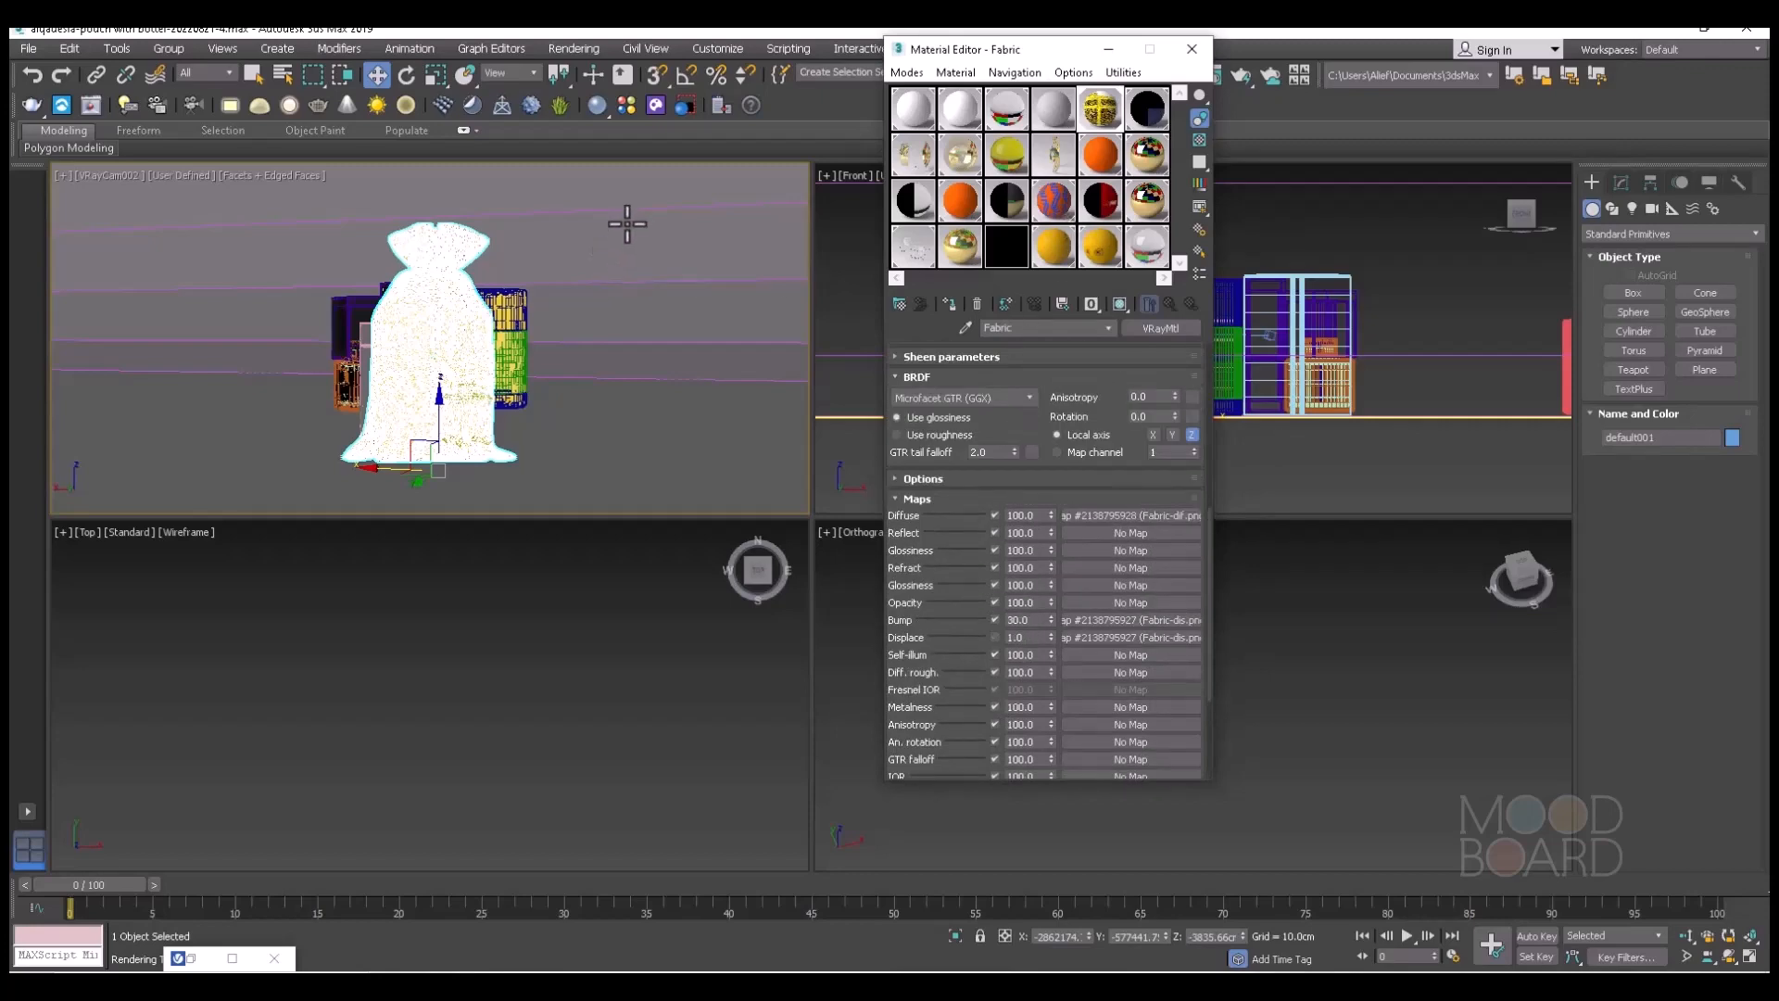
left_click(1238, 76)
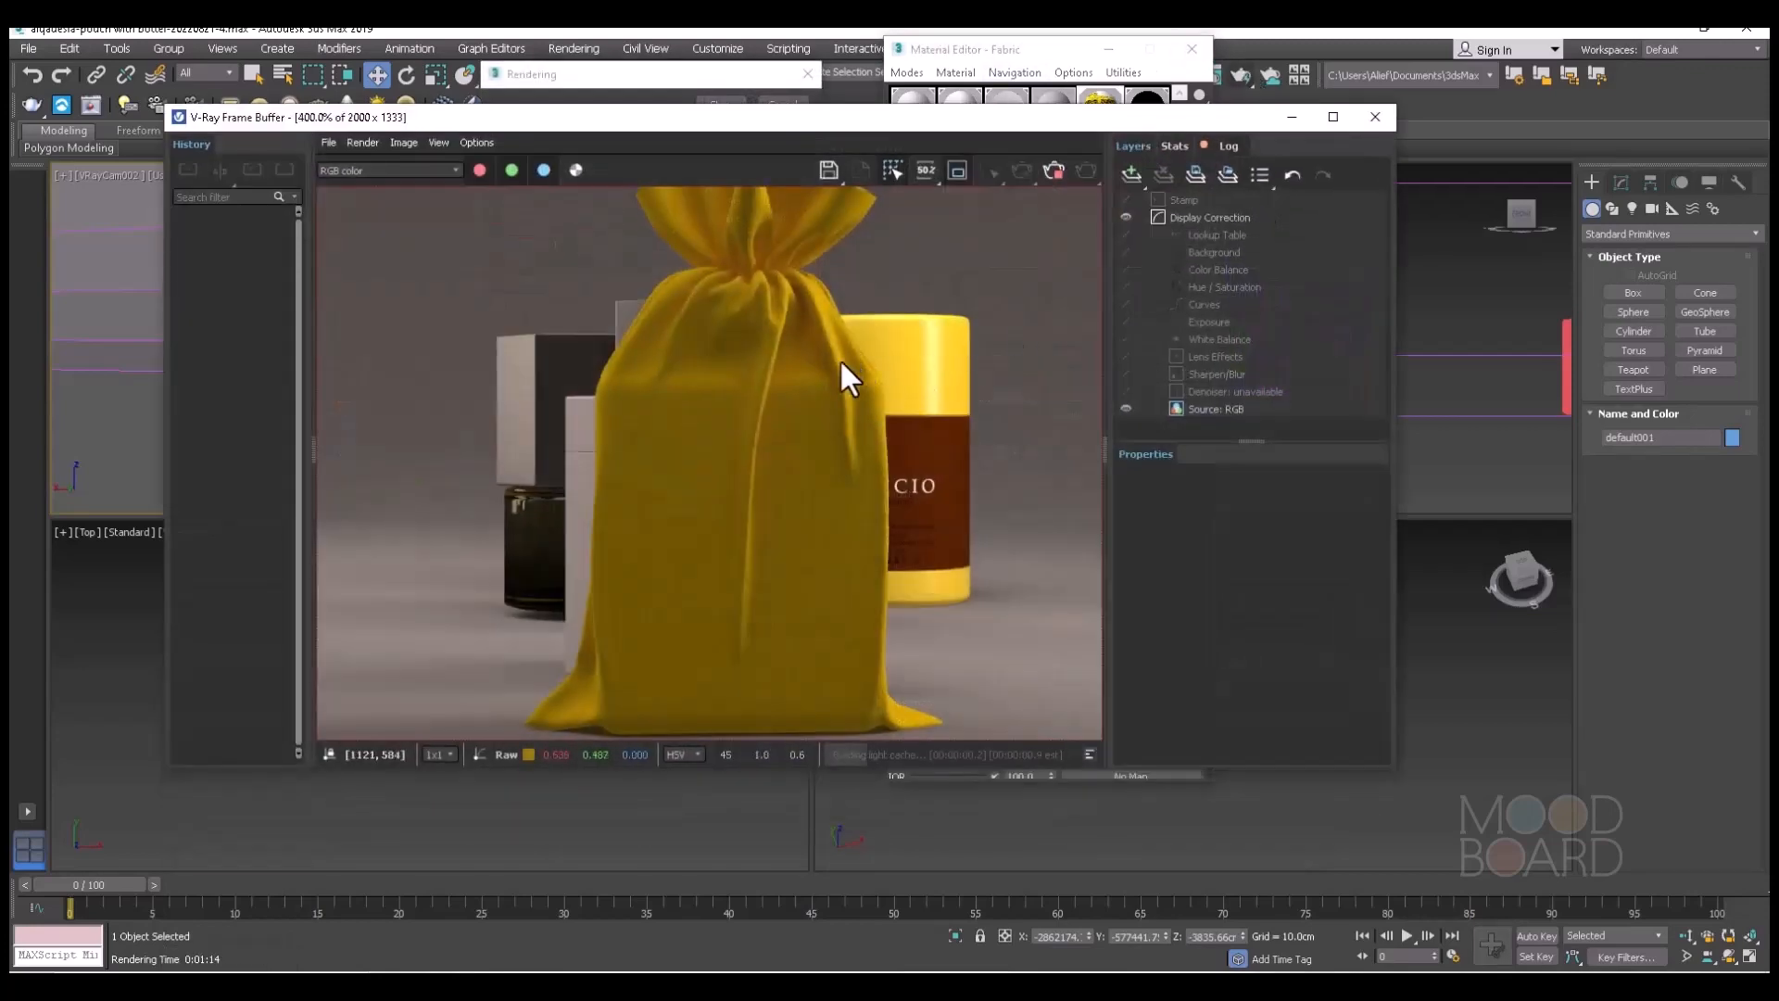
Examine the diffuse texture's colour and weave on the pouch in the progressing render, both close up and in the whole frame.
scroll(810, 426, "up", 2)
scroll(800, 428, "down", 1)
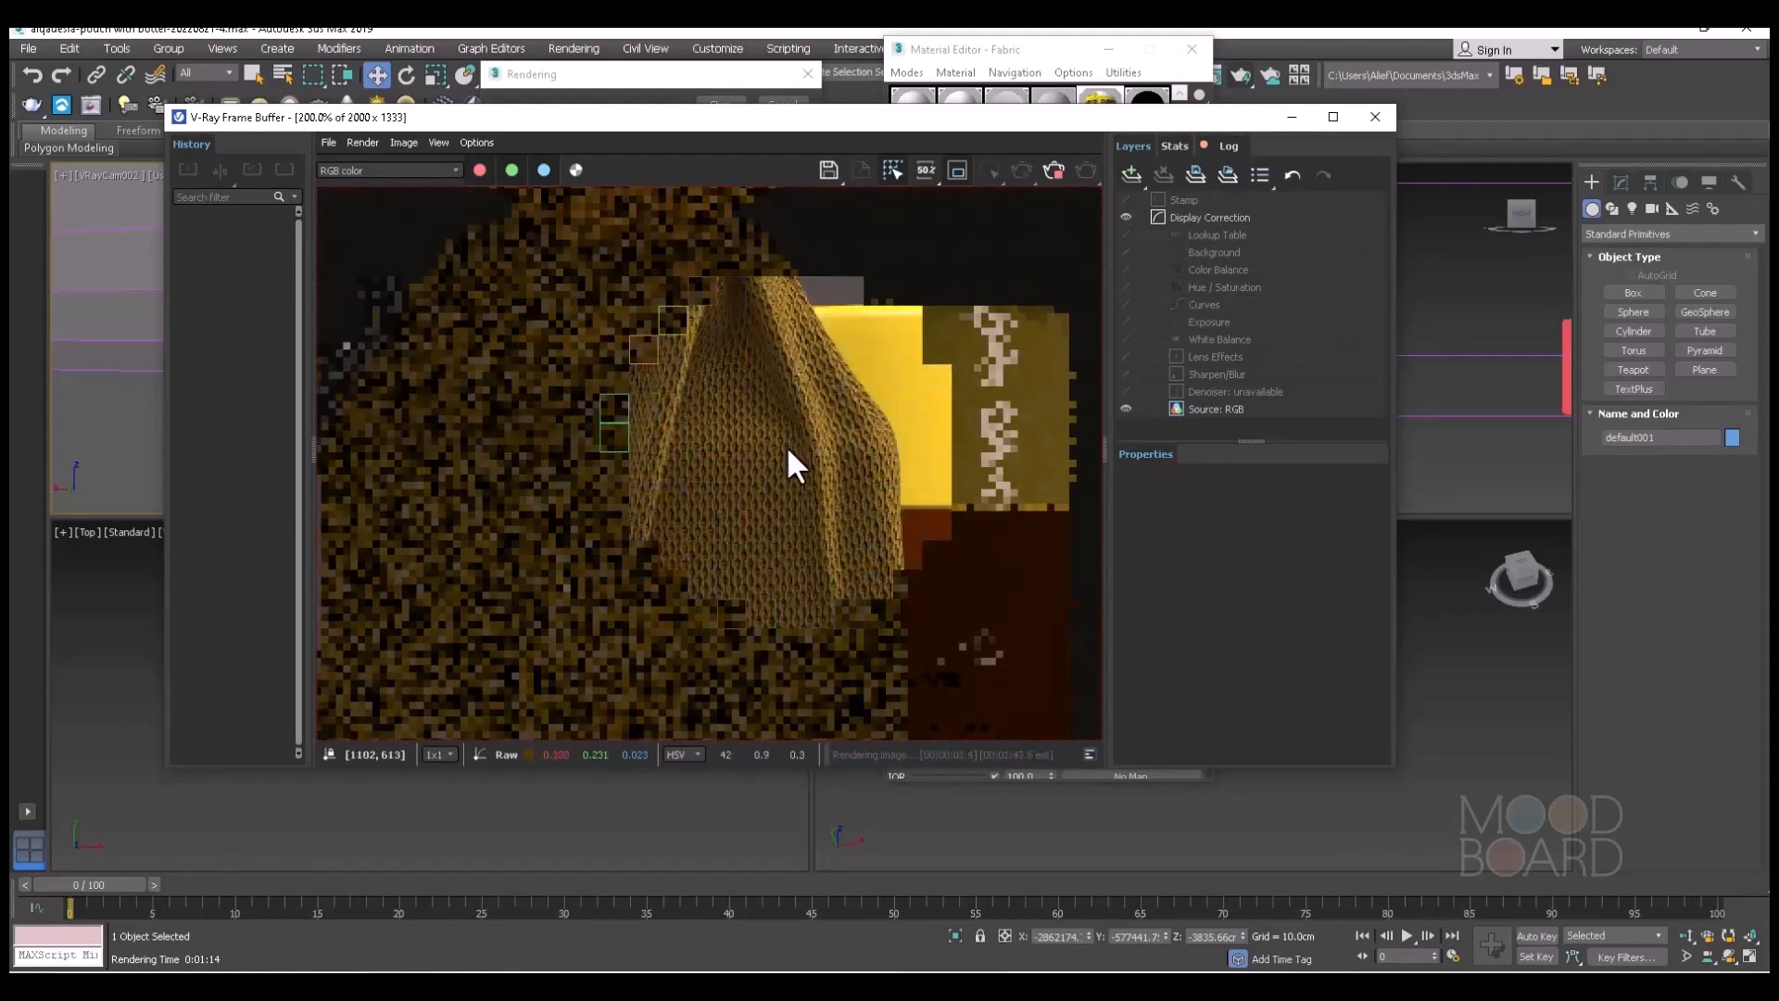
scroll(786, 447, "down", 1)
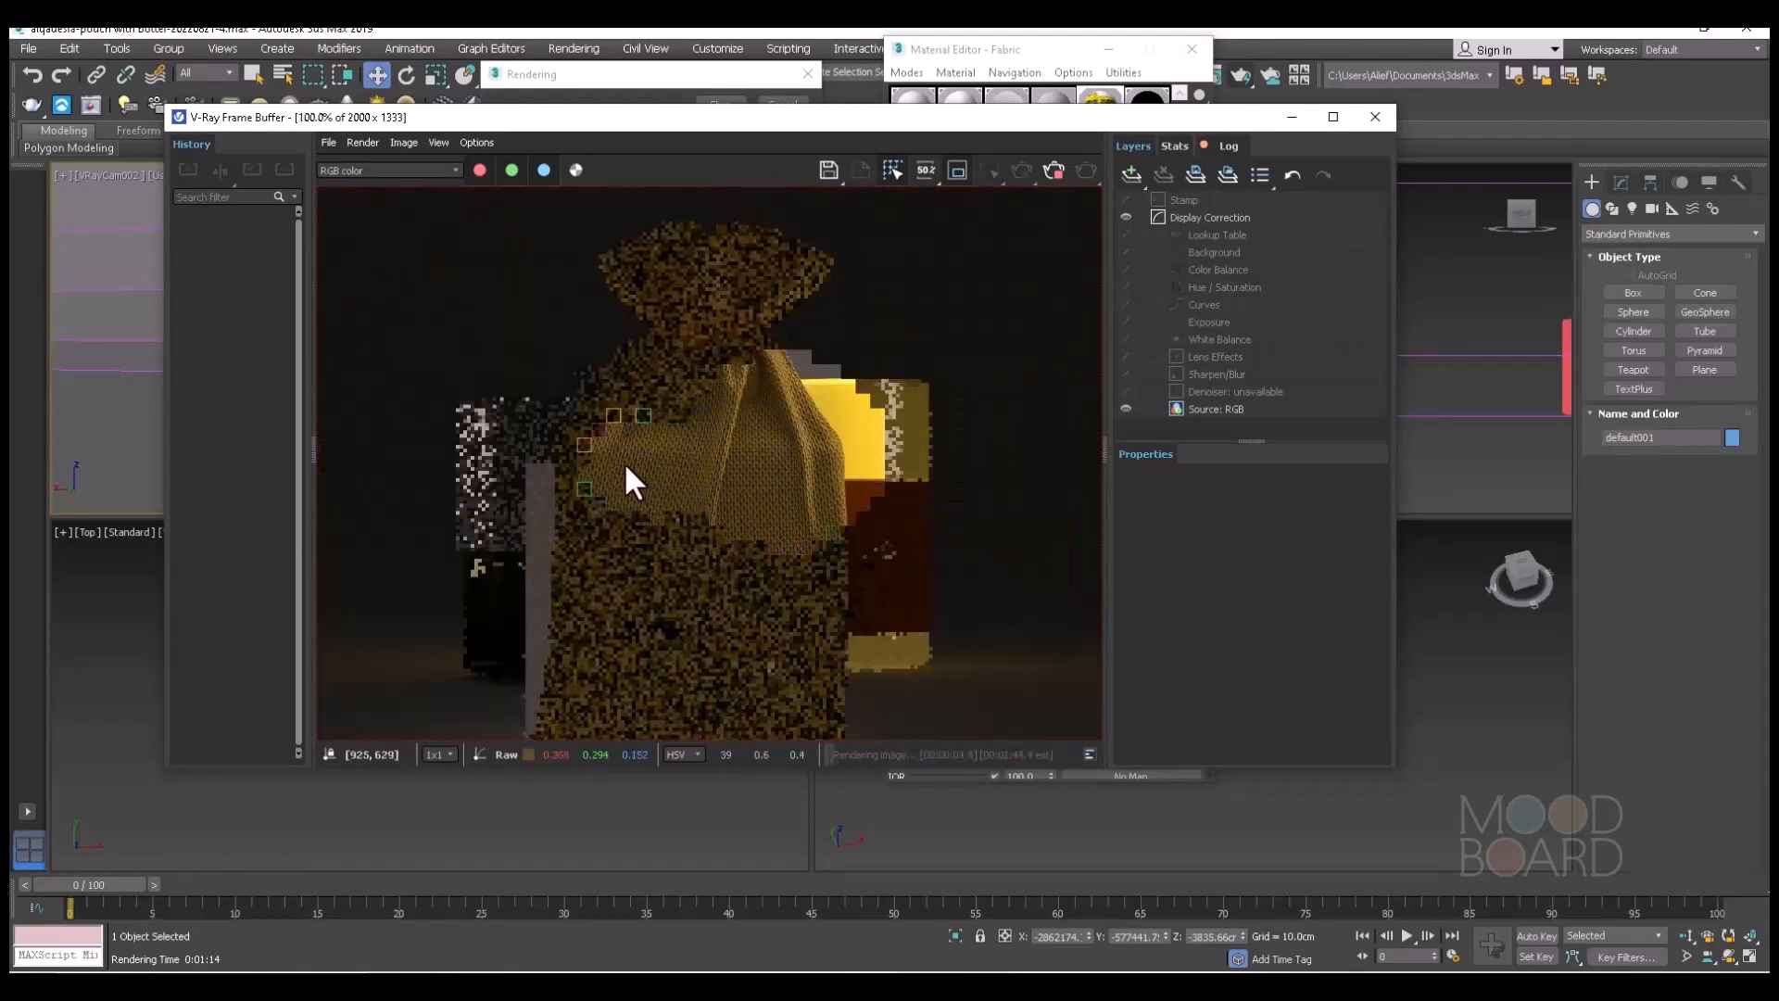
scroll(606, 458, "up", 1)
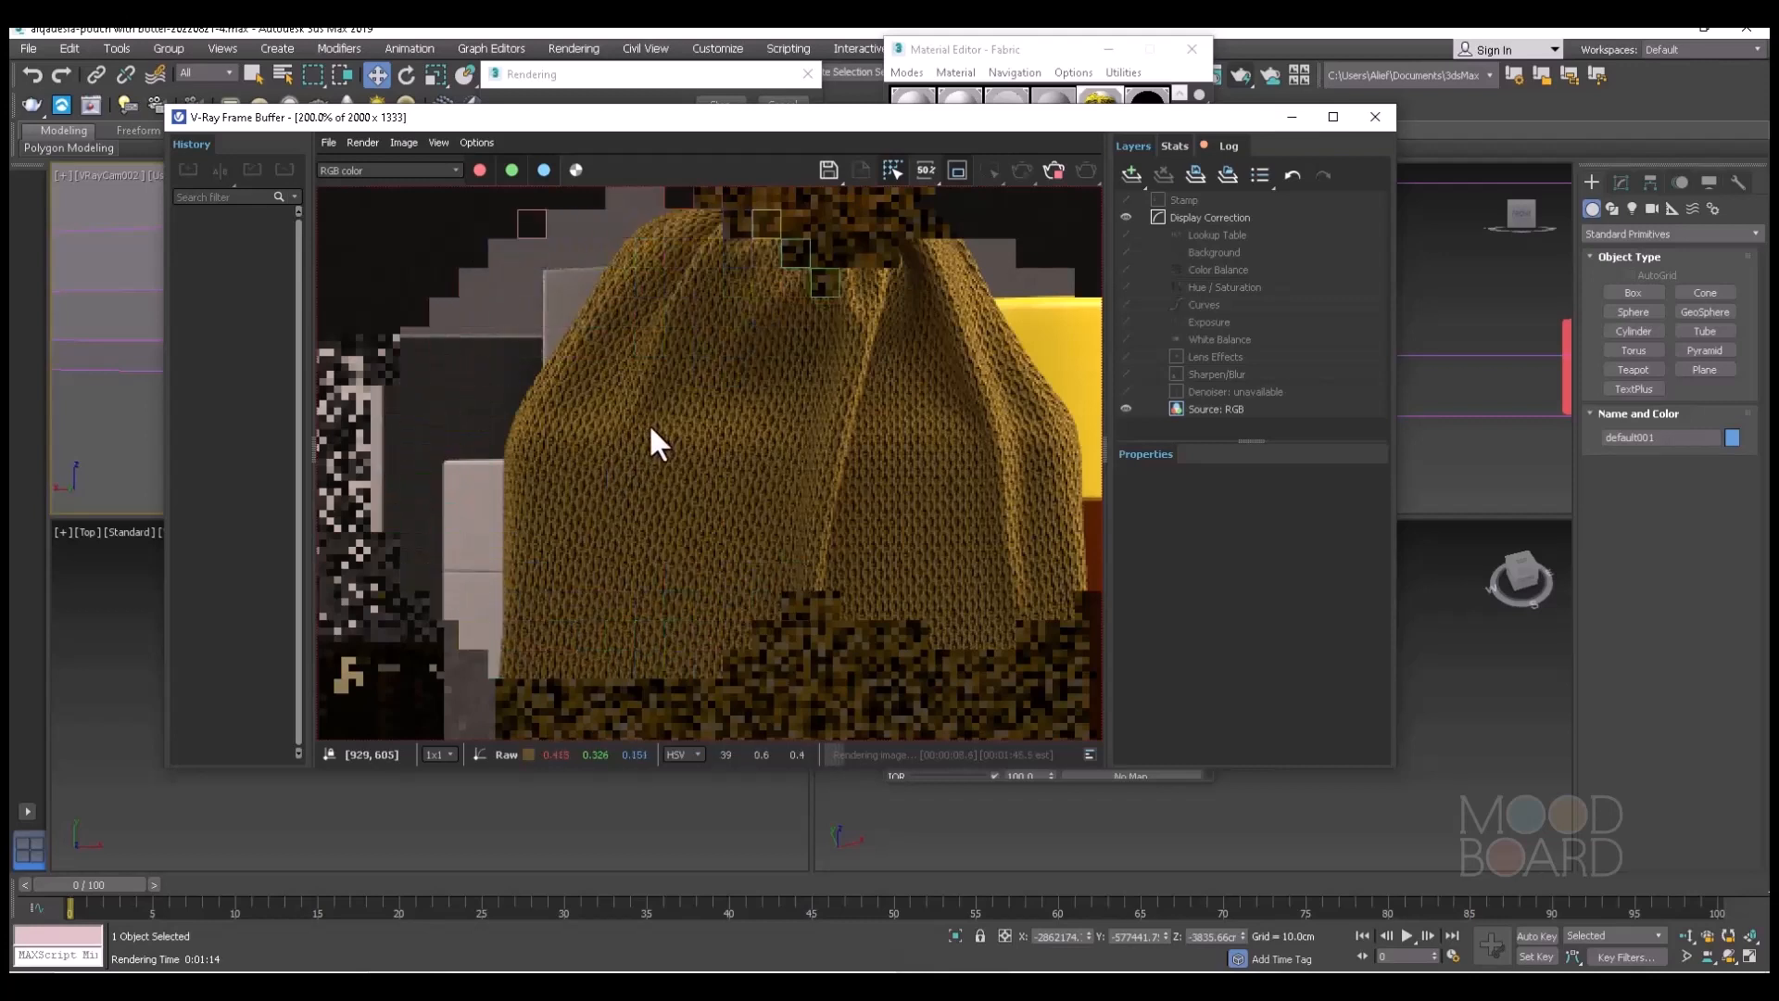
scroll(643, 426, "down", 1)
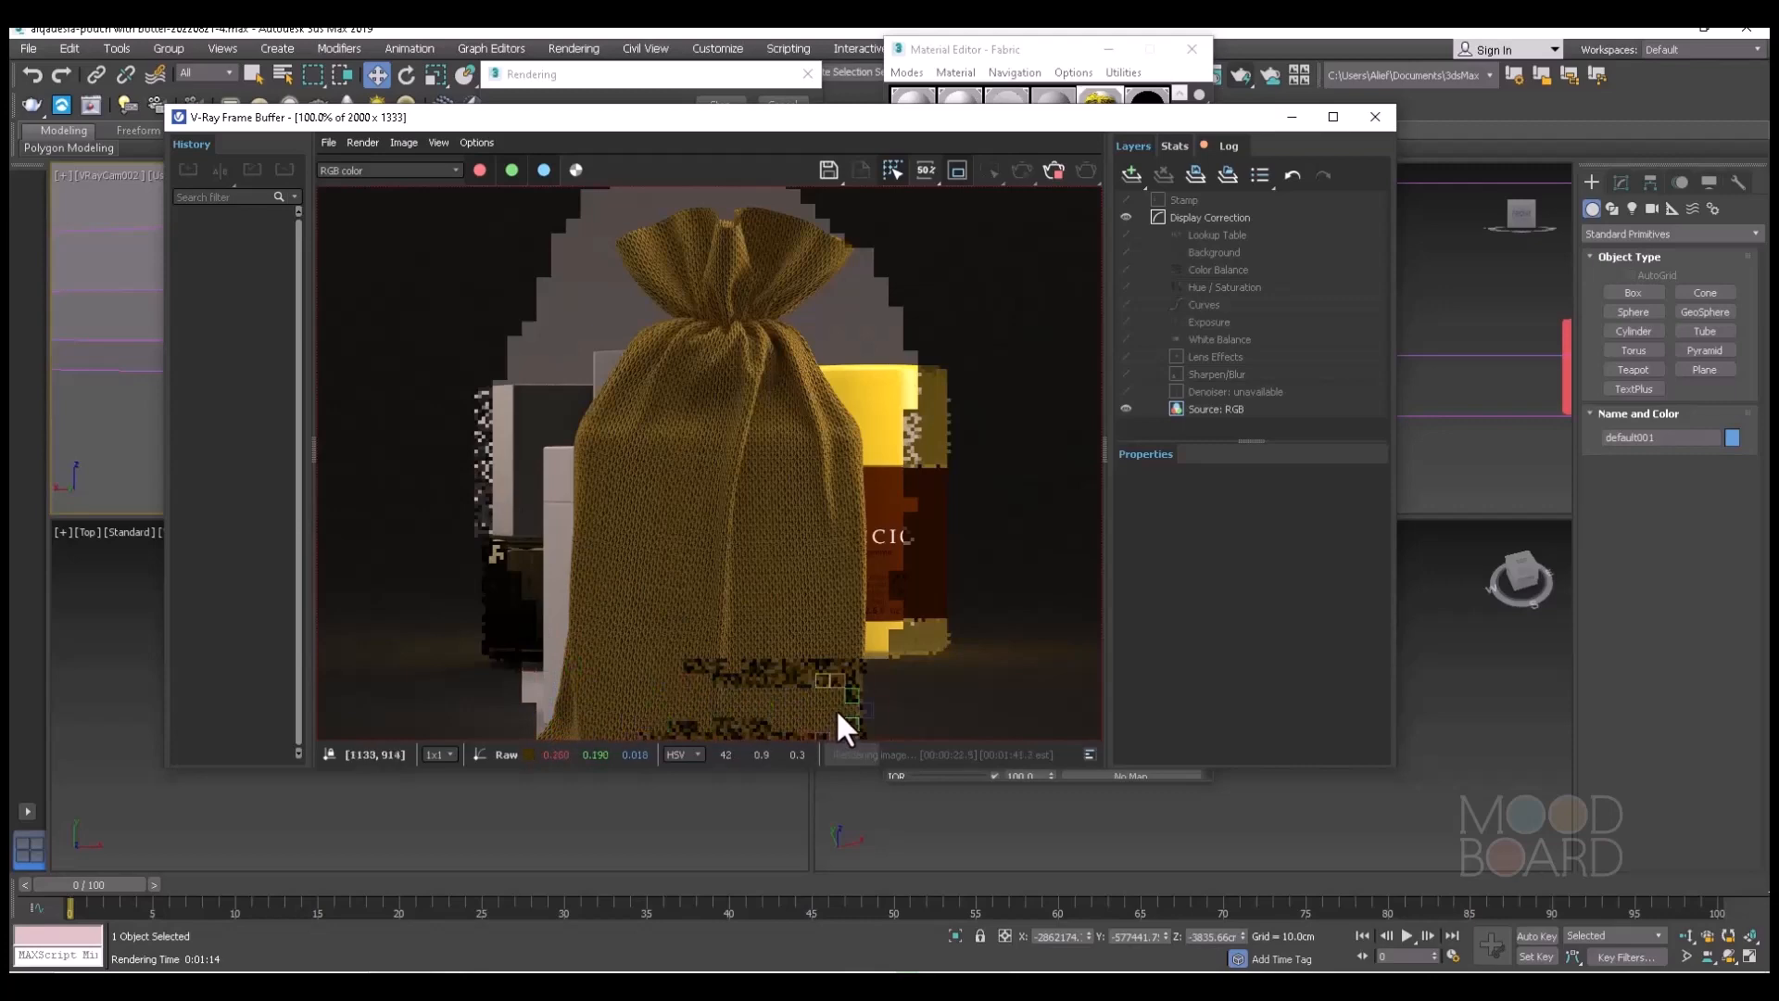
scroll(813, 497, "up", 2)
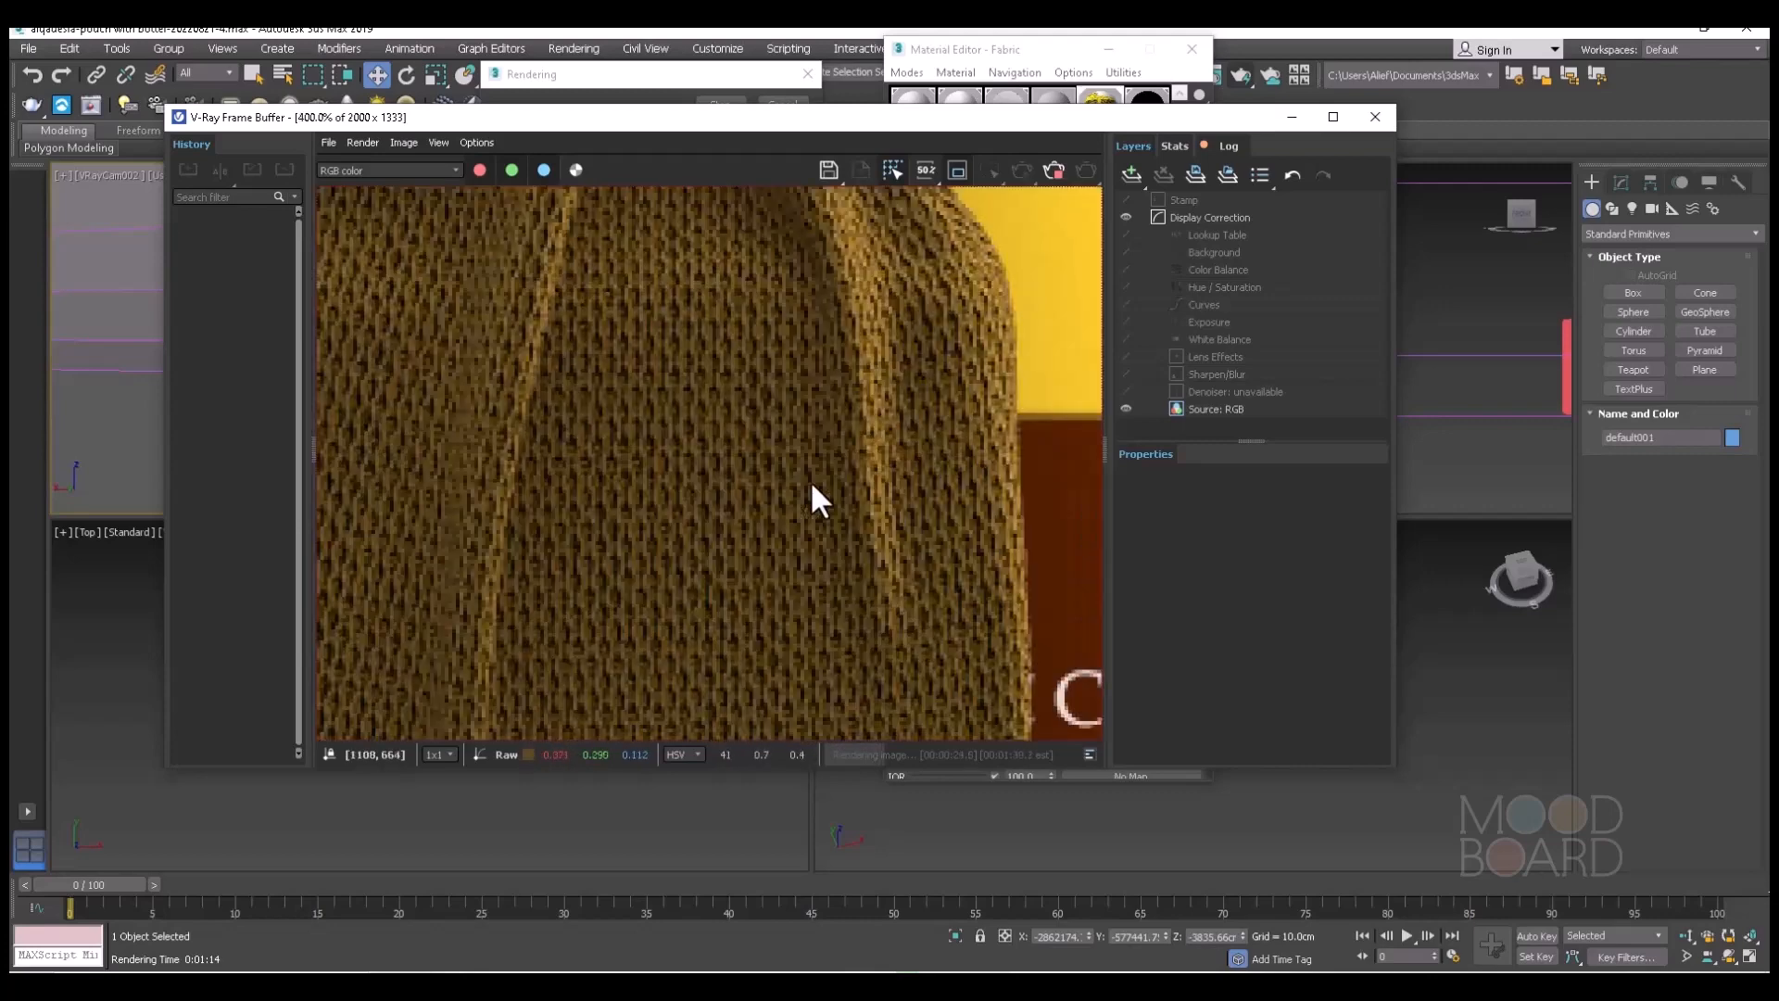
scroll(811, 483, "down", 2)
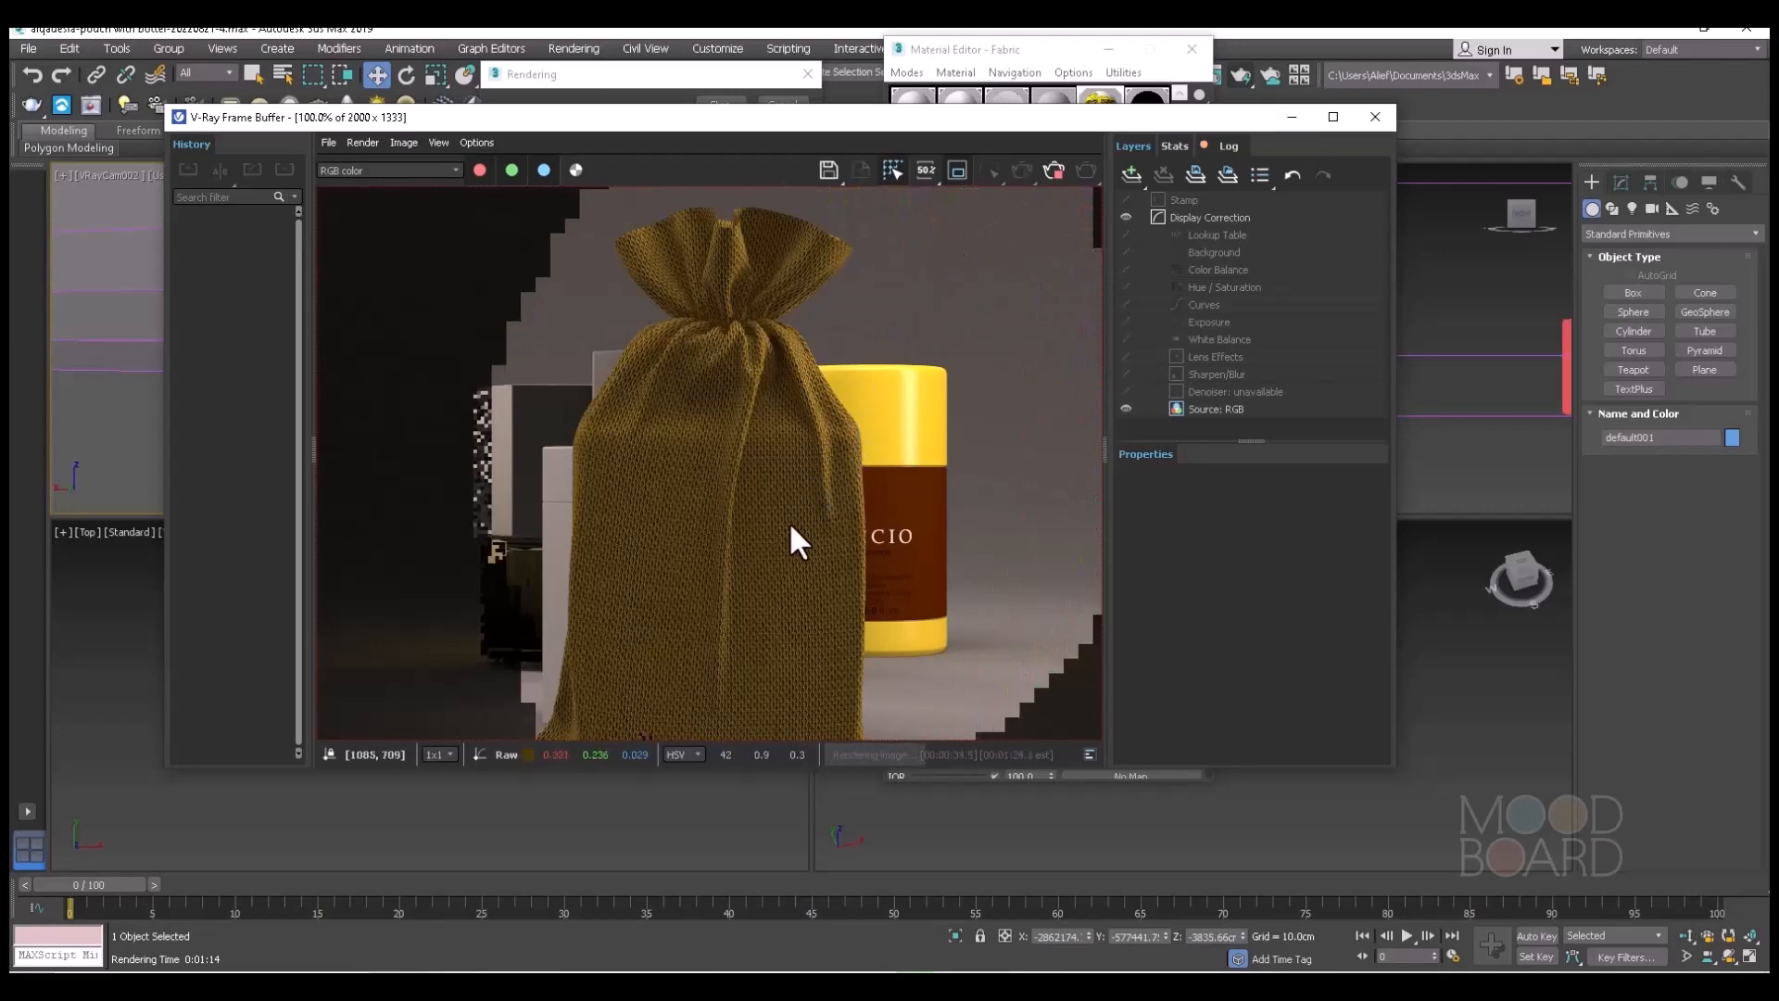
scroll(796, 526, "down", 2)
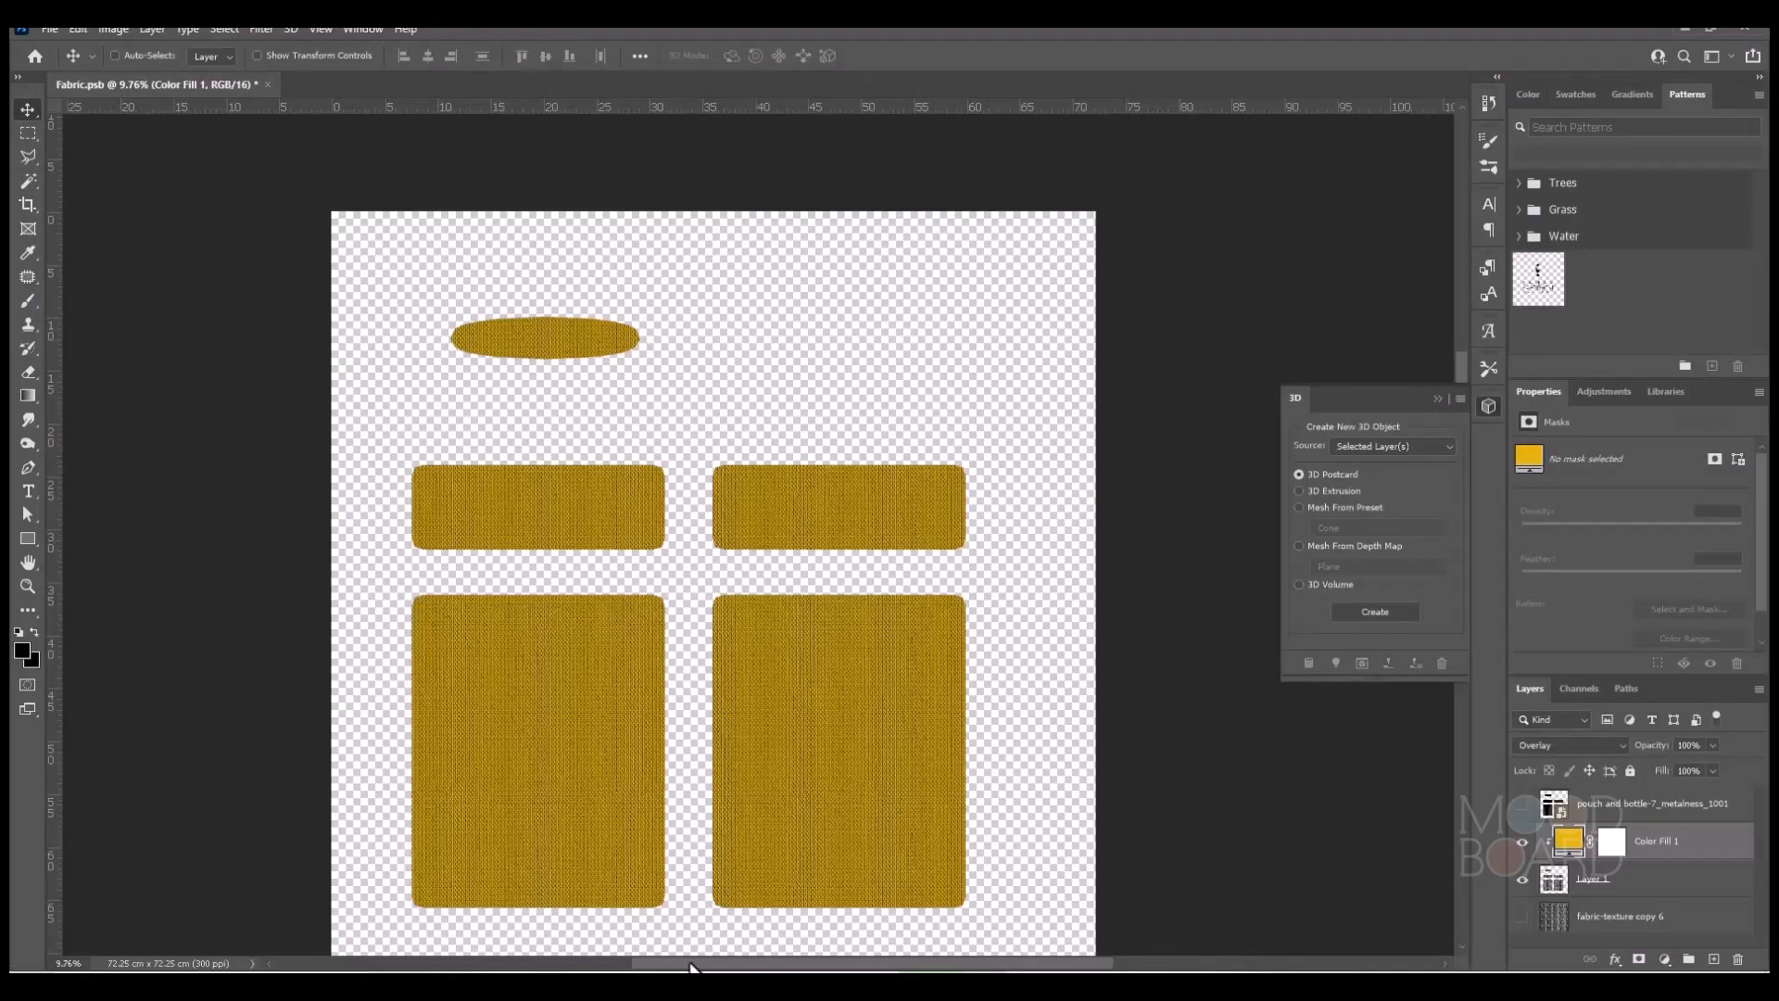
scroll(1056, 782, "up", 3, "alt")
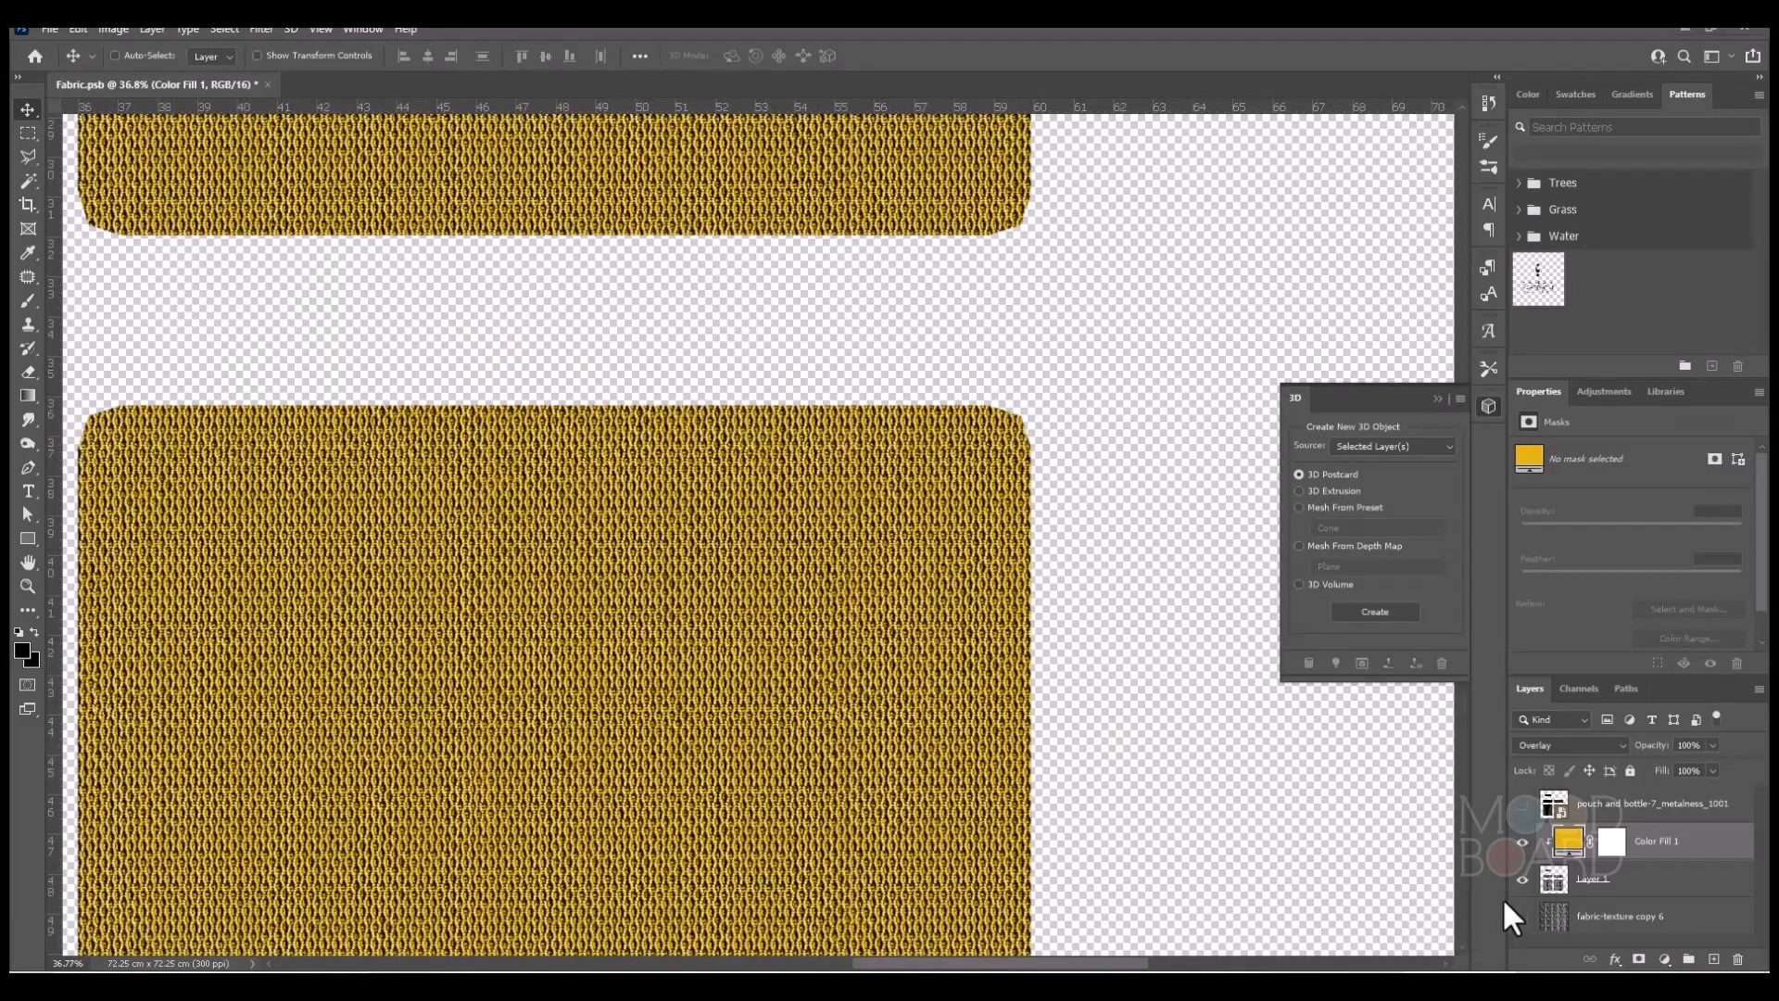
Switch to Photoshop, set the Color Fill 1 layer's blend mode to Screen, and save the texture as PNG over Fabric-dif.png with the large file size option.
left_click(1619, 747)
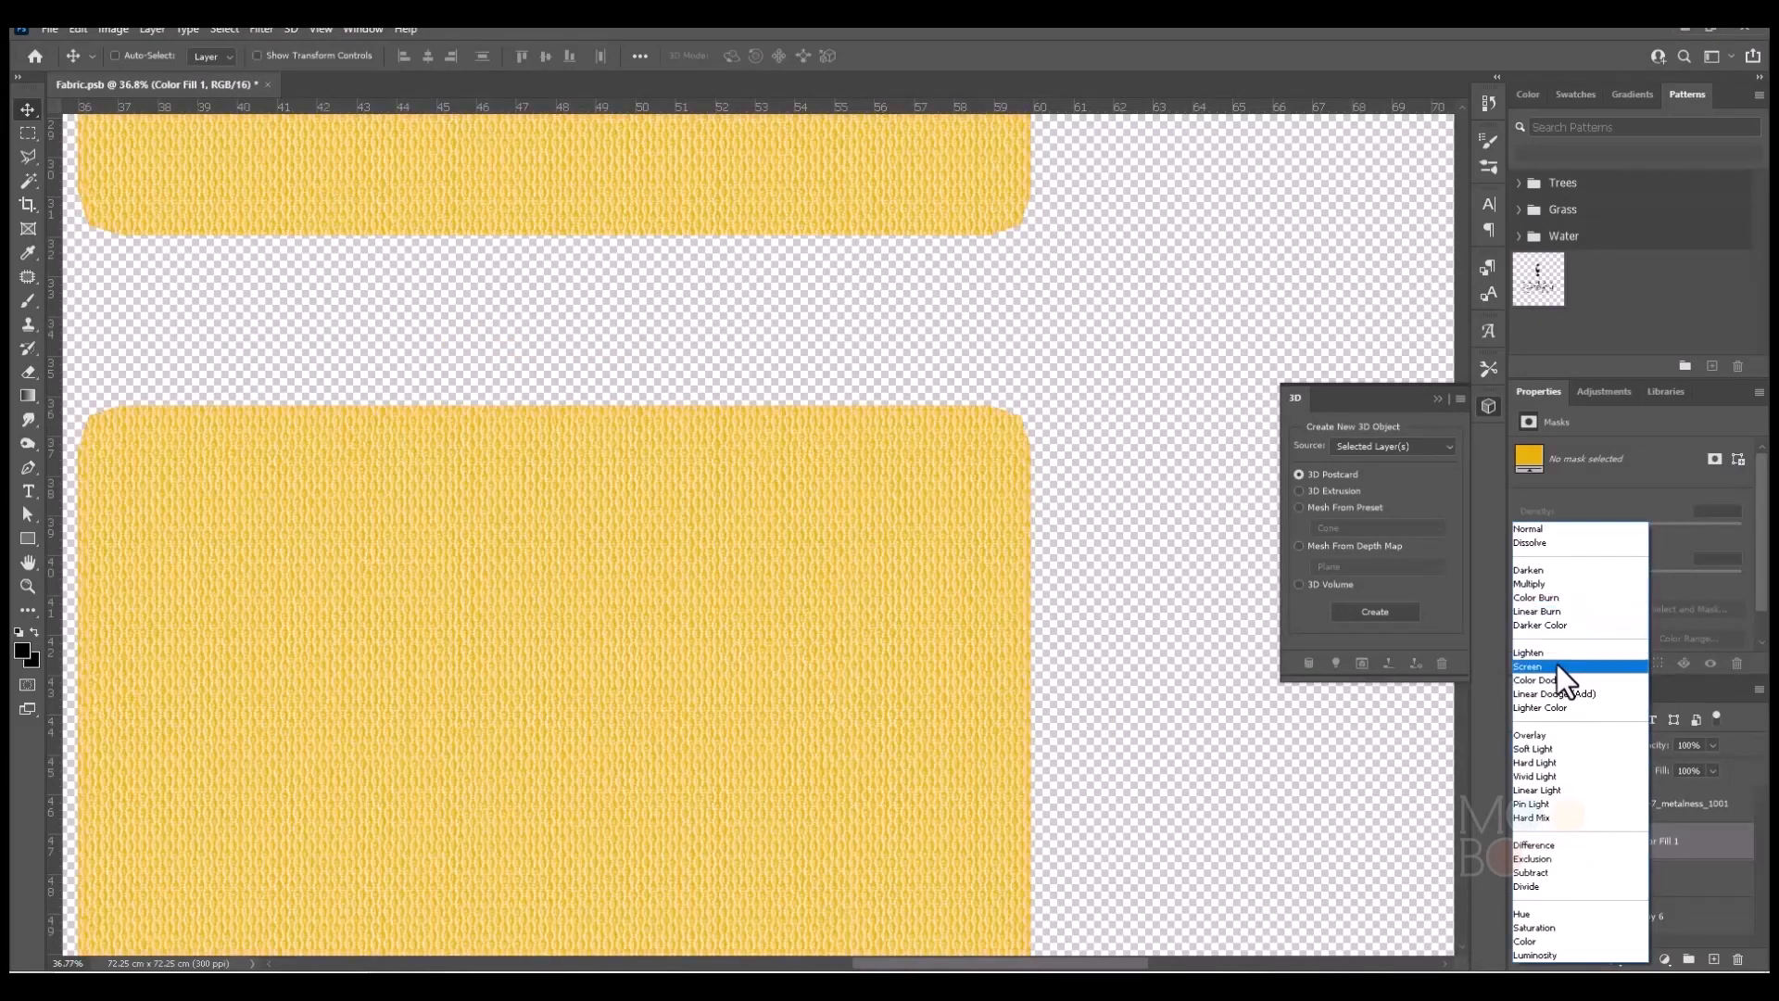
left_click(1557, 665)
left_click(49, 29)
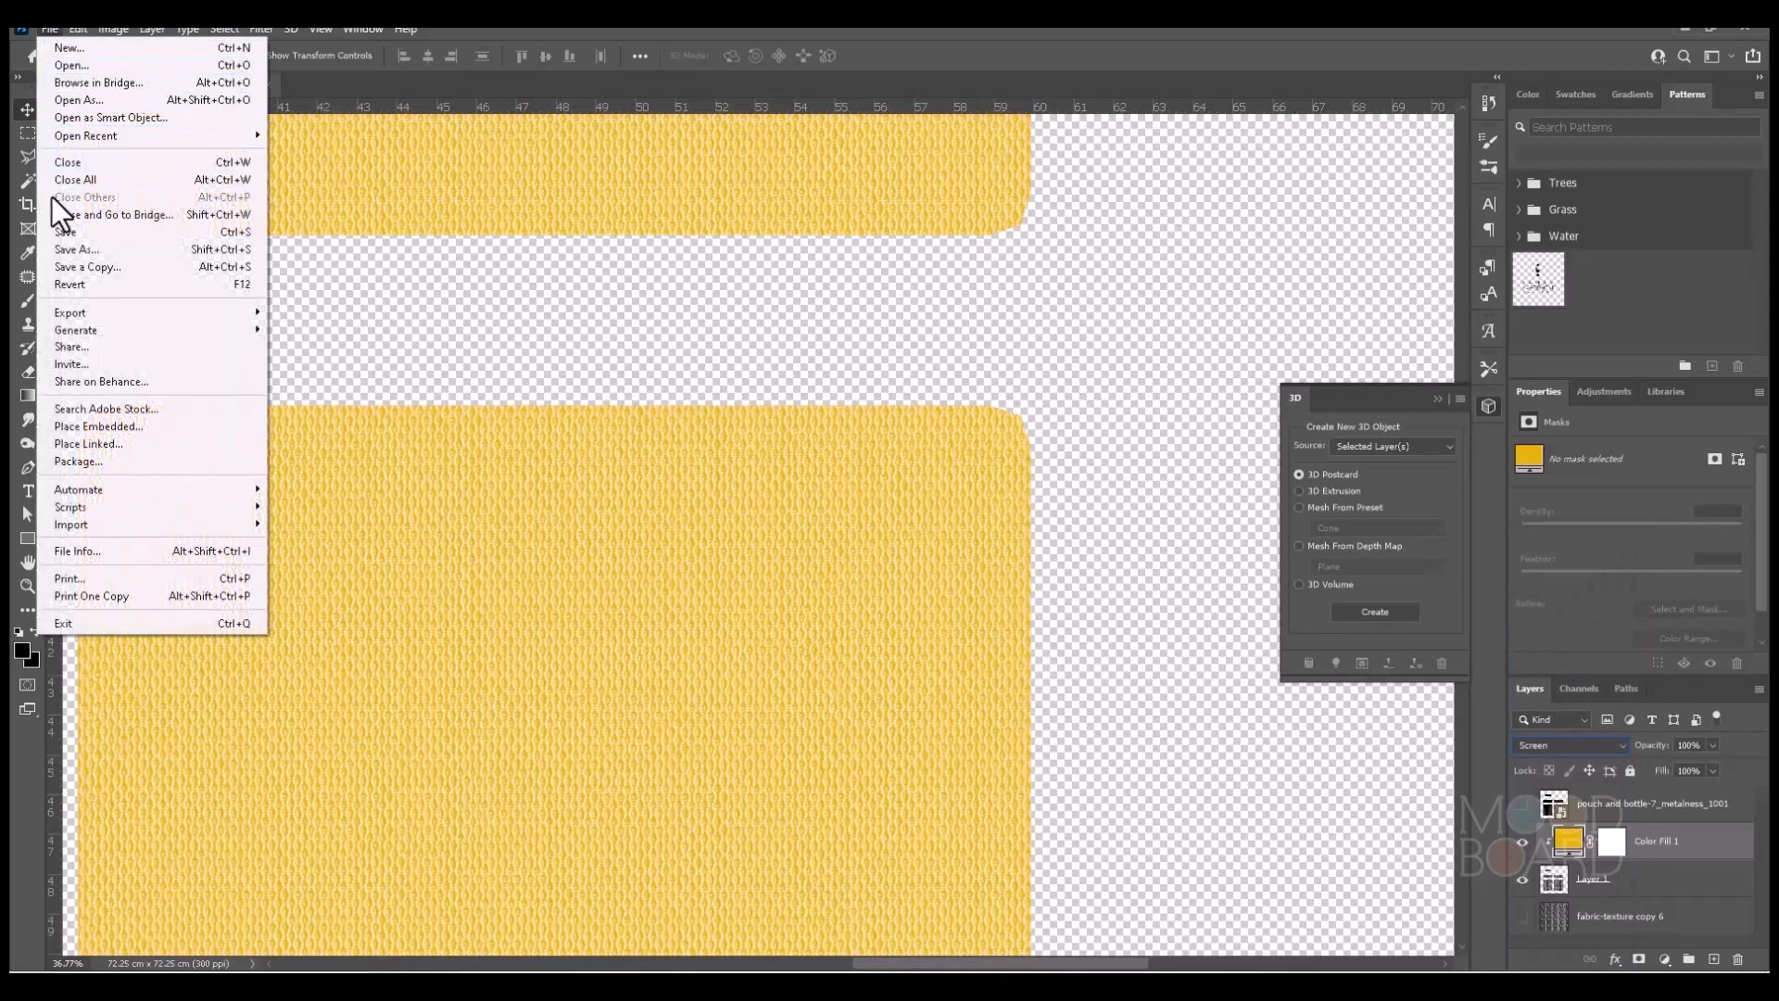
left_click(54, 252)
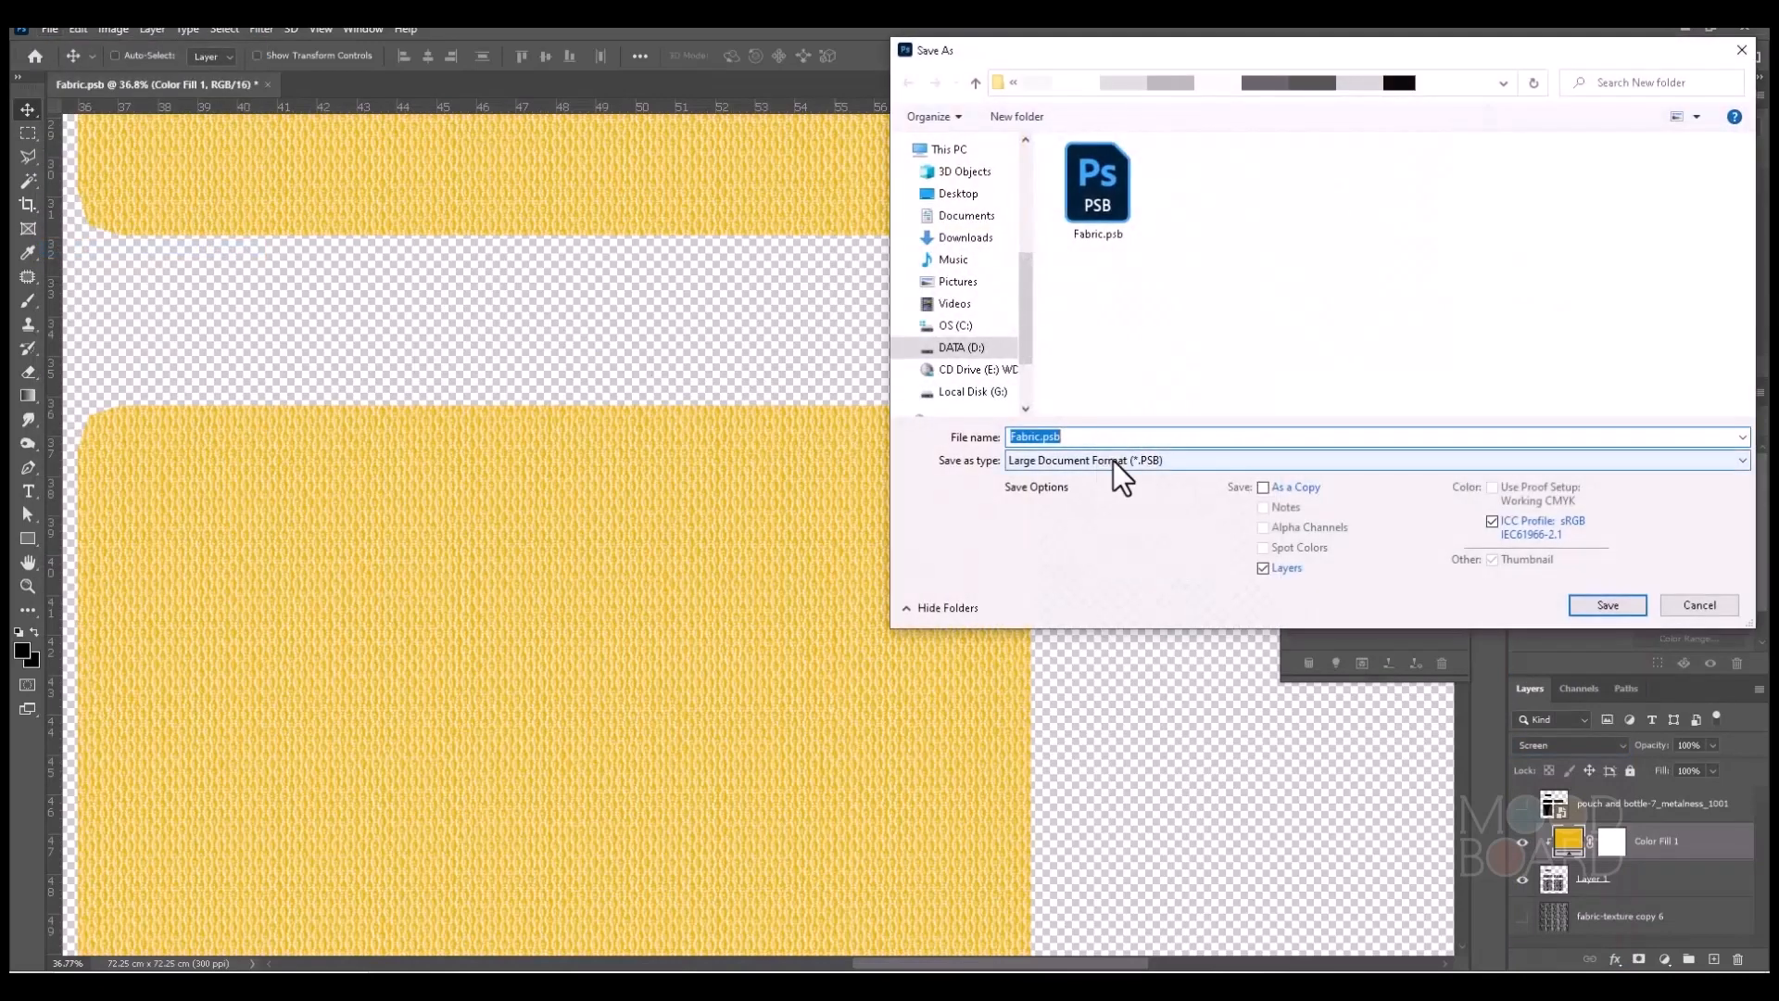
left_click(1114, 460)
left_click(1064, 630)
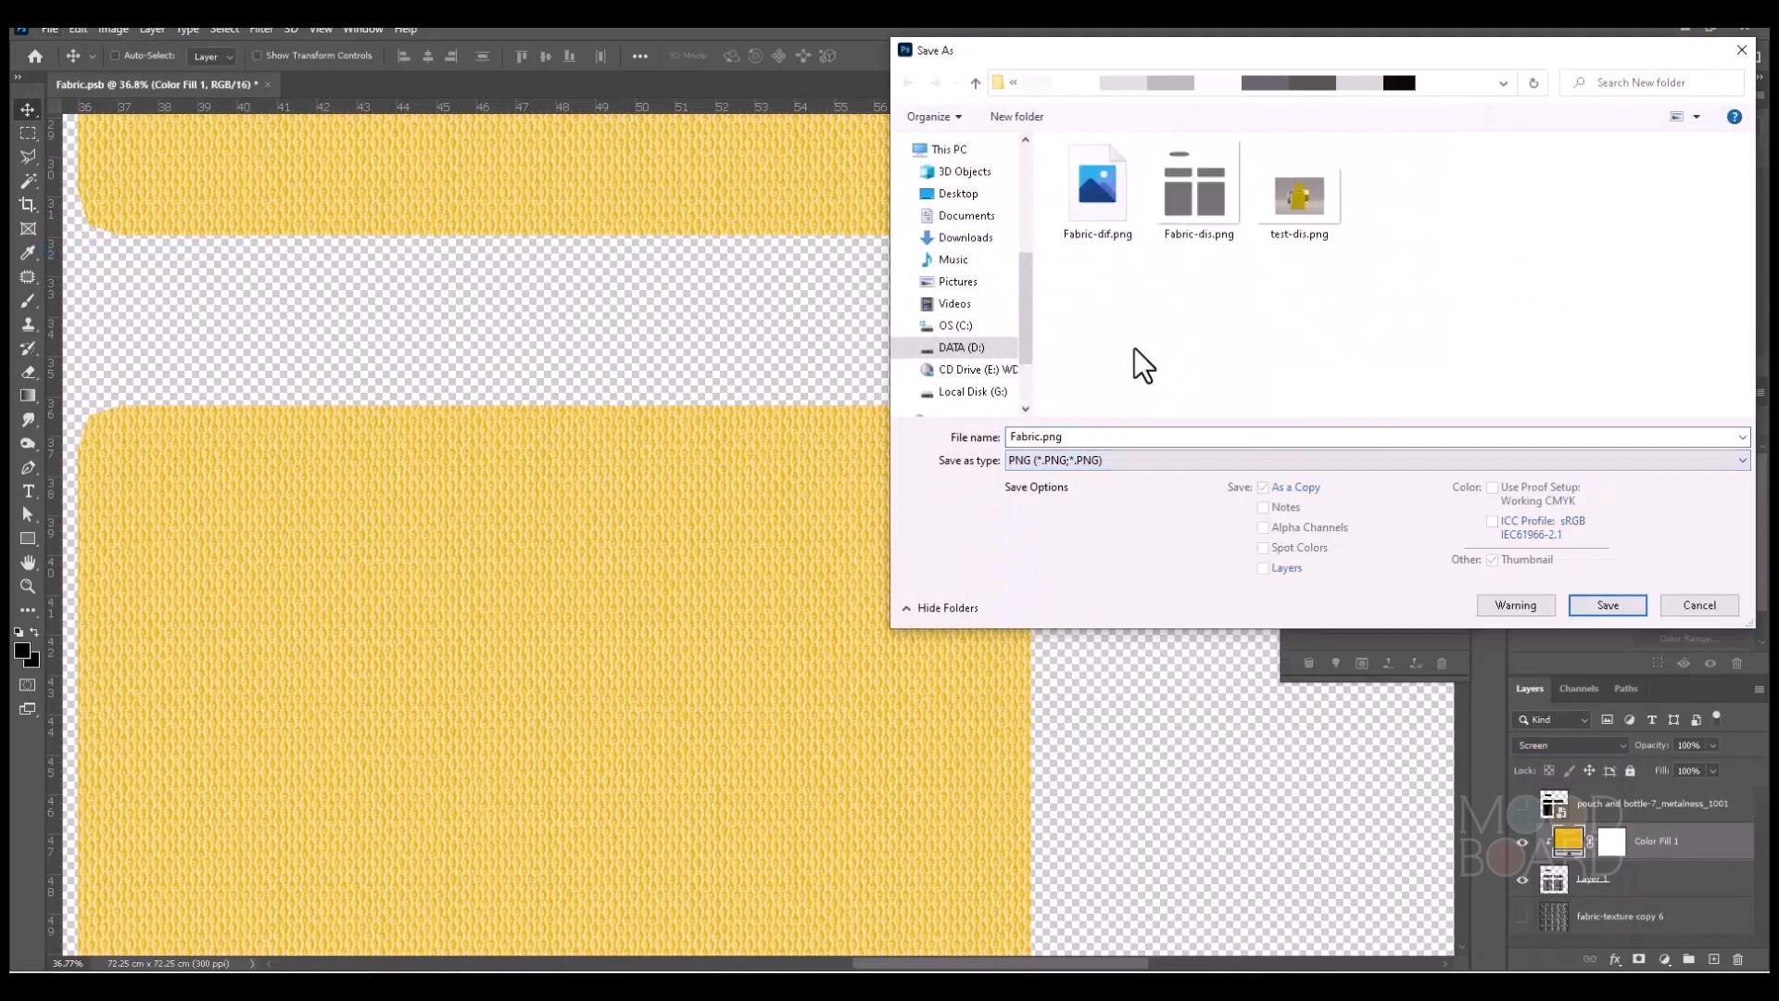
left_click(1094, 213)
left_click(1607, 605)
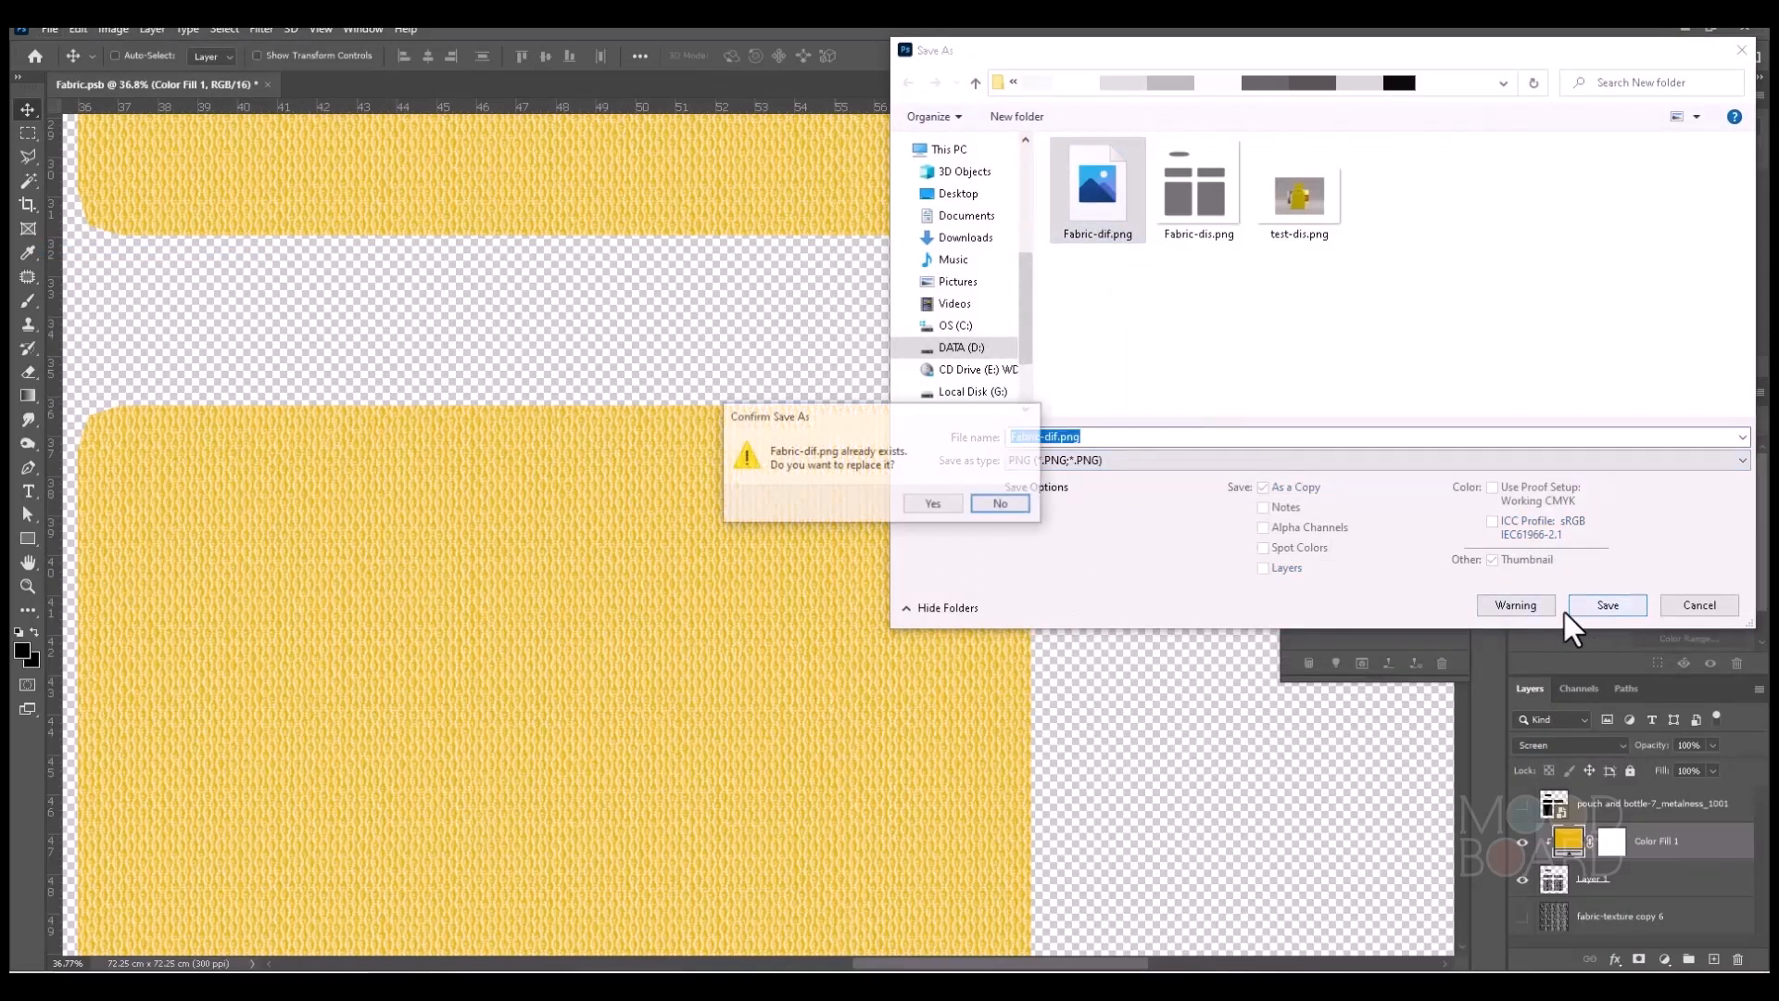
left_click(936, 502)
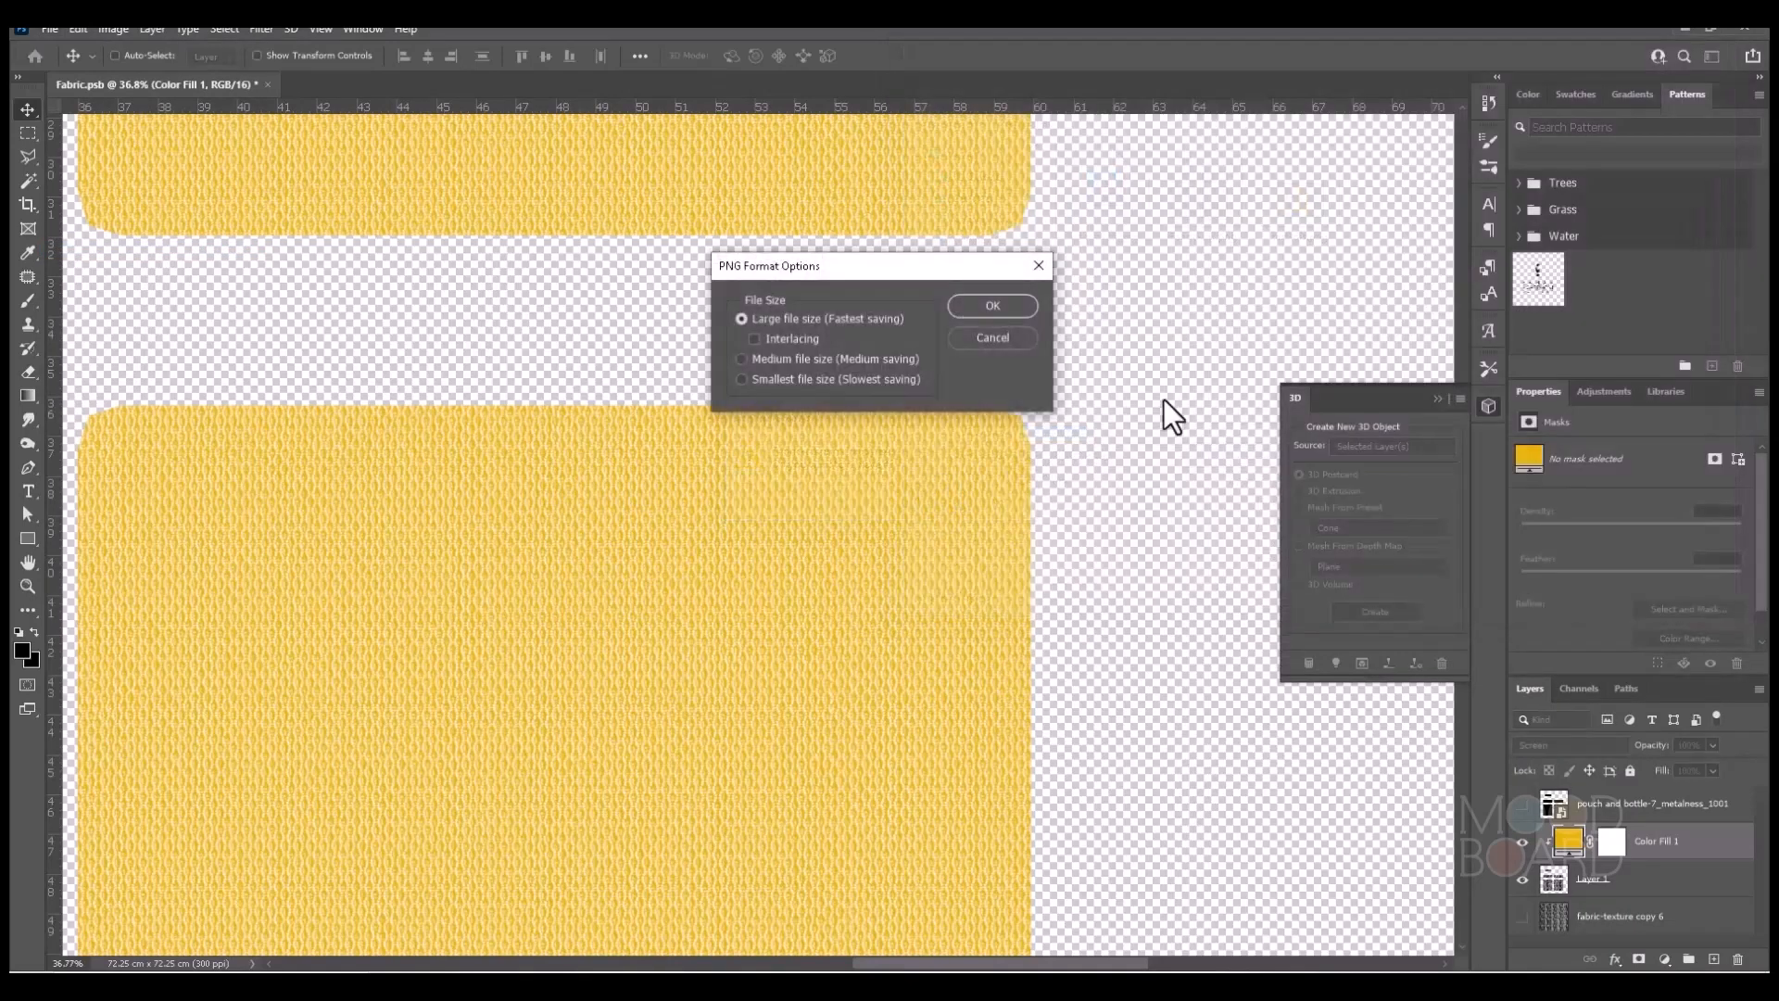
left_click(978, 304)
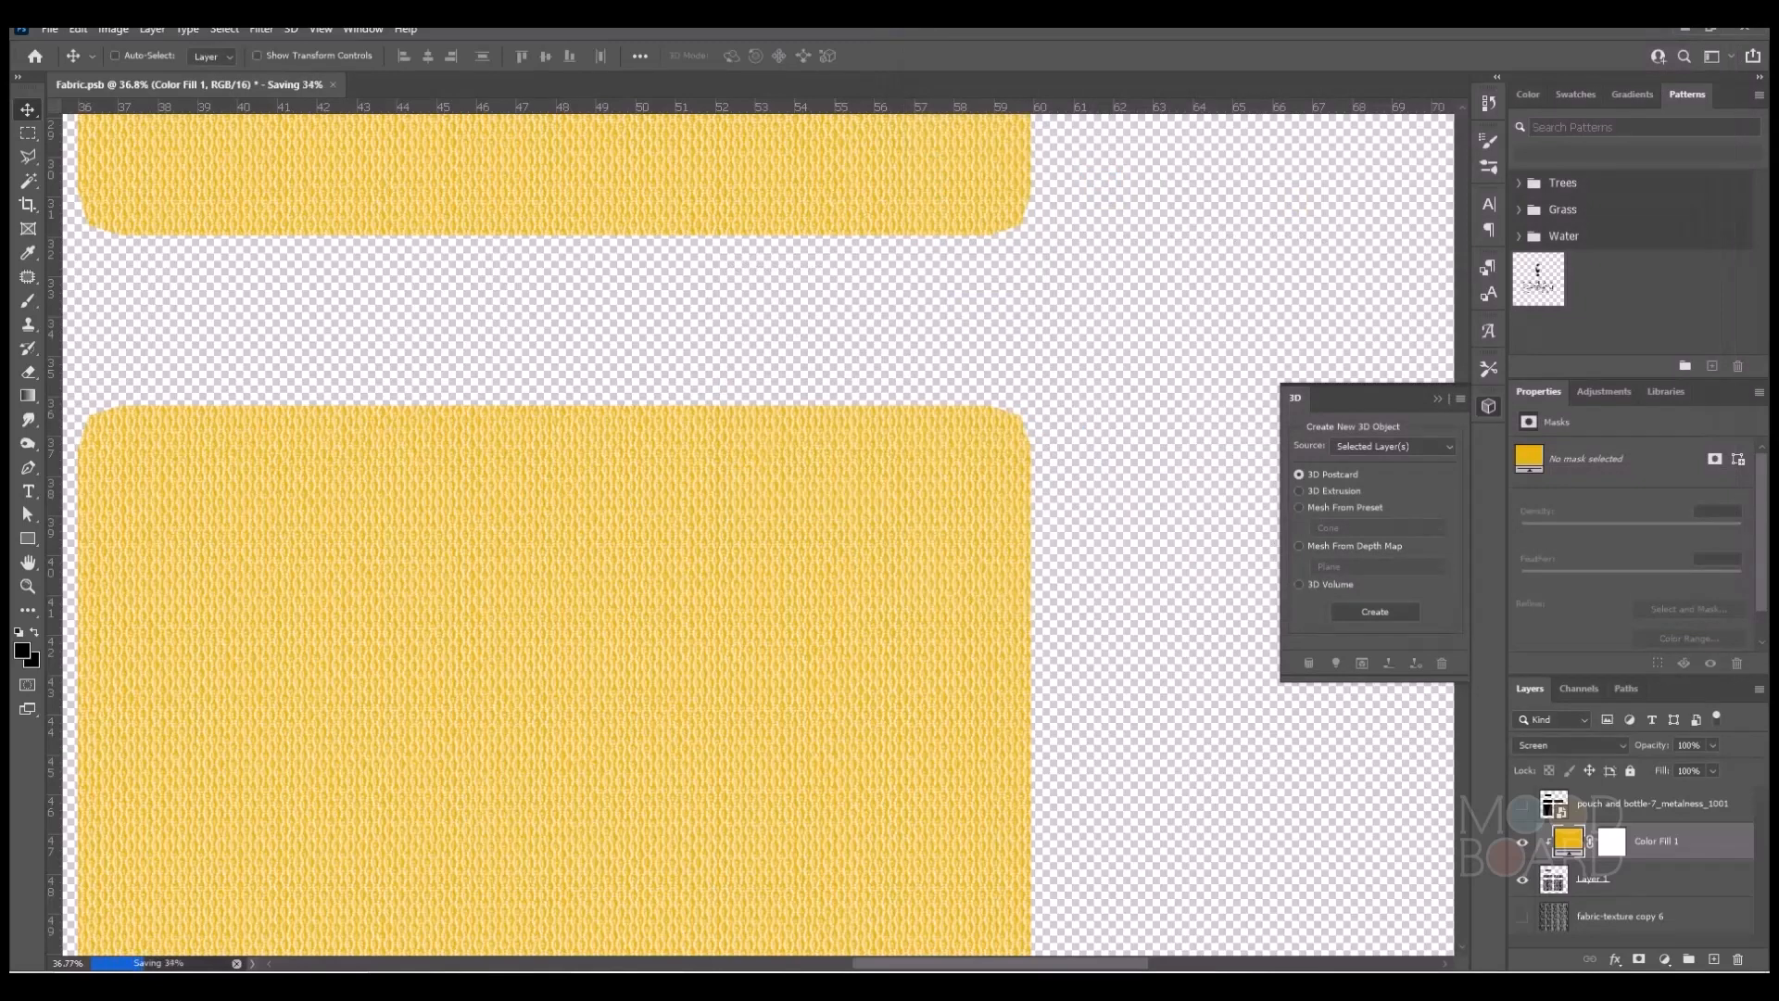
Switch to 3ds Max and save the finished pouch render as test-dif-1.png, a 48-bit RGB PNG with alpha channel.
mouse_move(952, 984)
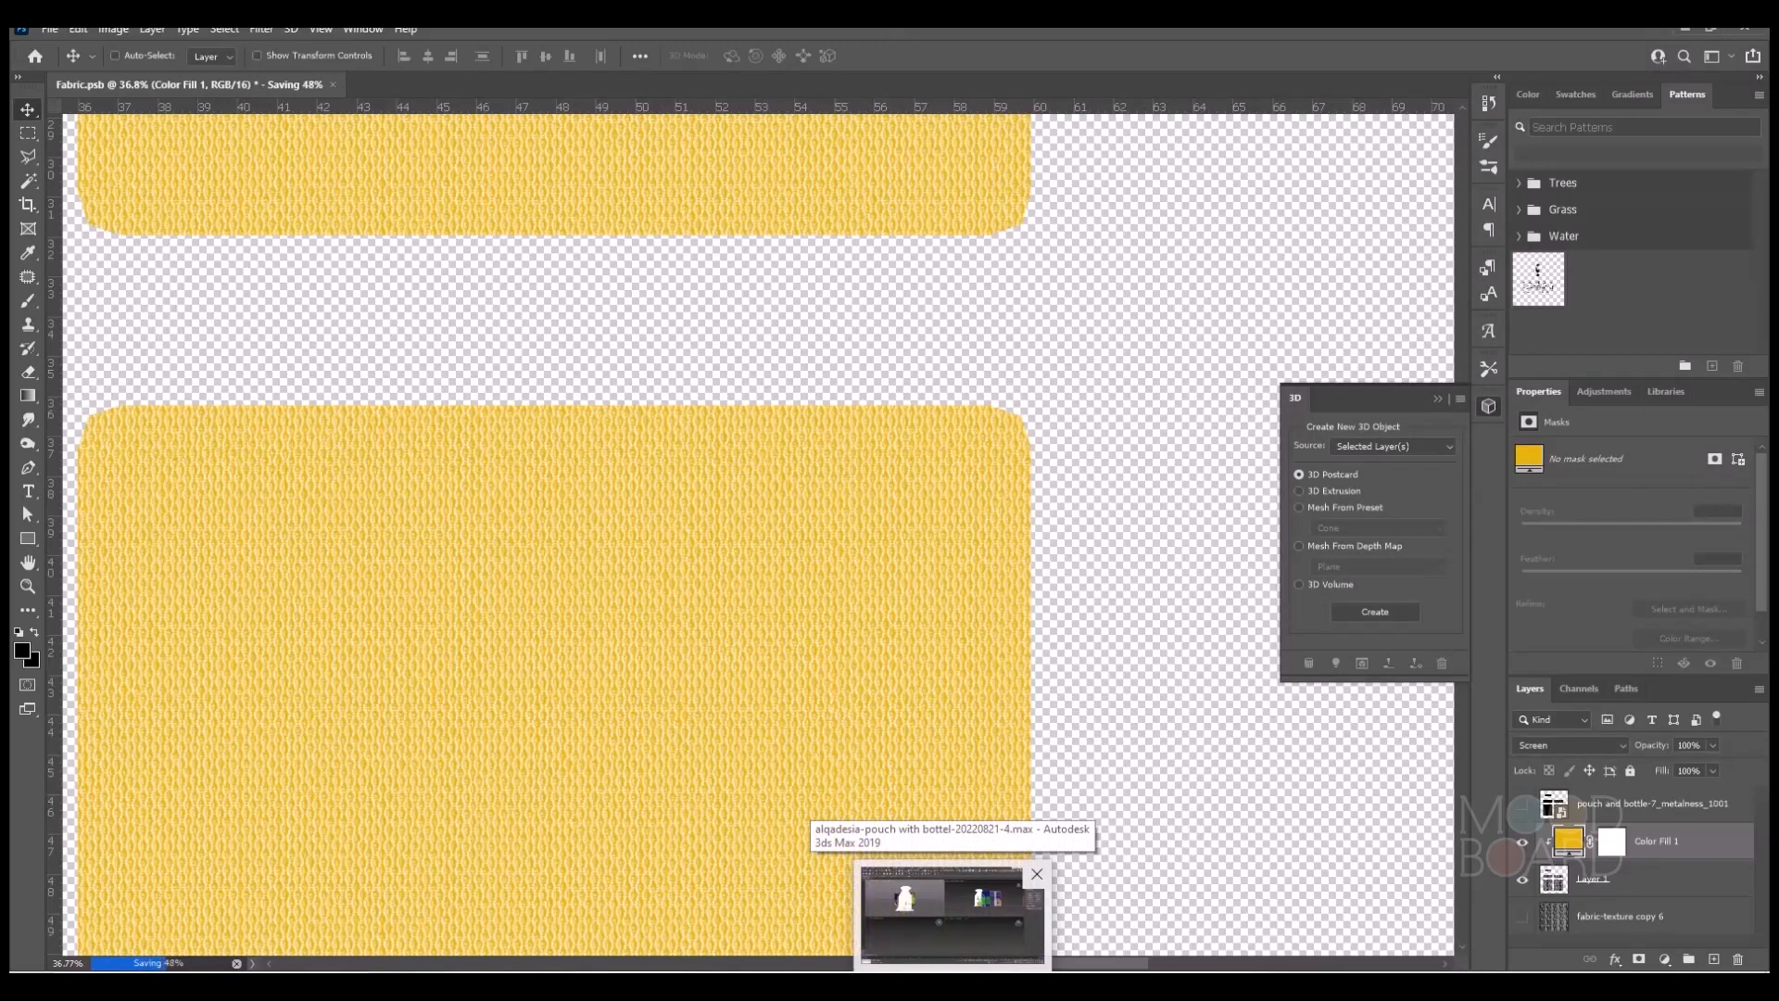
left_click(953, 915)
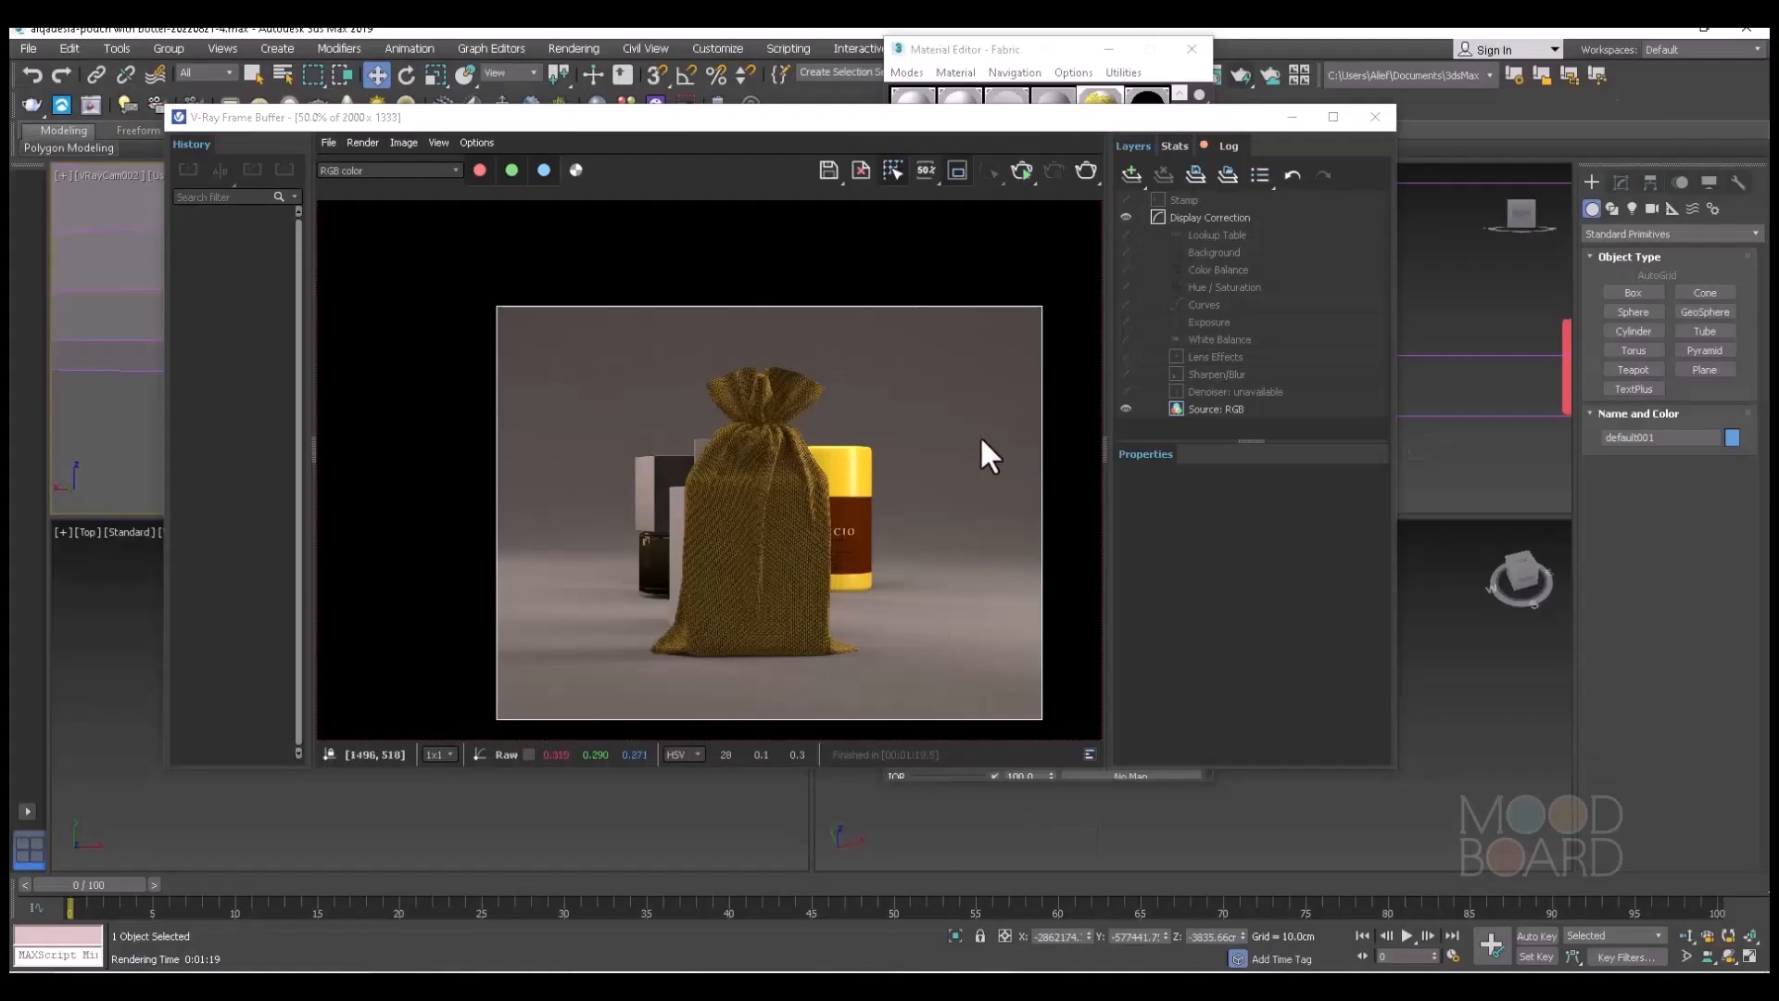
scroll(759, 471, "up", 2)
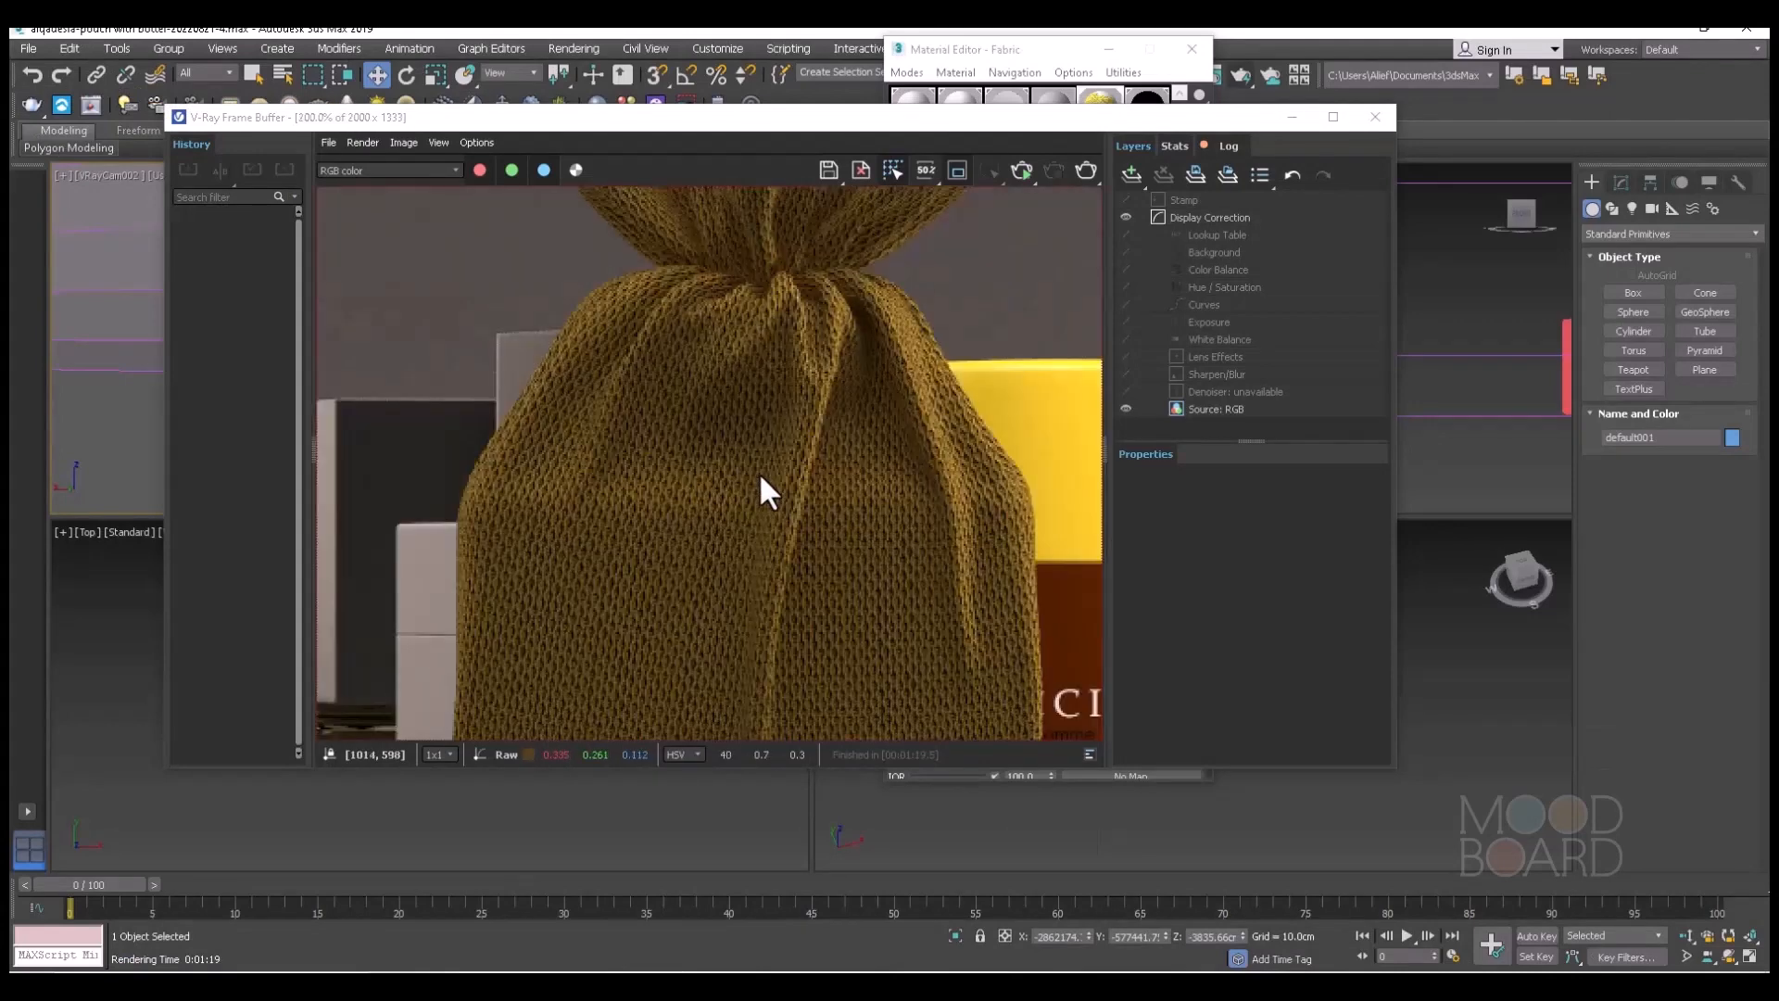
scroll(760, 459, "down", 1)
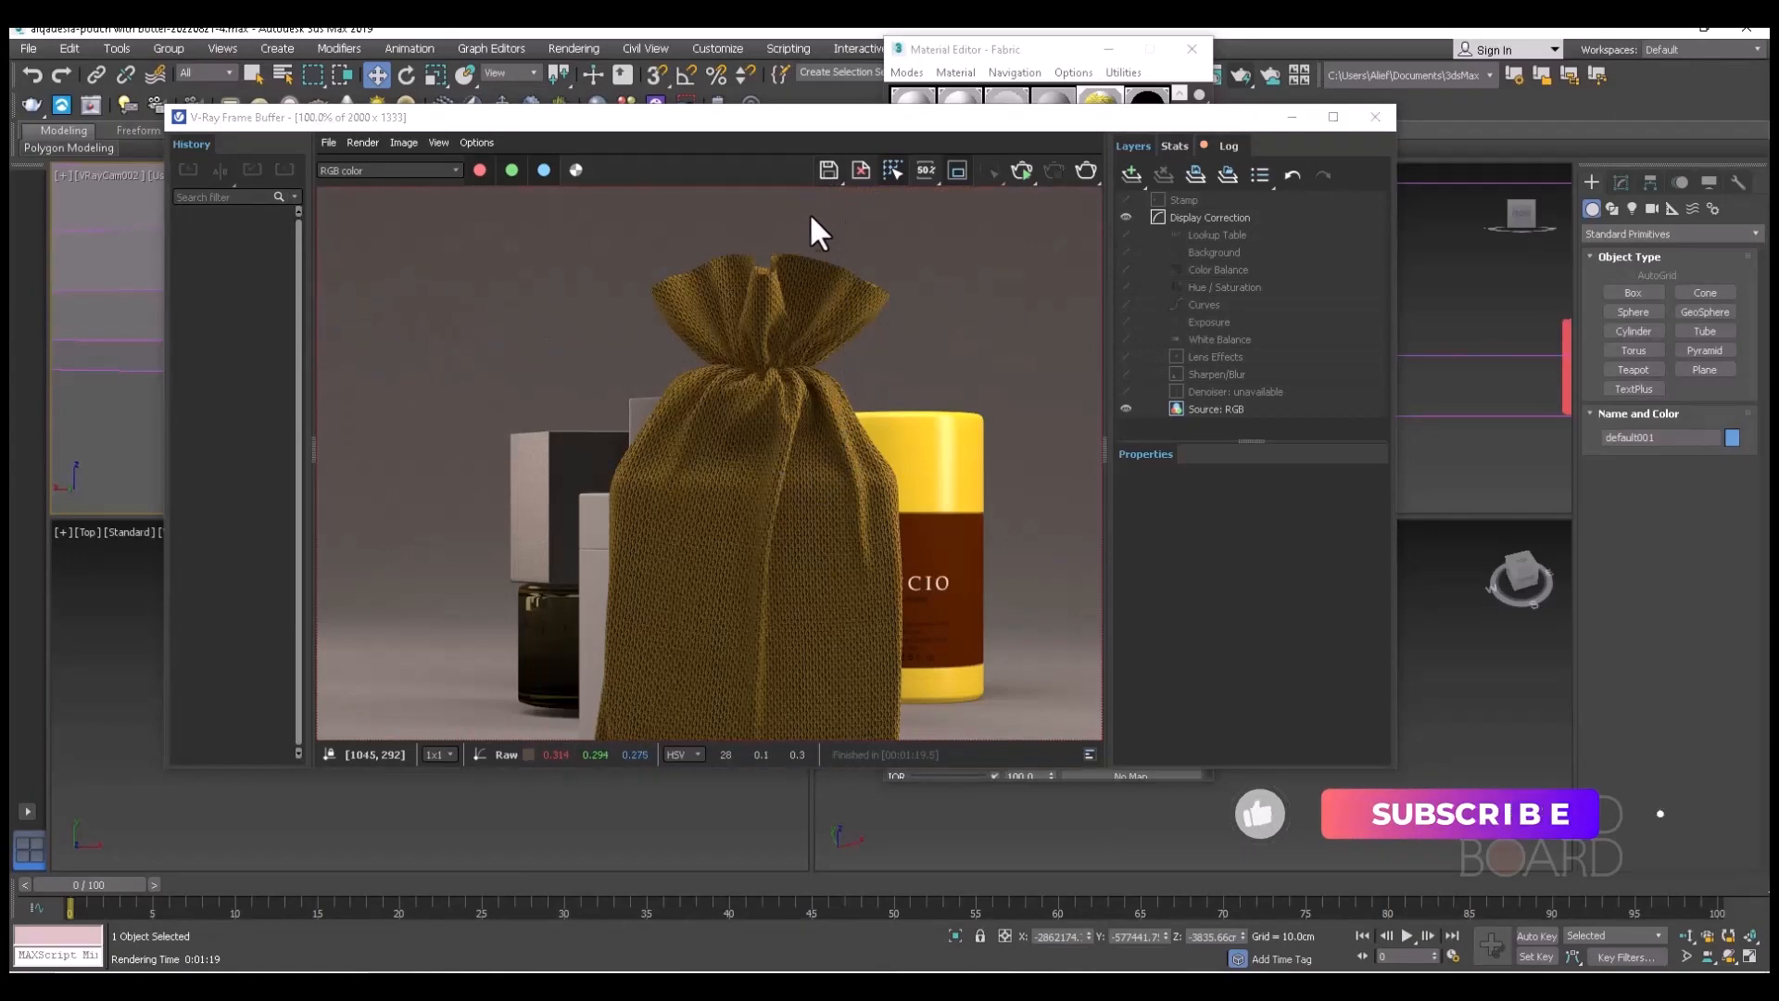
left_click(829, 169)
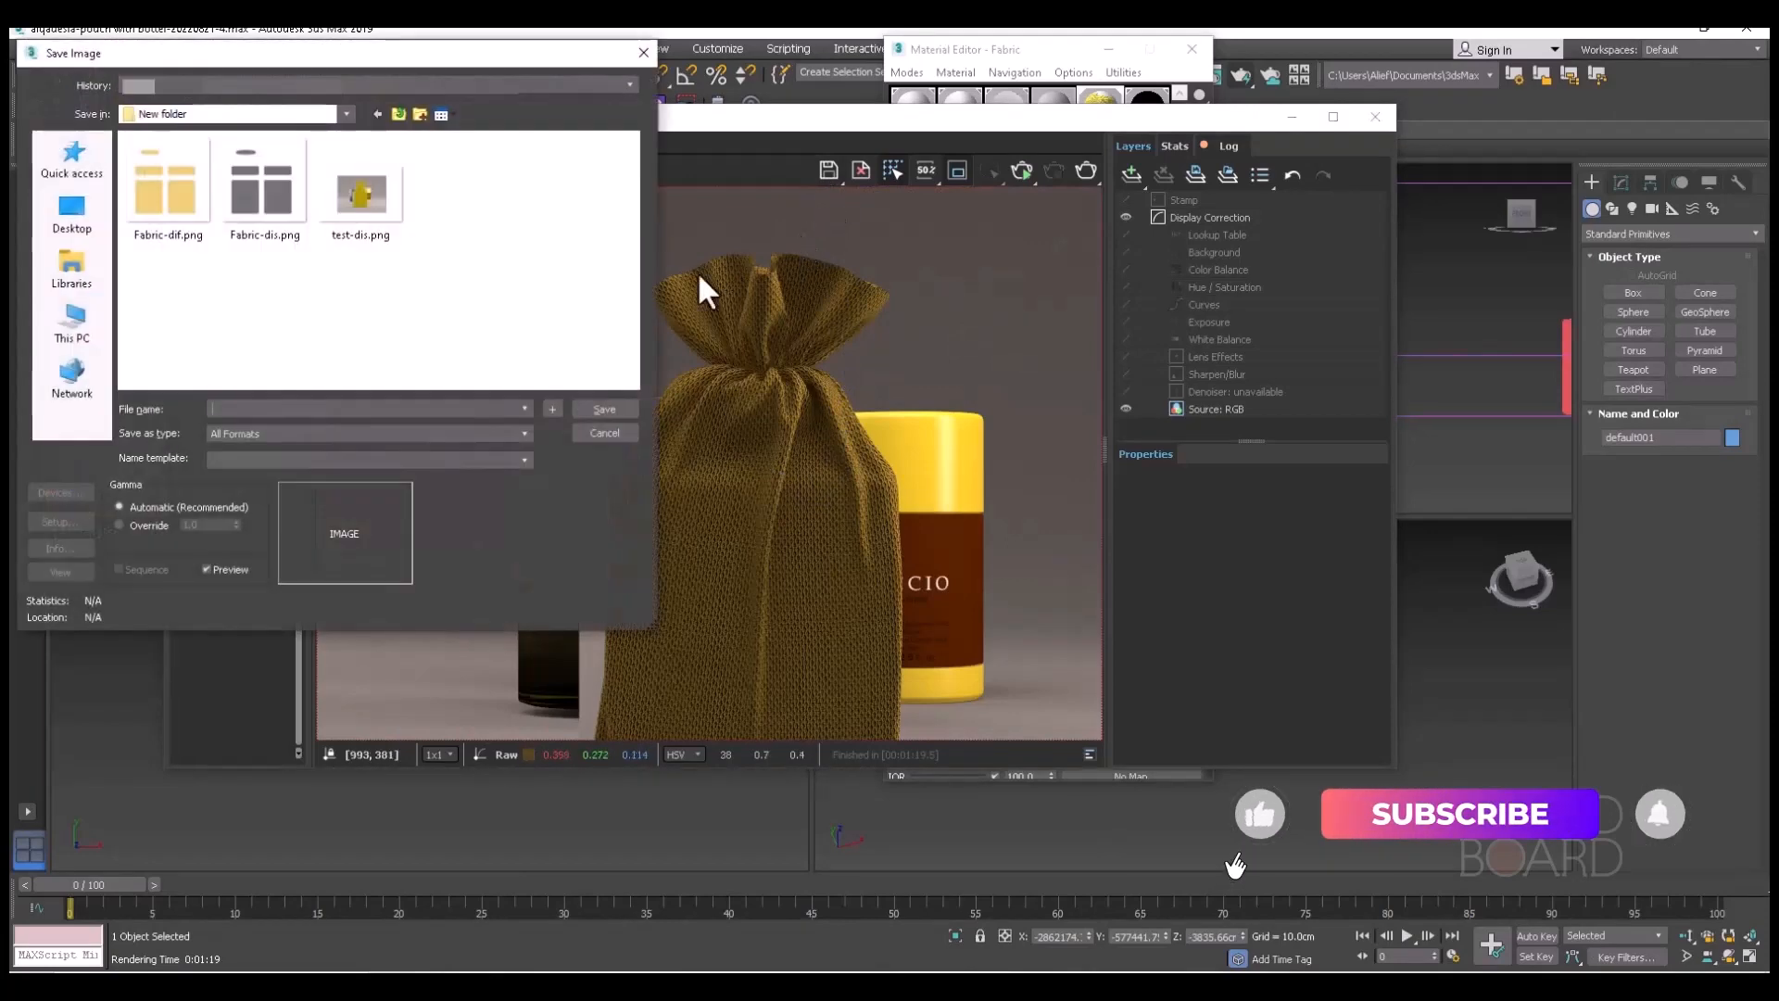
left_click(363, 191)
left_click(247, 412)
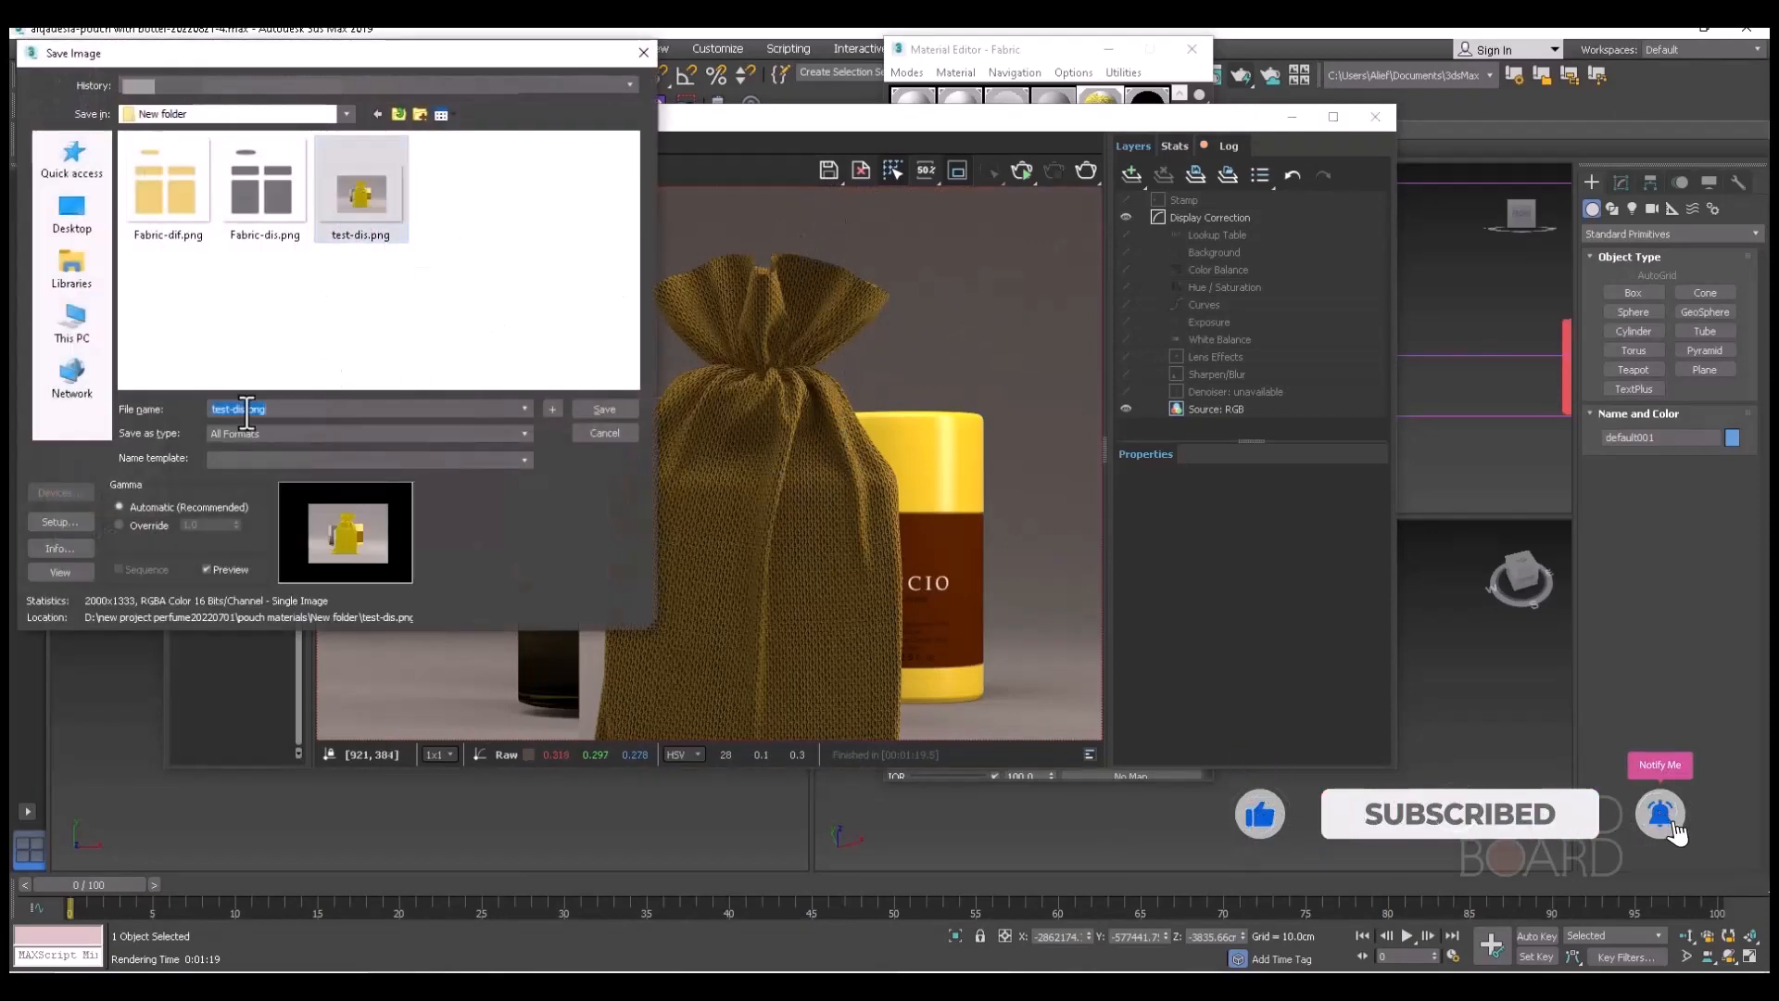
left_click_drag(244, 413, 238, 410)
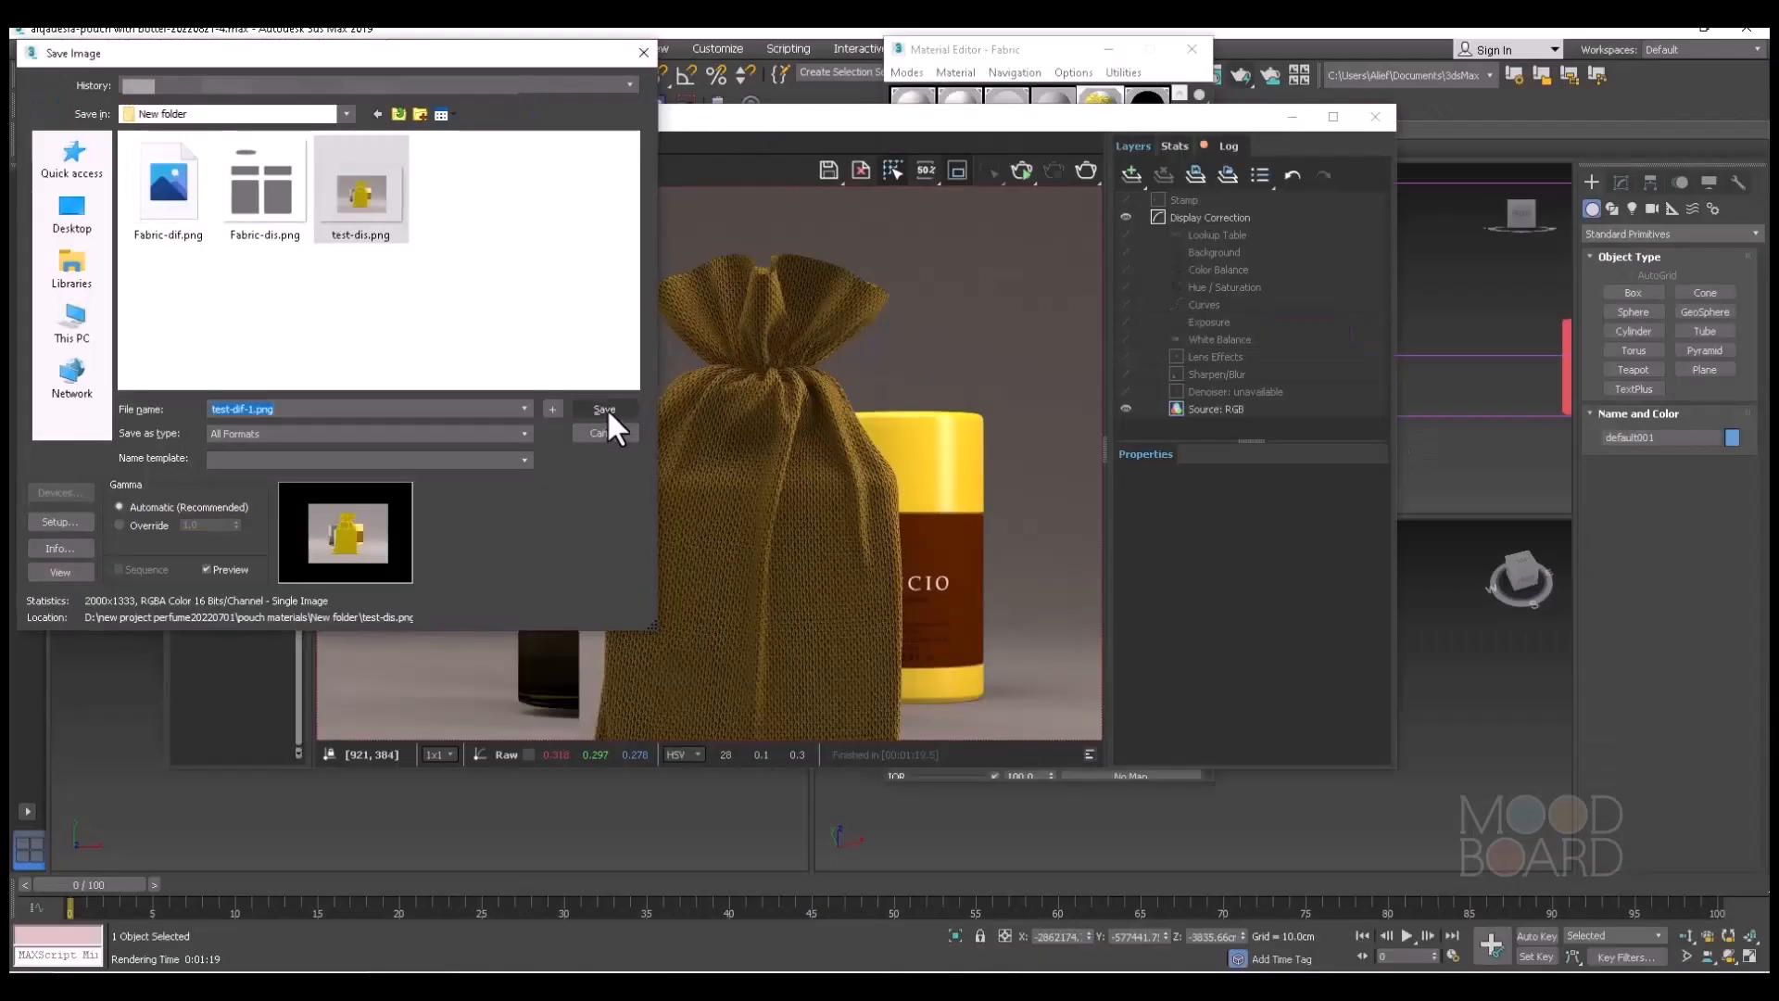
left_click(607, 412)
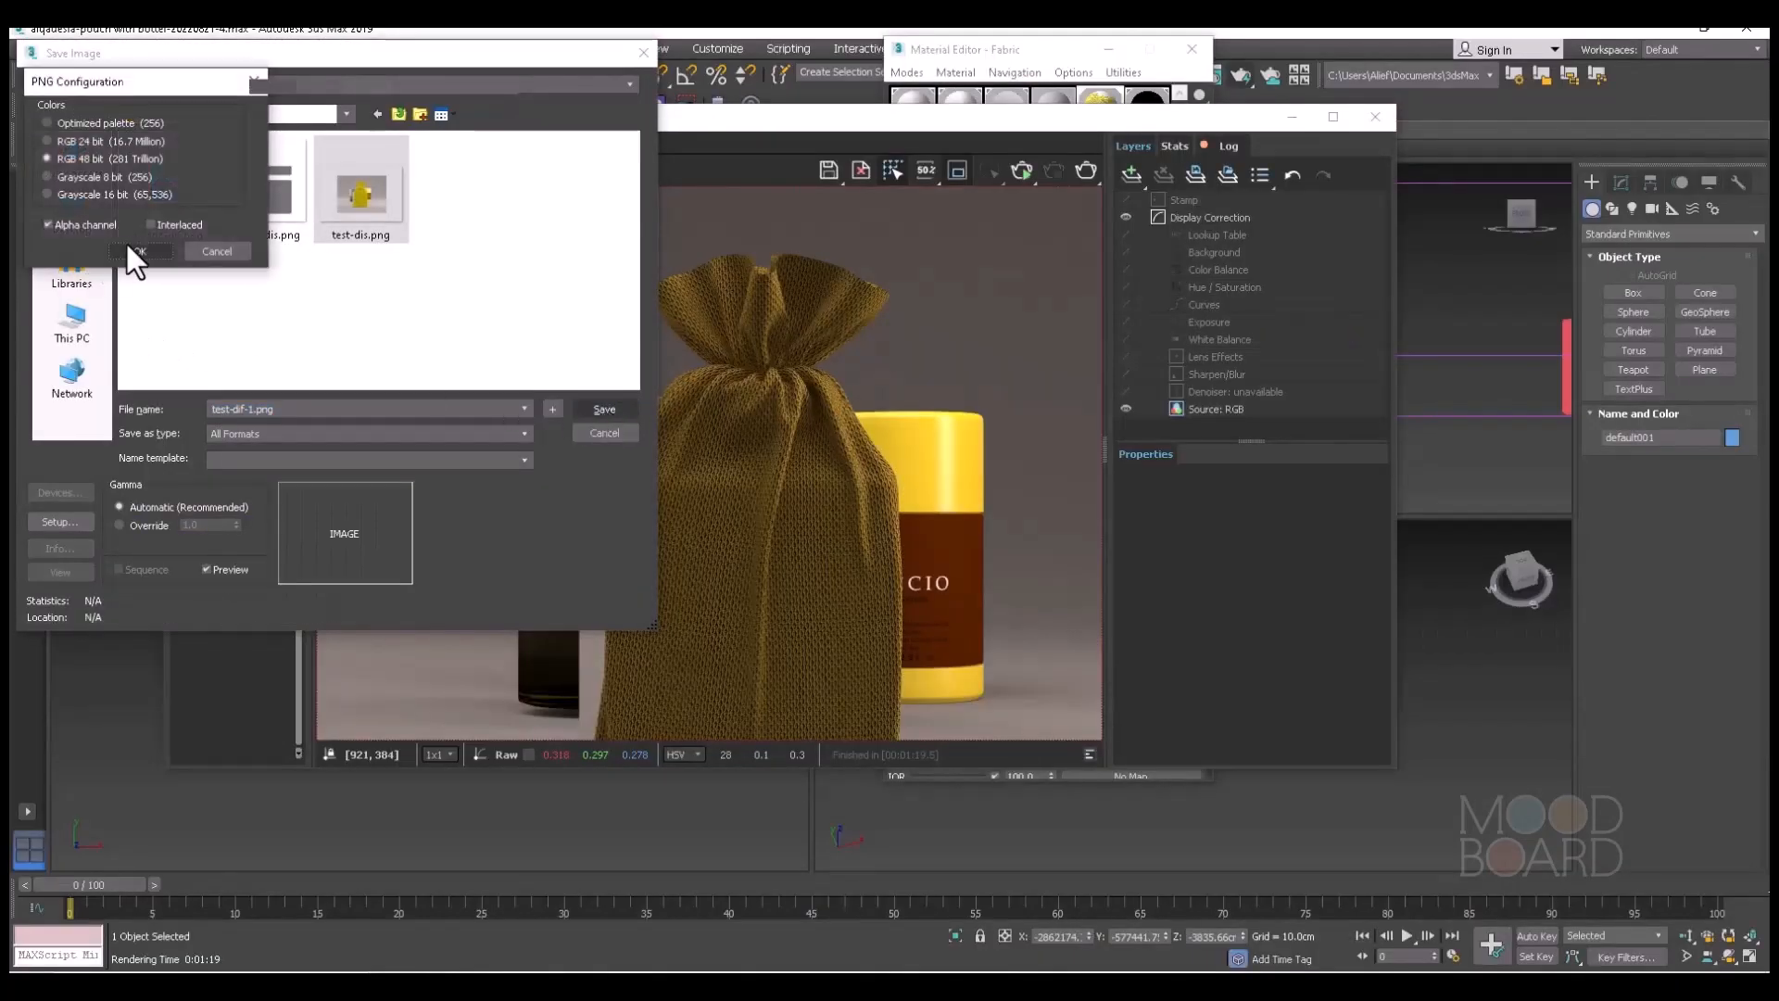
left_click(135, 252)
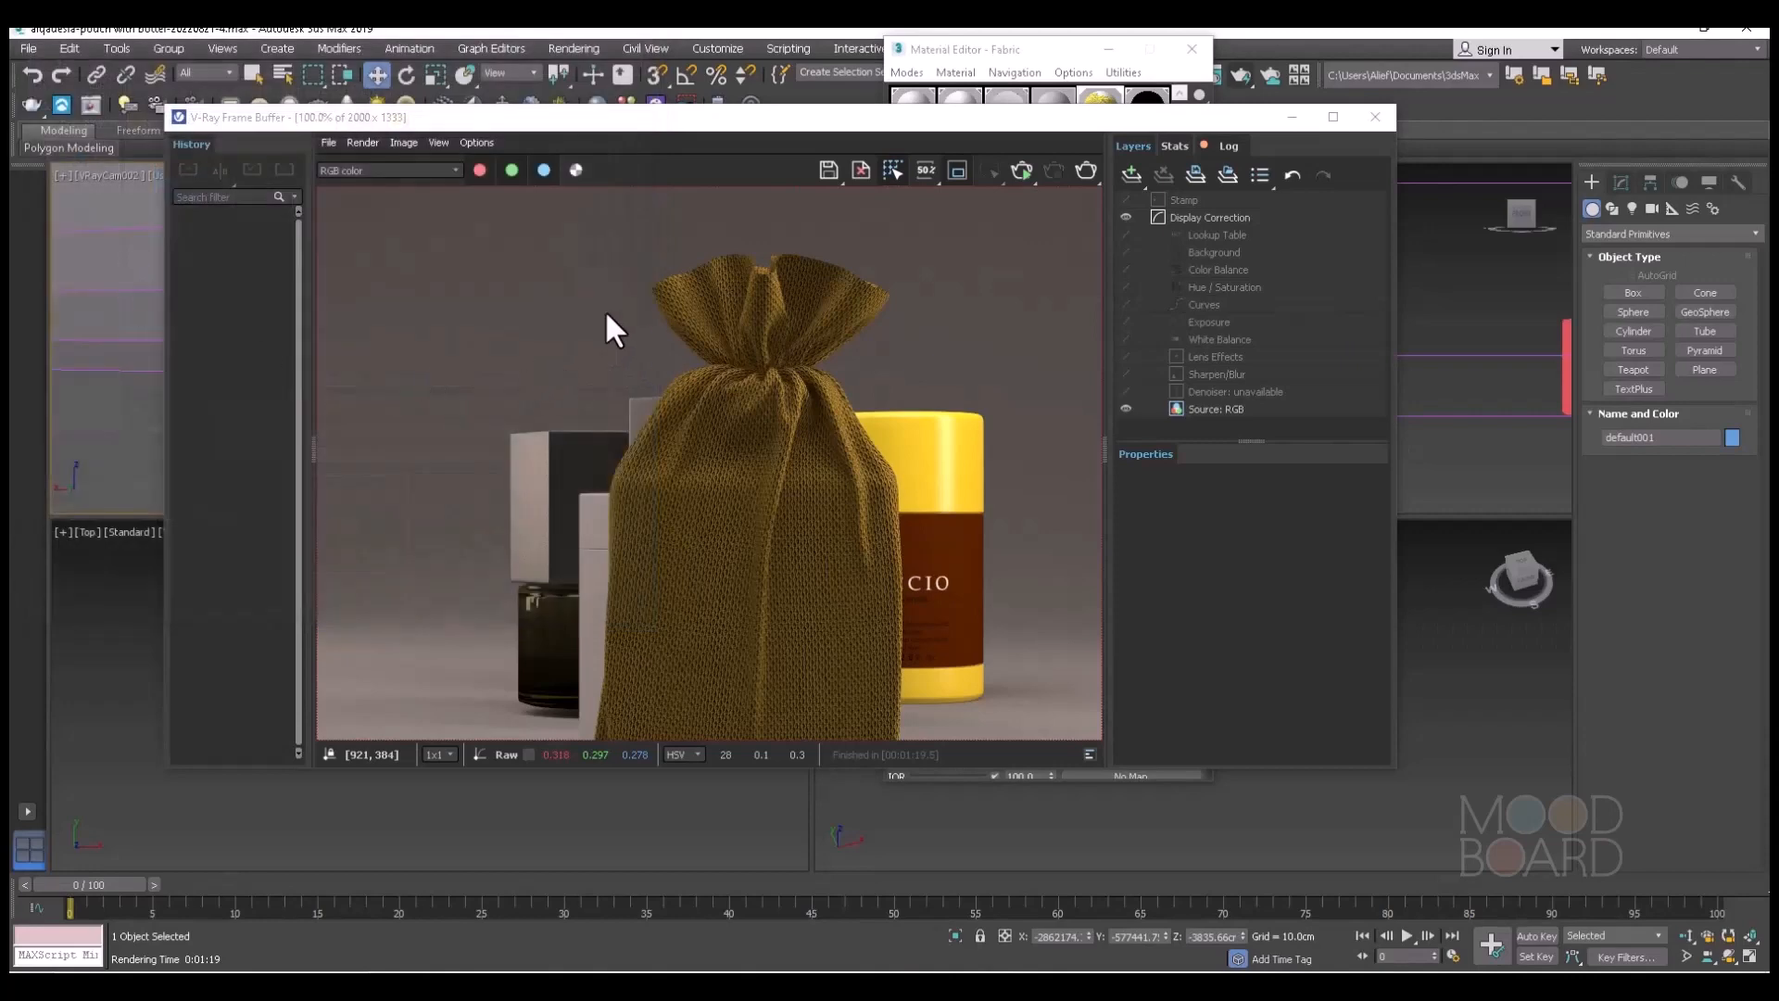
Load the updated Fabric-dif.png again as the Fabric material's diffuse bitmap.
left_click_drag(1175, 121, 1149, 257)
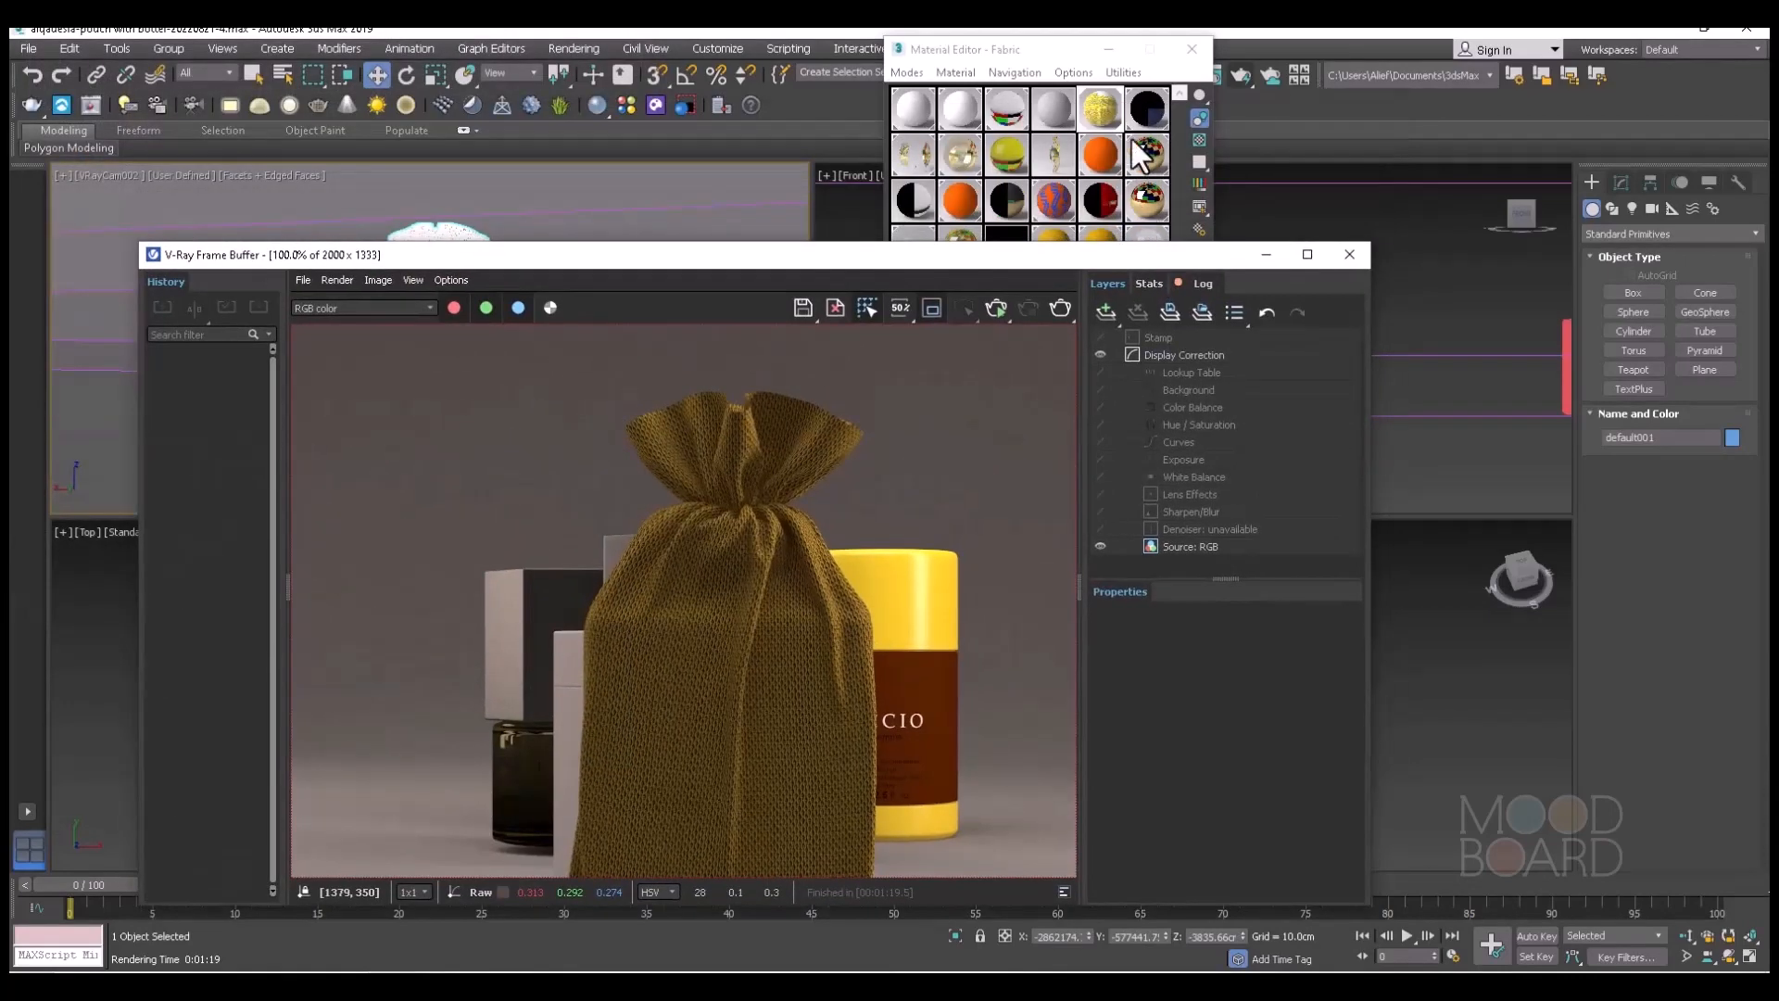
left_click(1099, 105)
scroll(1056, 436, "up", 5)
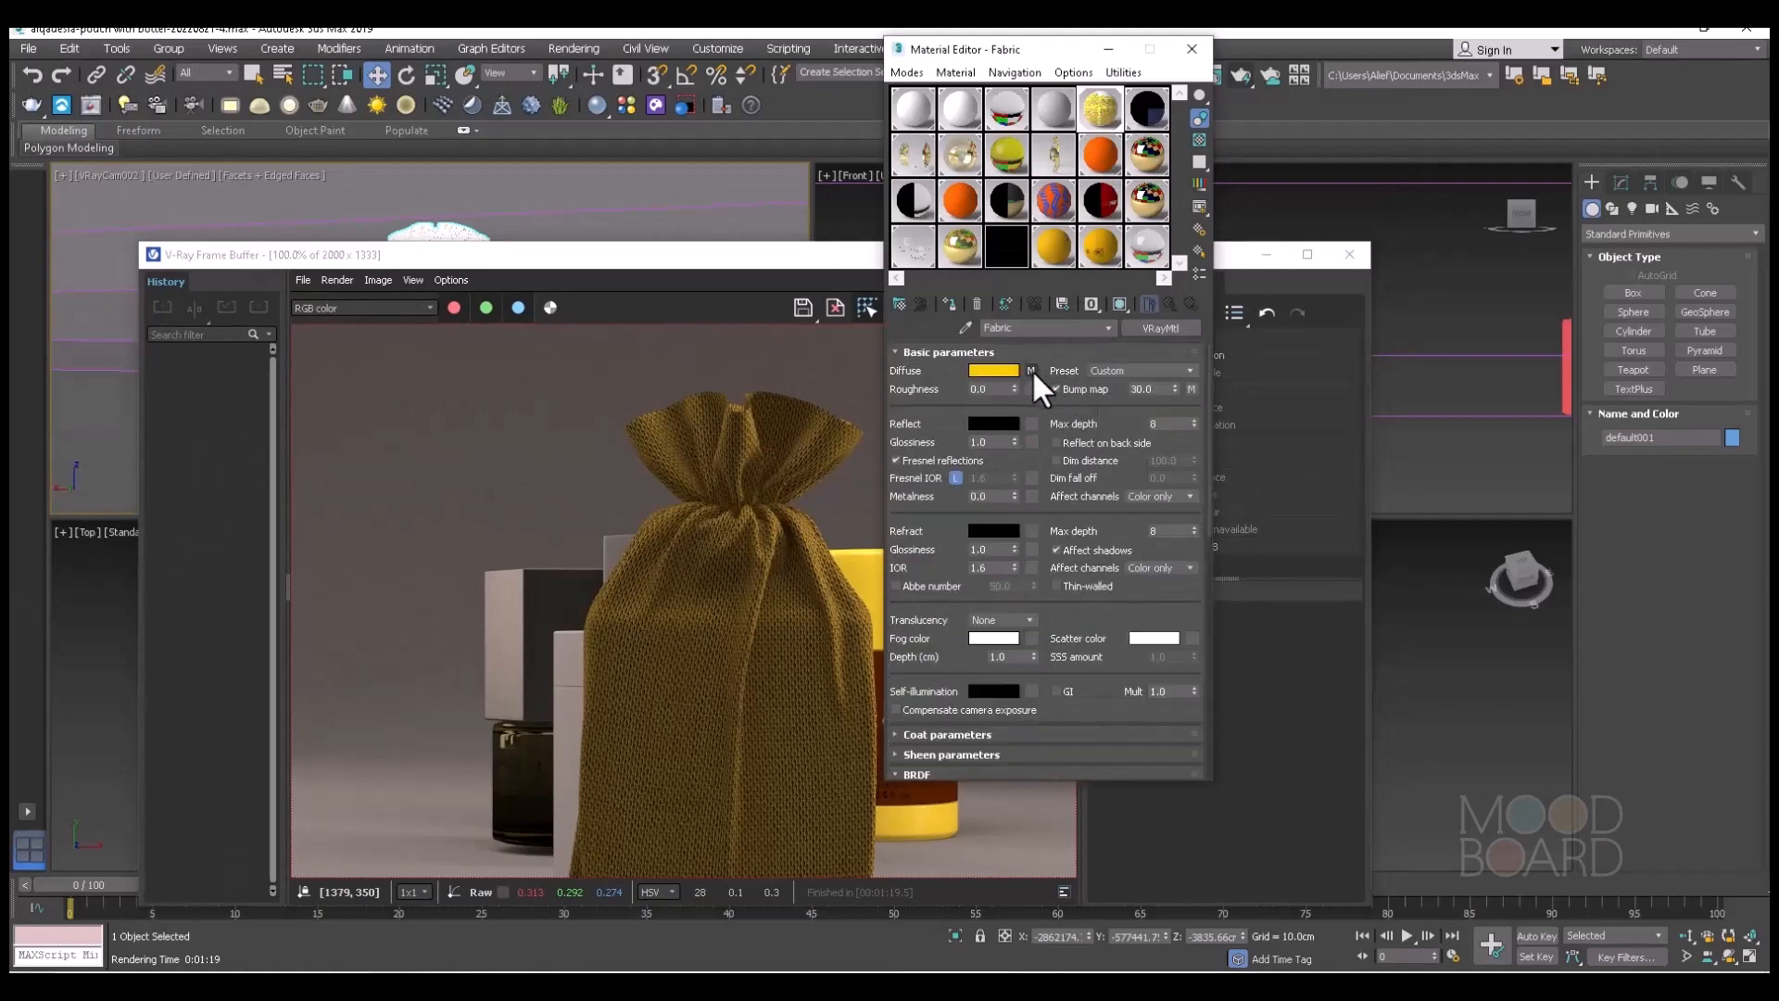
left_click(1031, 370)
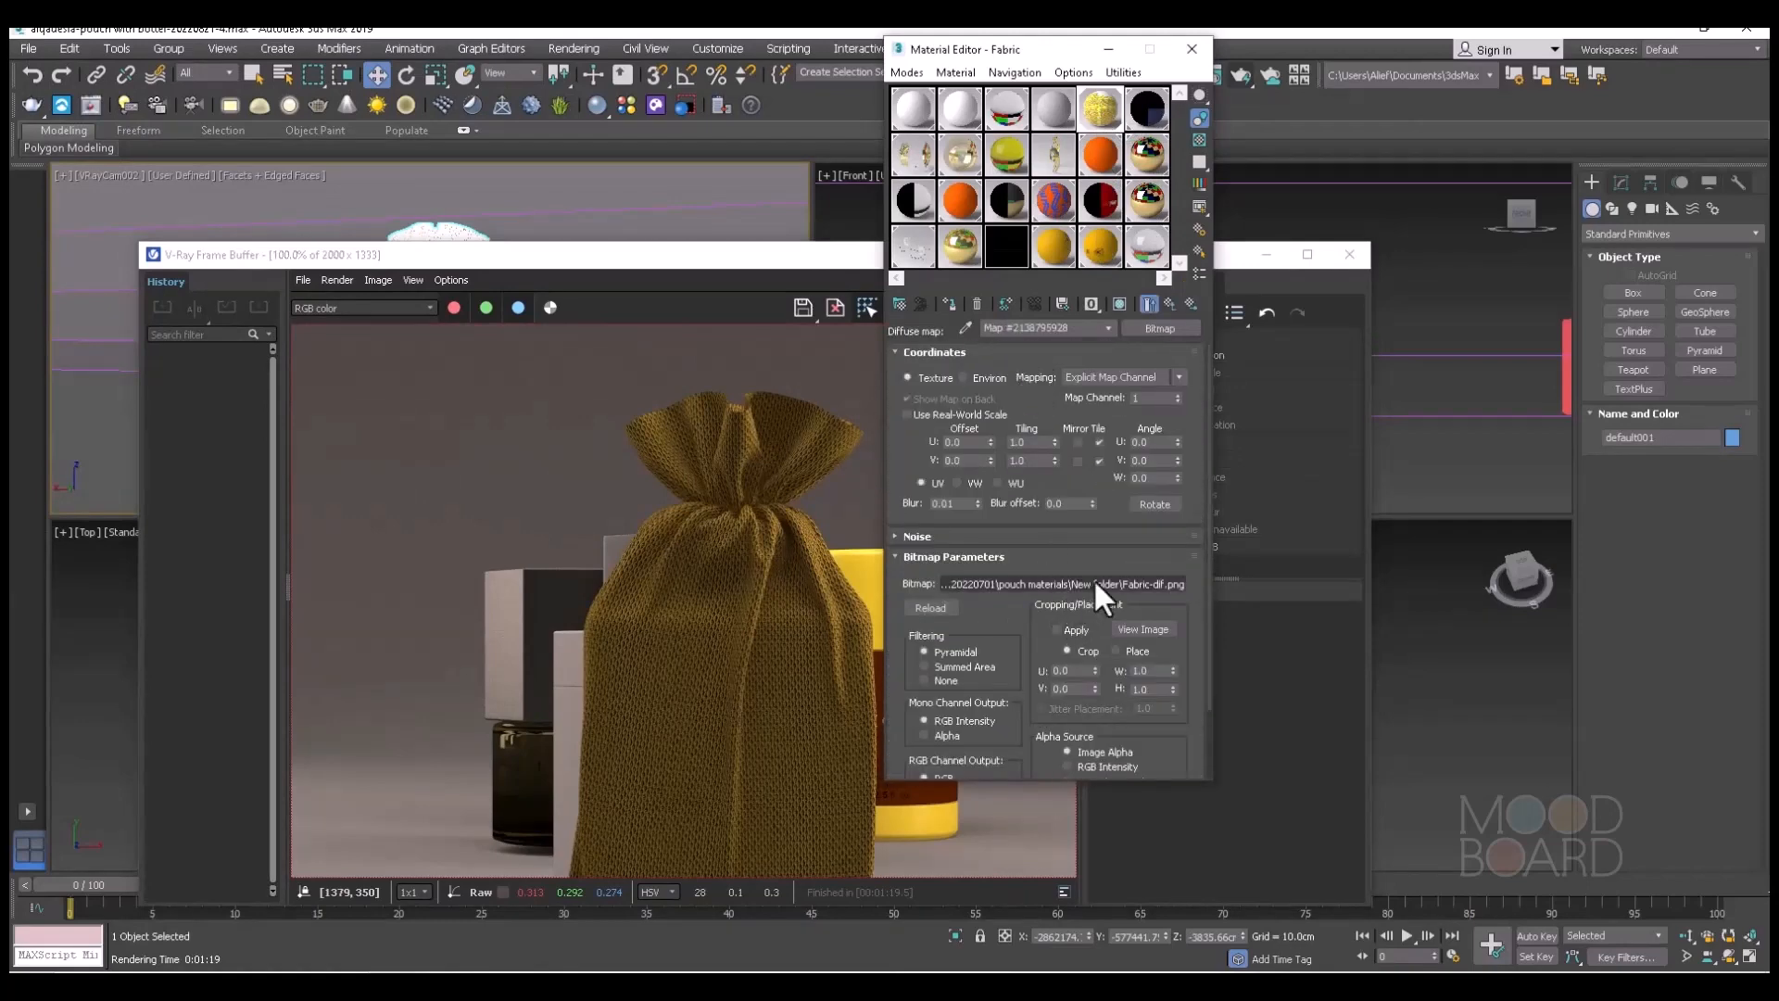
left_click(1093, 579)
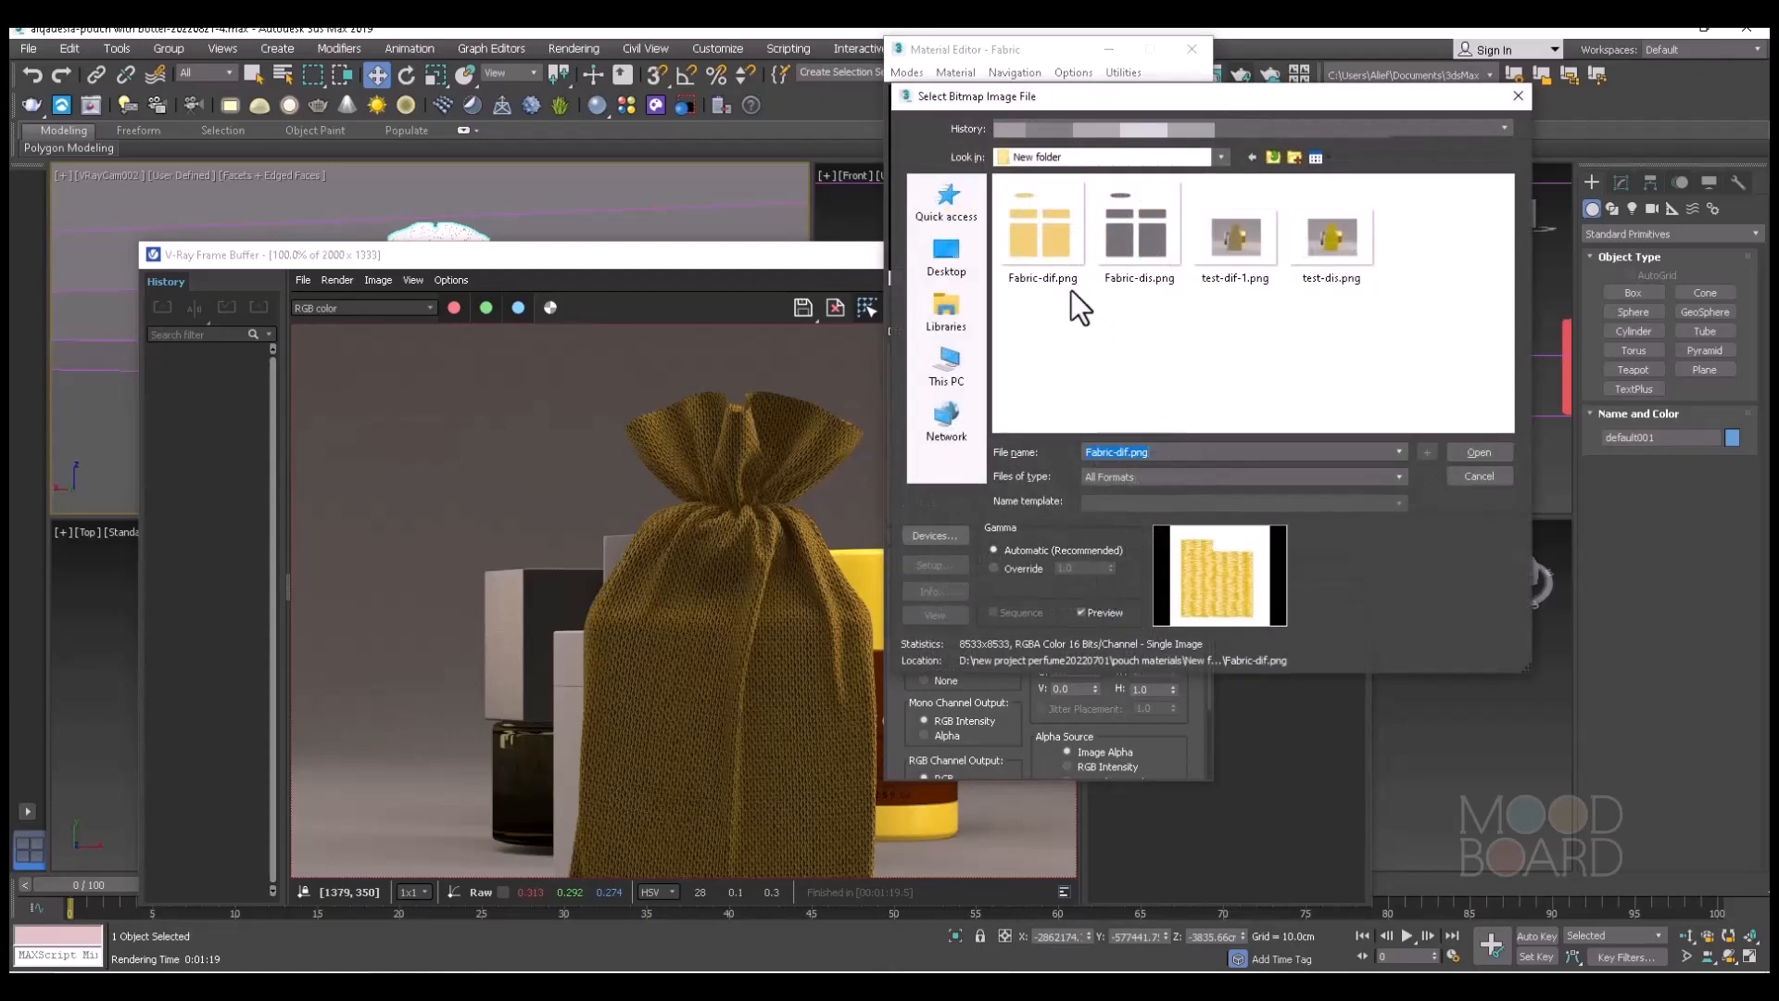
left_click(1050, 275)
left_click(1471, 452)
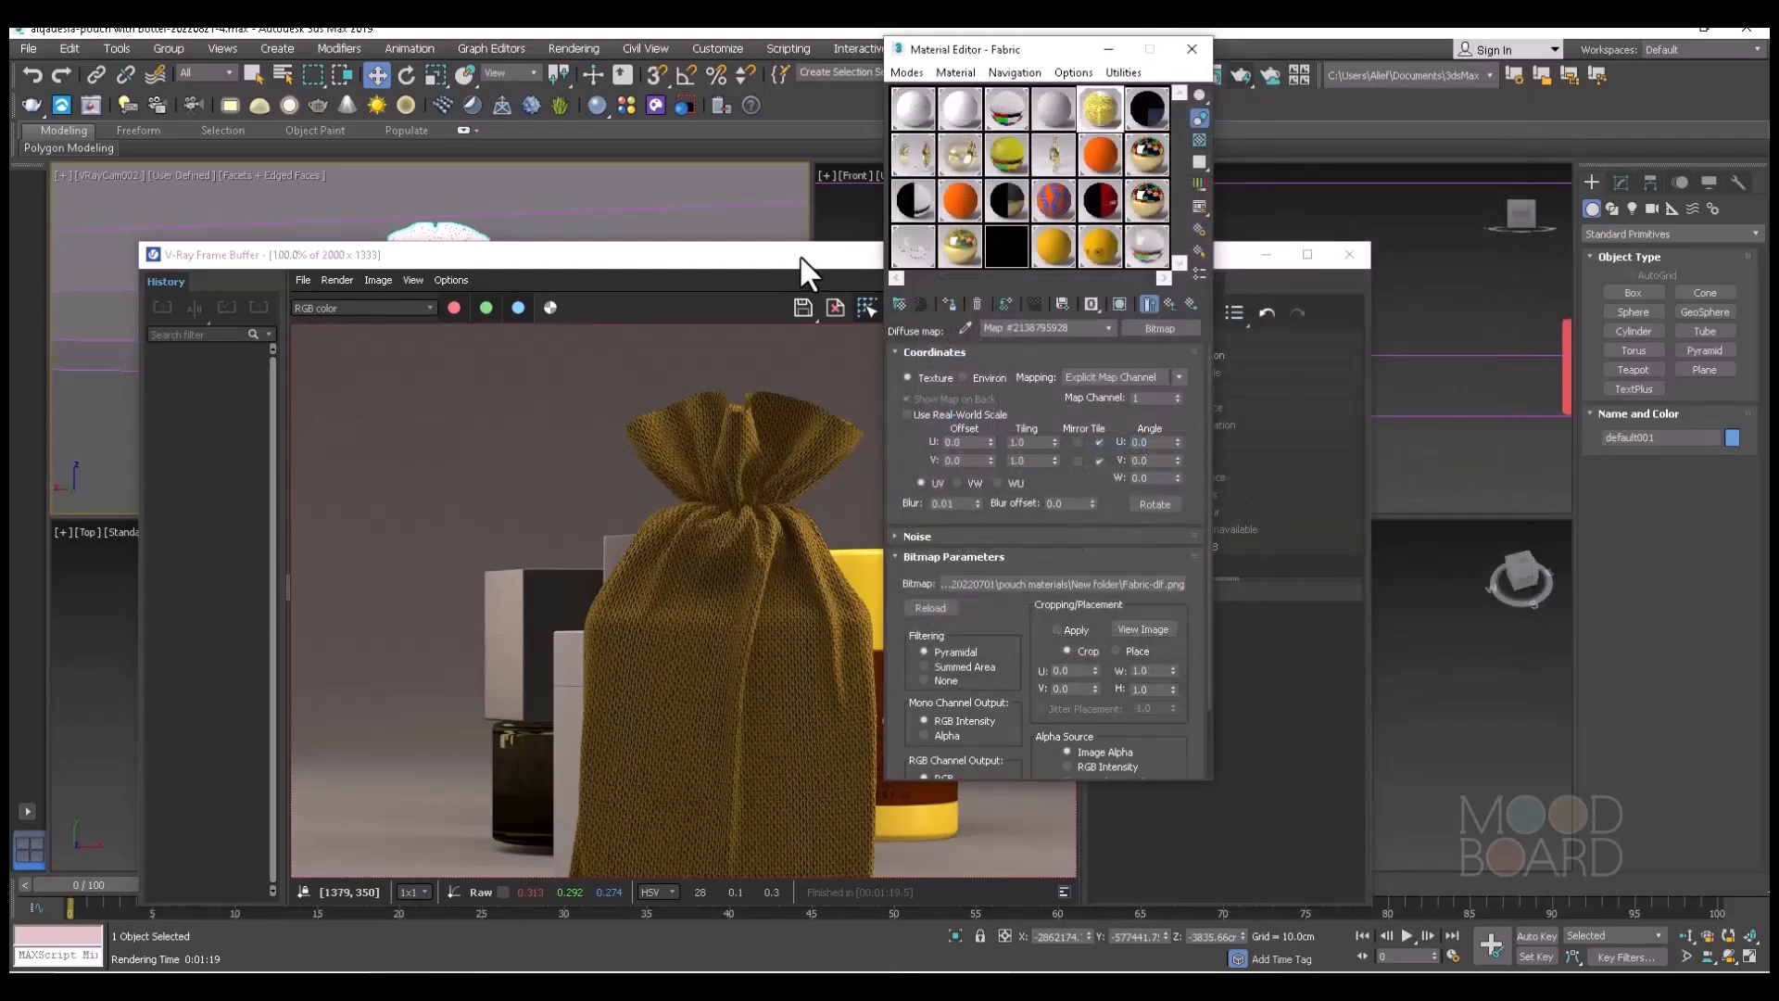
Render the pouch scene with the updated diffuse map and bring the frame buffer fully into view.
left_click(1109, 52)
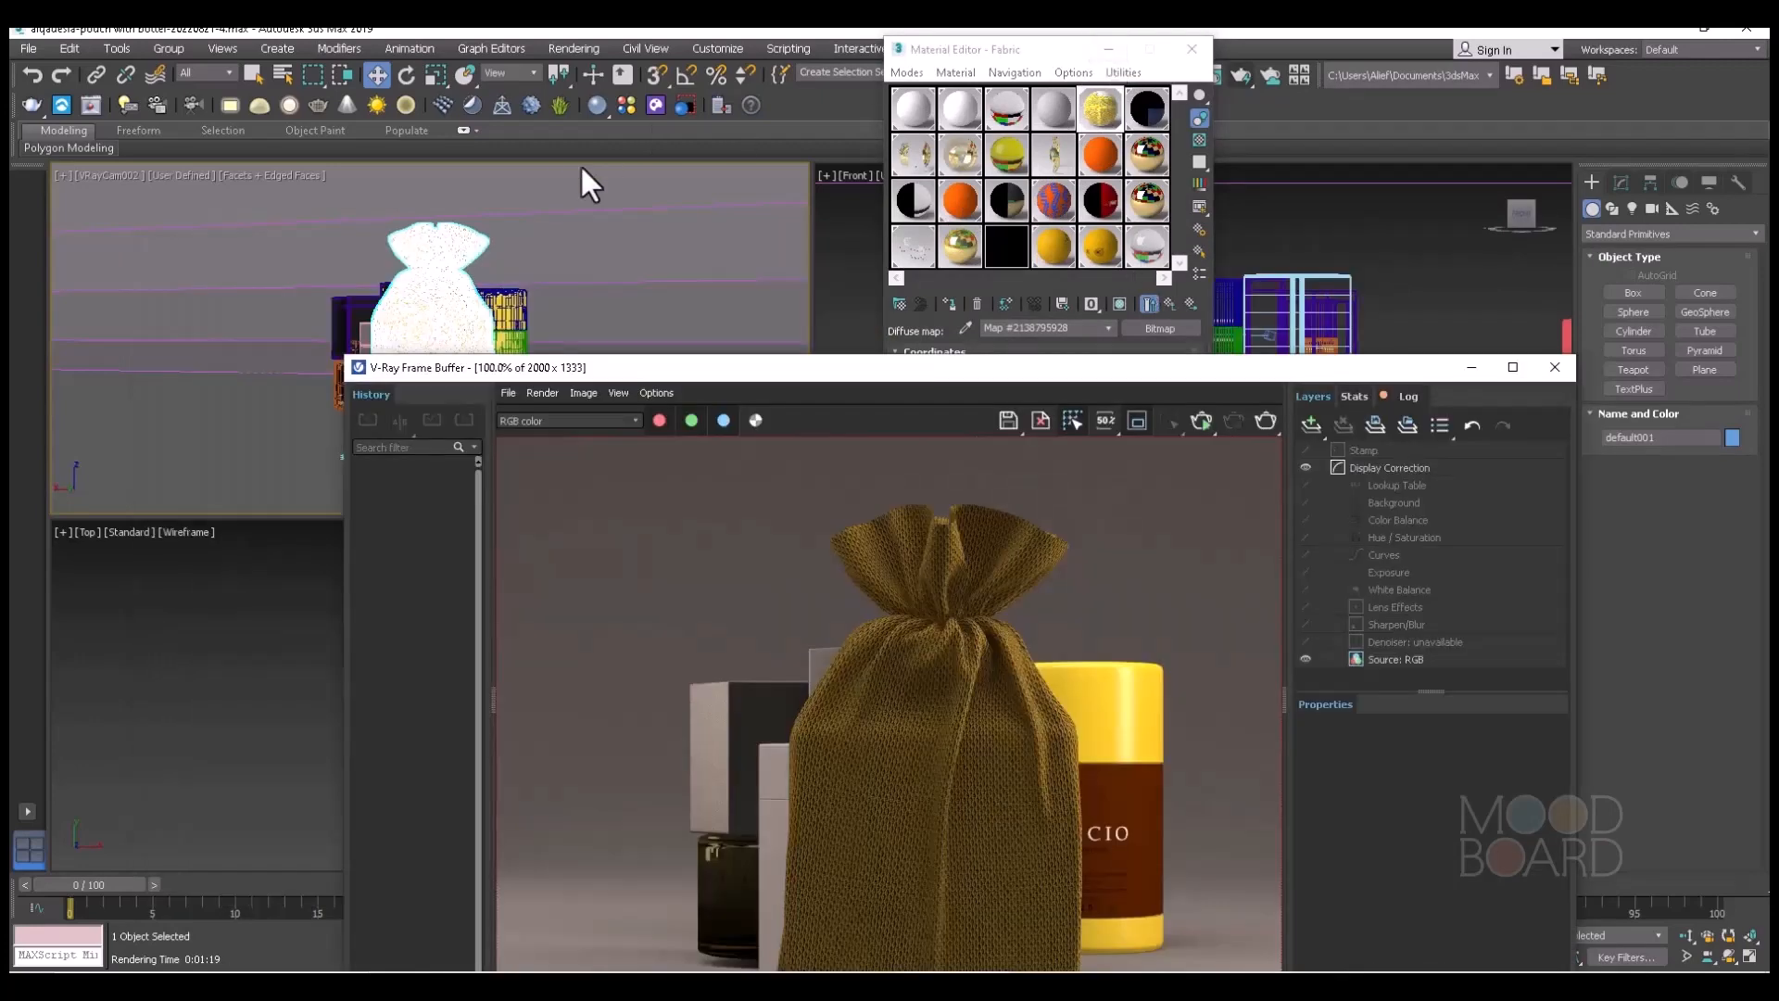
left_click(1243, 71)
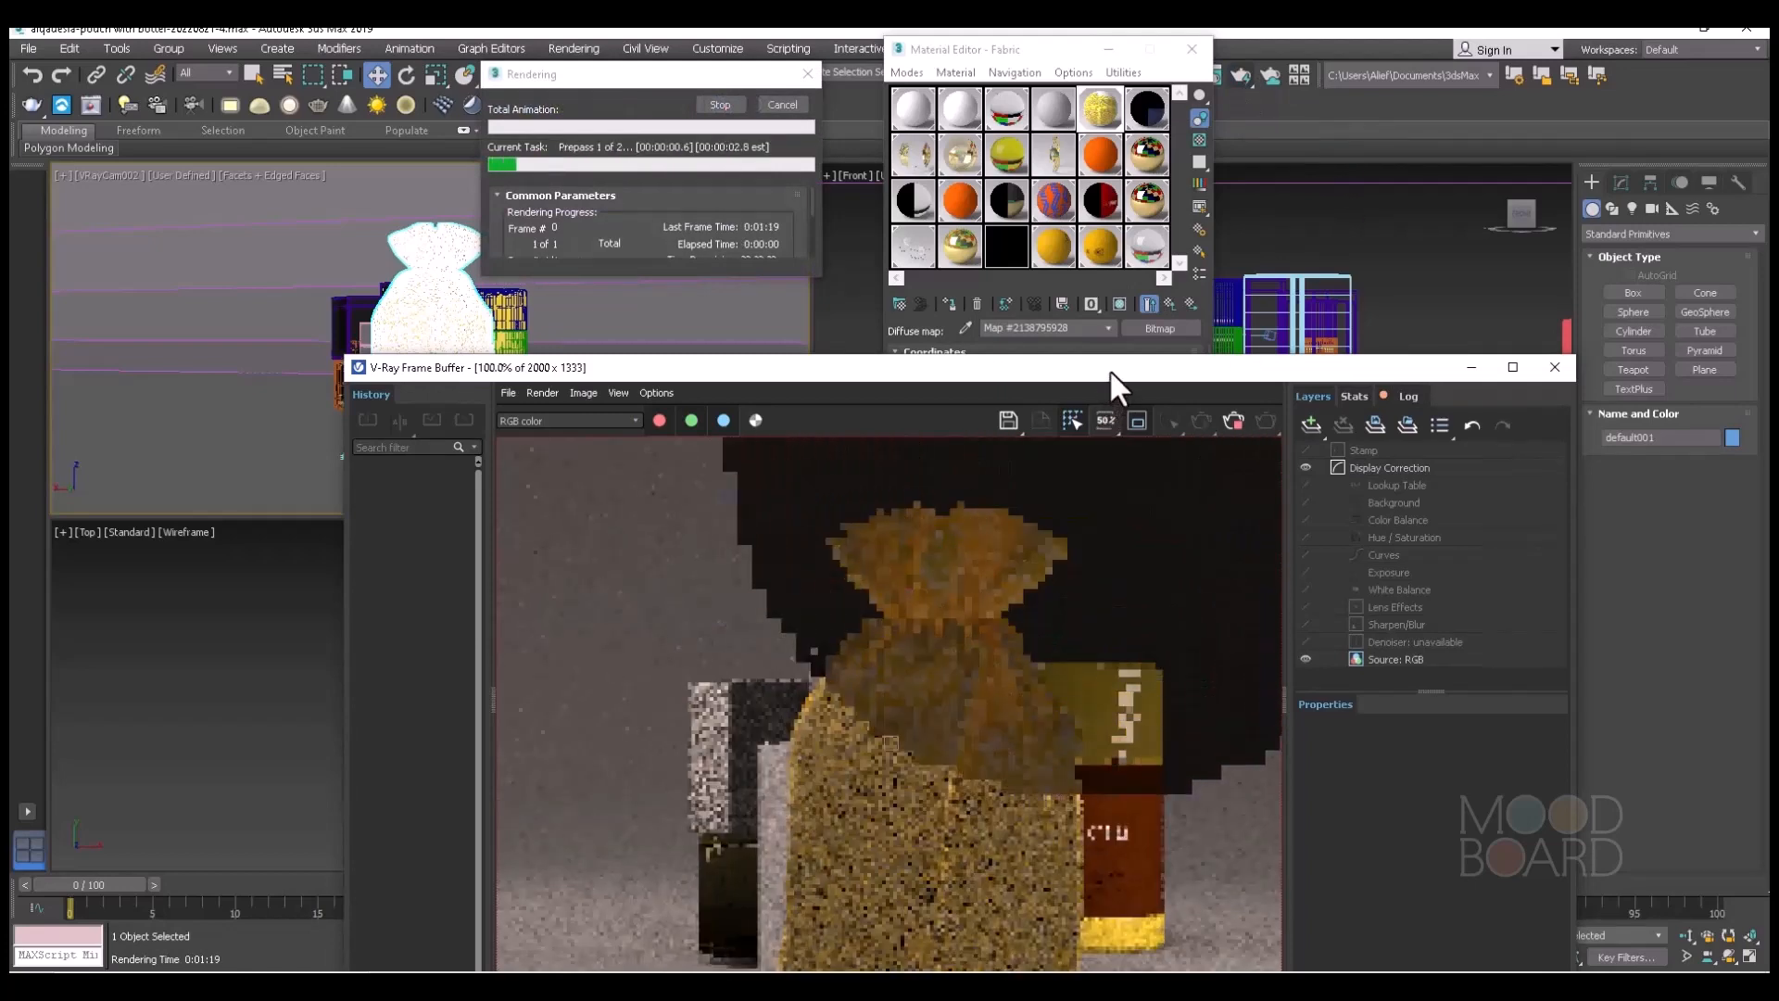
left_click_drag(1109, 369, 1055, 120)
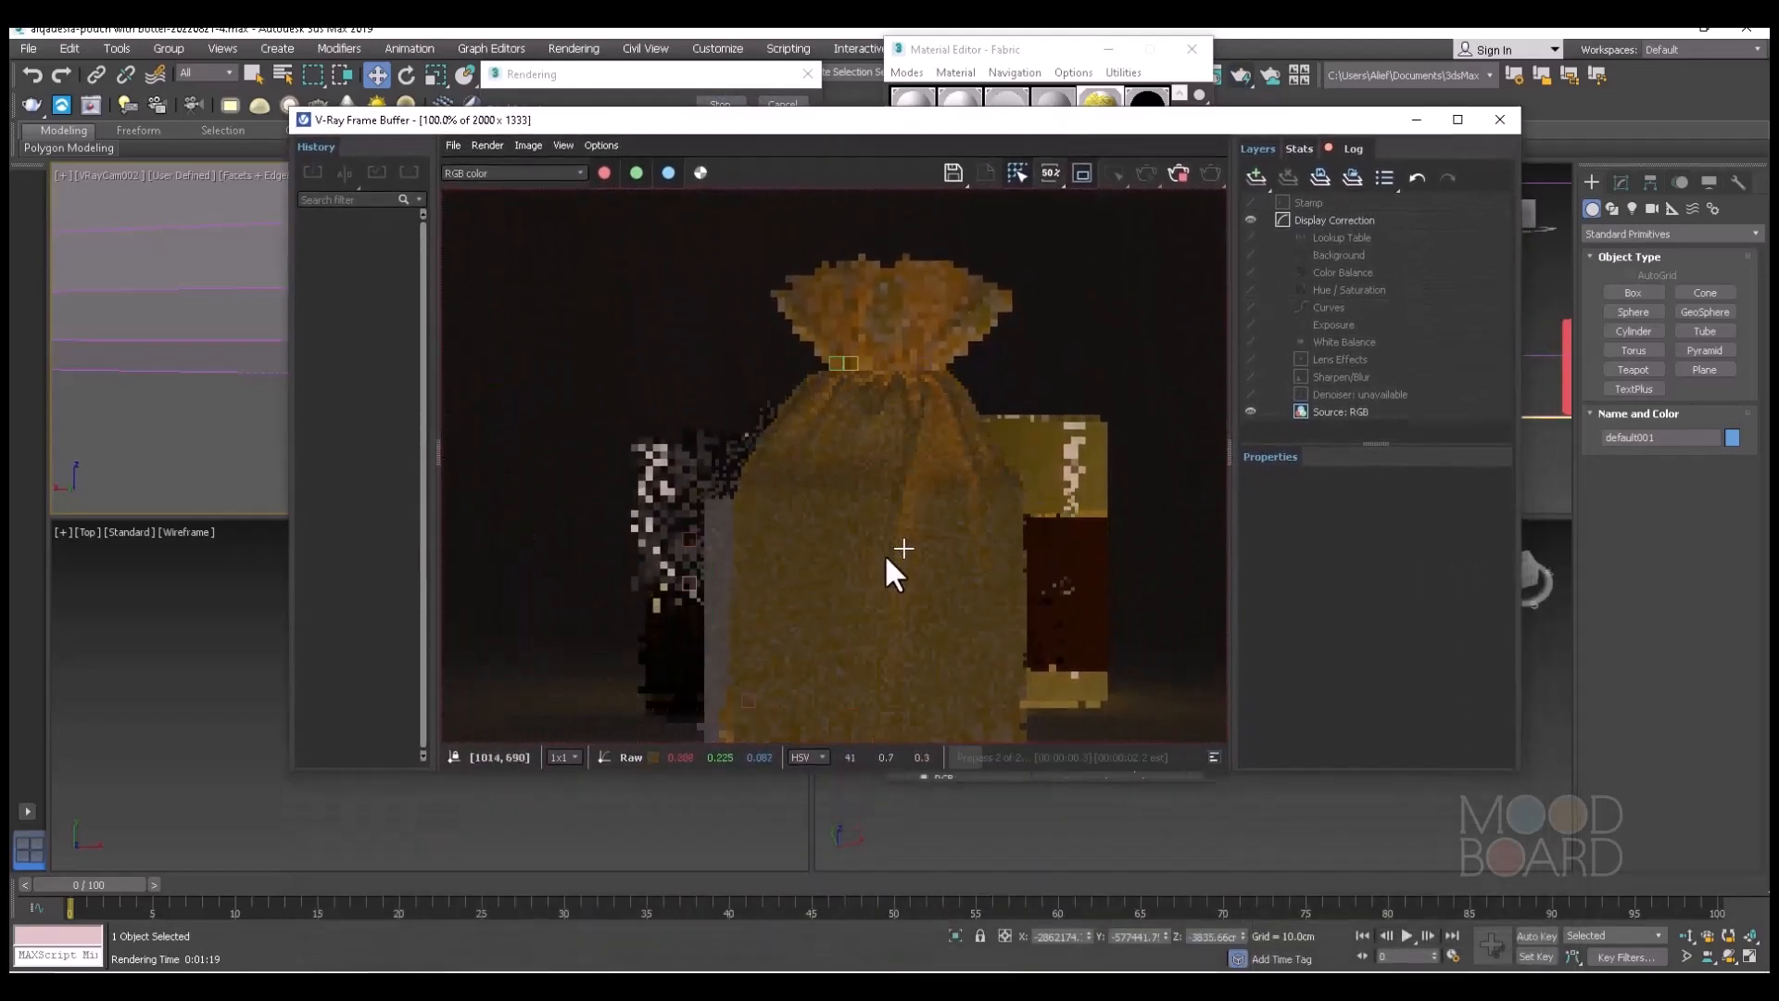
Examine the lightened fabric's colour and weave on the pouch in the progressing render, both close up and in the whole frame.
scroll(886, 557, "up", 1)
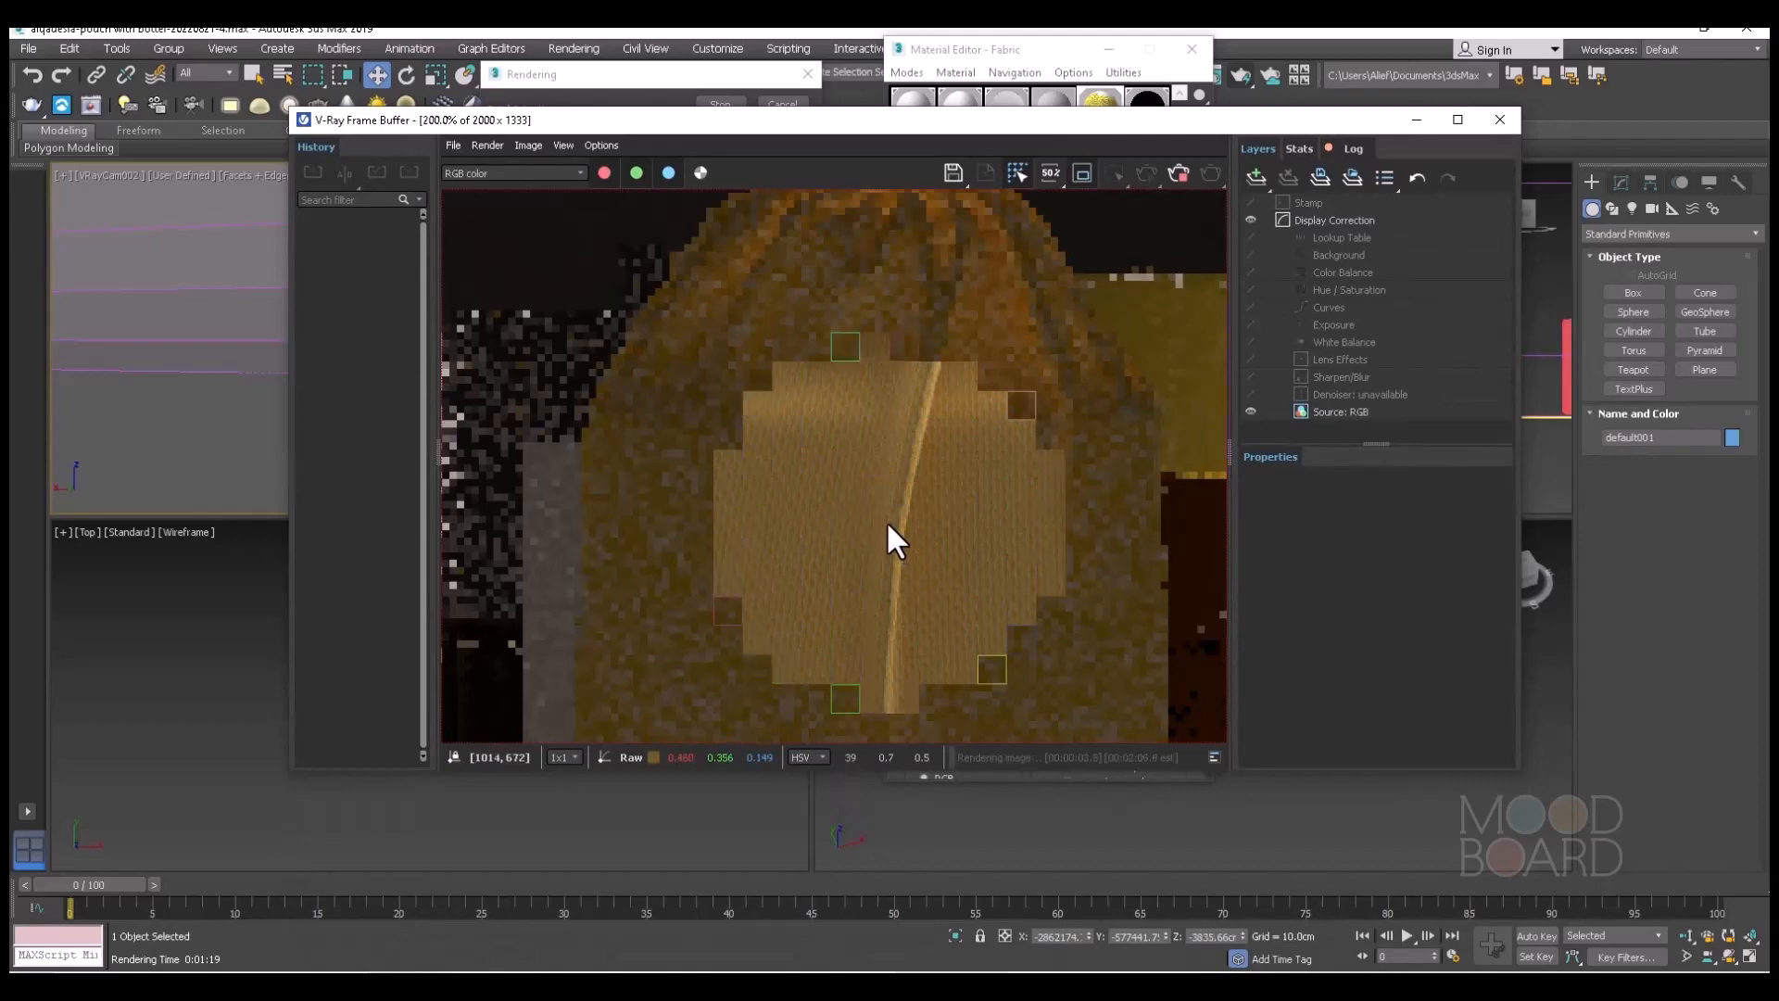
scroll(833, 500, "down", 1)
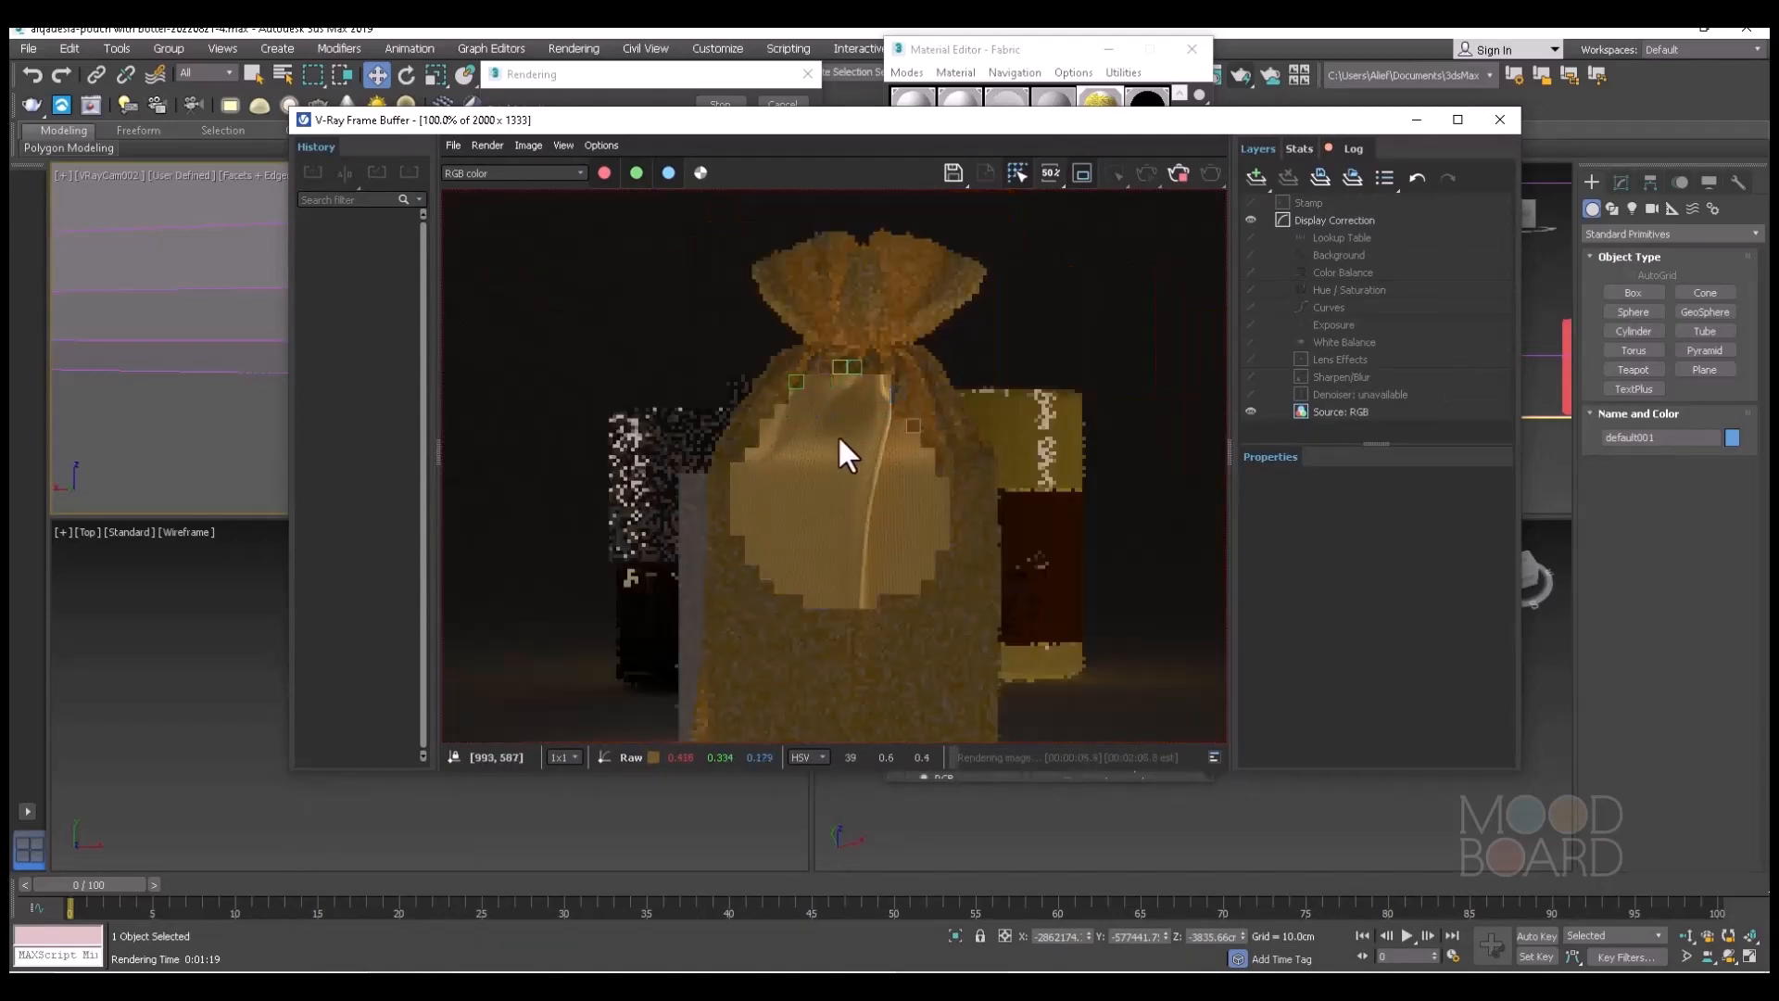
scroll(836, 458, "up", 1)
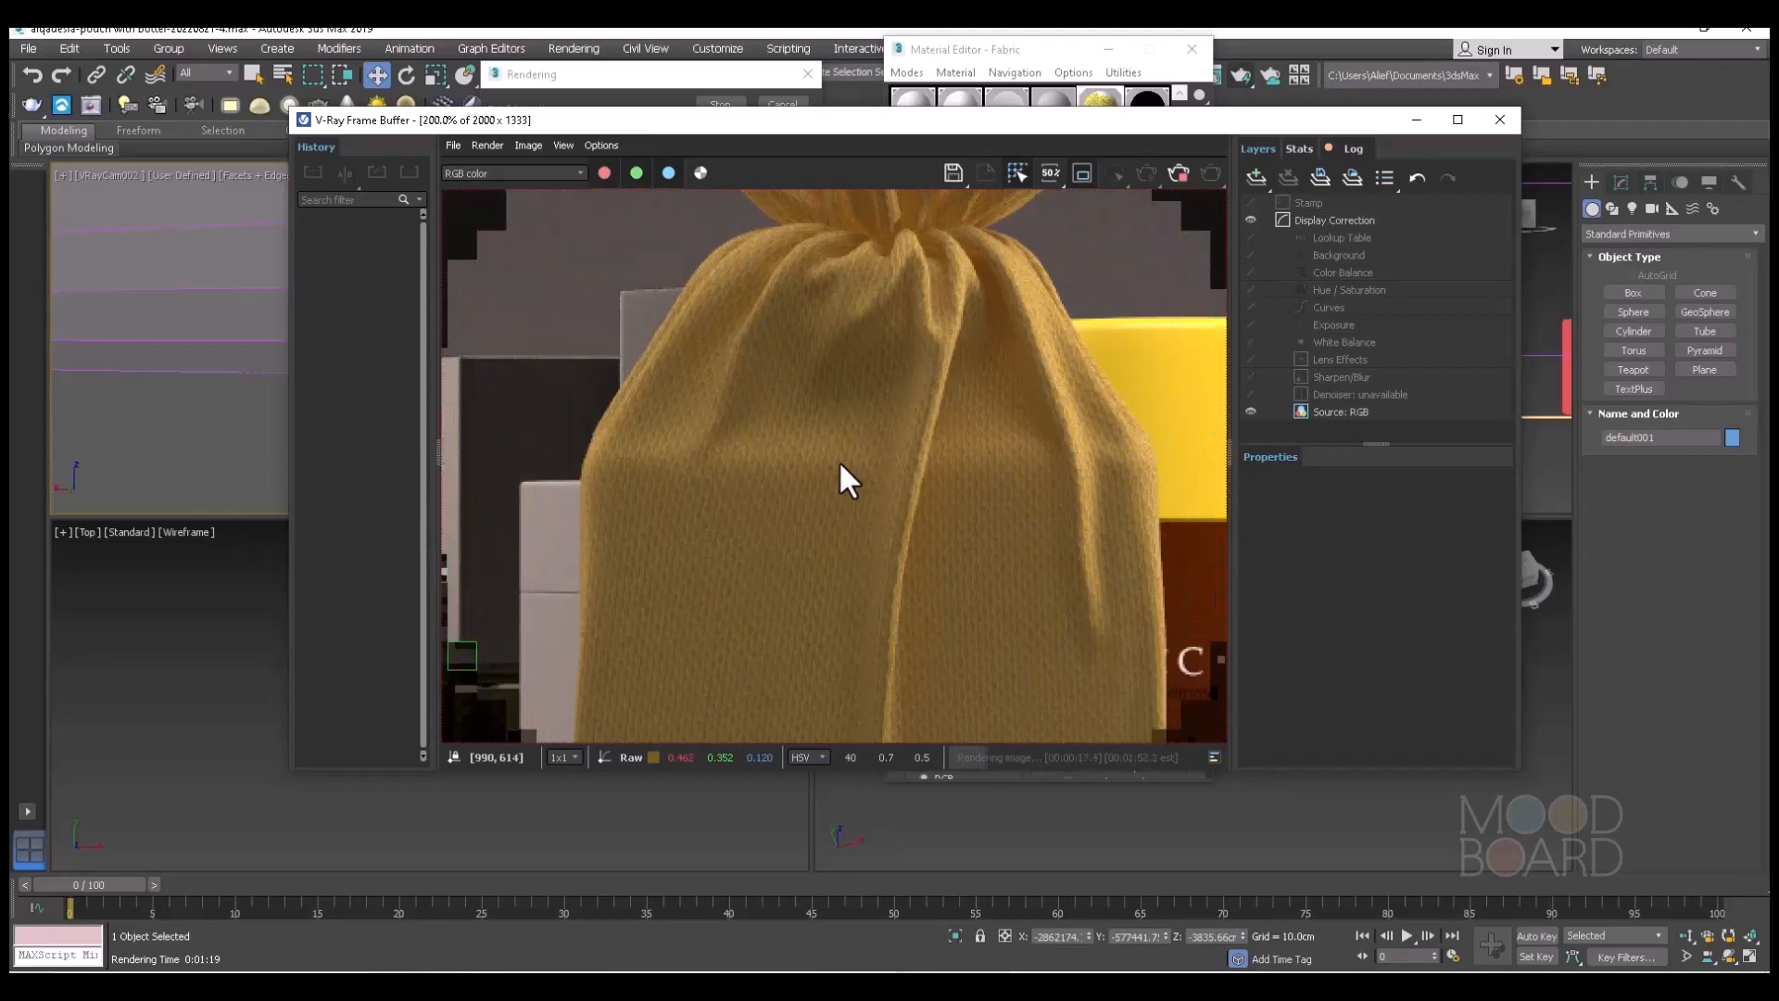
scroll(845, 437, "down", 2)
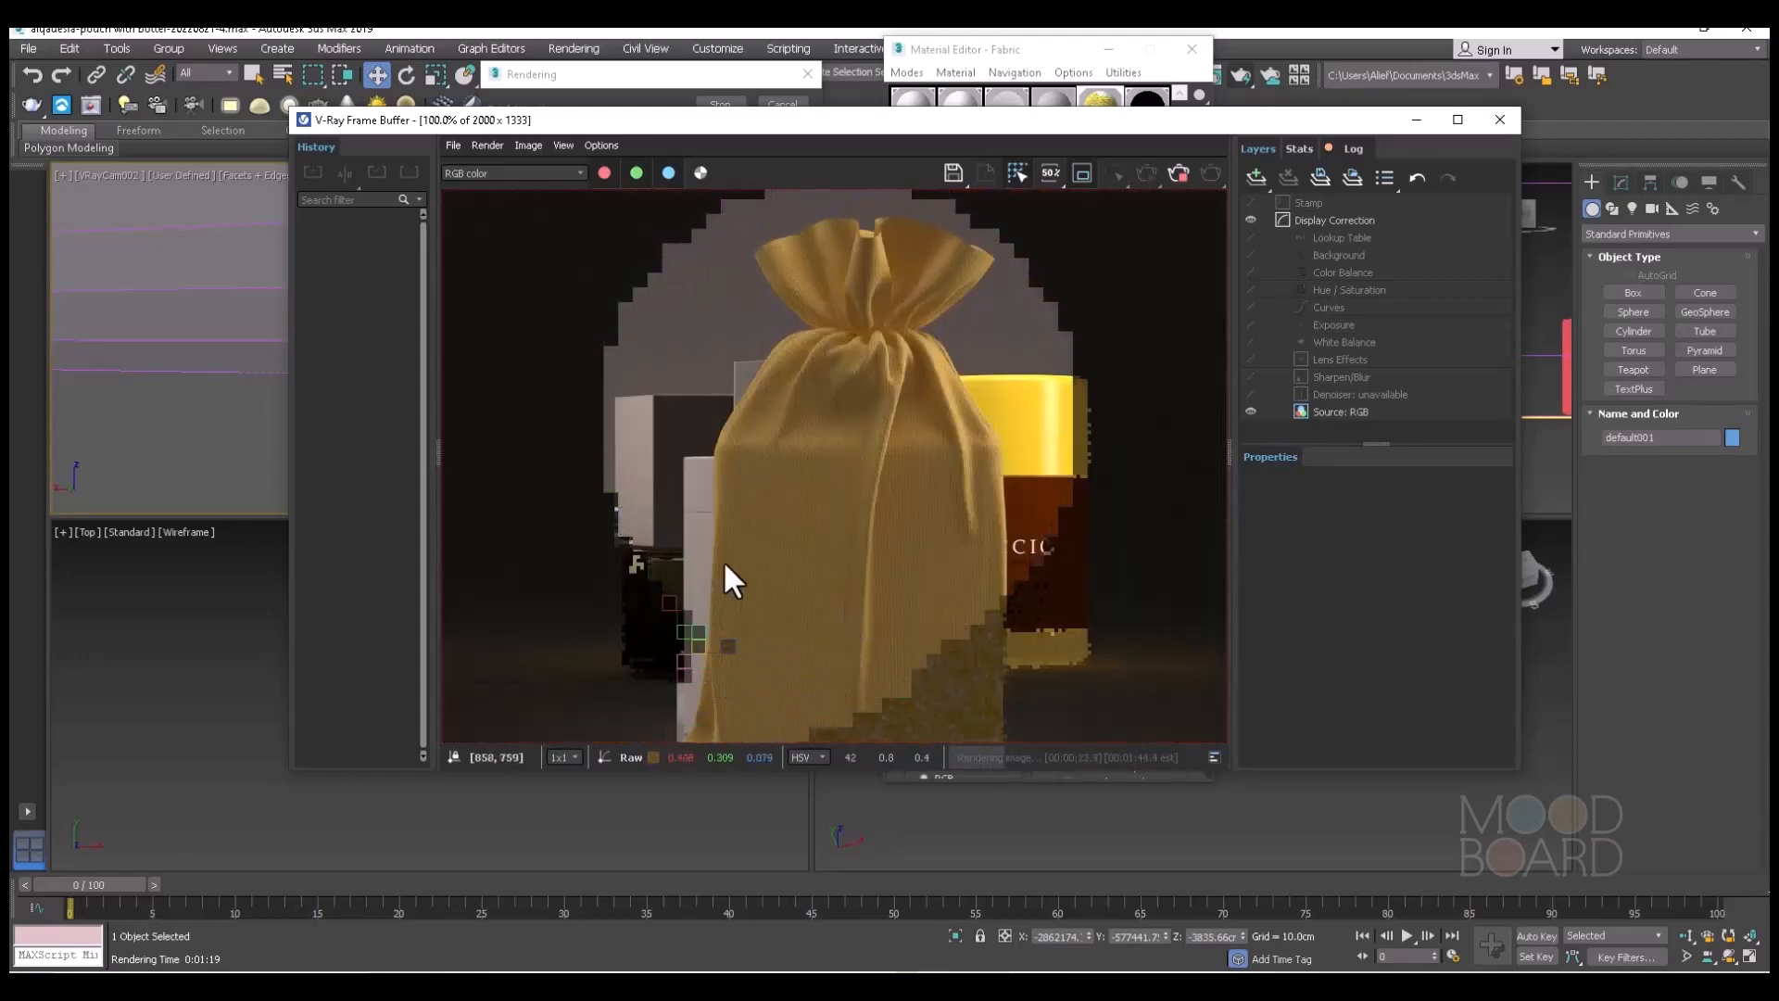
scroll(742, 483, "up", 2)
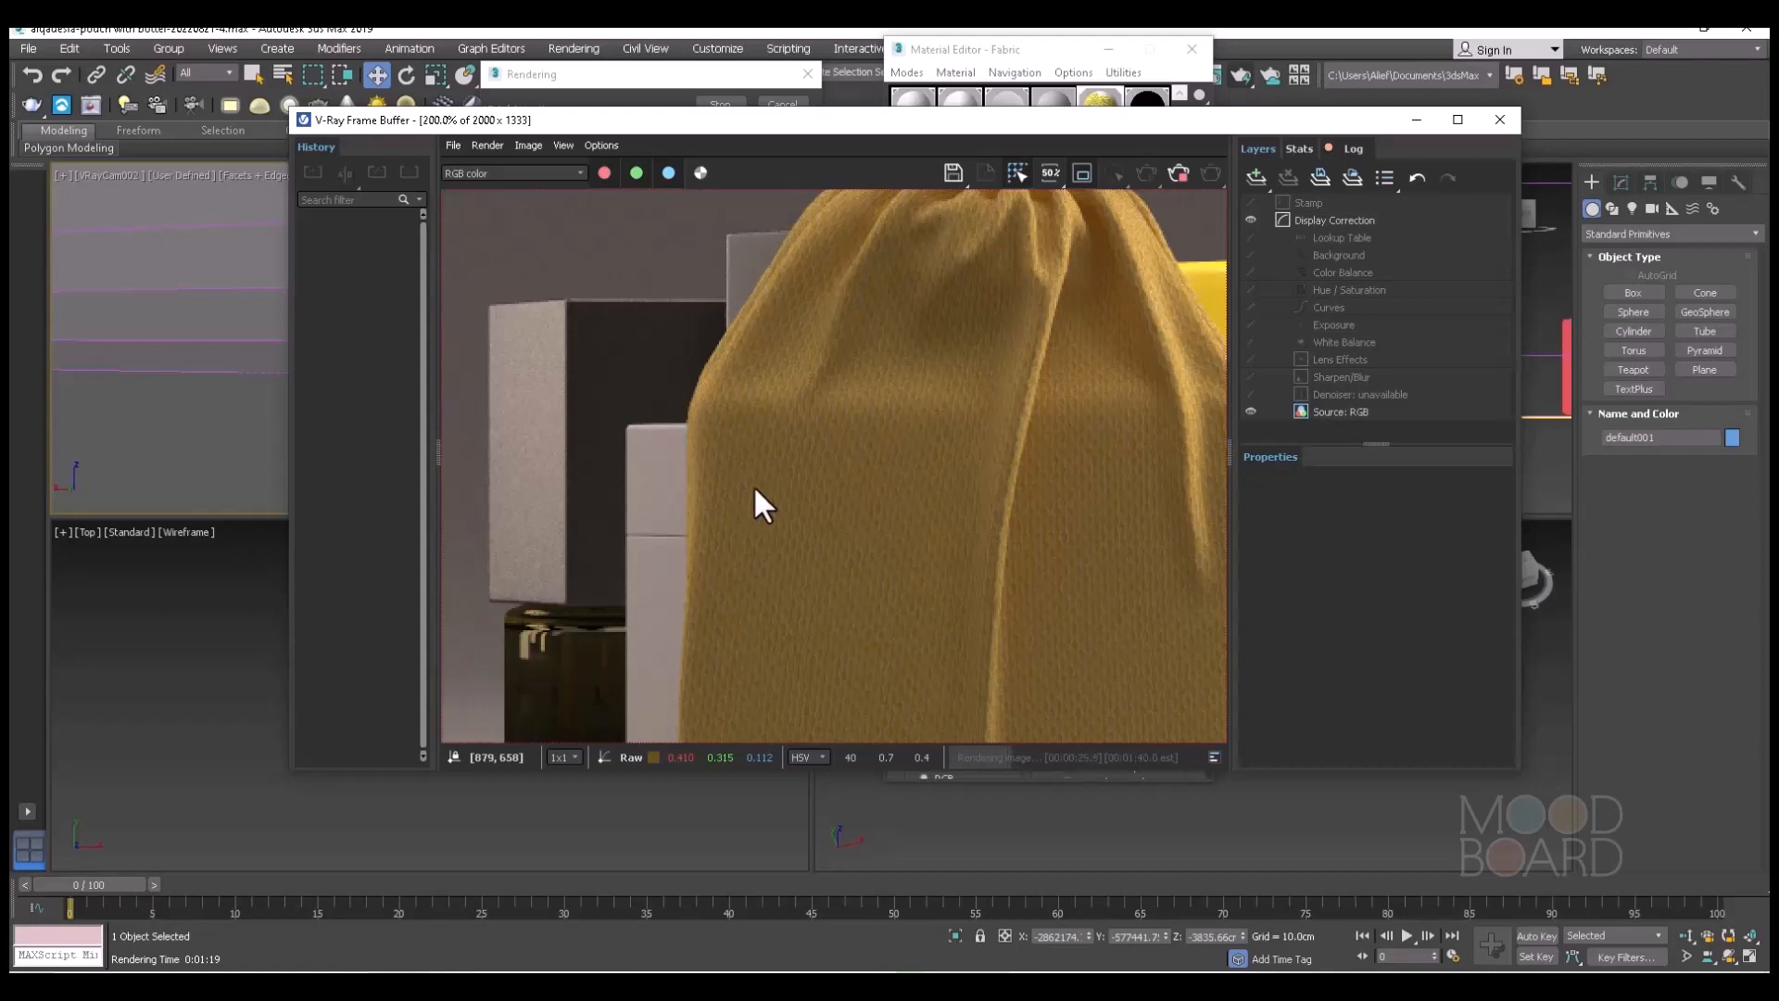
scroll(800, 487, "down", 2)
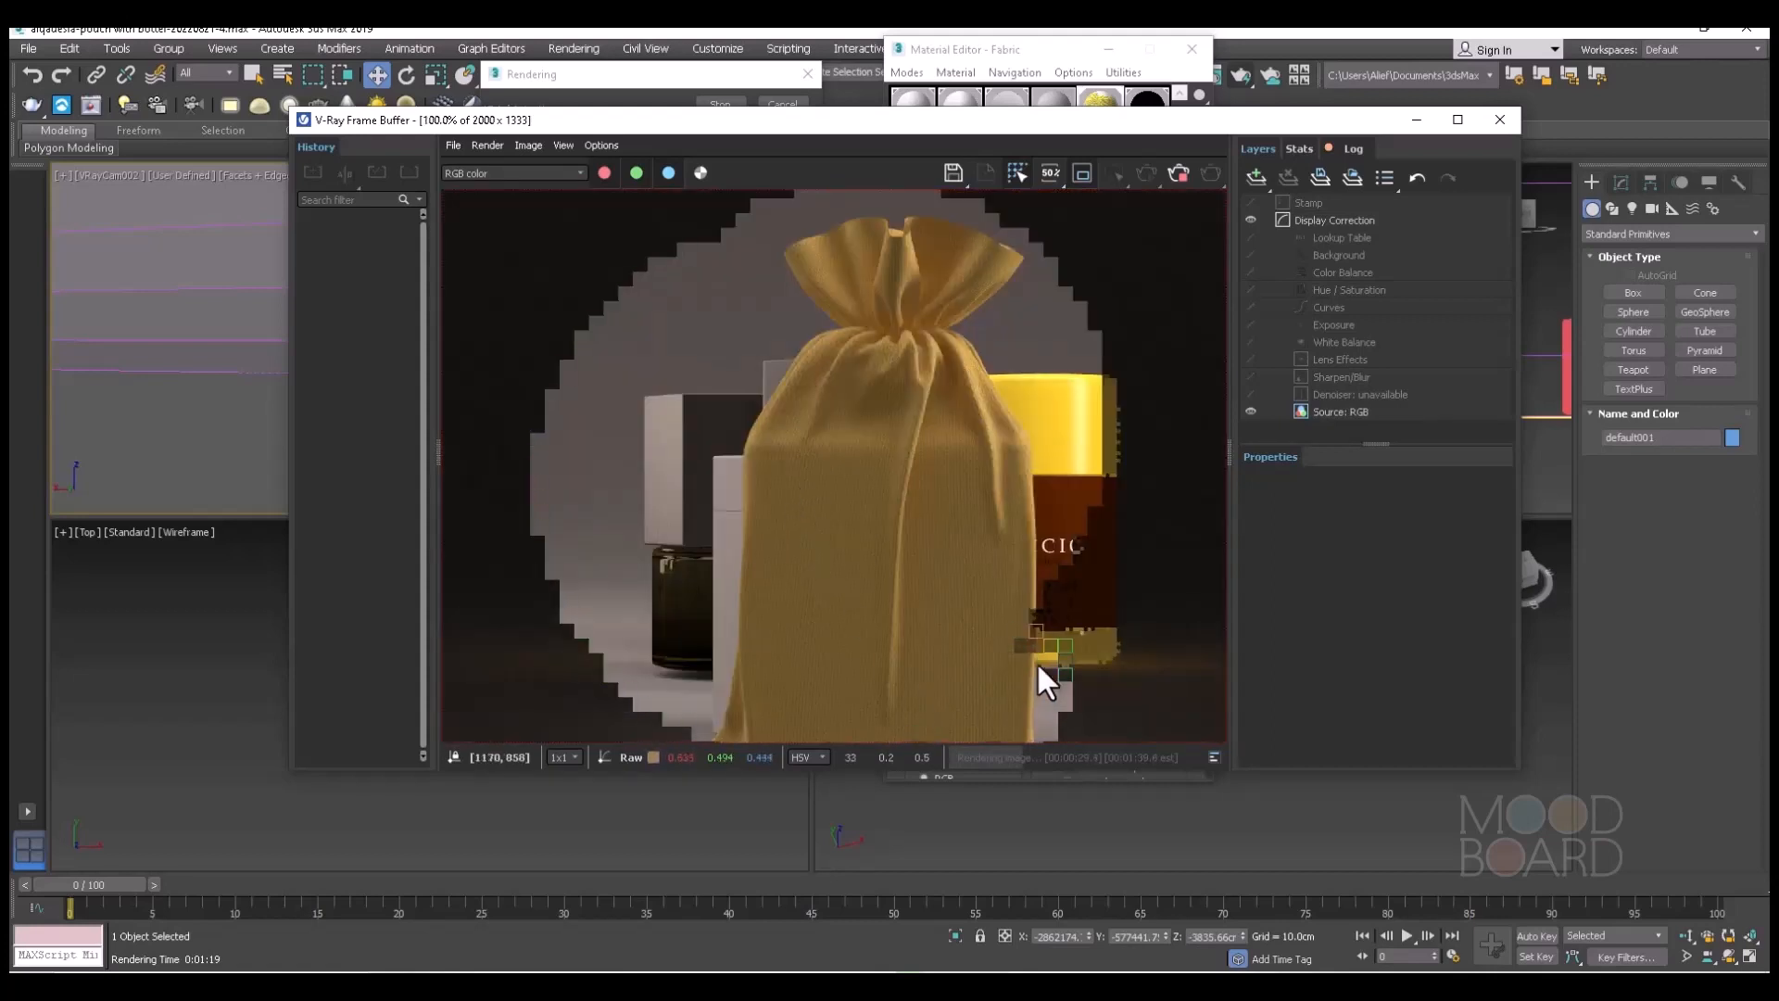
scroll(981, 630, "down", 2)
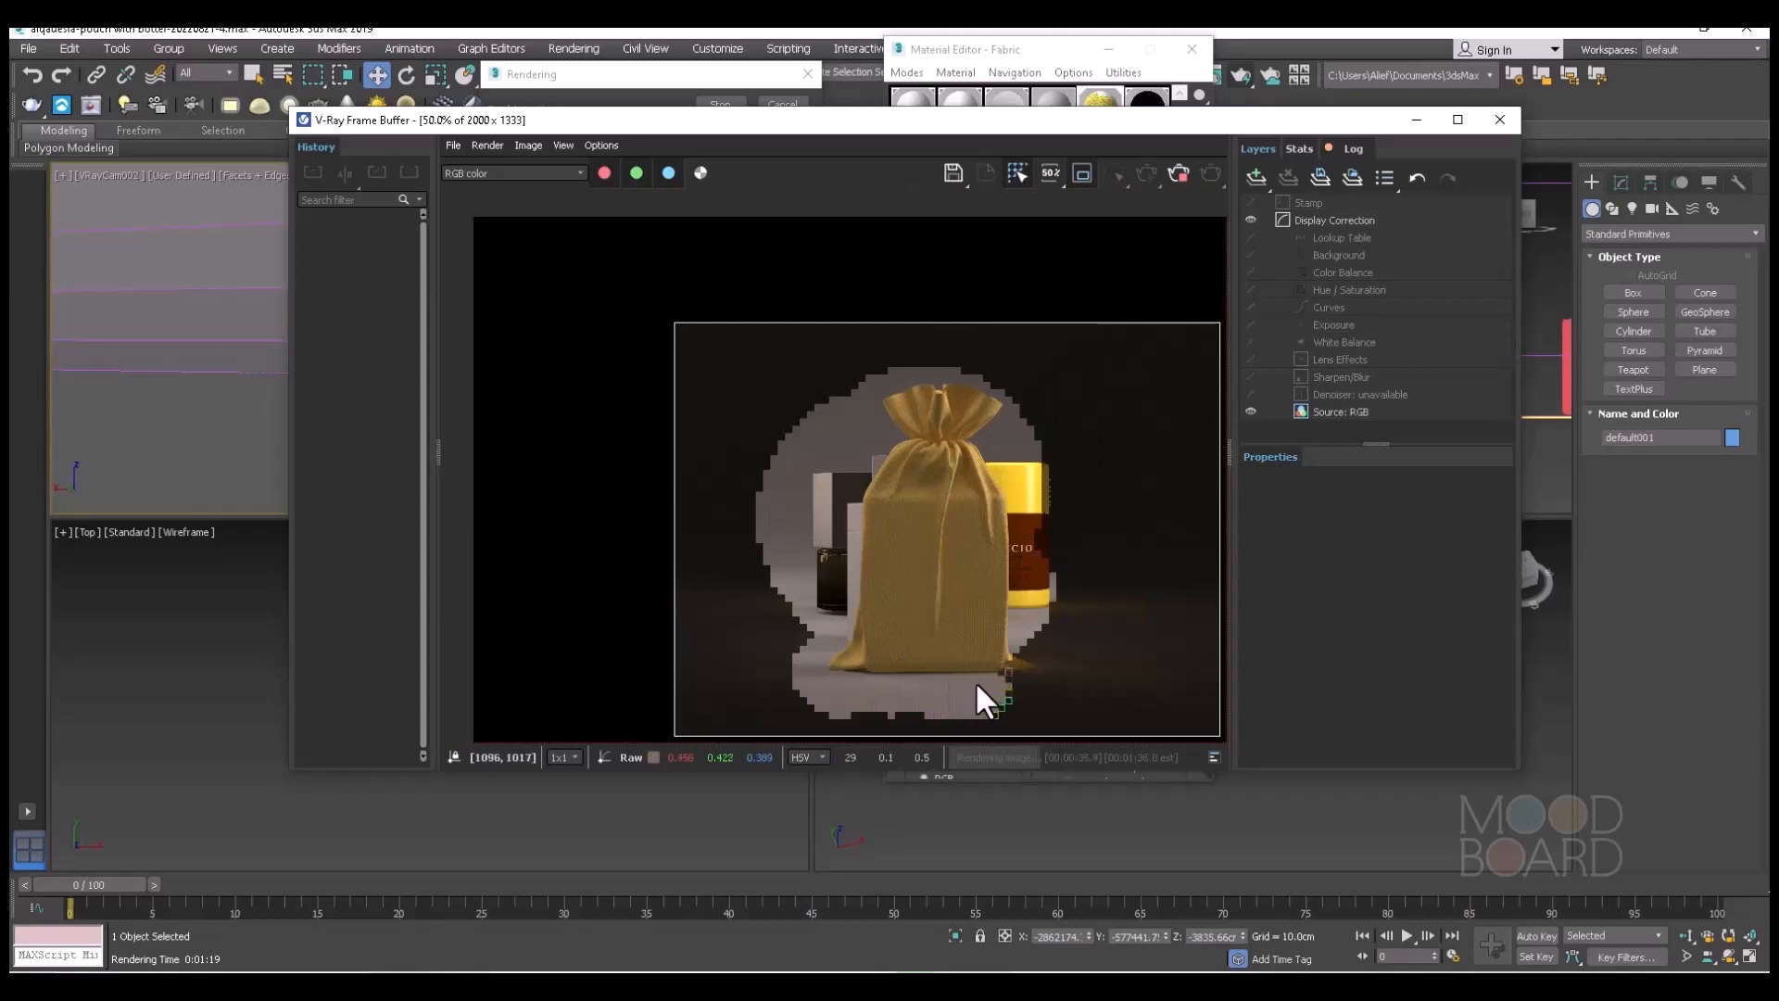
scroll(982, 545, "up", 4)
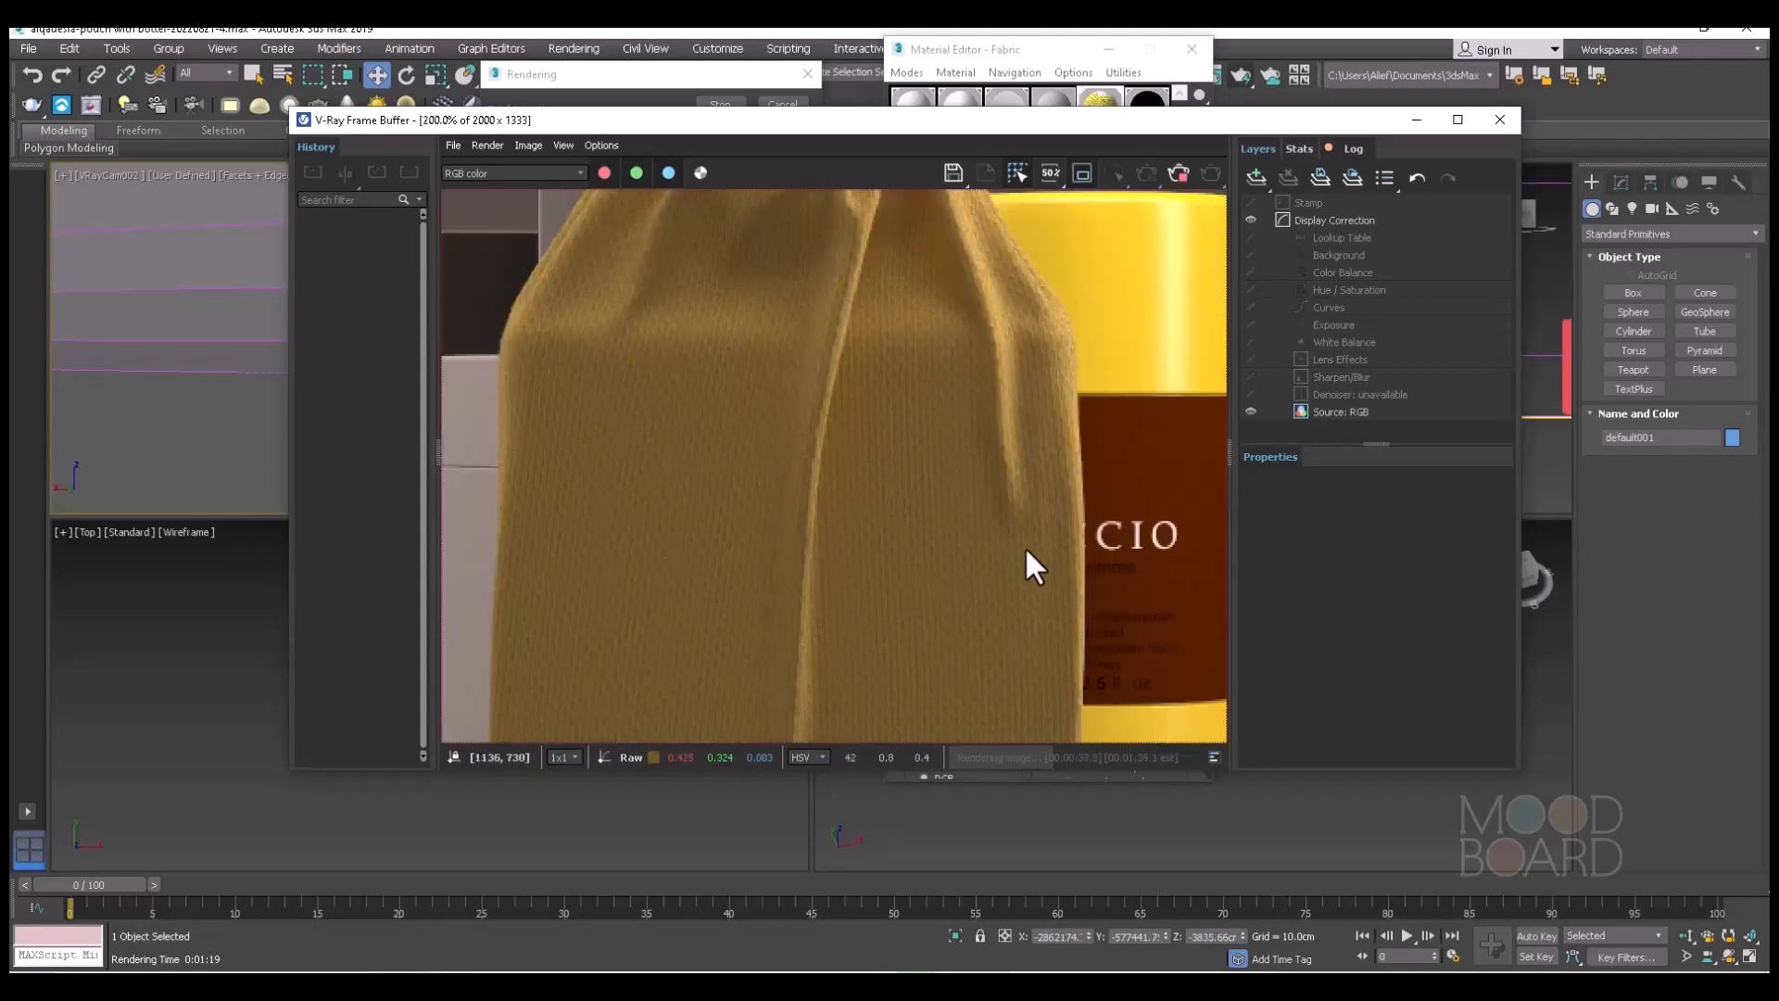
scroll(959, 514, "down", 2)
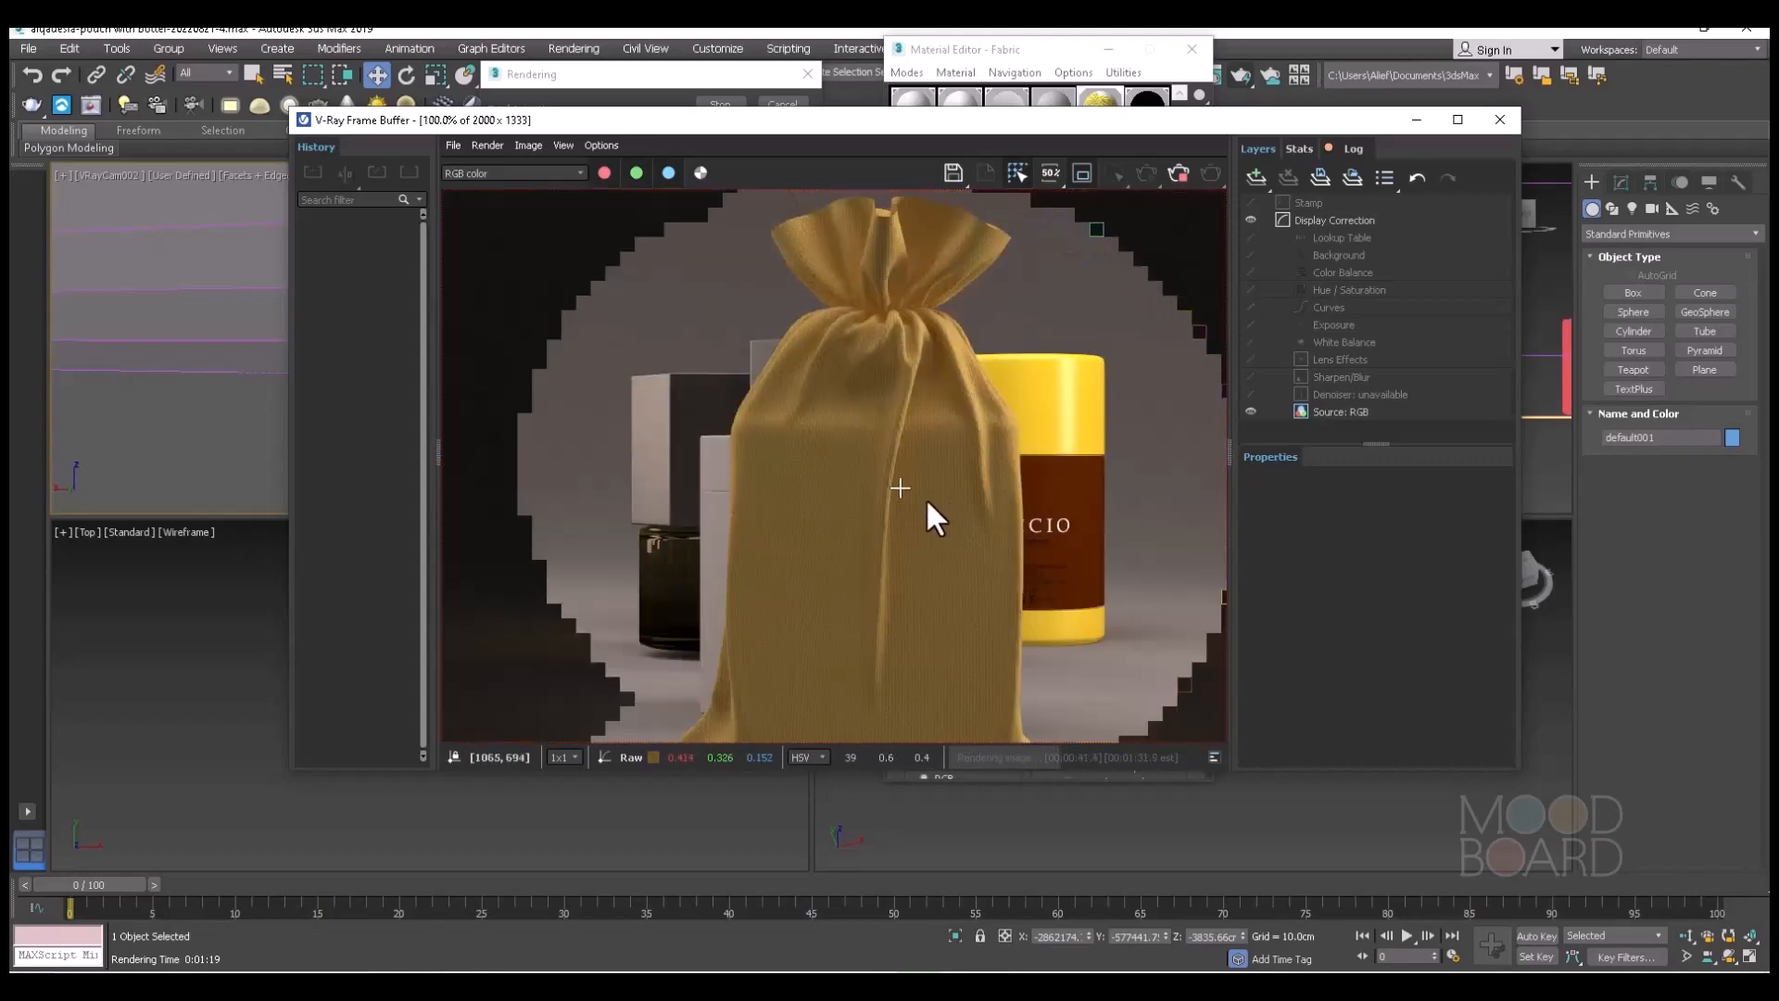
scroll(893, 496, "down", 2)
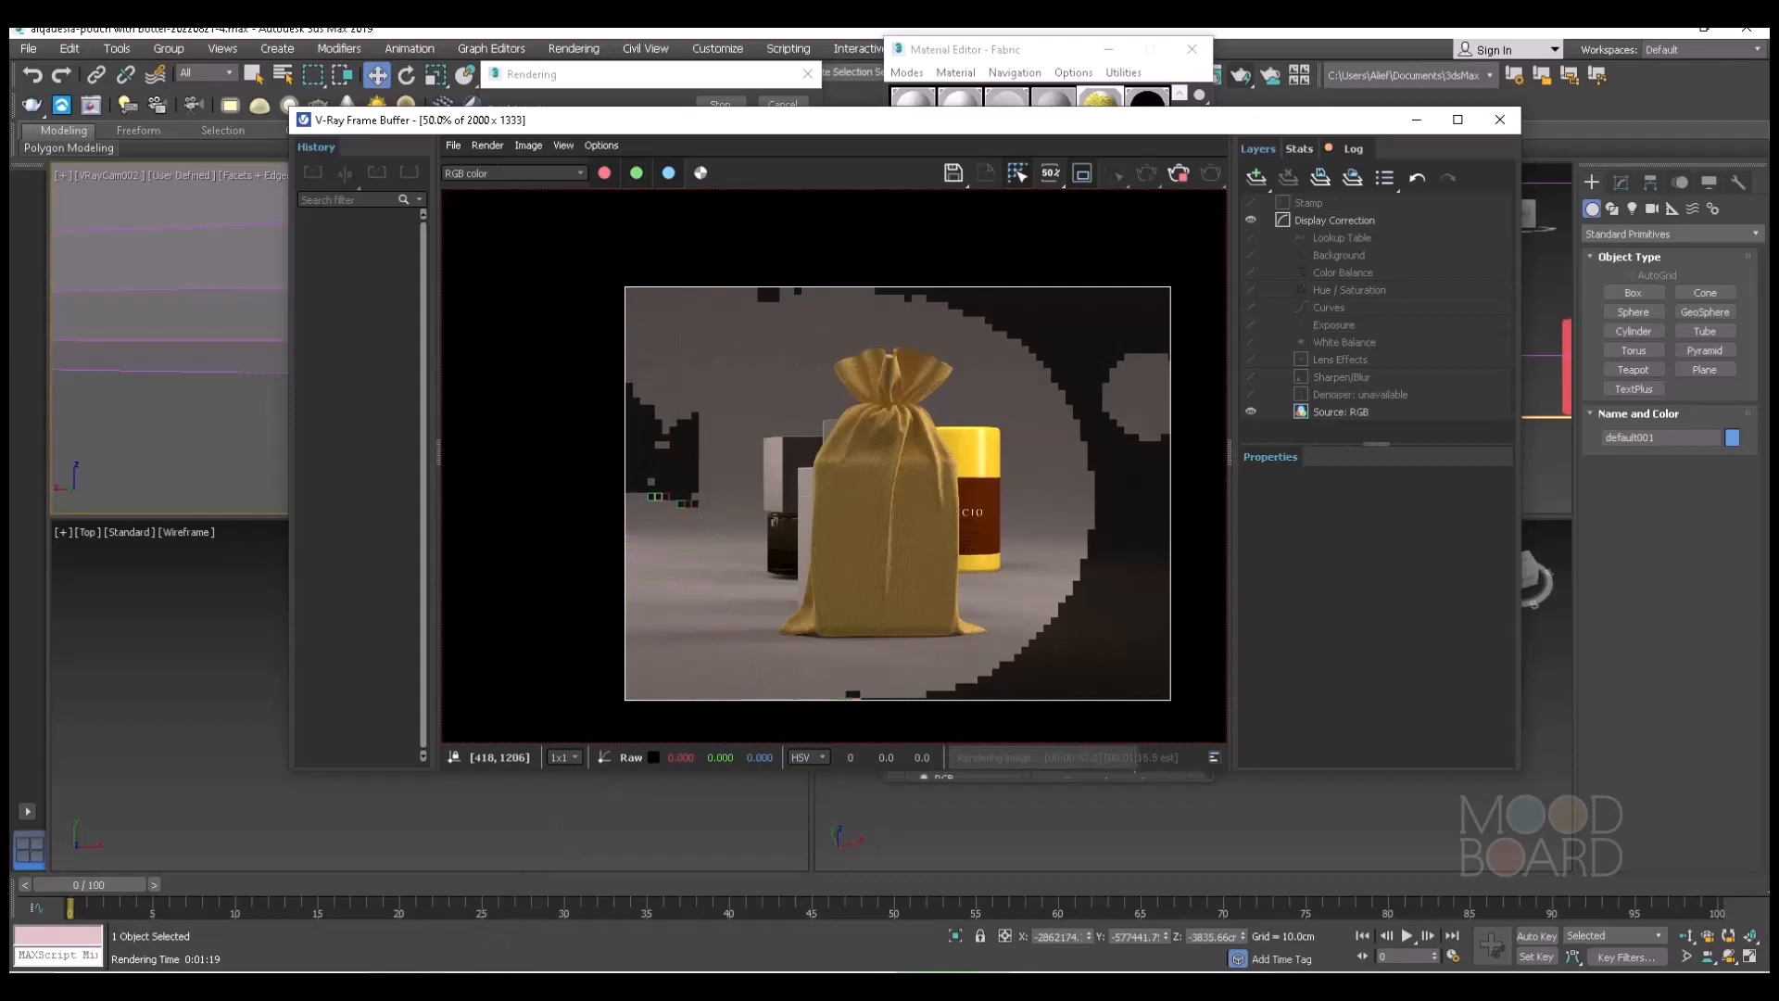
Save the new pouch render as test-dif-2.png, a 48-bit RGB PNG with alpha channel.
left_click(951, 172)
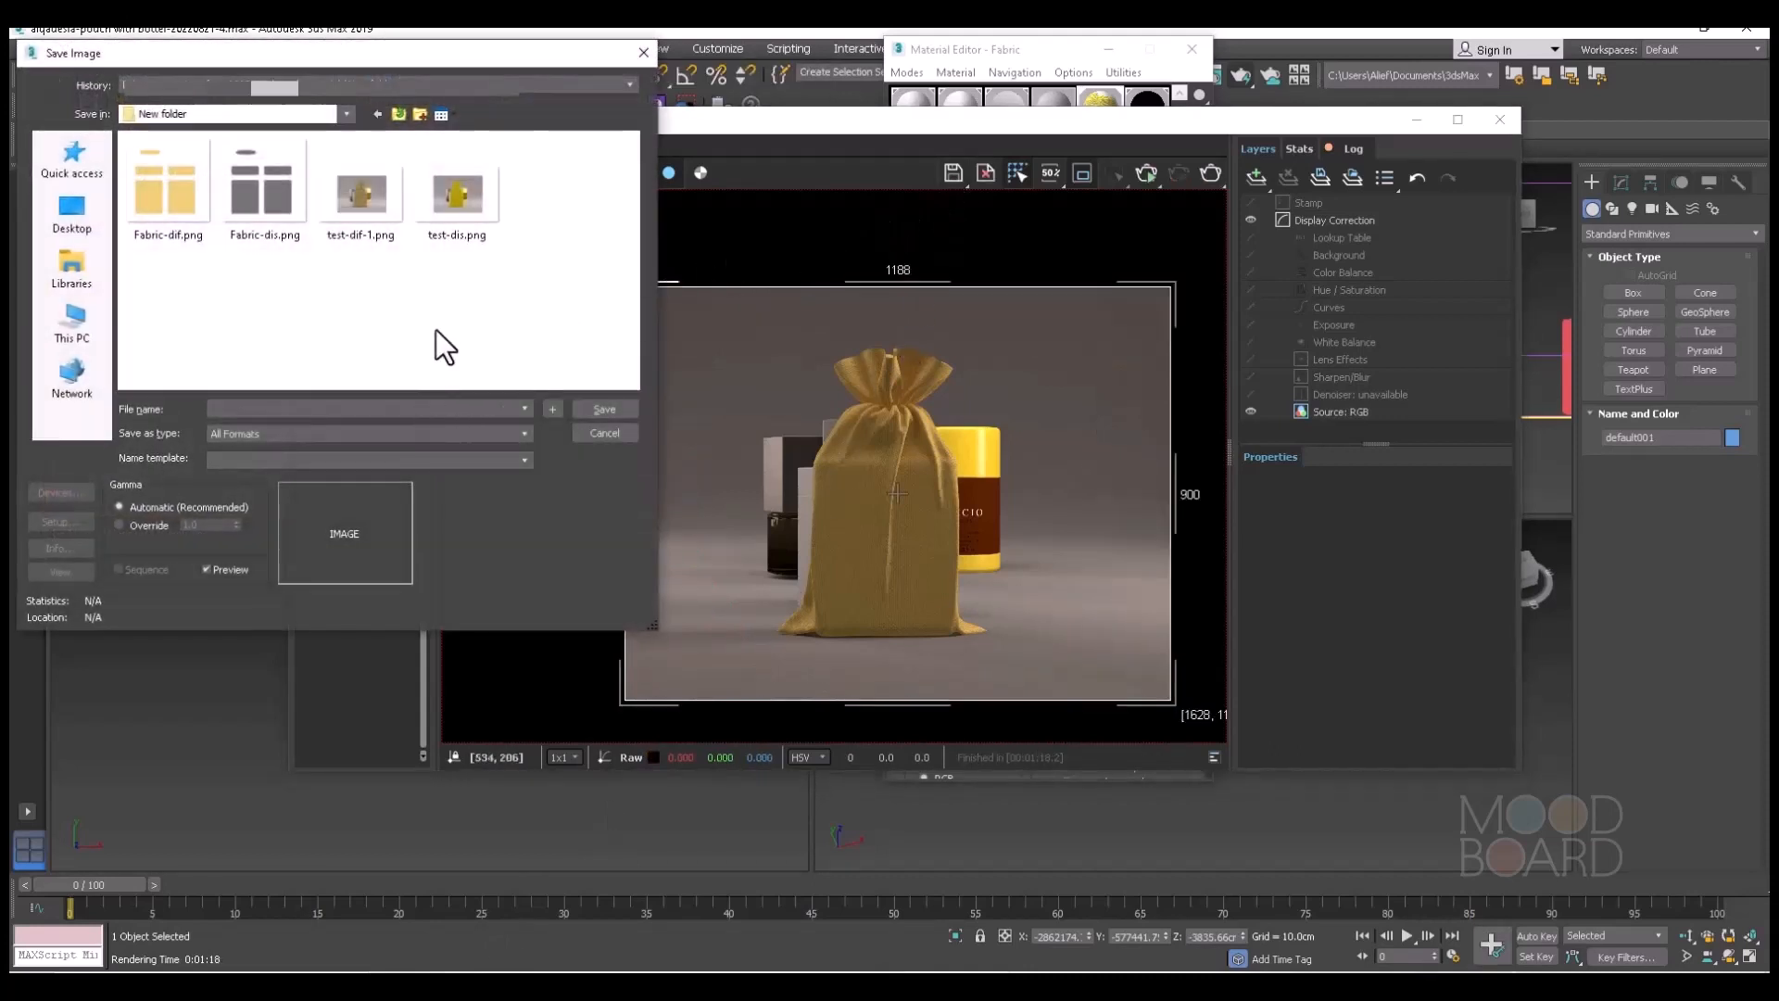
left_click(355, 196)
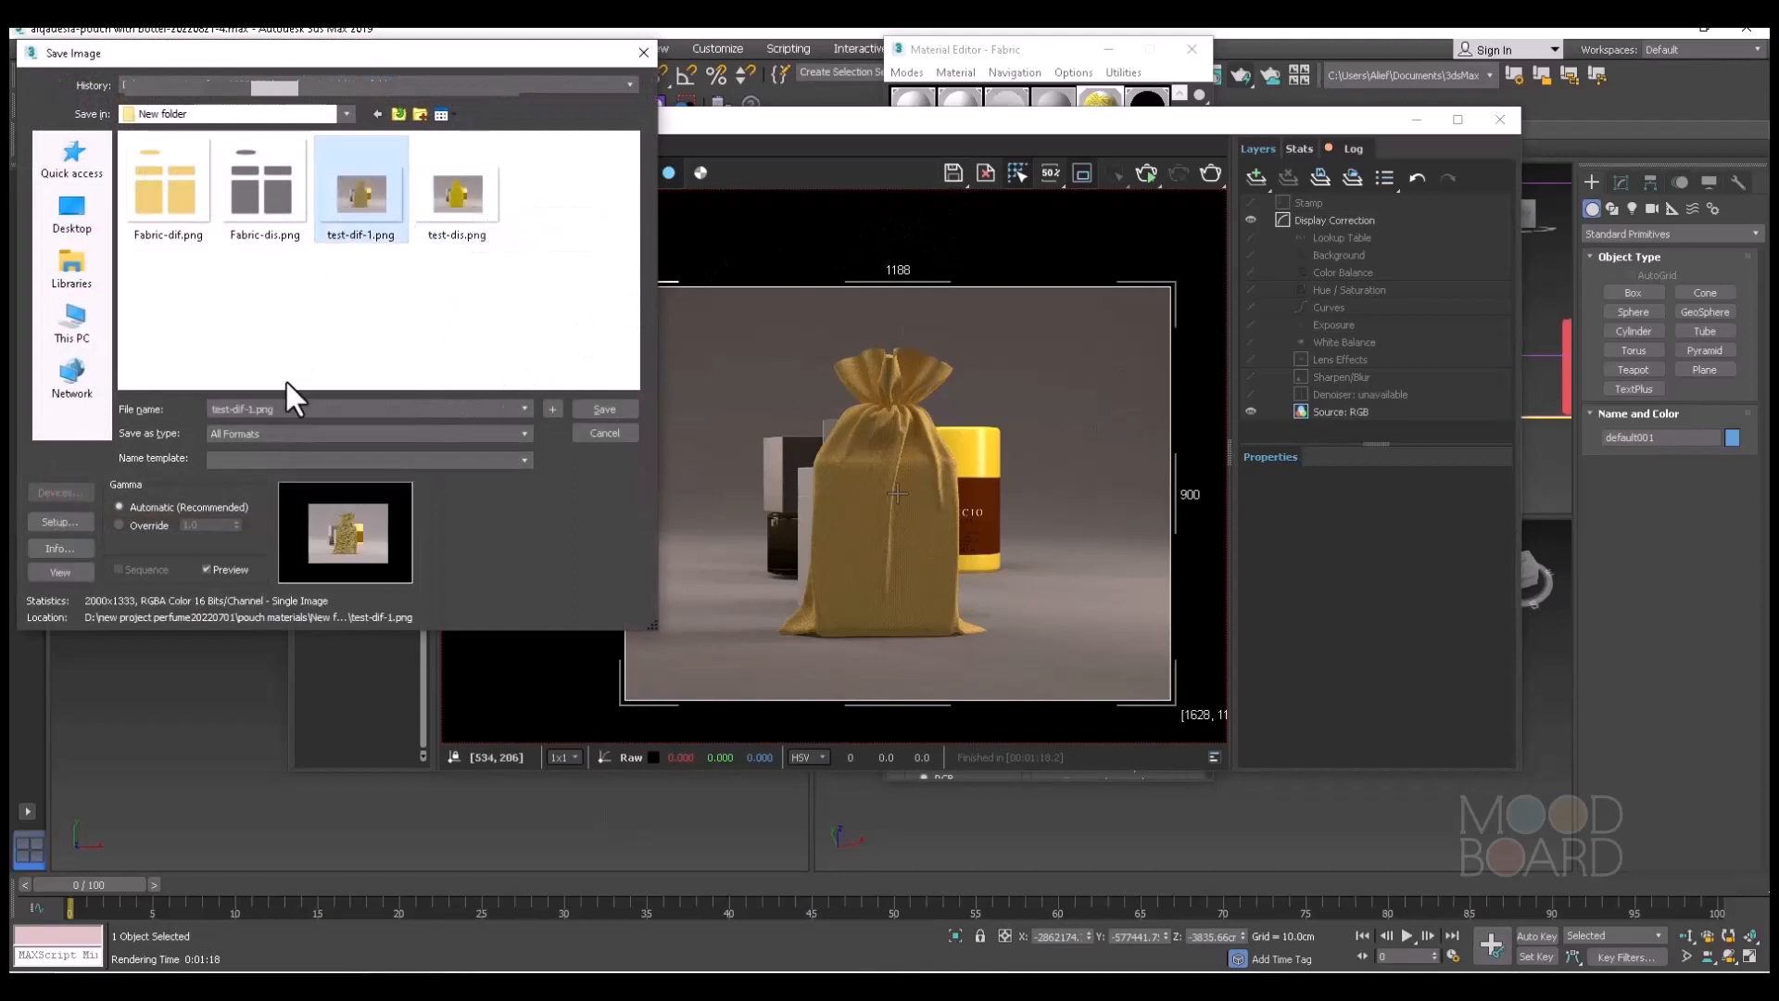
left_click(256, 408)
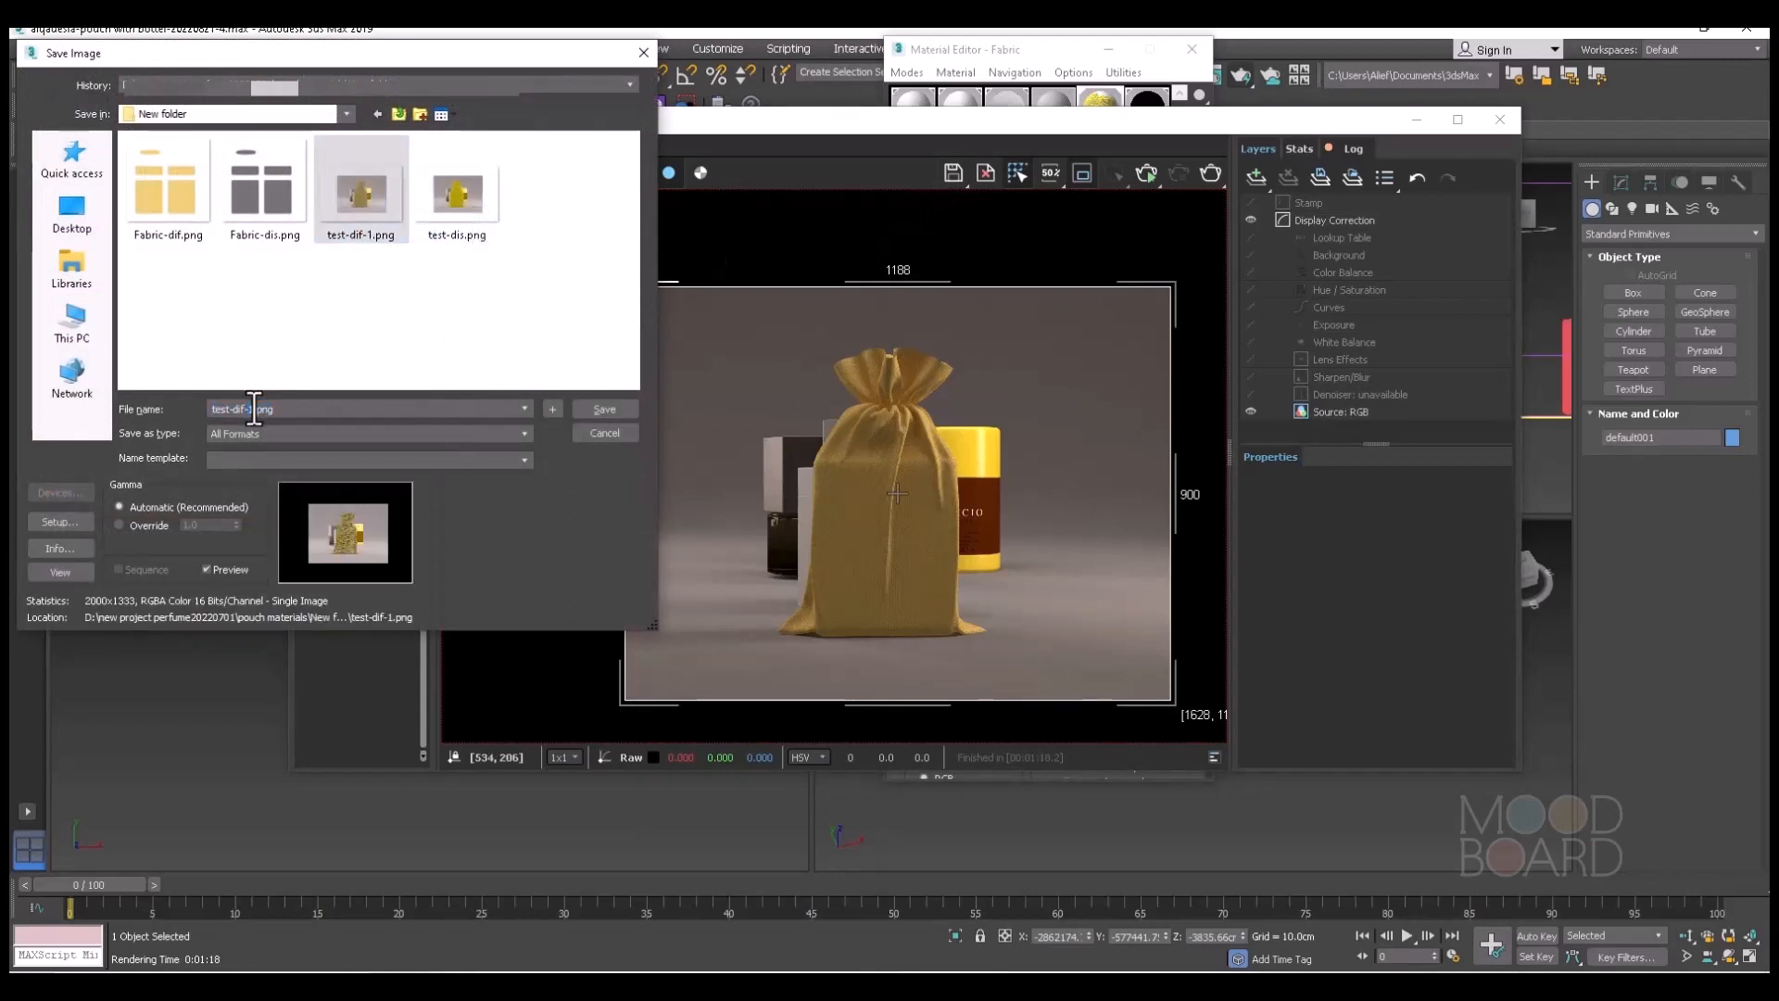
left_click(611, 405)
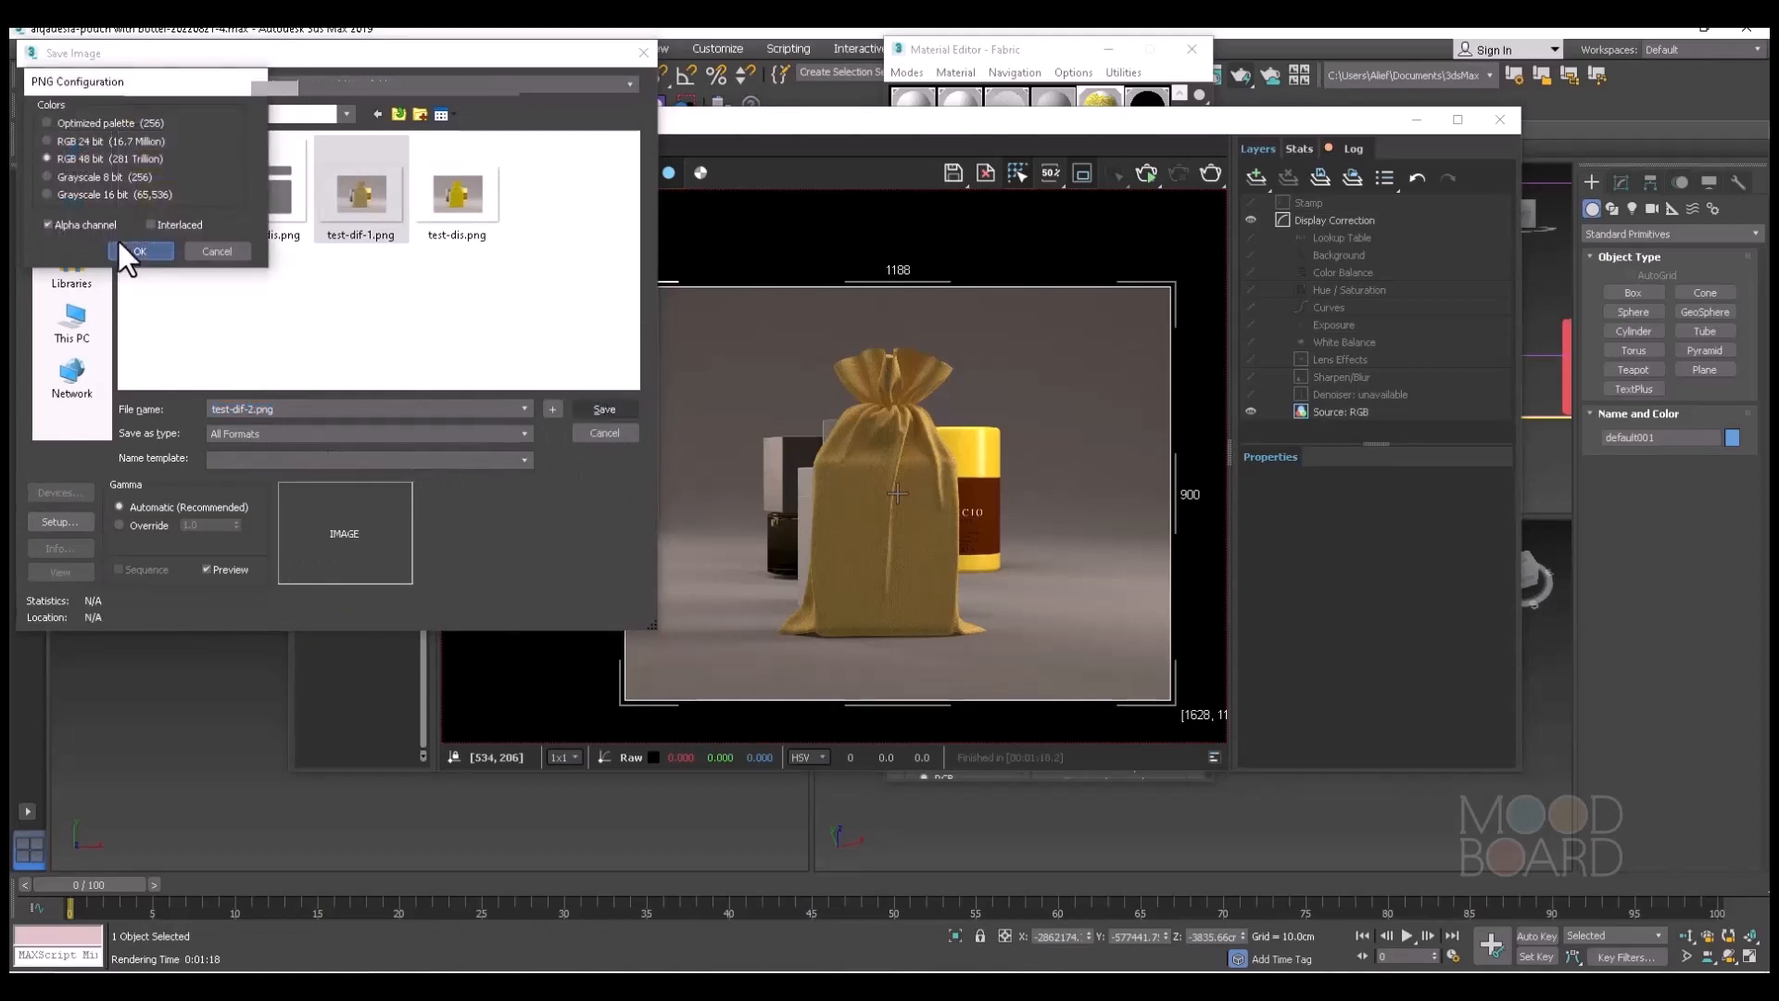
left_click(122, 247)
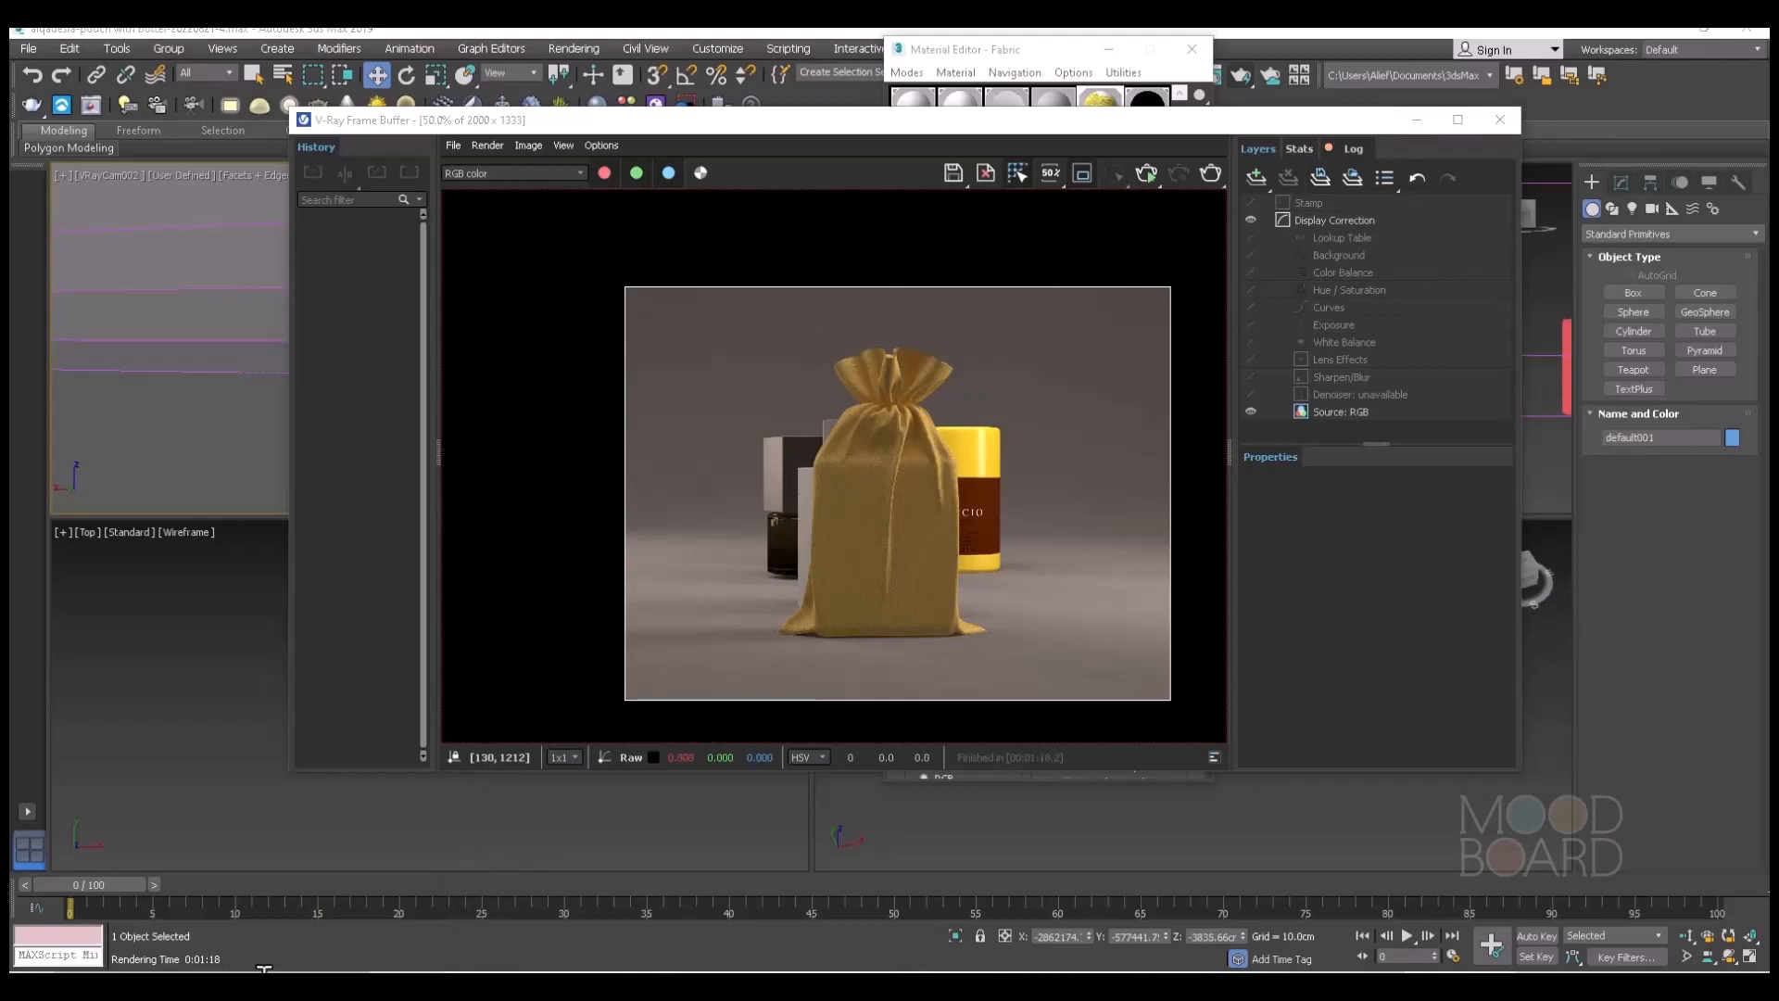
Switch to File Explorer and open the saved render test-dif-1.png from New folder inside the pouch materials folder.
left_click(498, 984)
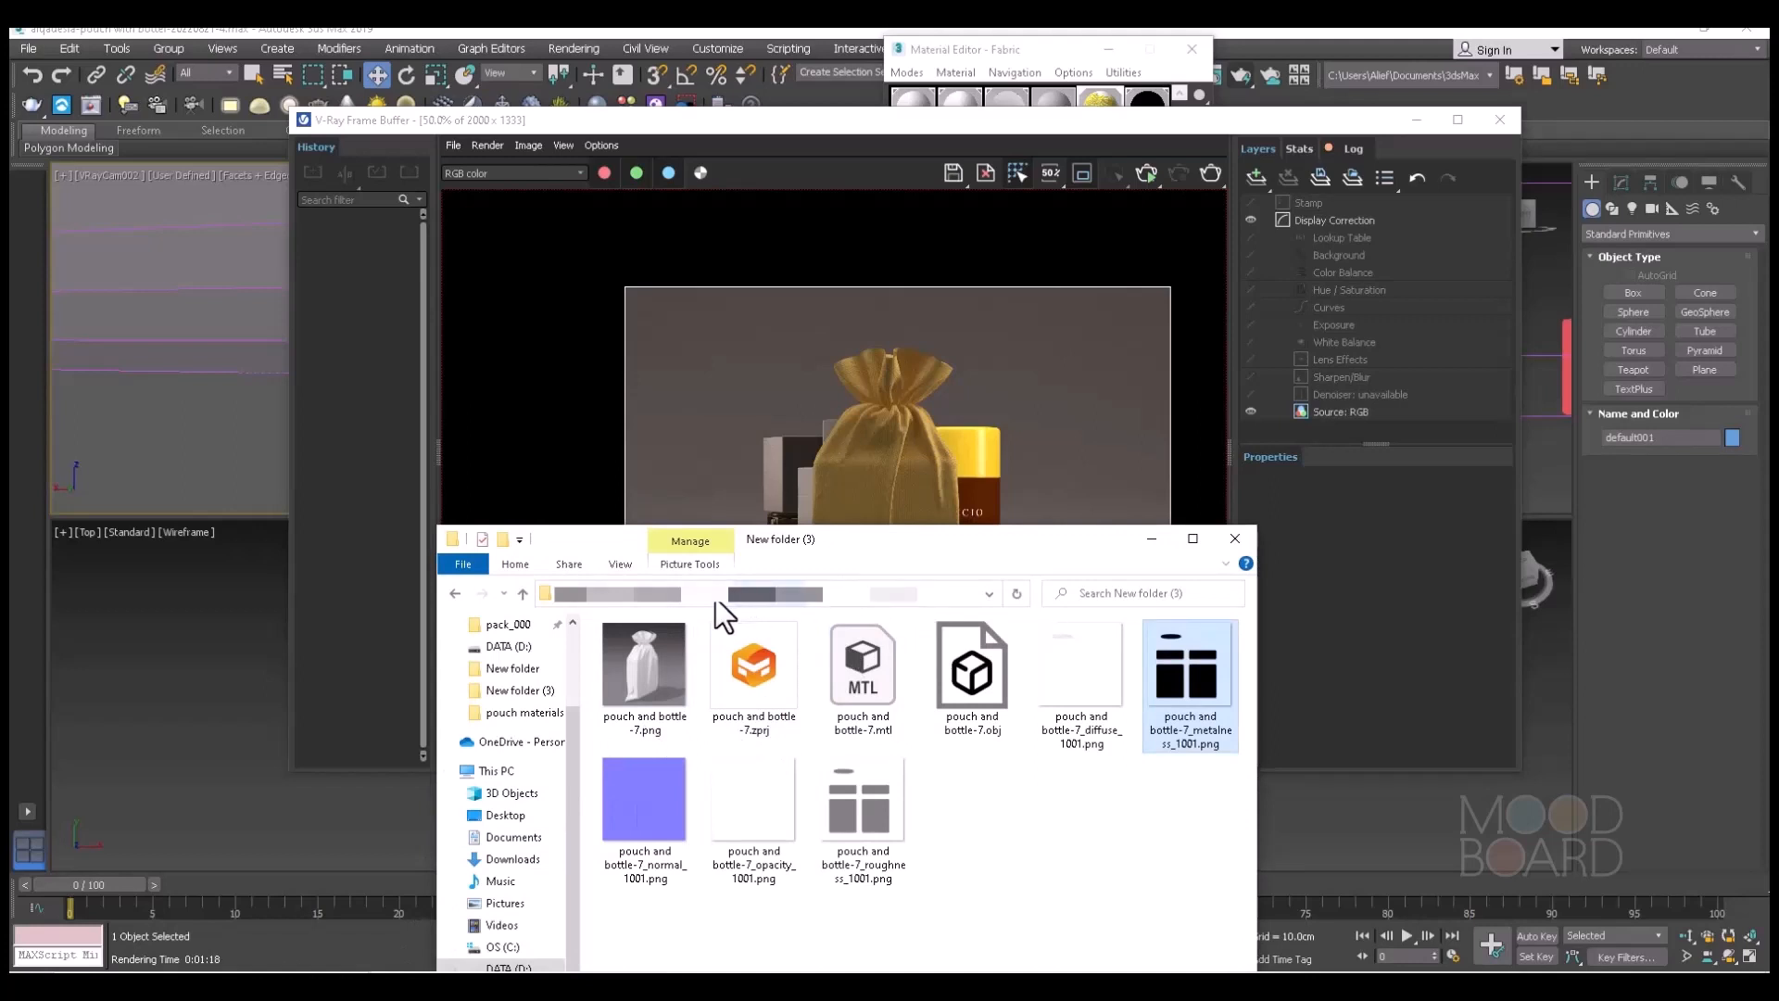
left_click(771, 595)
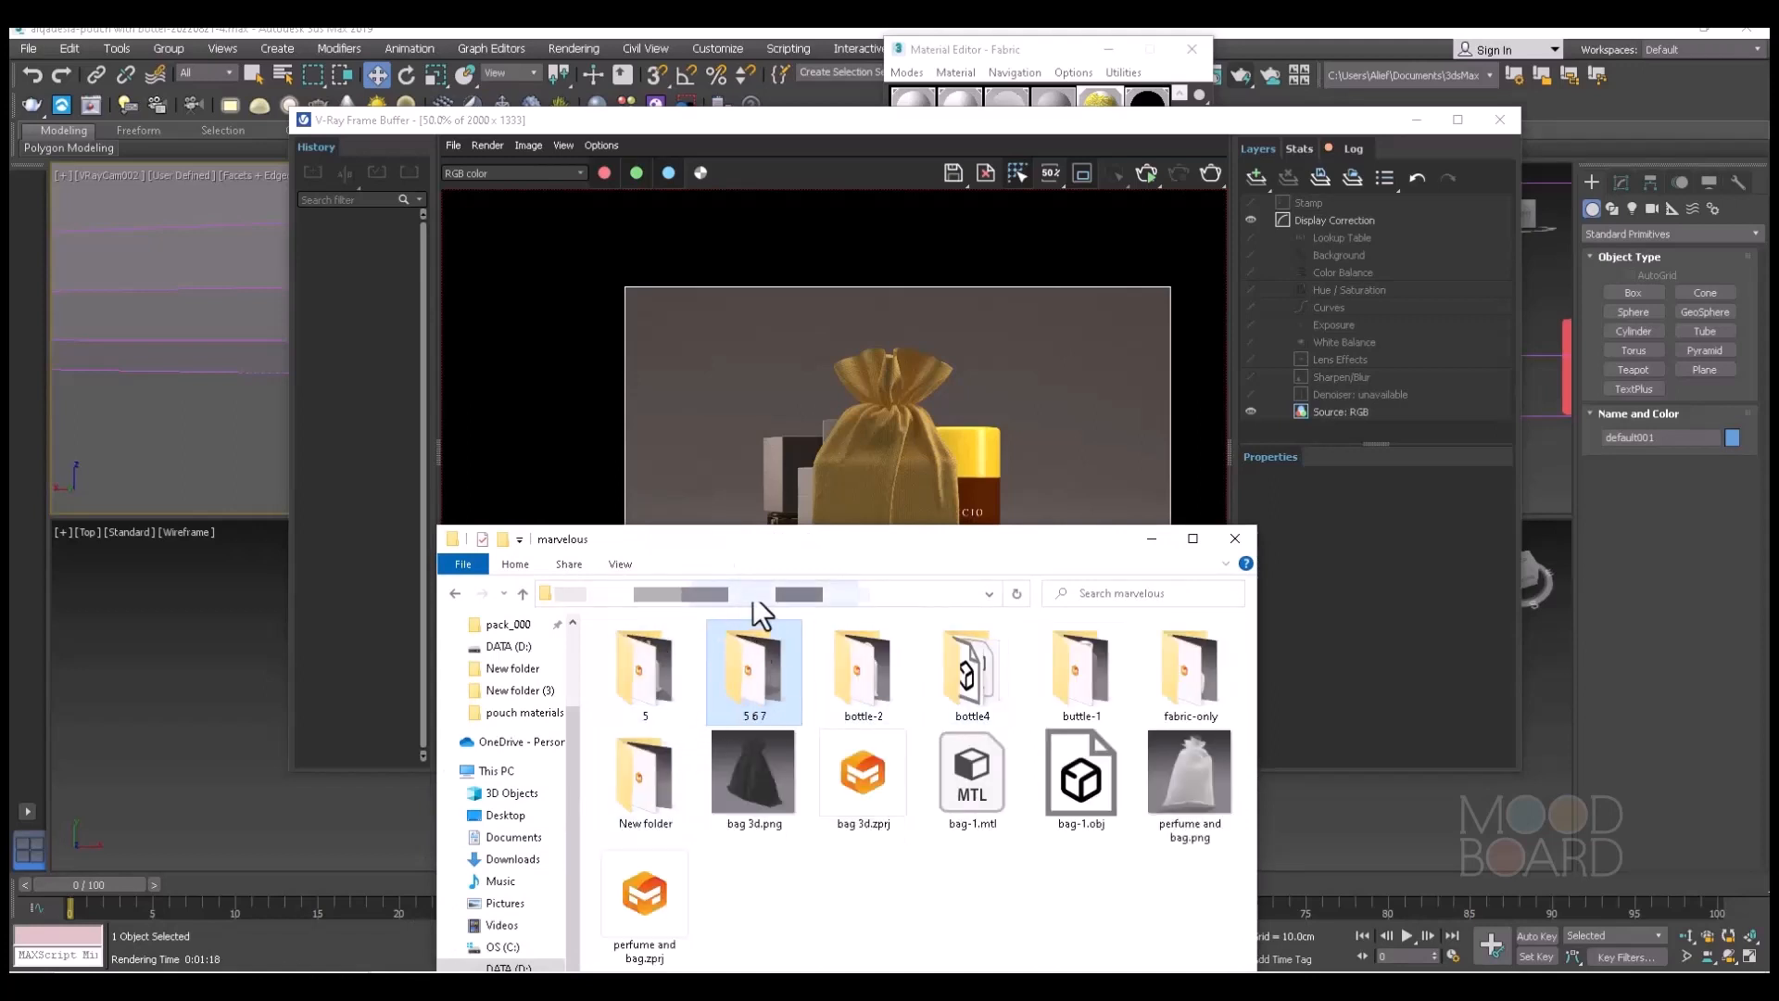
left_click(819, 600)
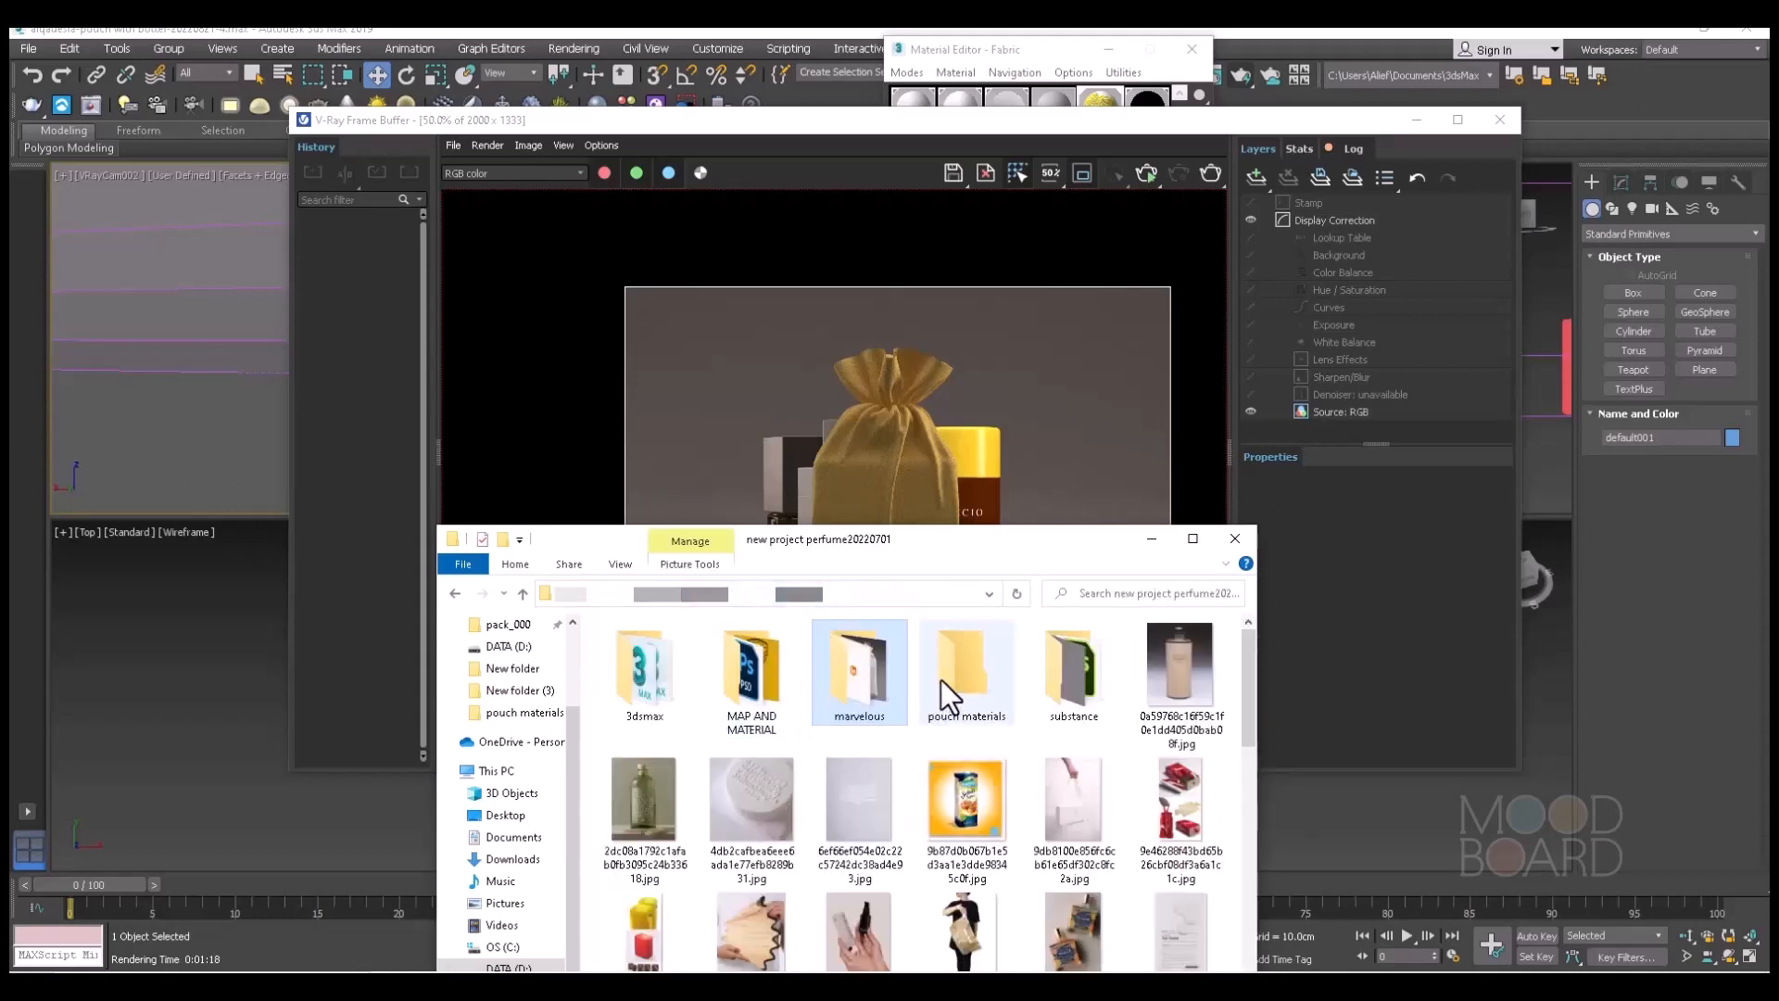
double_click(947, 668)
double_click(666, 648)
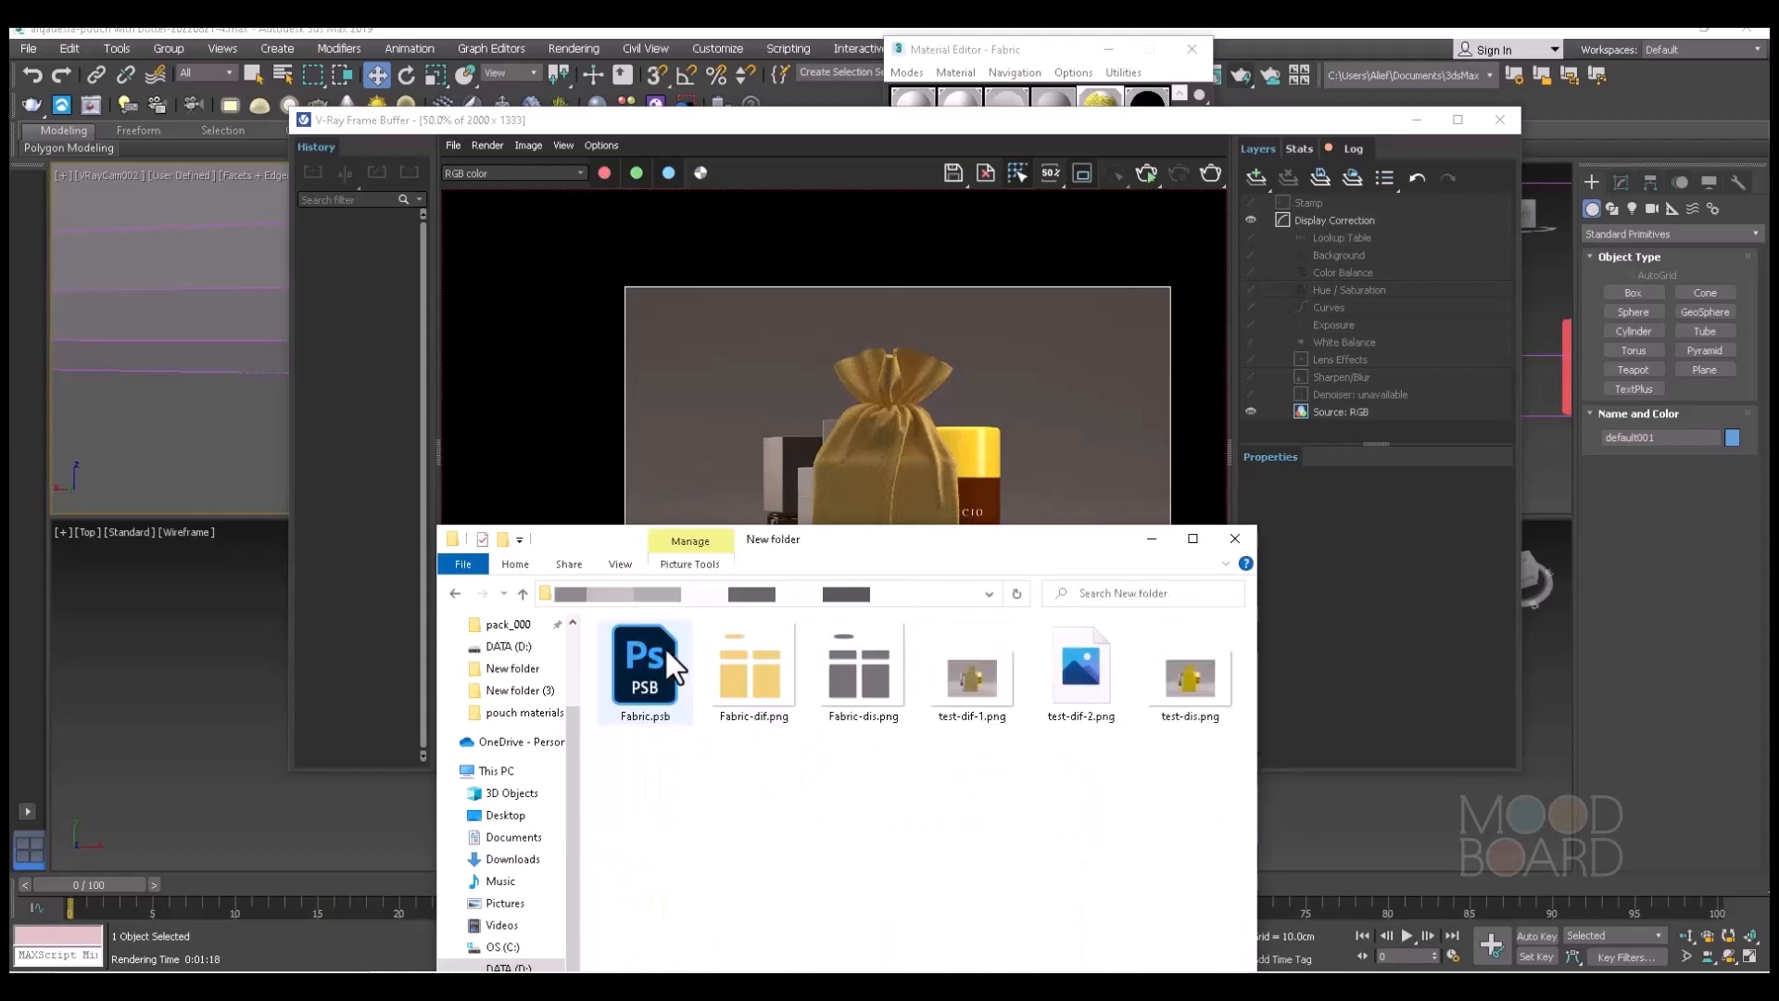
double_click(971, 708)
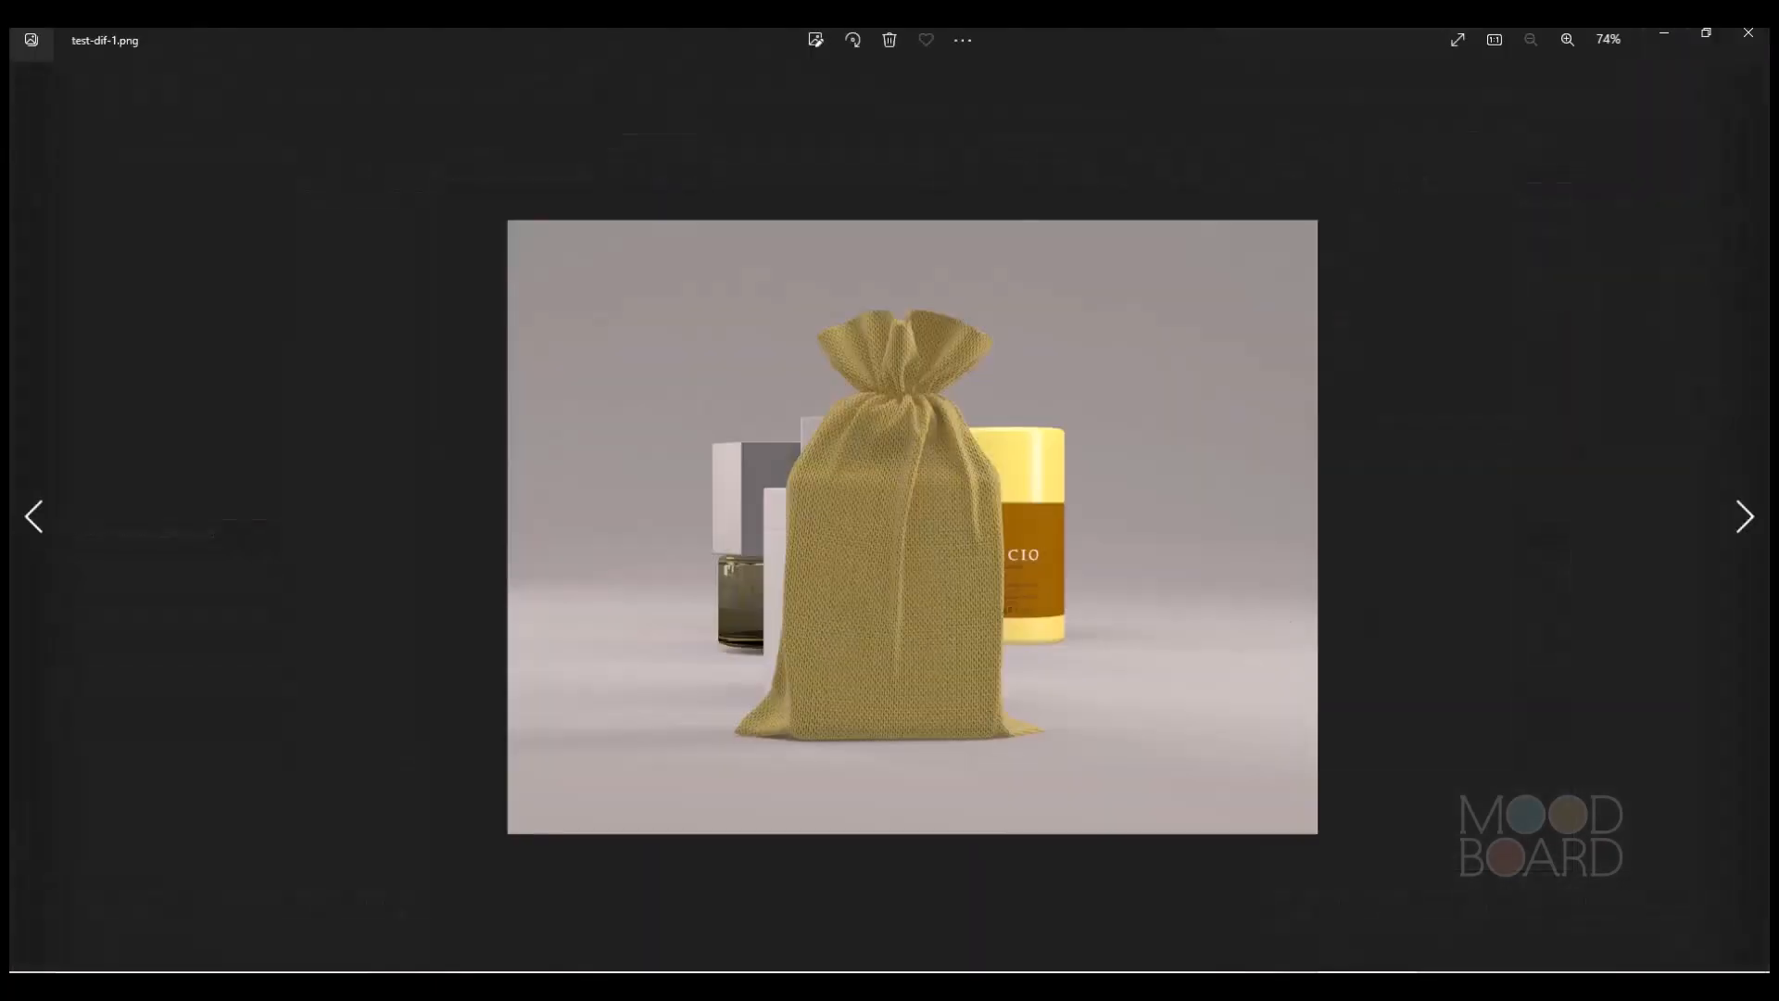
Shrink the test-dif-1.png viewer to a narrow window and enlarge the pouch in it to 133%.
left_click(1707, 34)
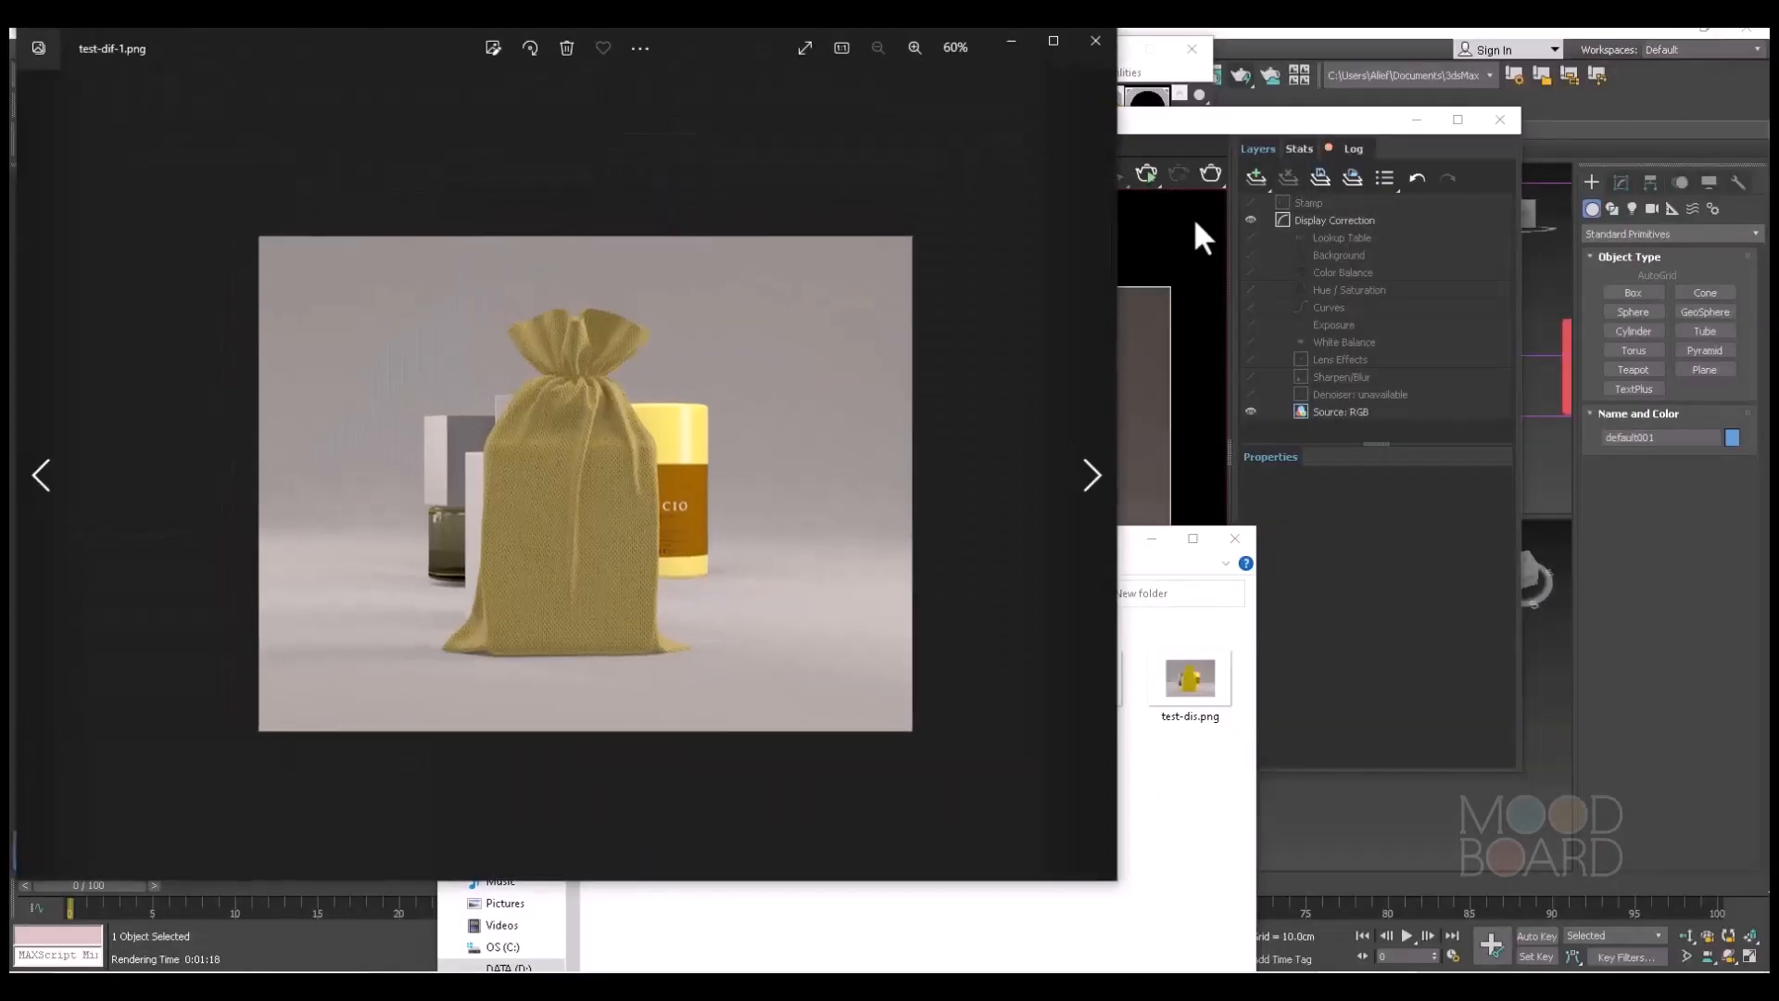
left_click_drag(1119, 132, 824, 207)
scroll(398, 488, "up", 3)
scroll(408, 484, "up", 3)
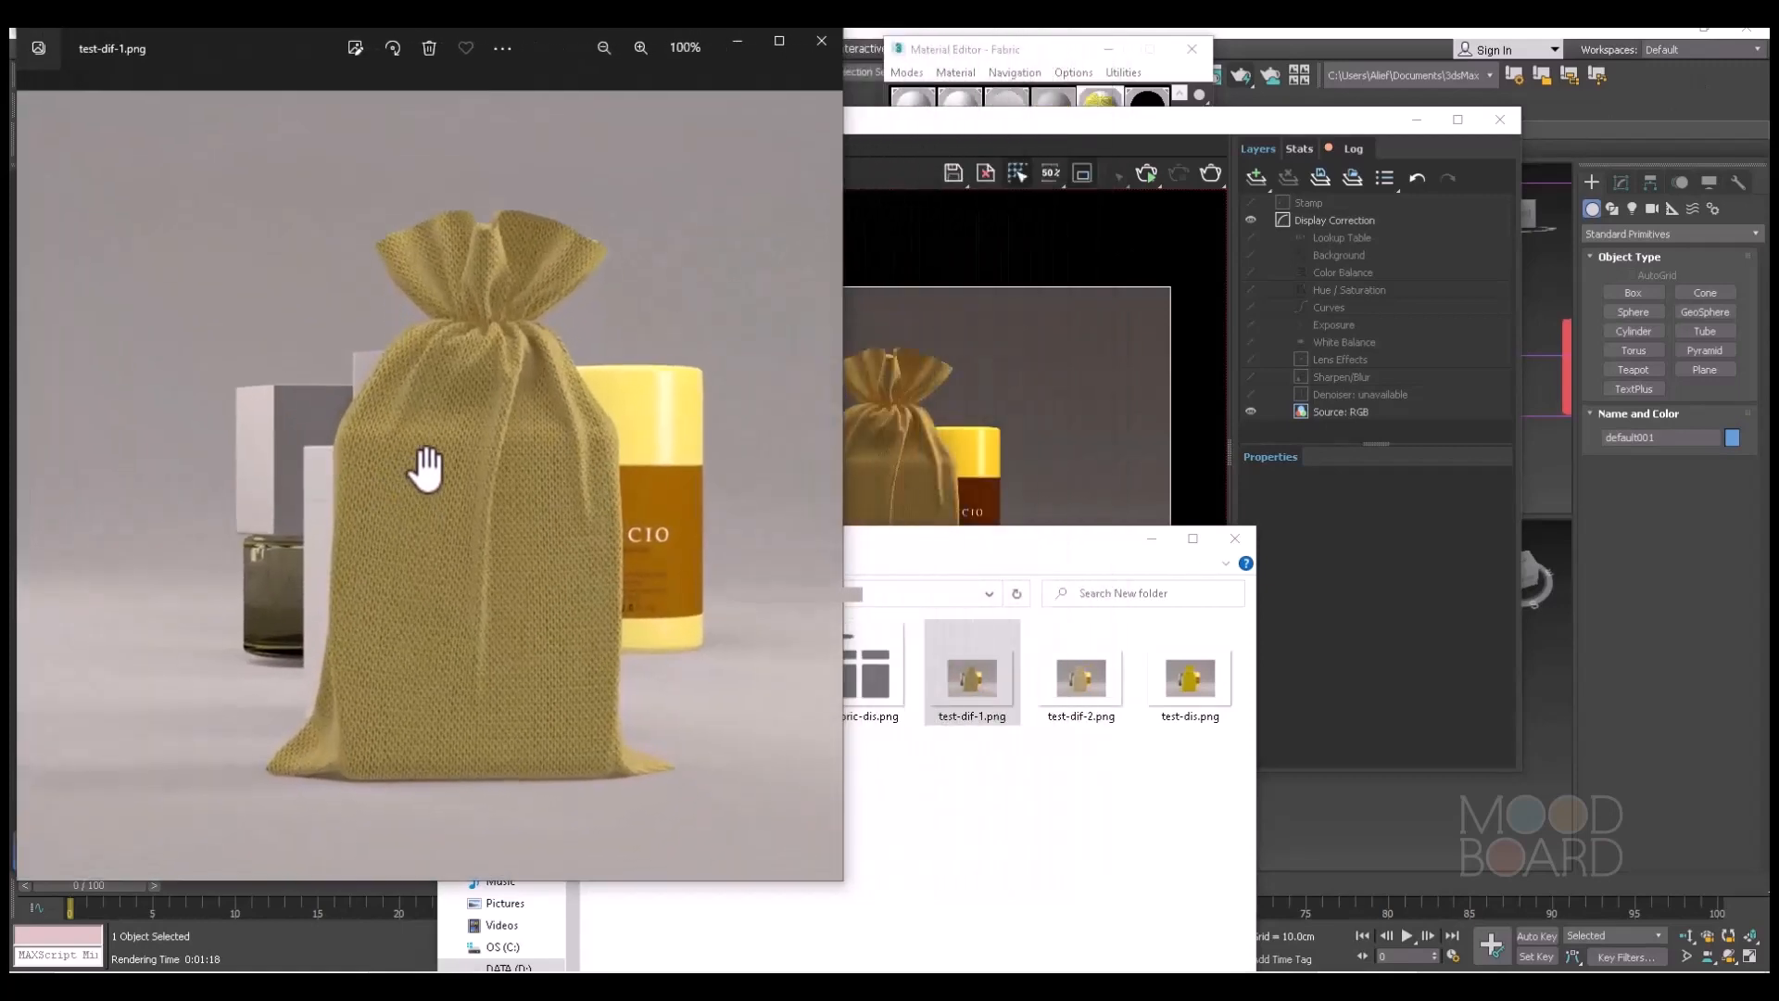
left_click_drag(841, 276, 643, 302)
scroll(273, 333, "up", 1)
scroll(275, 331, "up", 2)
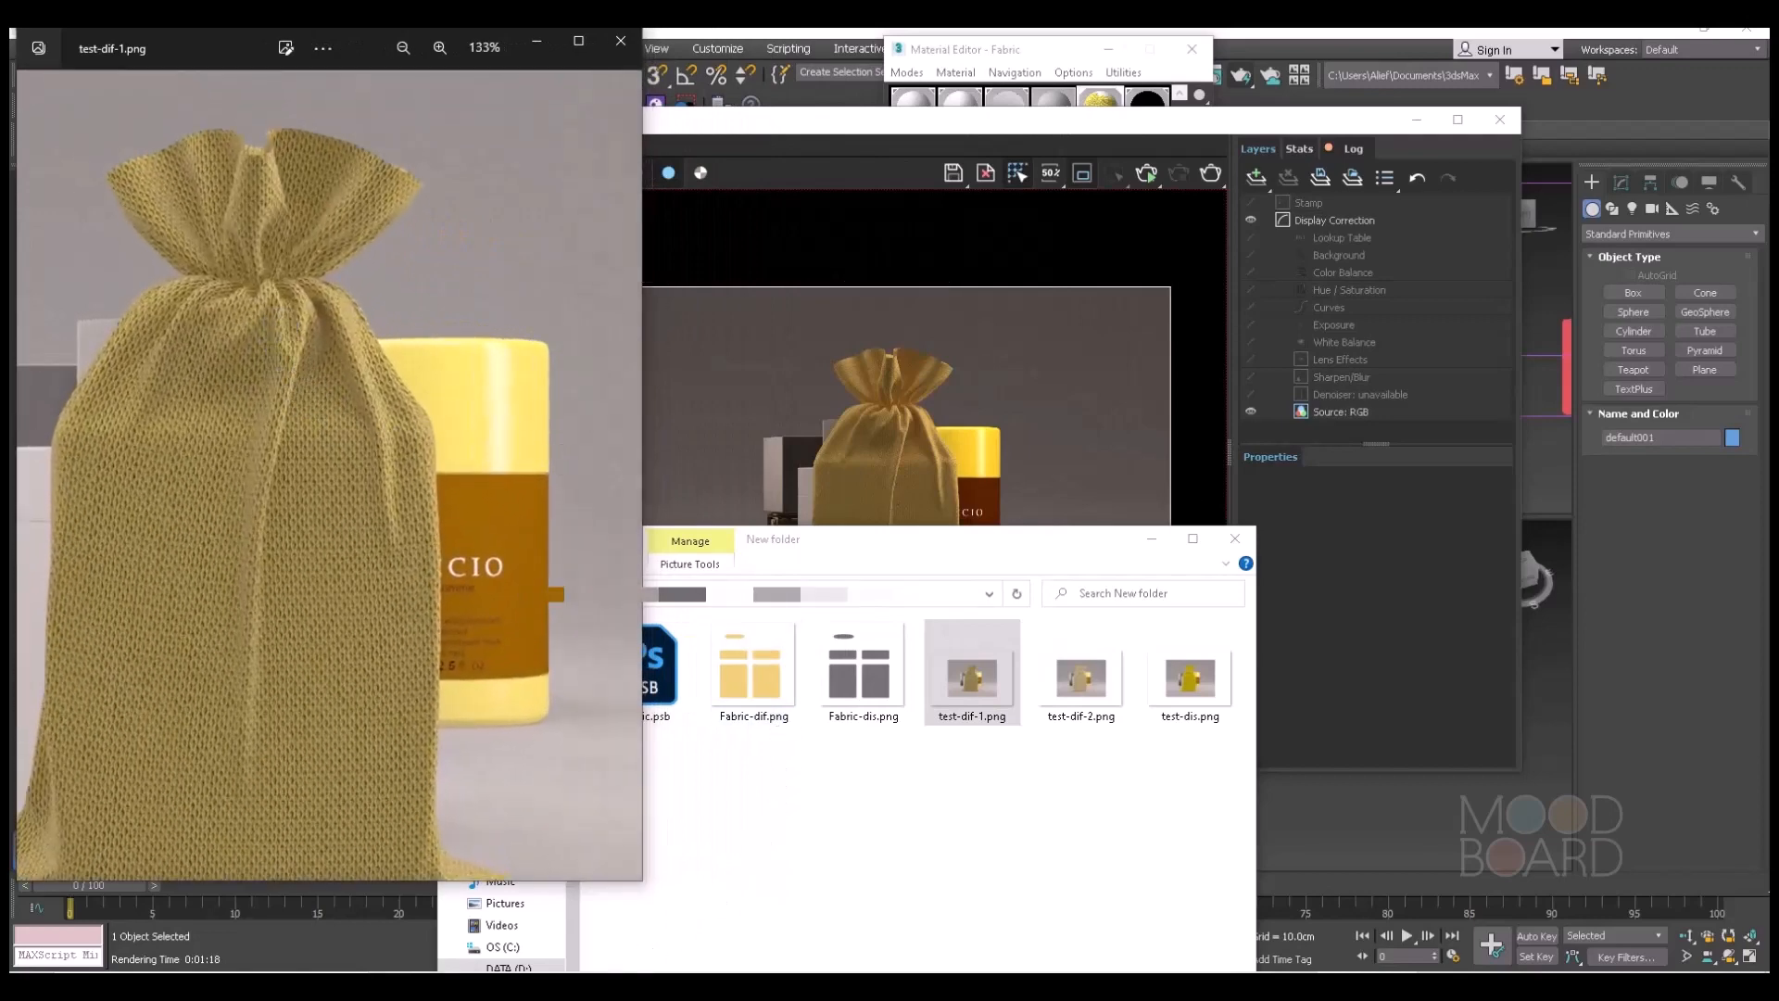
Open test-dif-2.png in a narrow viewer window beside test-dif-1.png and enlarge its pouch to 146%.
left_click(630, 982)
double_click(1082, 680)
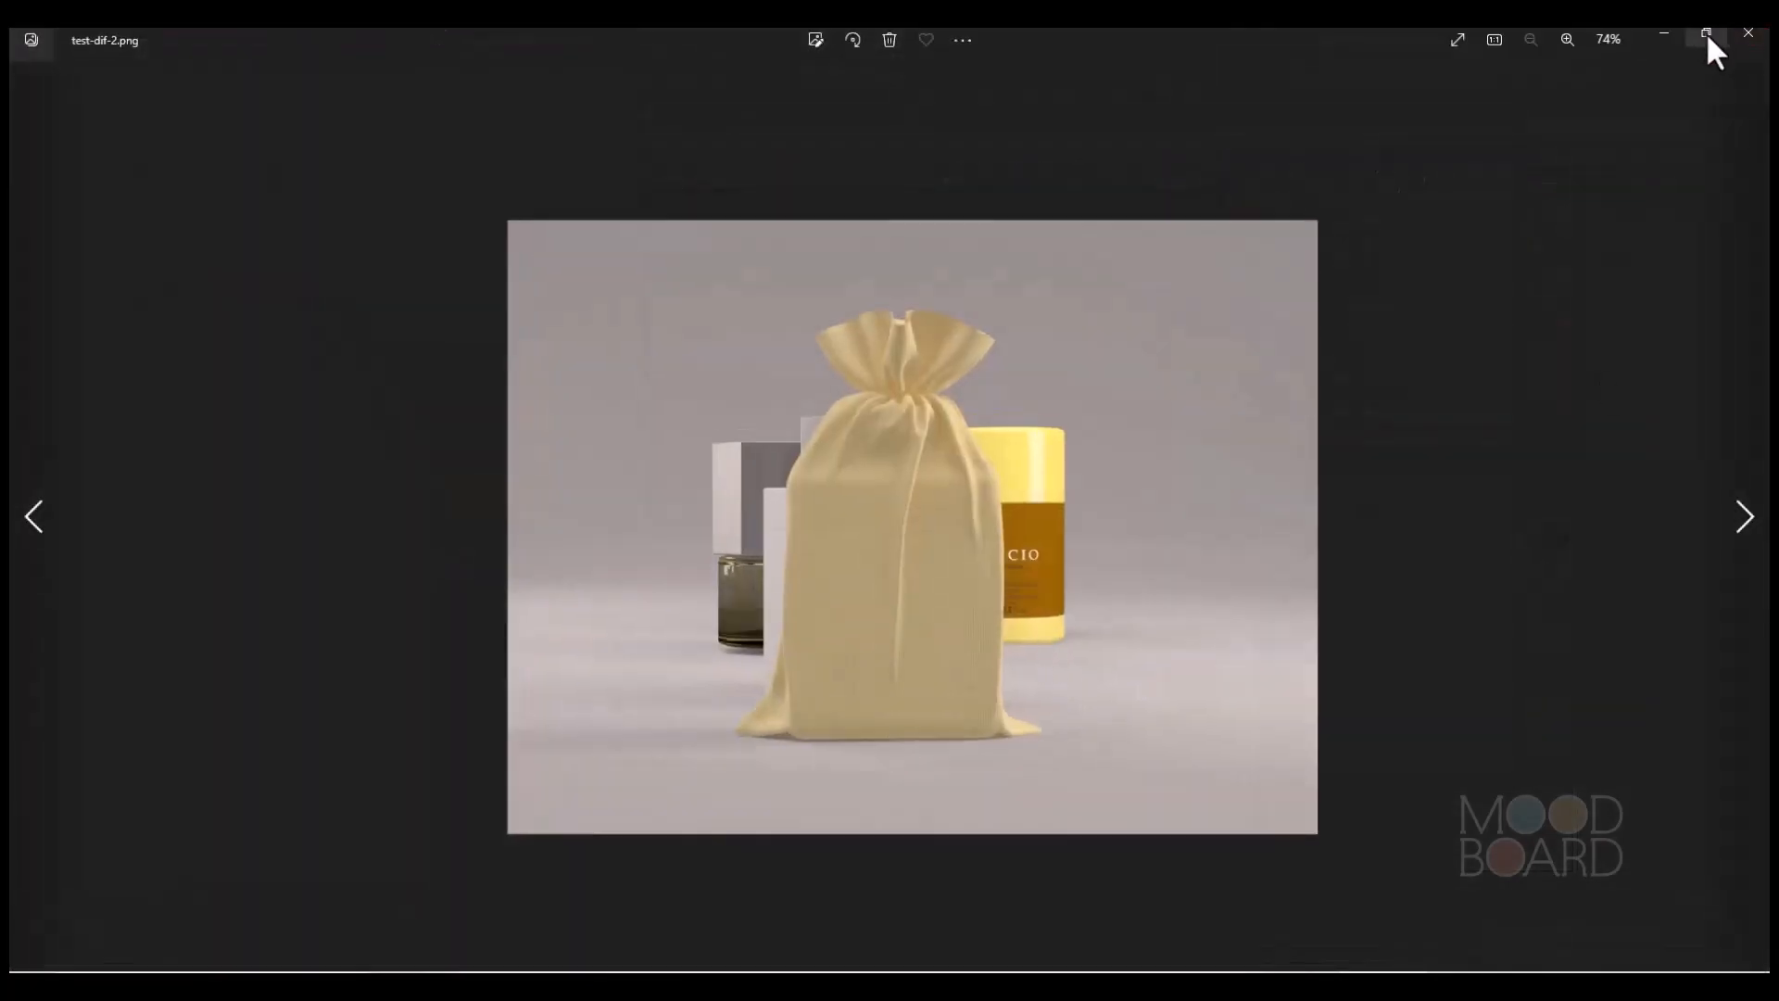
left_click(1703, 33)
left_click_drag(1117, 278, 484, 278)
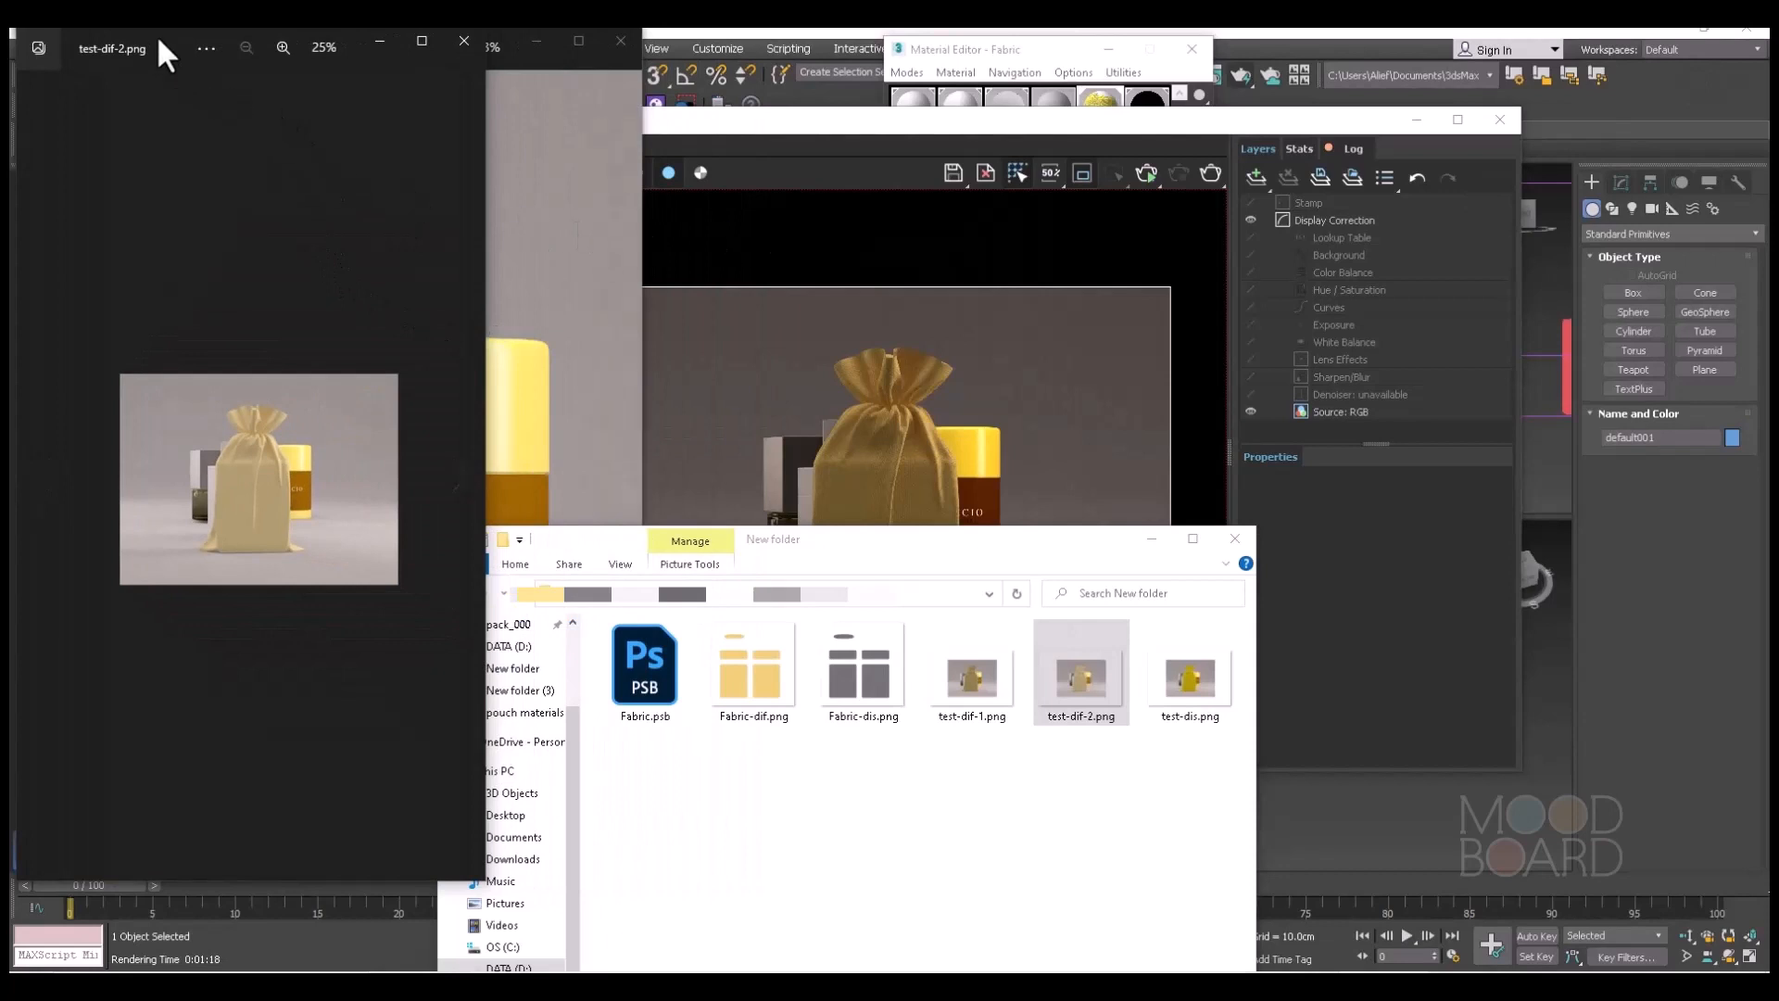
left_click_drag(160, 47, 782, 49)
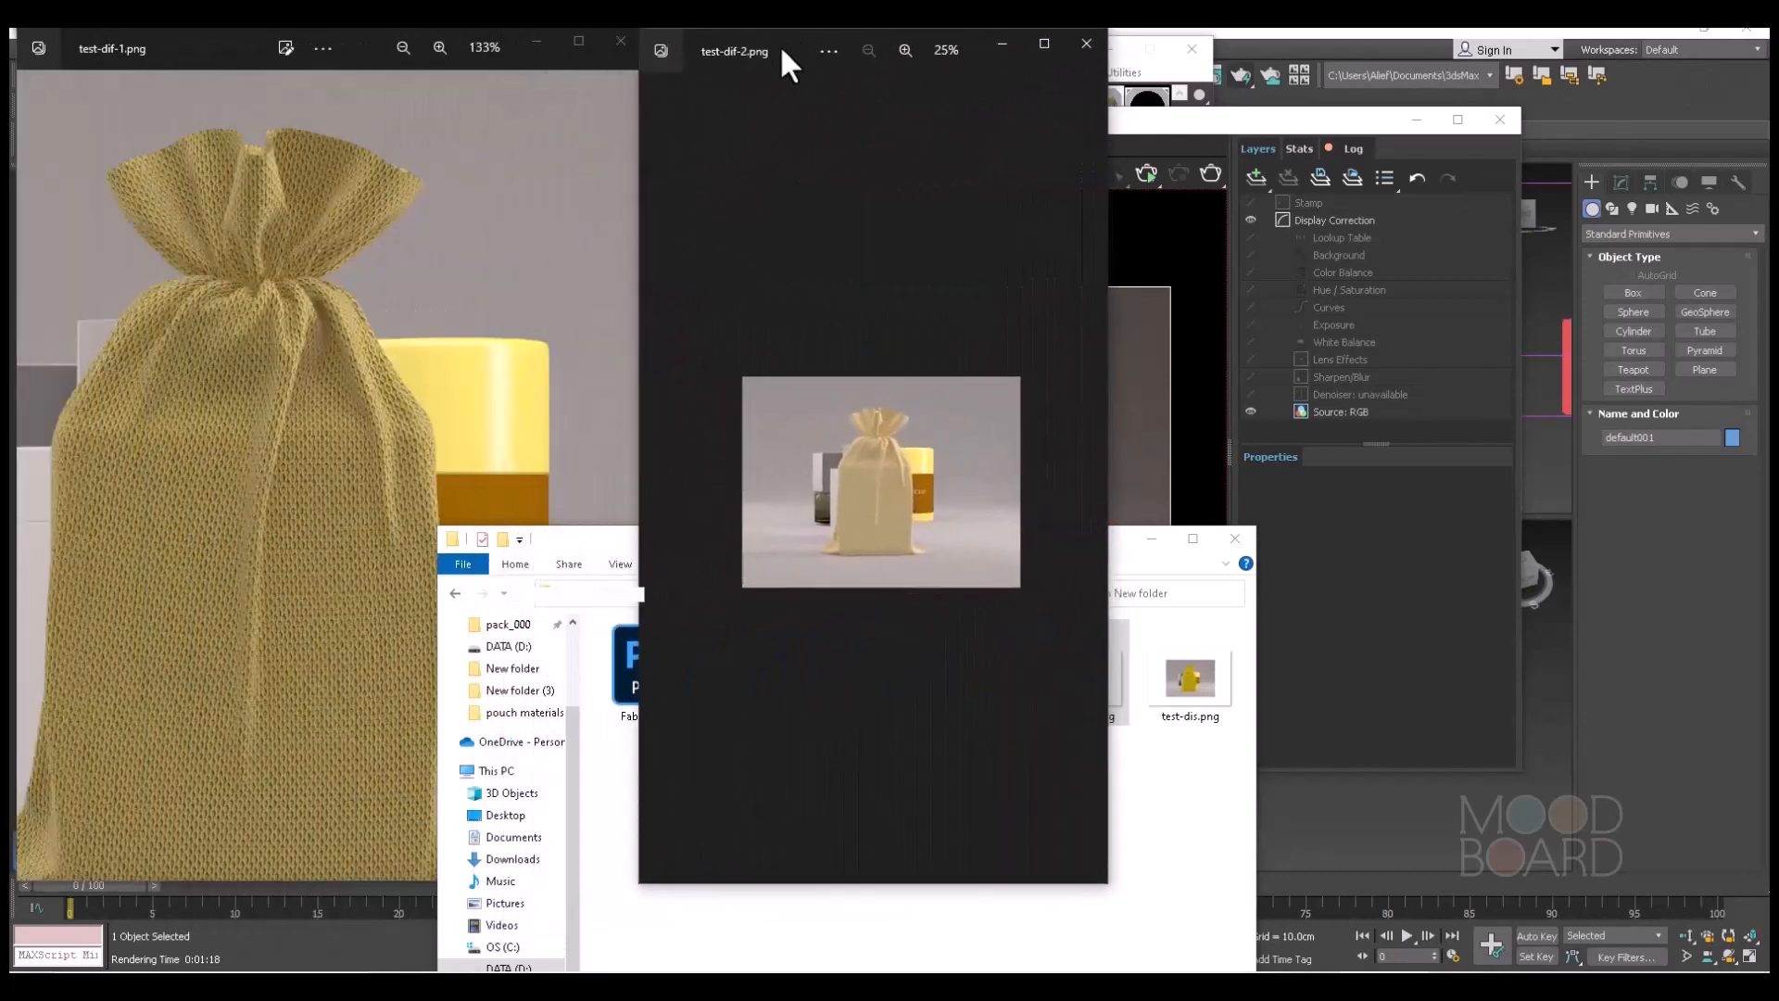
scroll(917, 436, "up", 5)
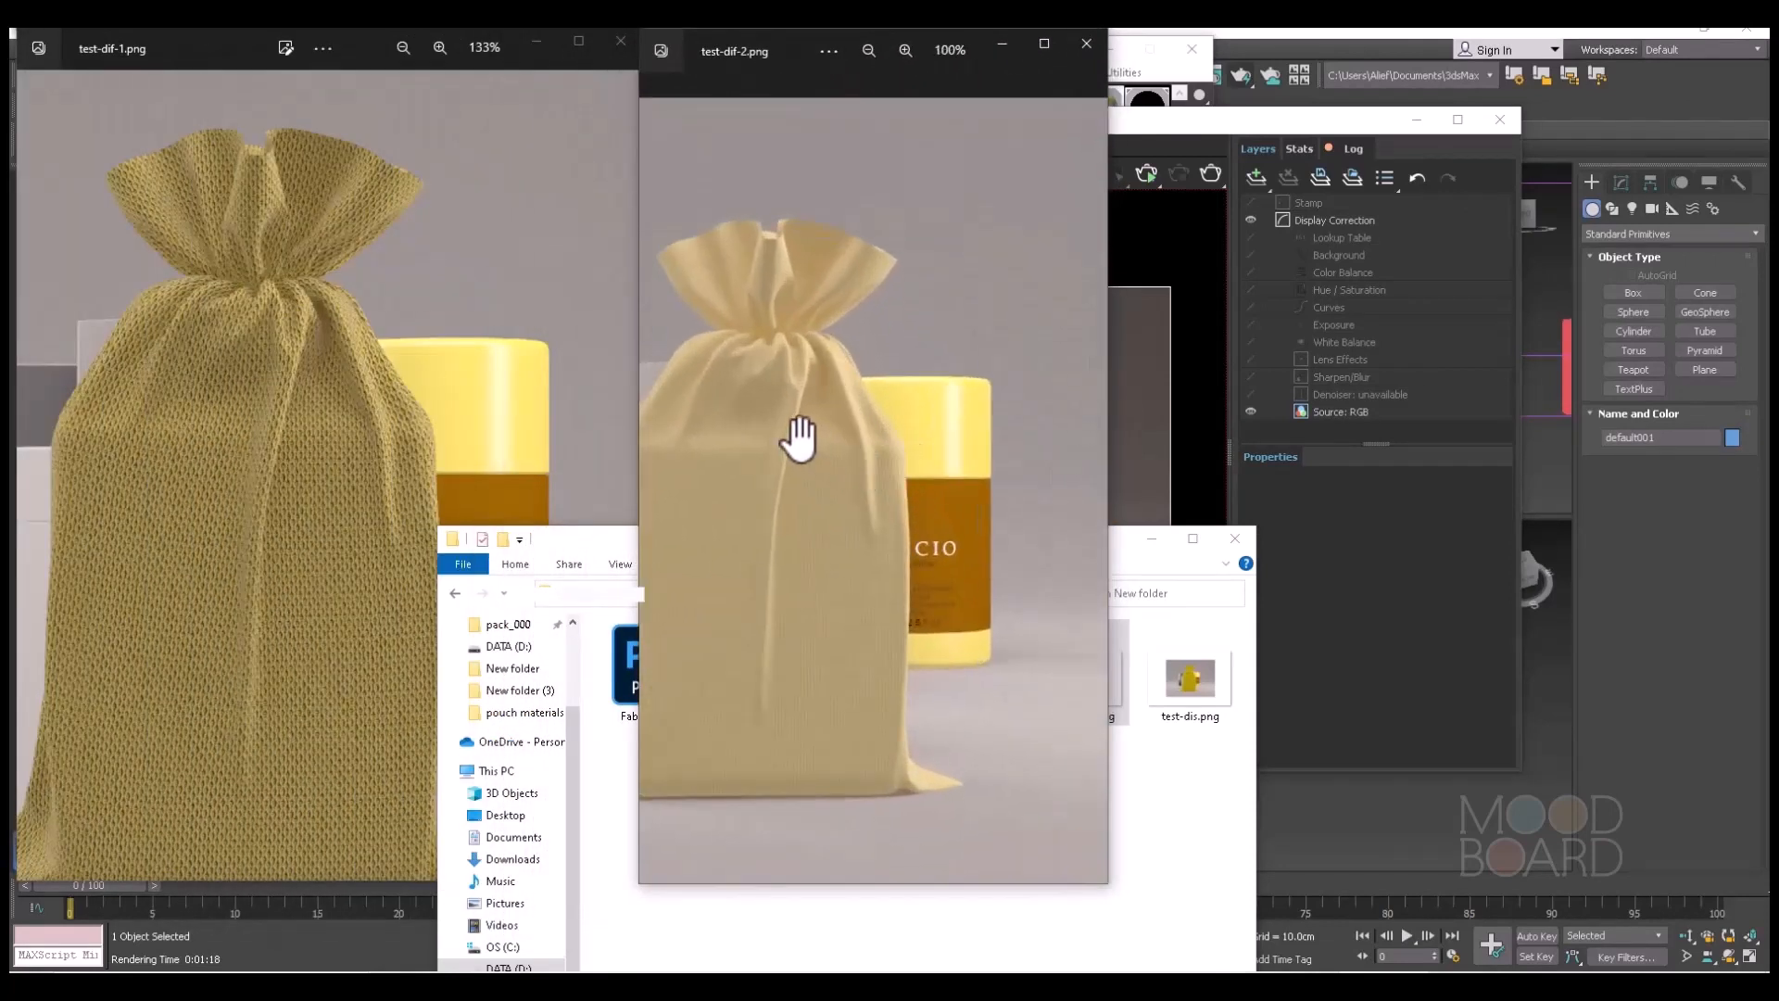
scroll(946, 417, "up", 3)
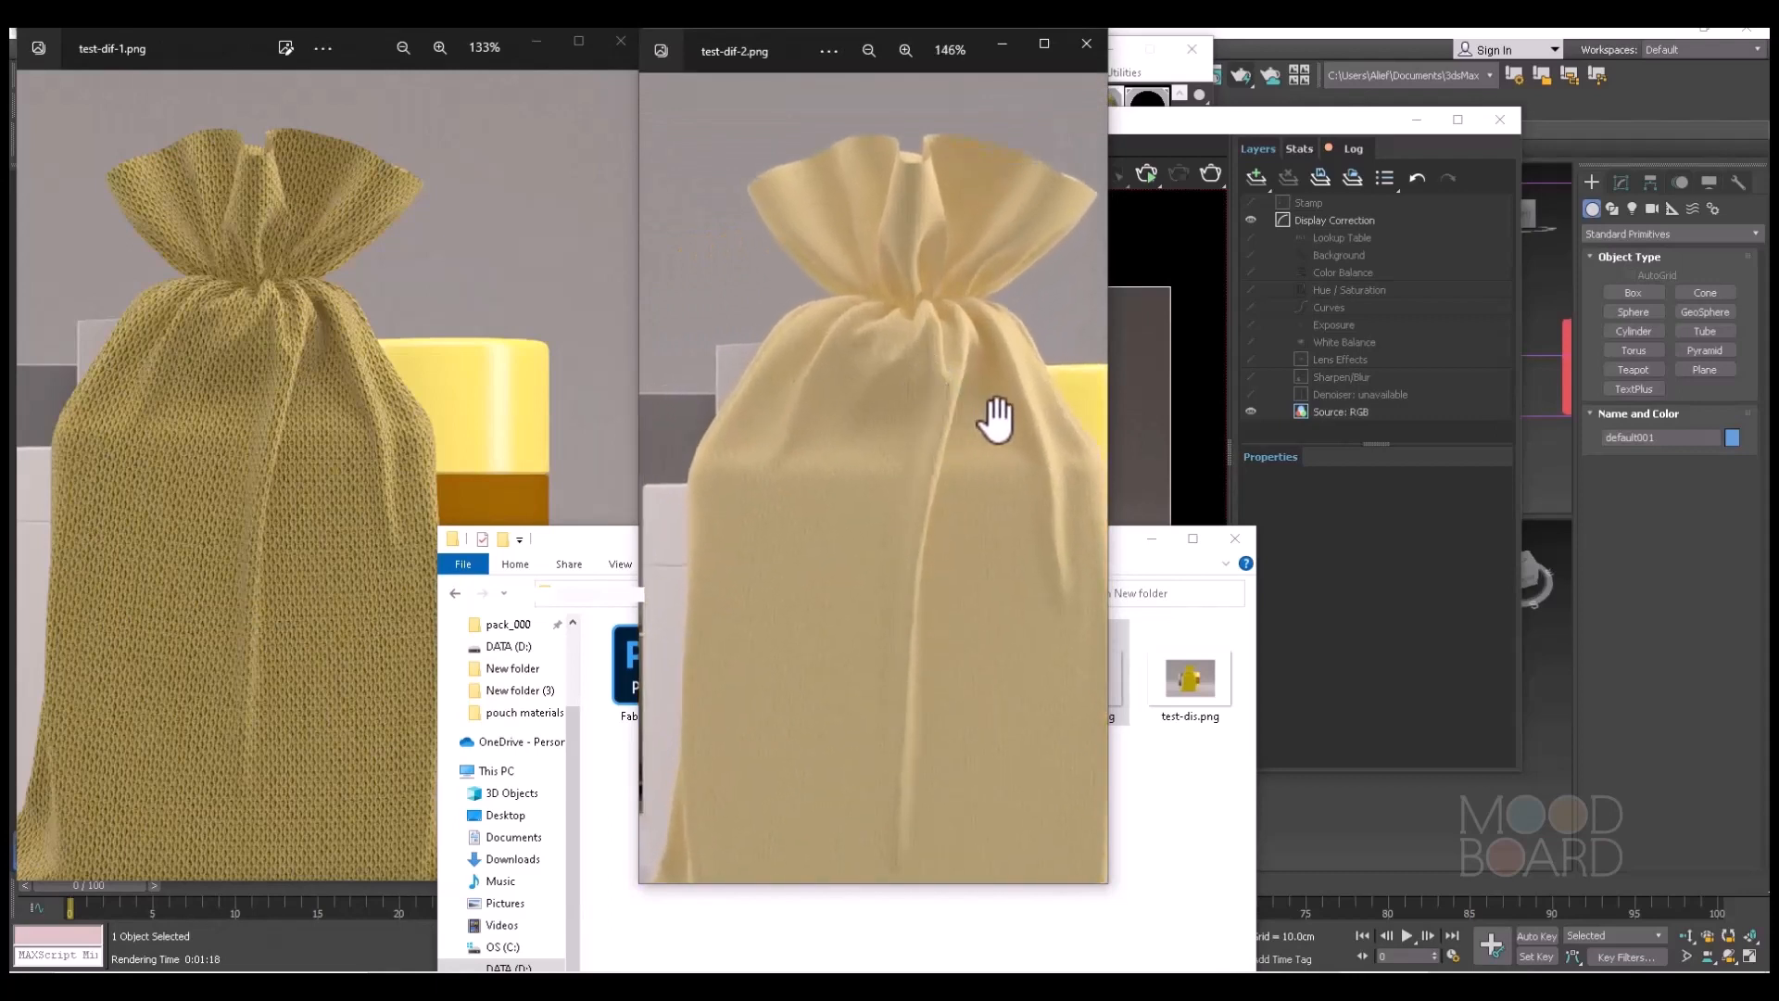
Open test-dis.png in a narrow viewer window beside test-dif-2.png and enlarge its pouch to 133%.
left_click(584, 538)
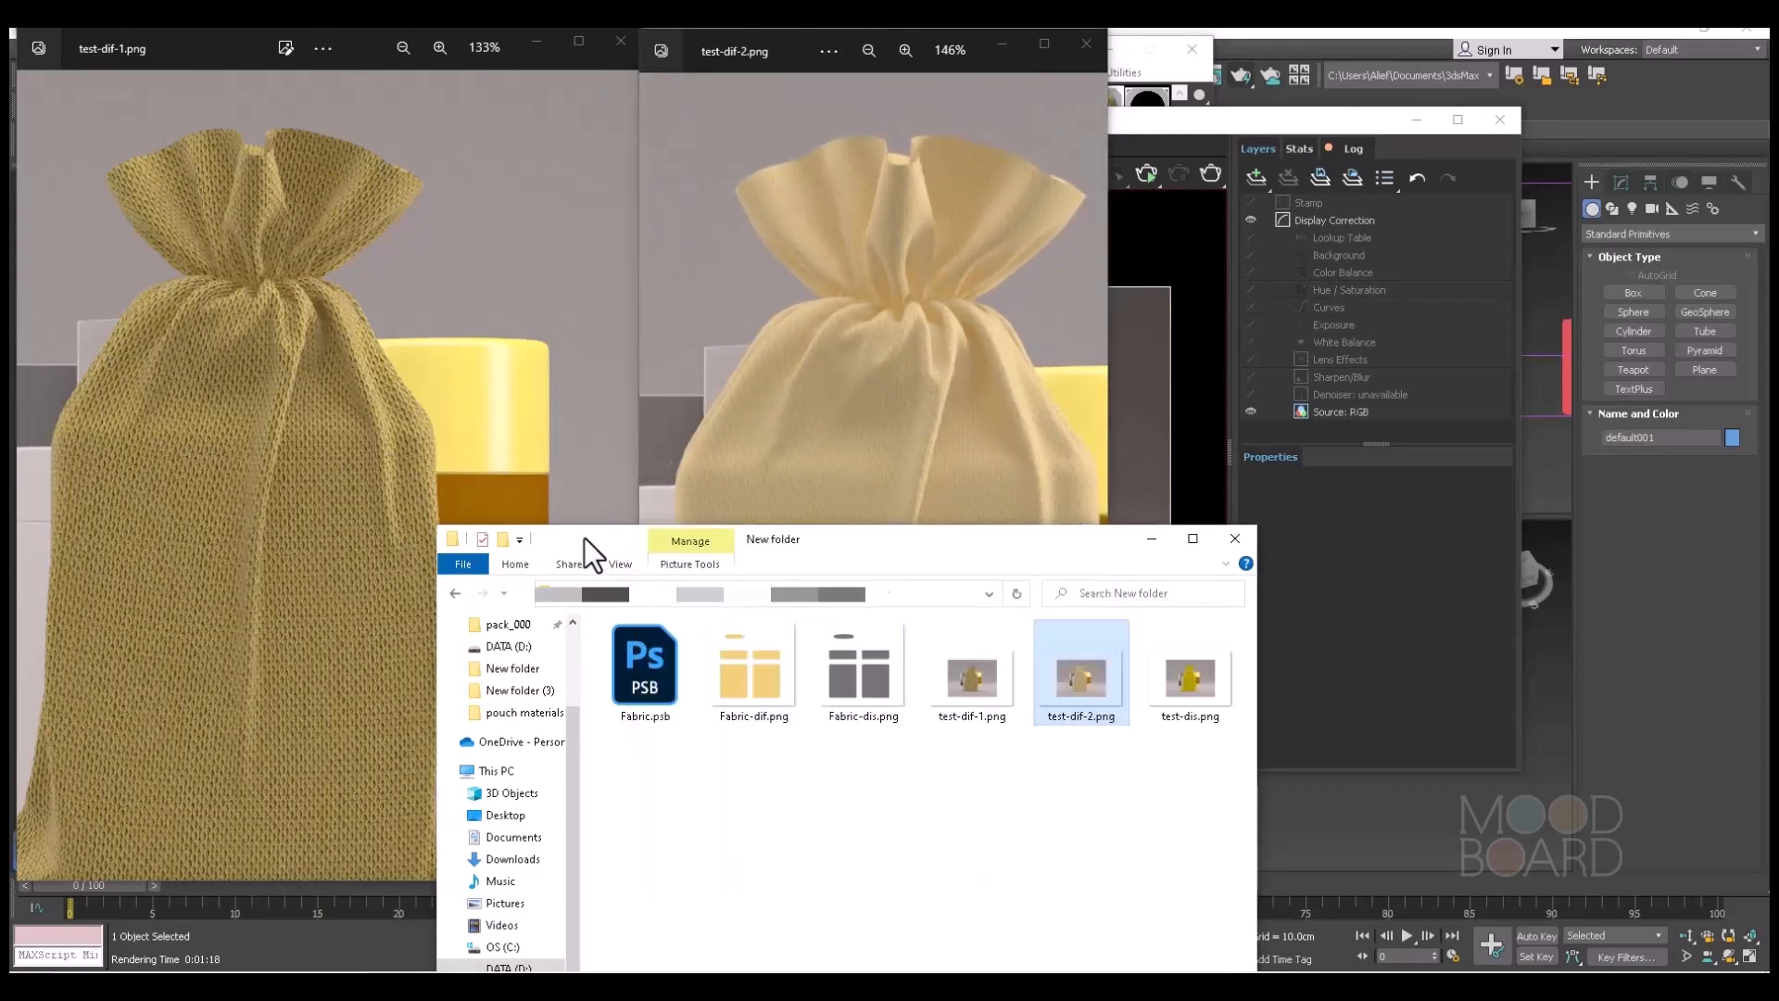
double_click(1179, 678)
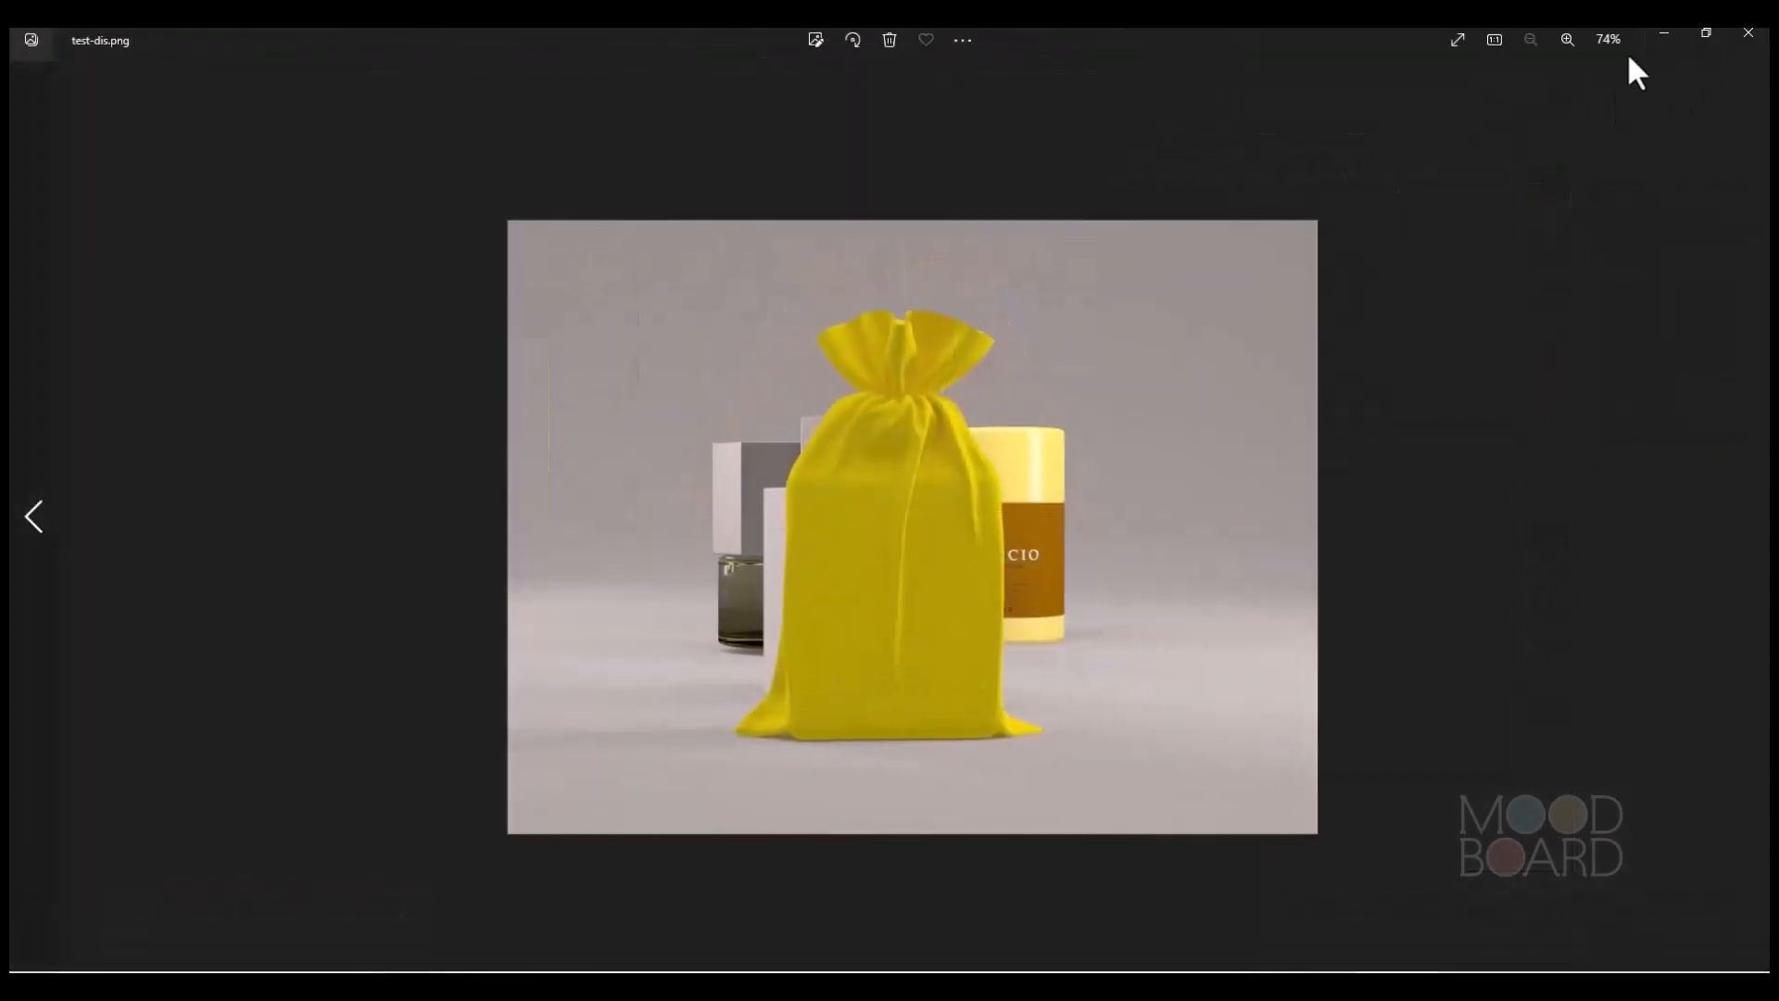
left_click(1707, 33)
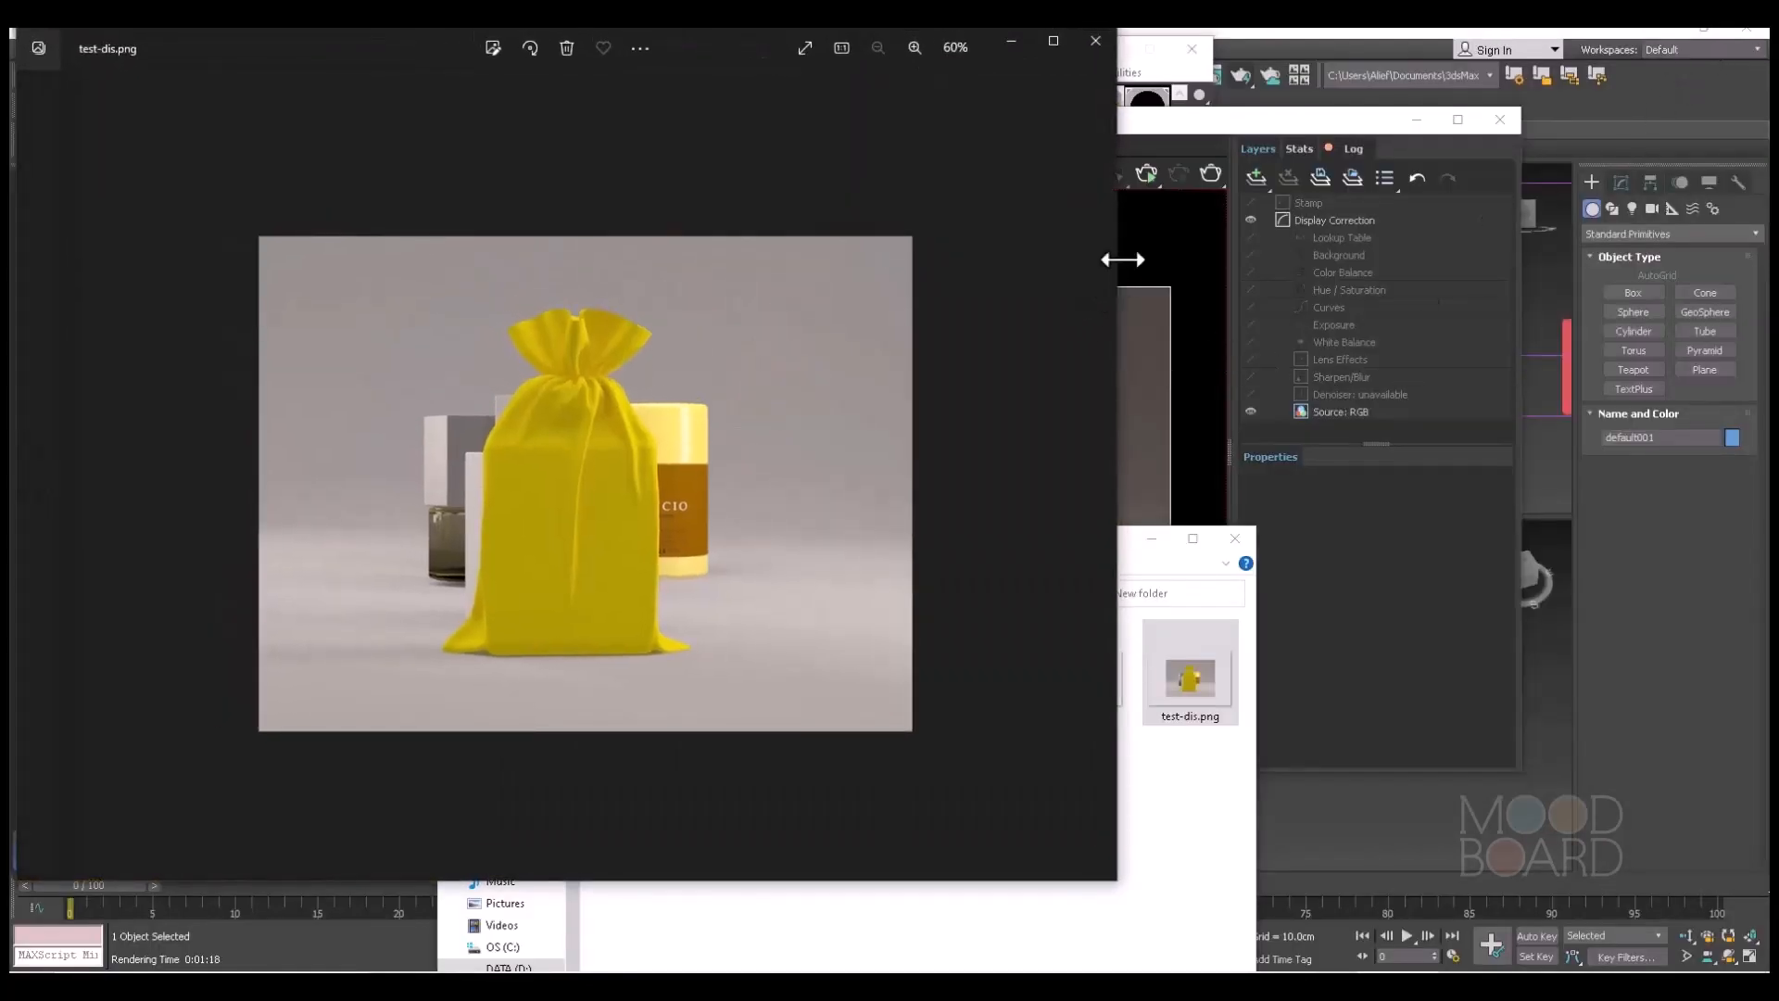
left_click_drag(1118, 261, 615, 318)
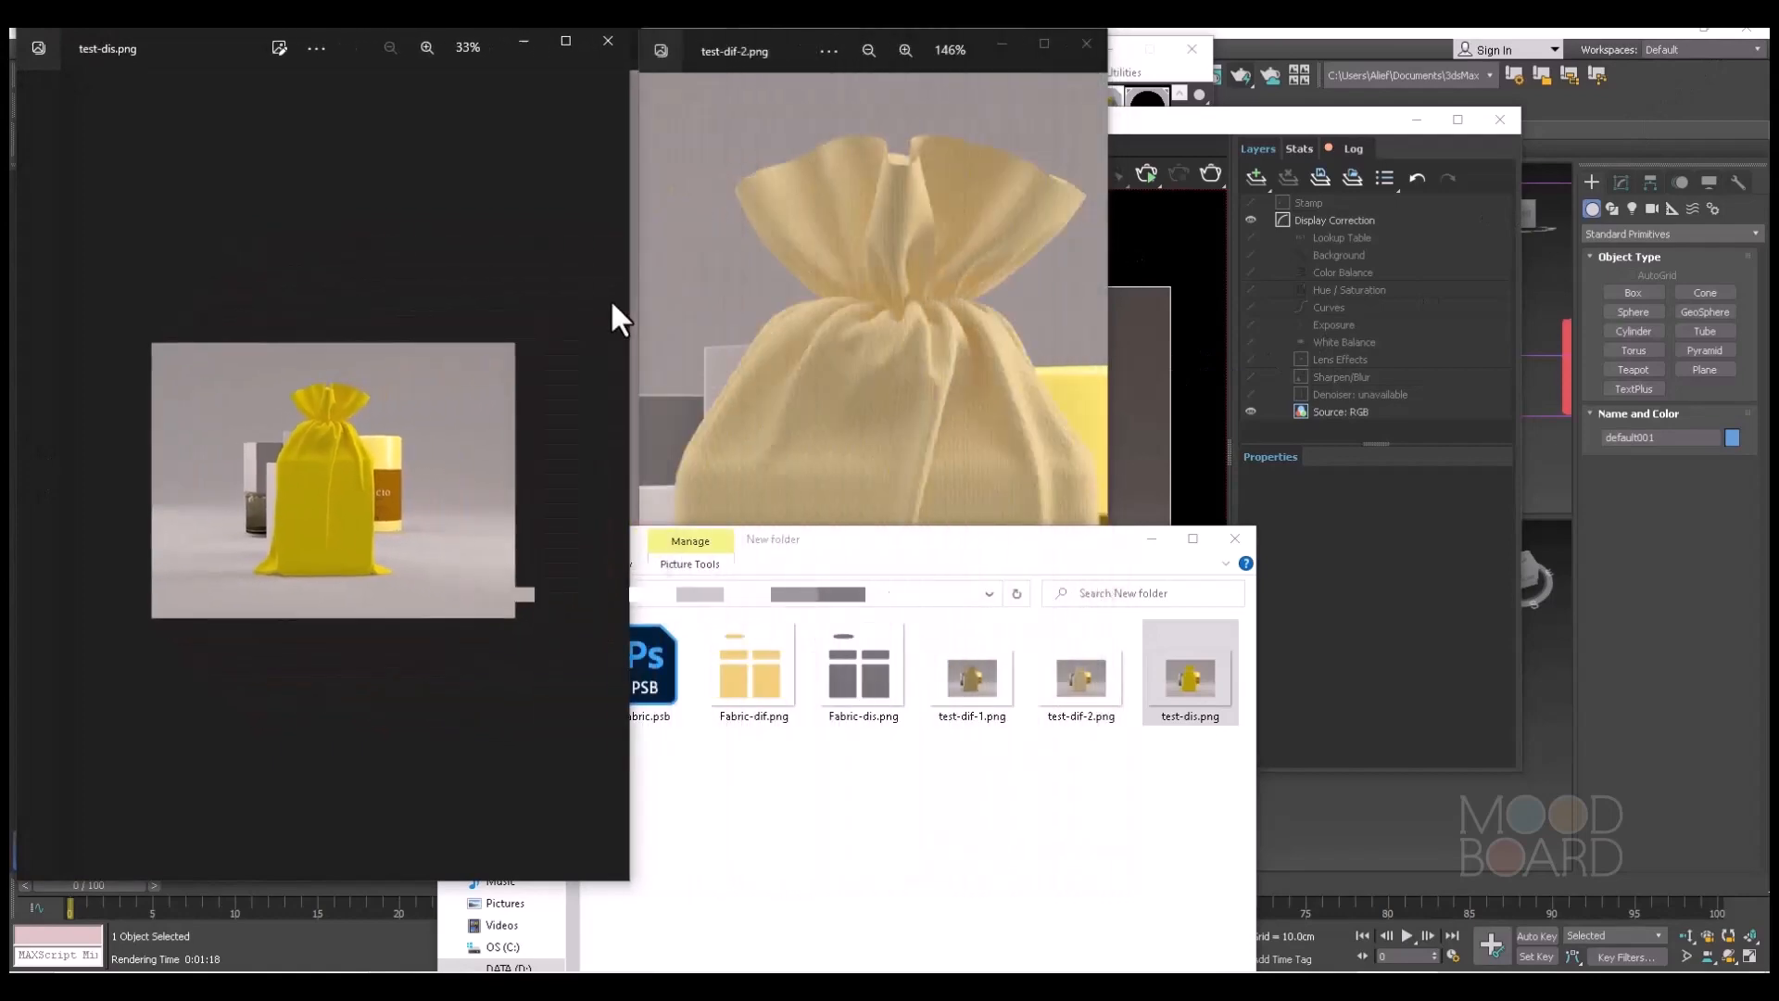
scroll(337, 440, "up", 5)
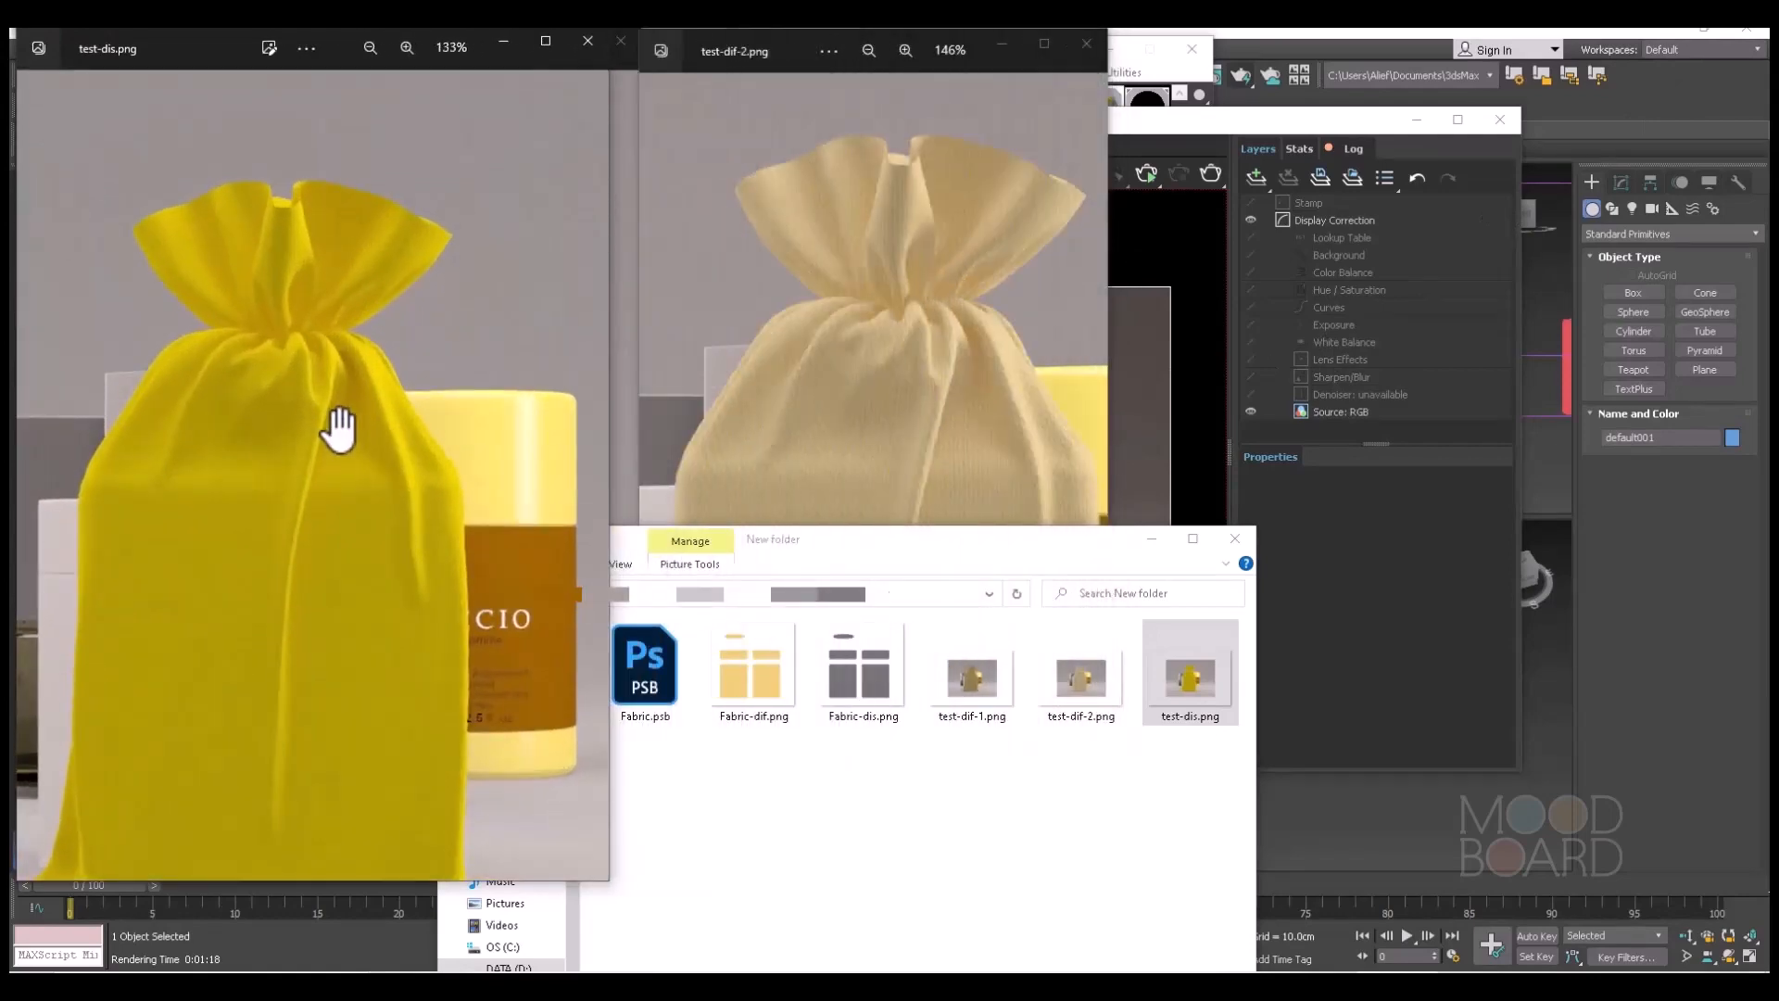
left_click_drag(173, 42, 1270, 59)
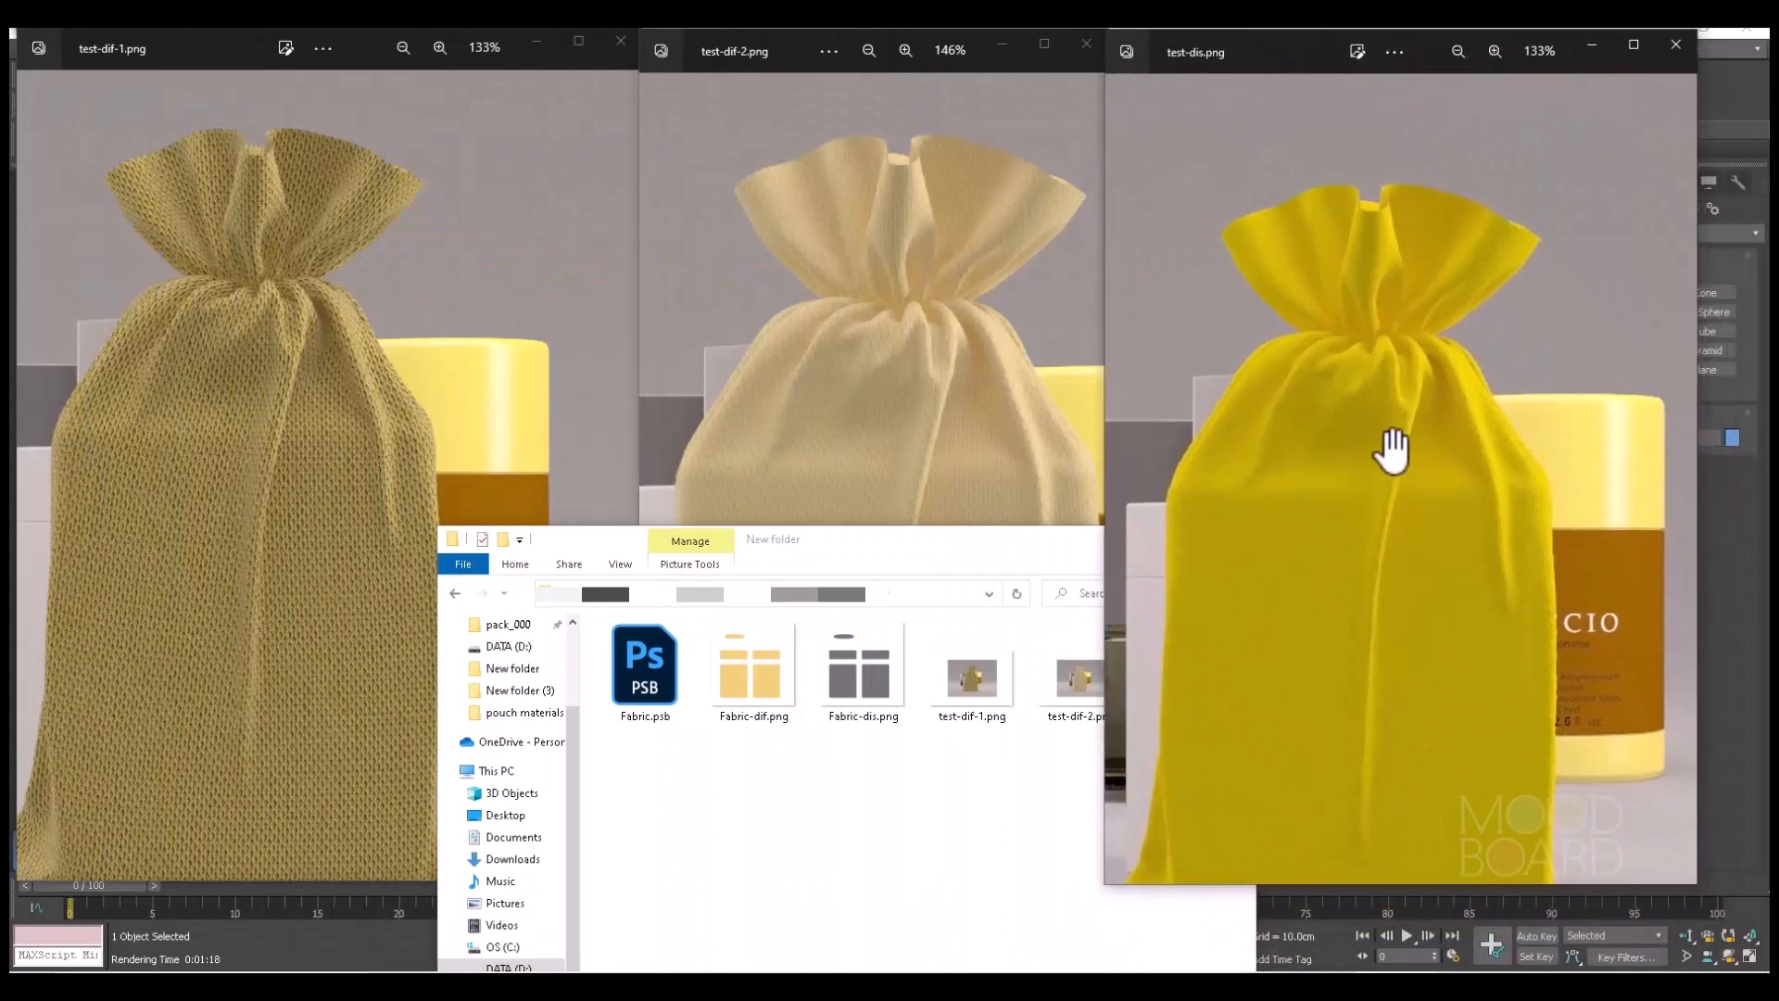
Compare the fabric weave and folds on the pouch's upper front close up across the test-dif-1, test-dif-2 and test-dis renders.
scroll(1390, 445, "up", 3)
left_click_drag(1355, 519, 1430, 347)
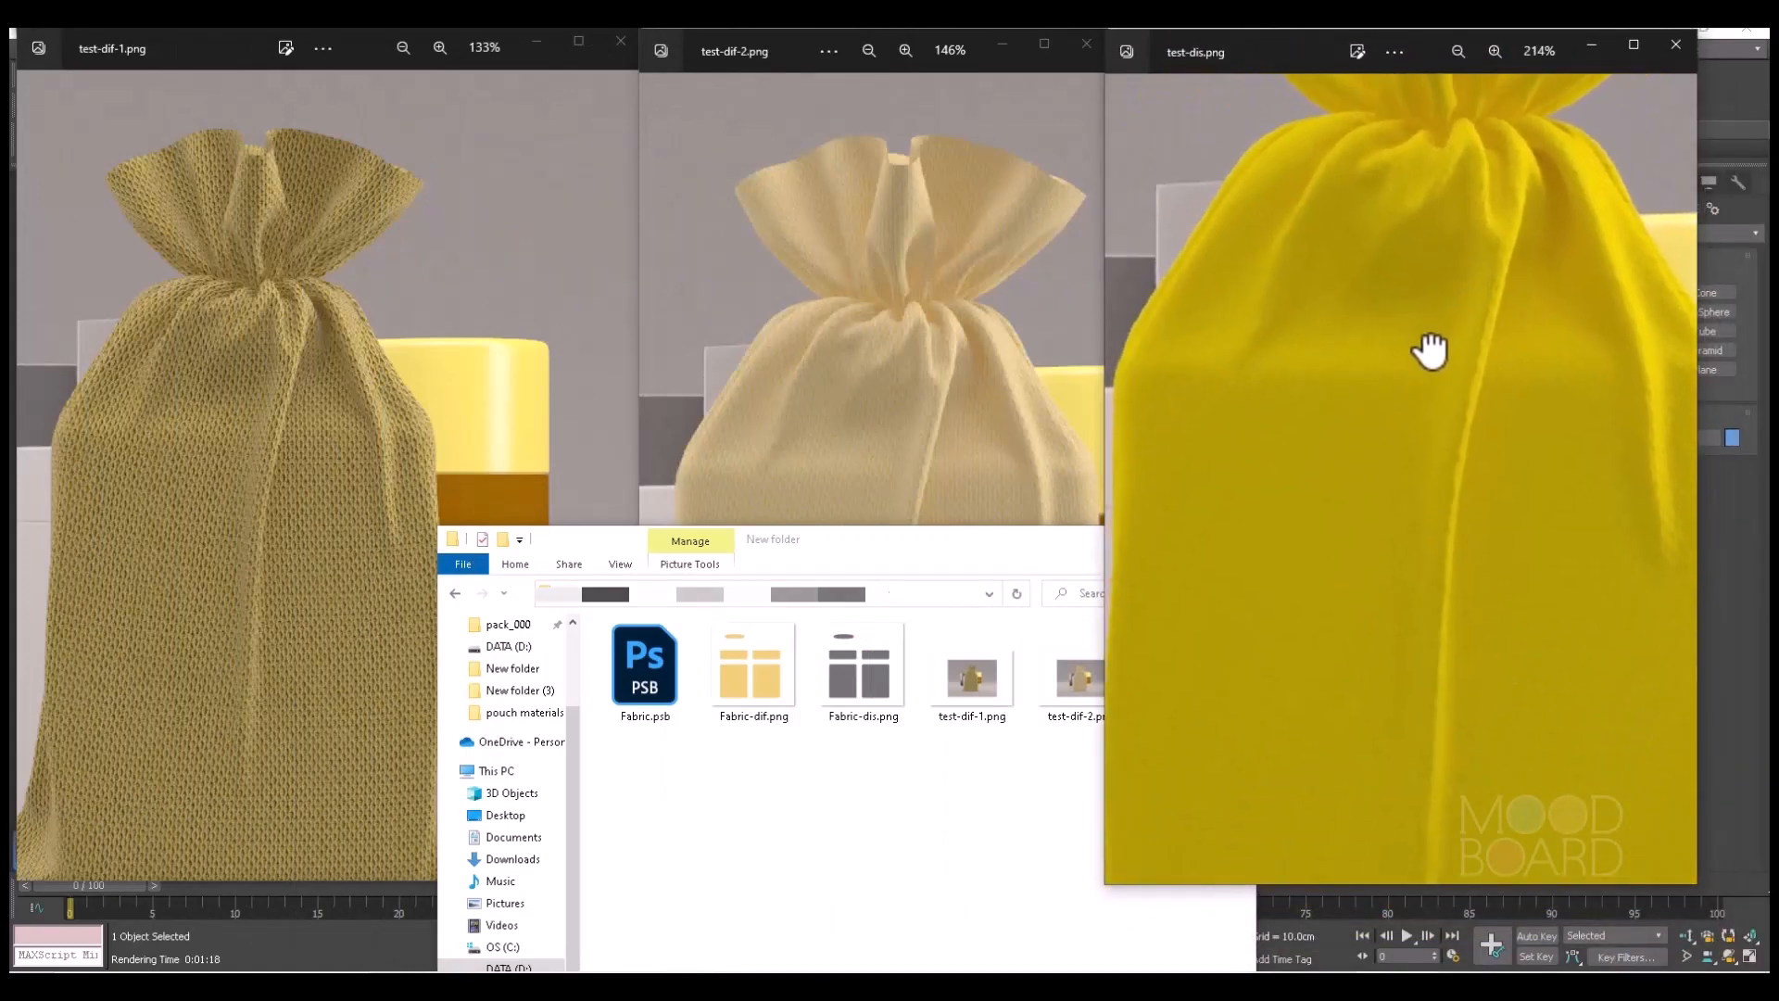
scroll(1234, 417, "up", 2)
mouse_move(1239, 428)
left_mouse_down()
mouse_move(1279, 425)
mouse_move(1232, 425)
left_mouse_up()
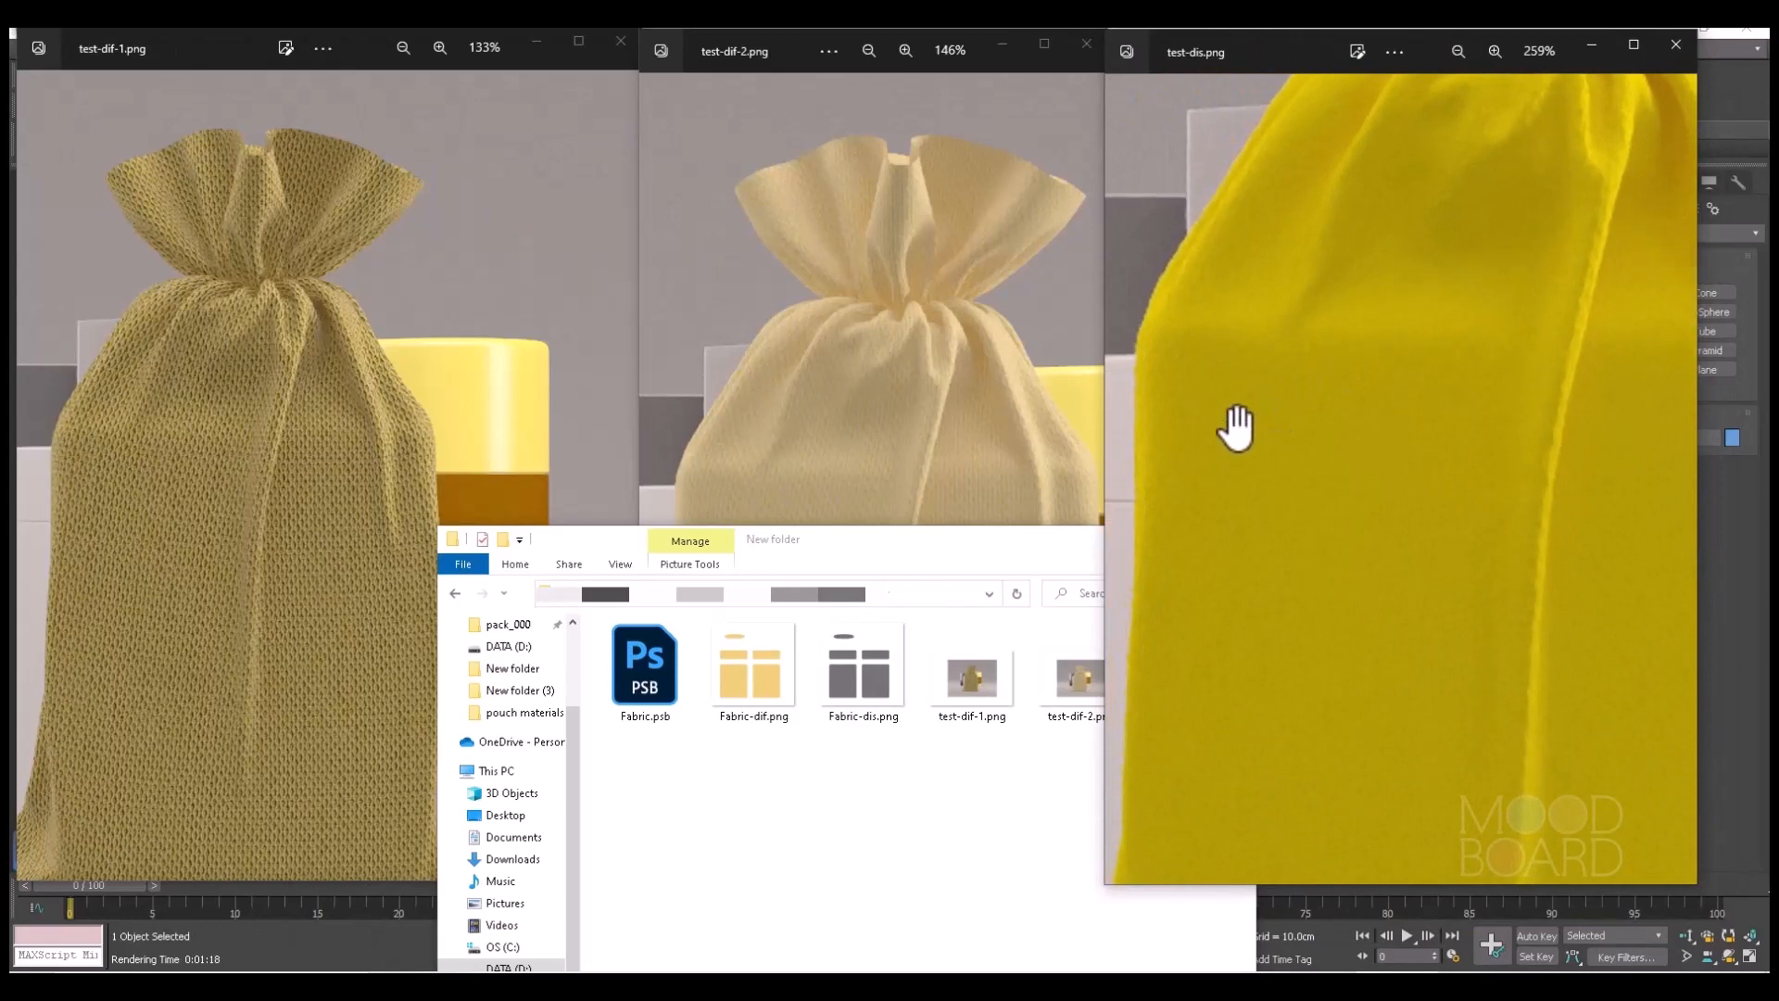
scroll(829, 377, "up", 2)
scroll(830, 379, "up", 1)
left_click_drag(951, 423, 924, 357)
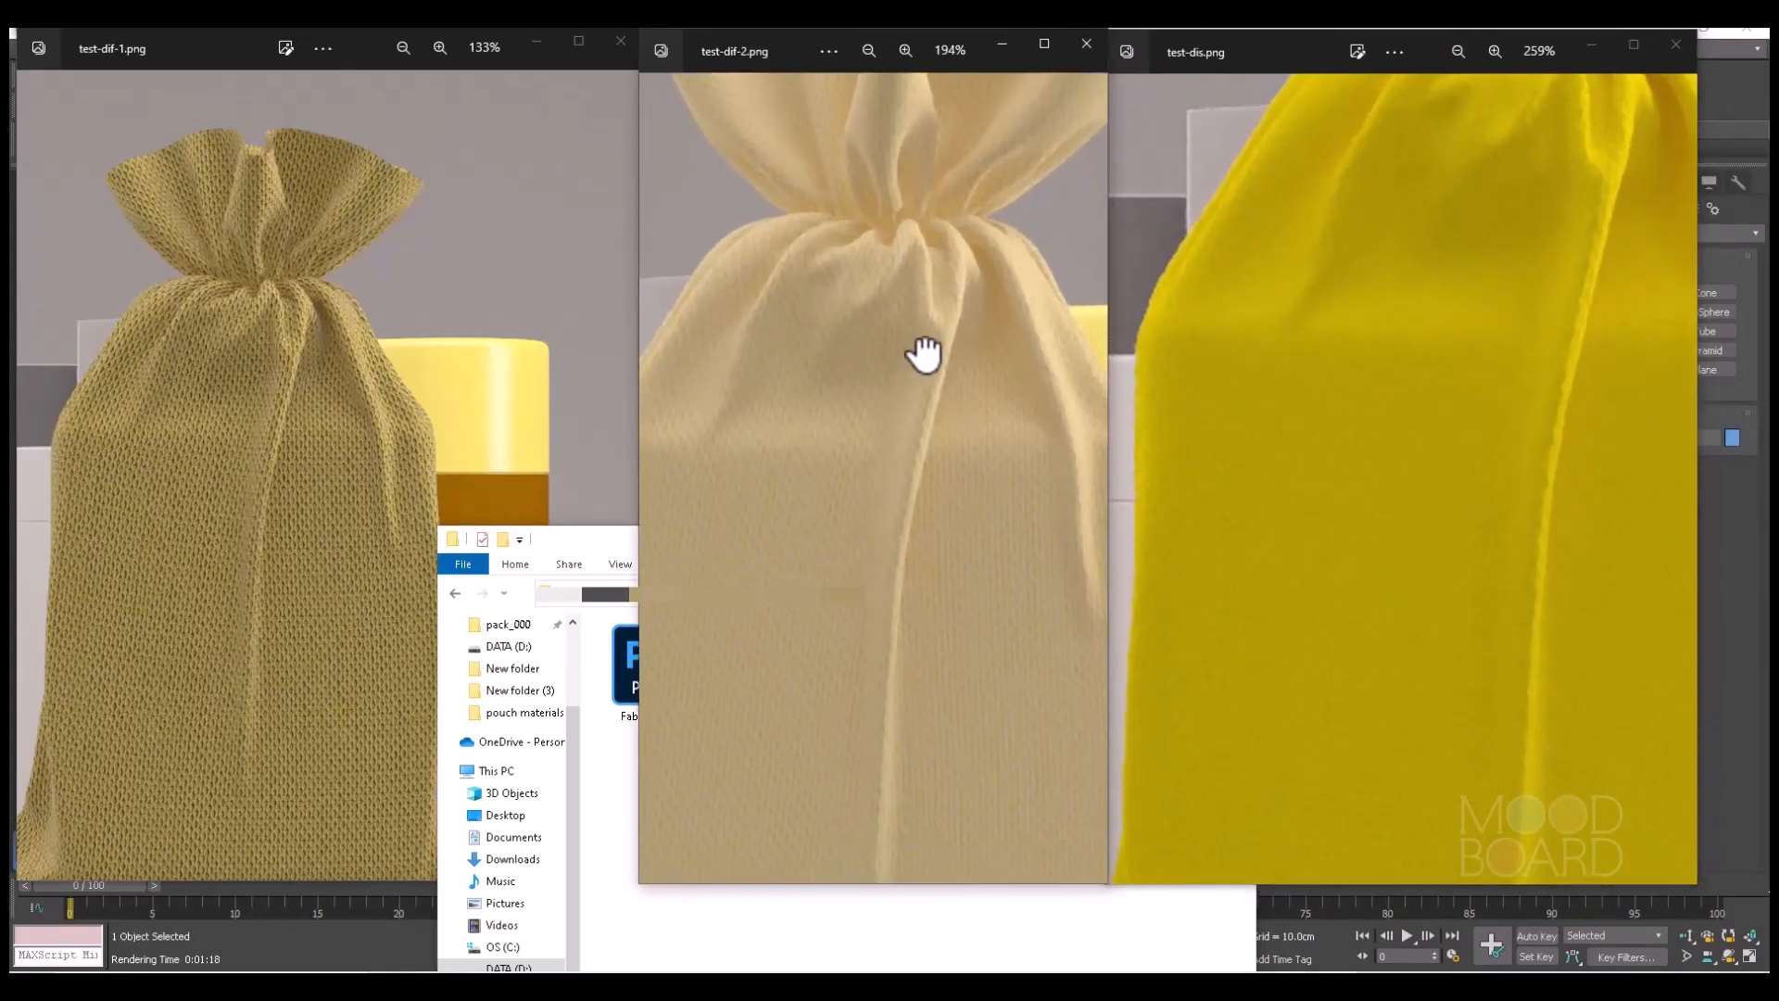
scroll(308, 439, "up", 2)
scroll(308, 439, "up", 4)
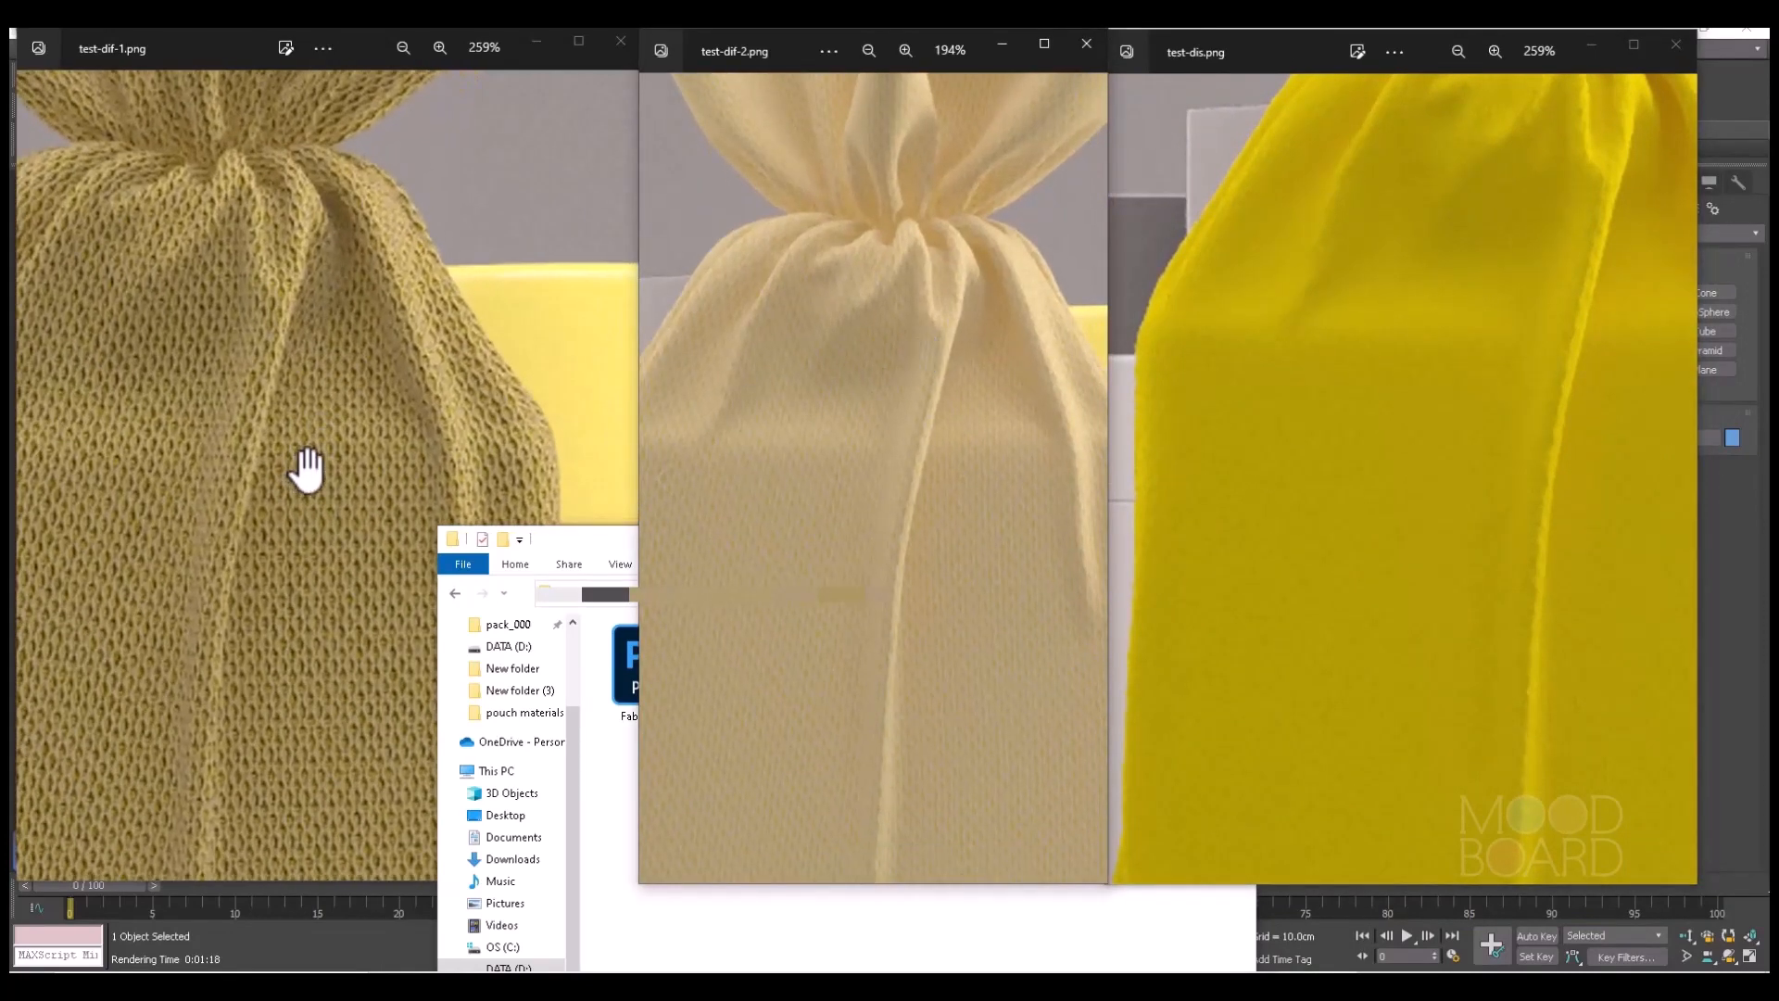
left_click_drag(302, 469, 461, 401)
left_click_drag(1389, 353, 1399, 425)
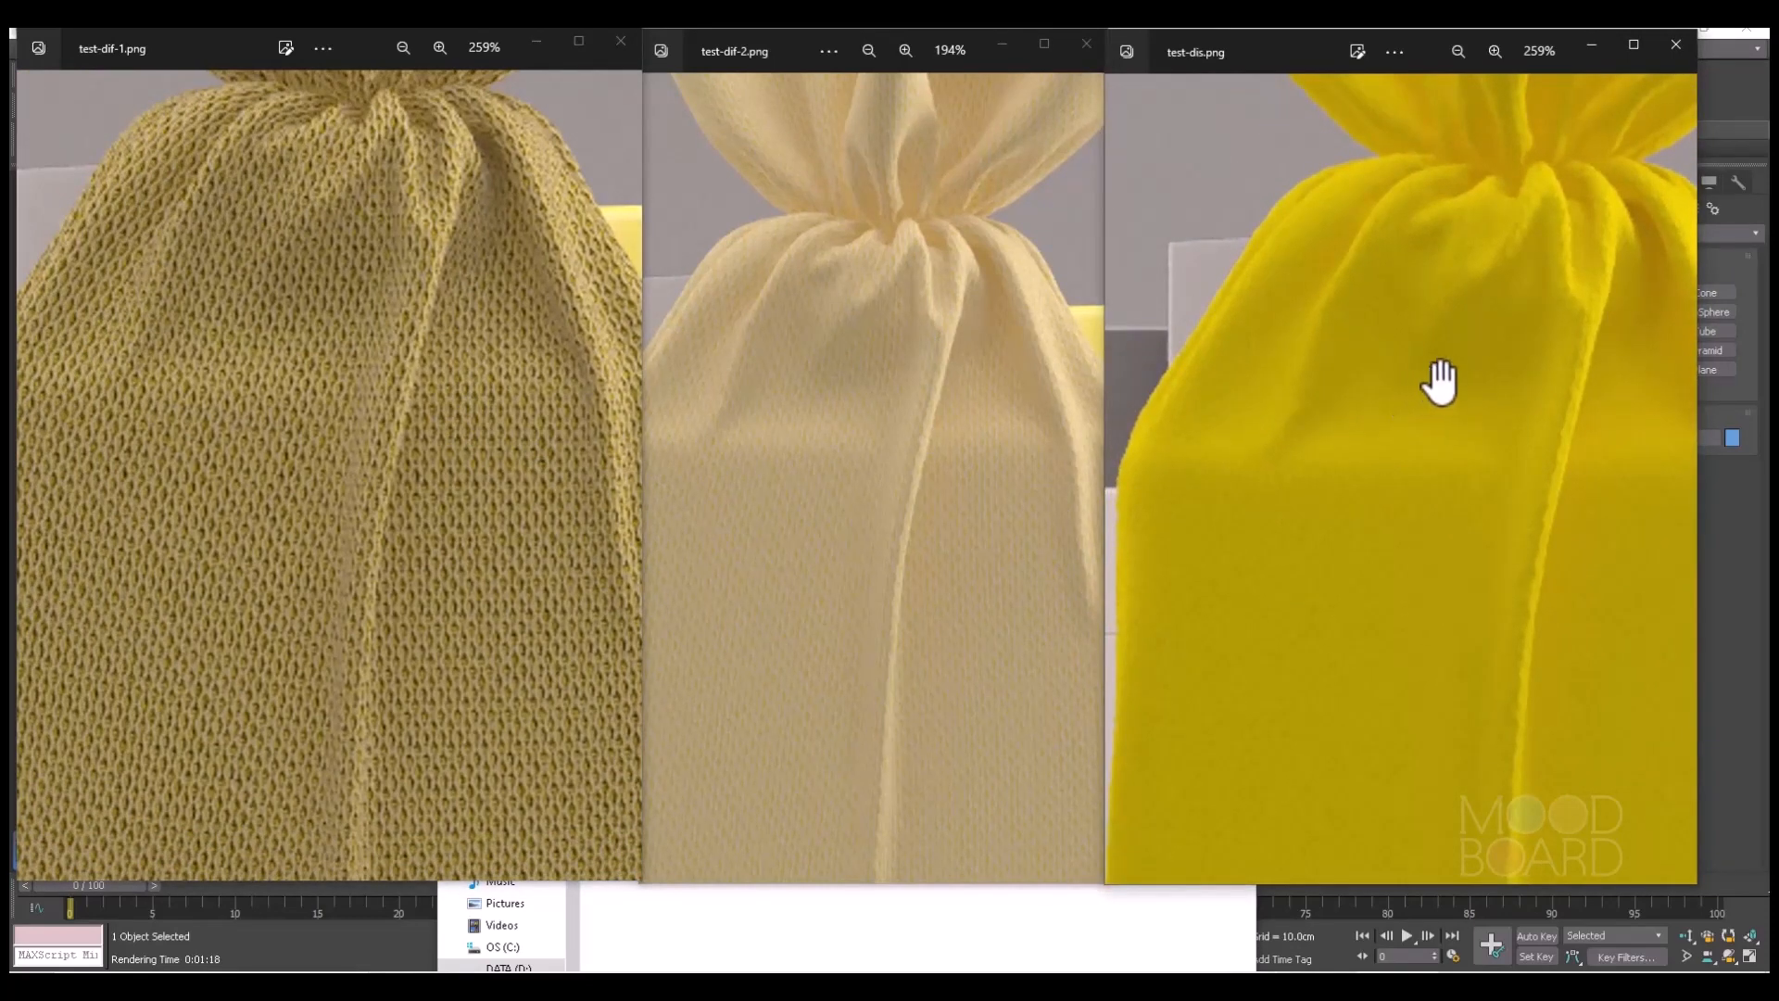
left_click_drag(1566, 385, 1380, 398)
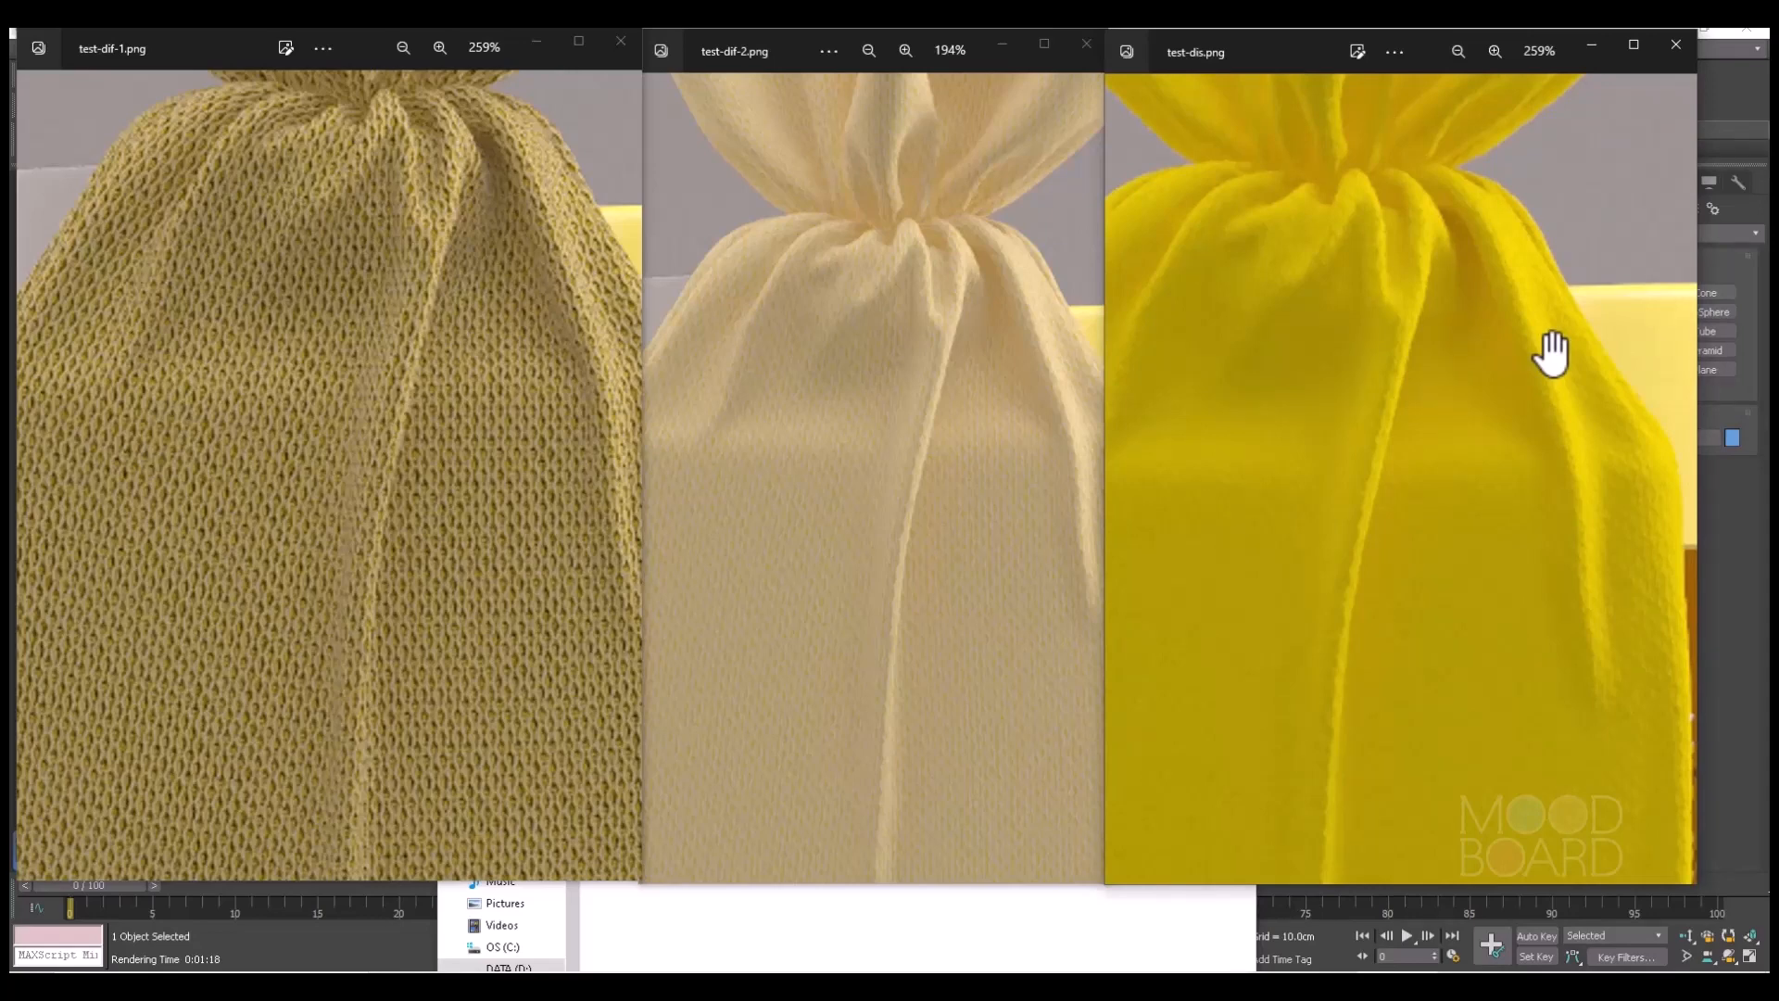
Compare the relief and weave along the pouch's side fold and outer edge at high magnification in all three test renders.
scroll(1477, 445, "up", 5)
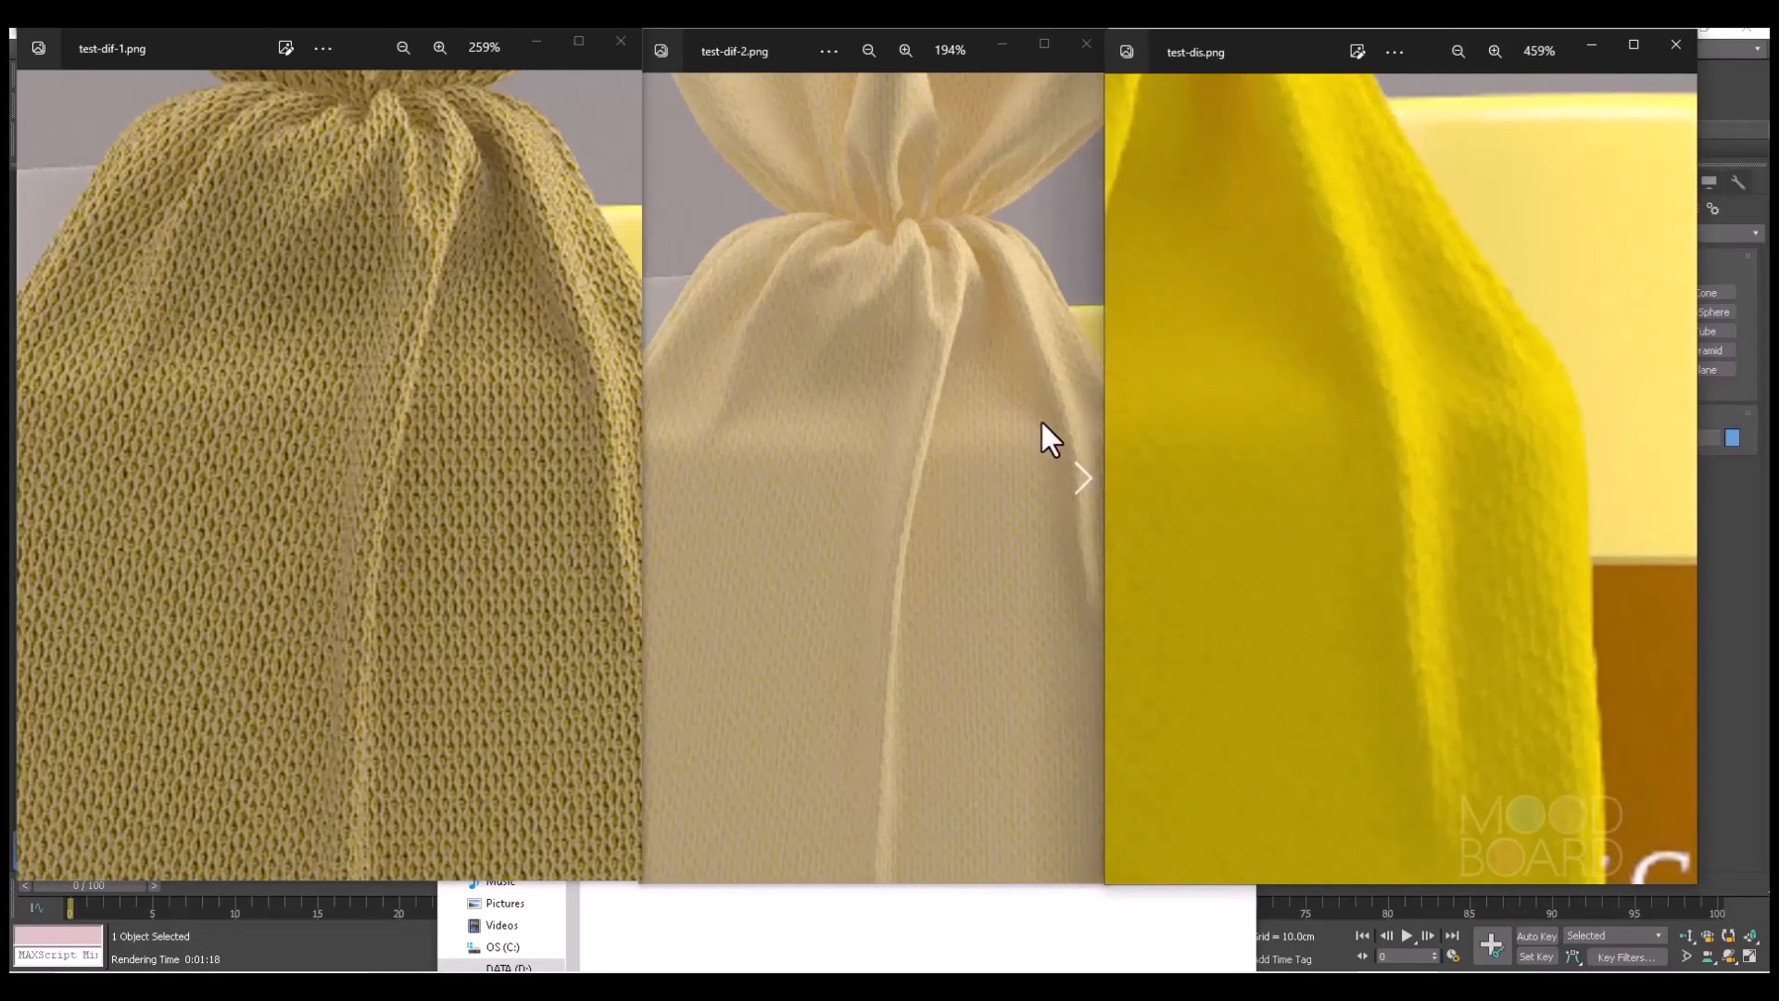
left_click(954, 480)
scroll(996, 472, "up", 5)
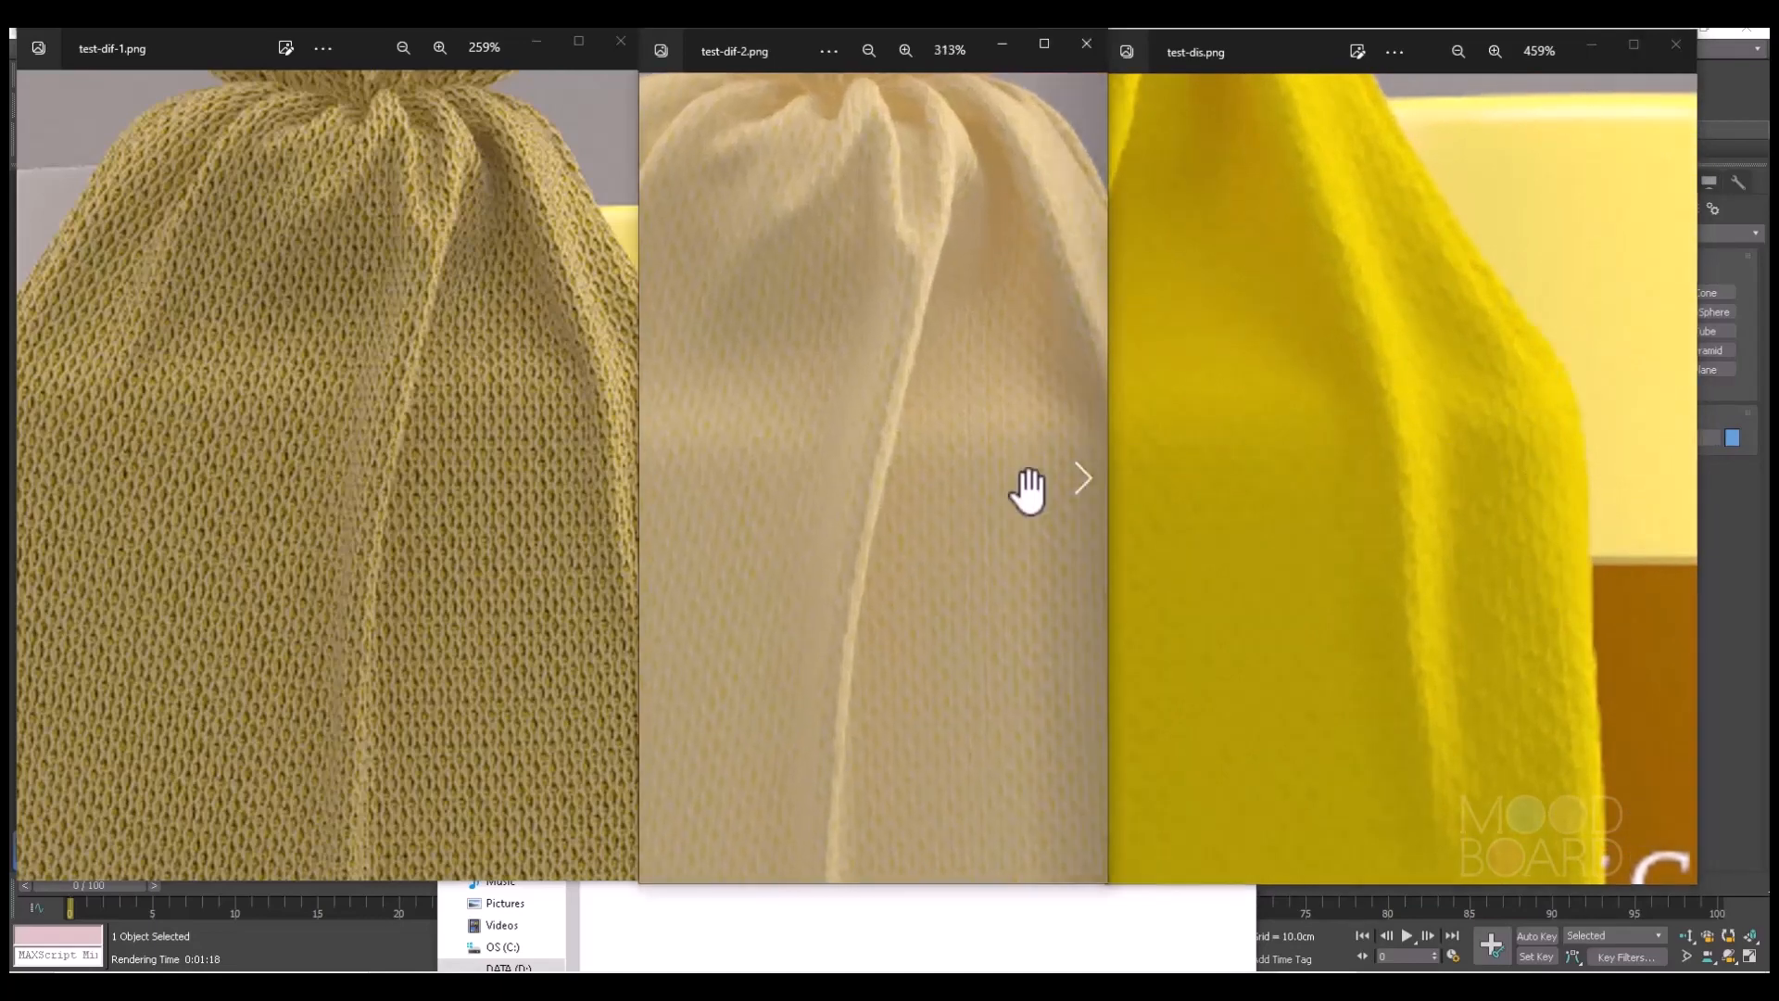
left_click_drag(980, 427, 681, 350)
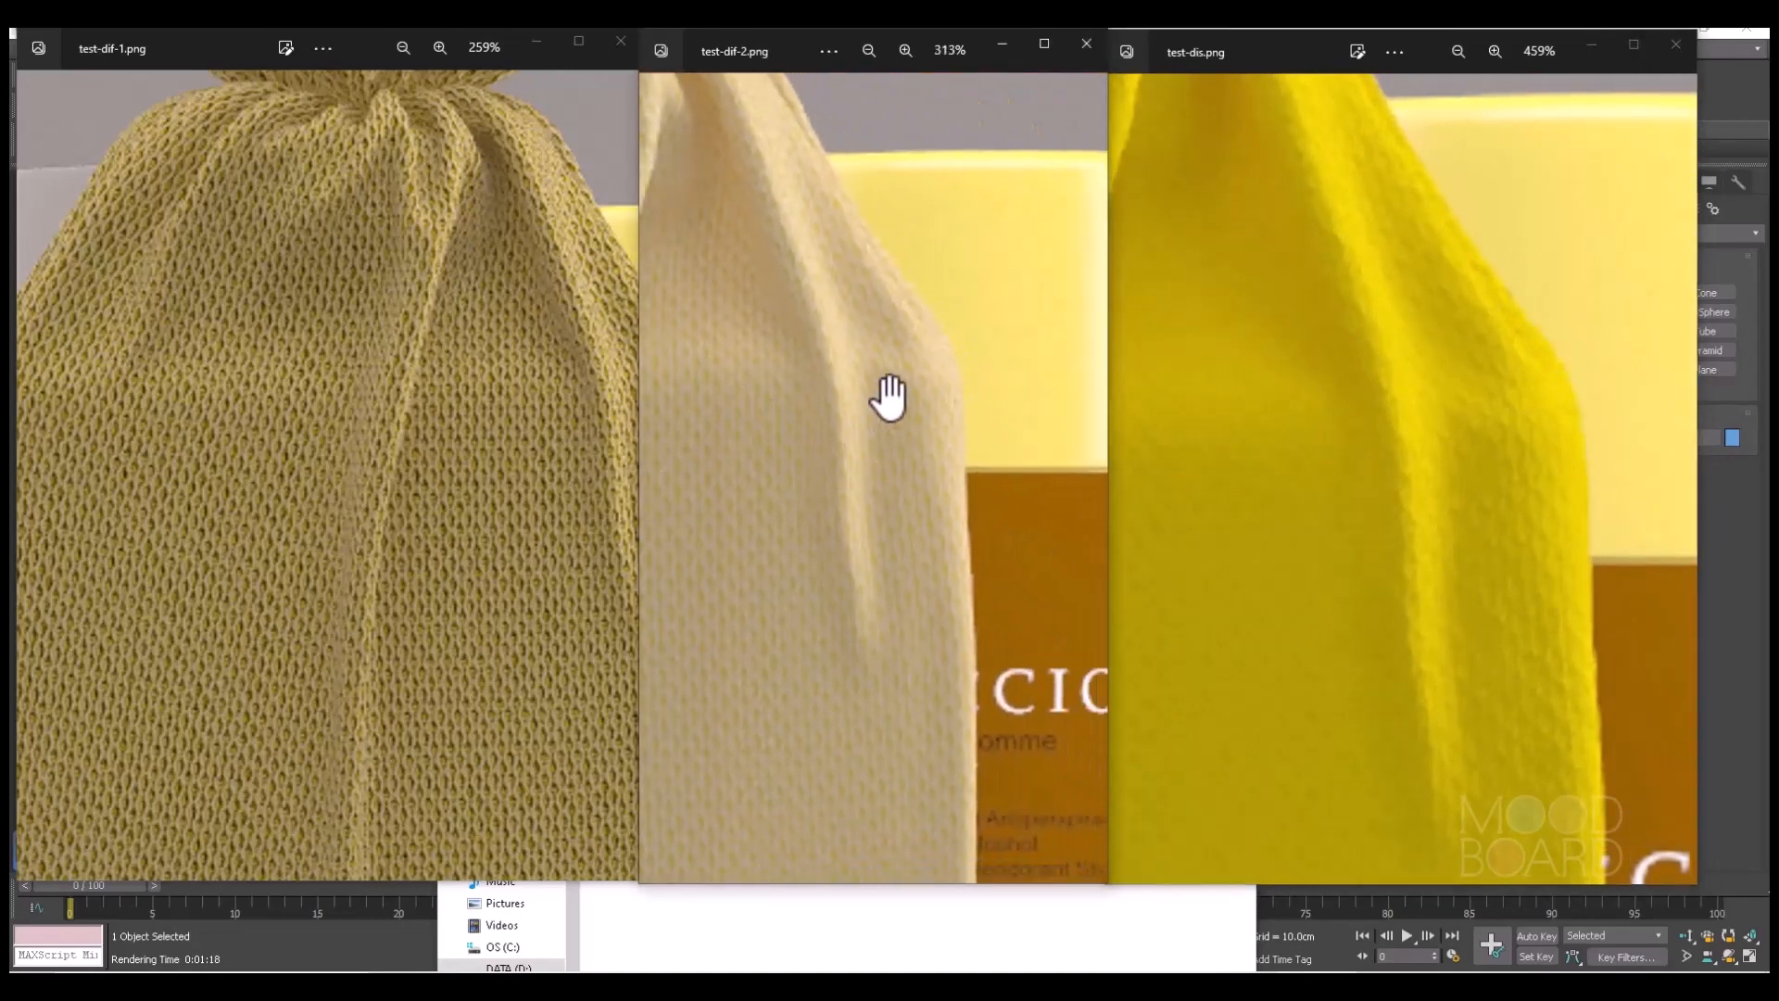
scroll(889, 393, "up", 2)
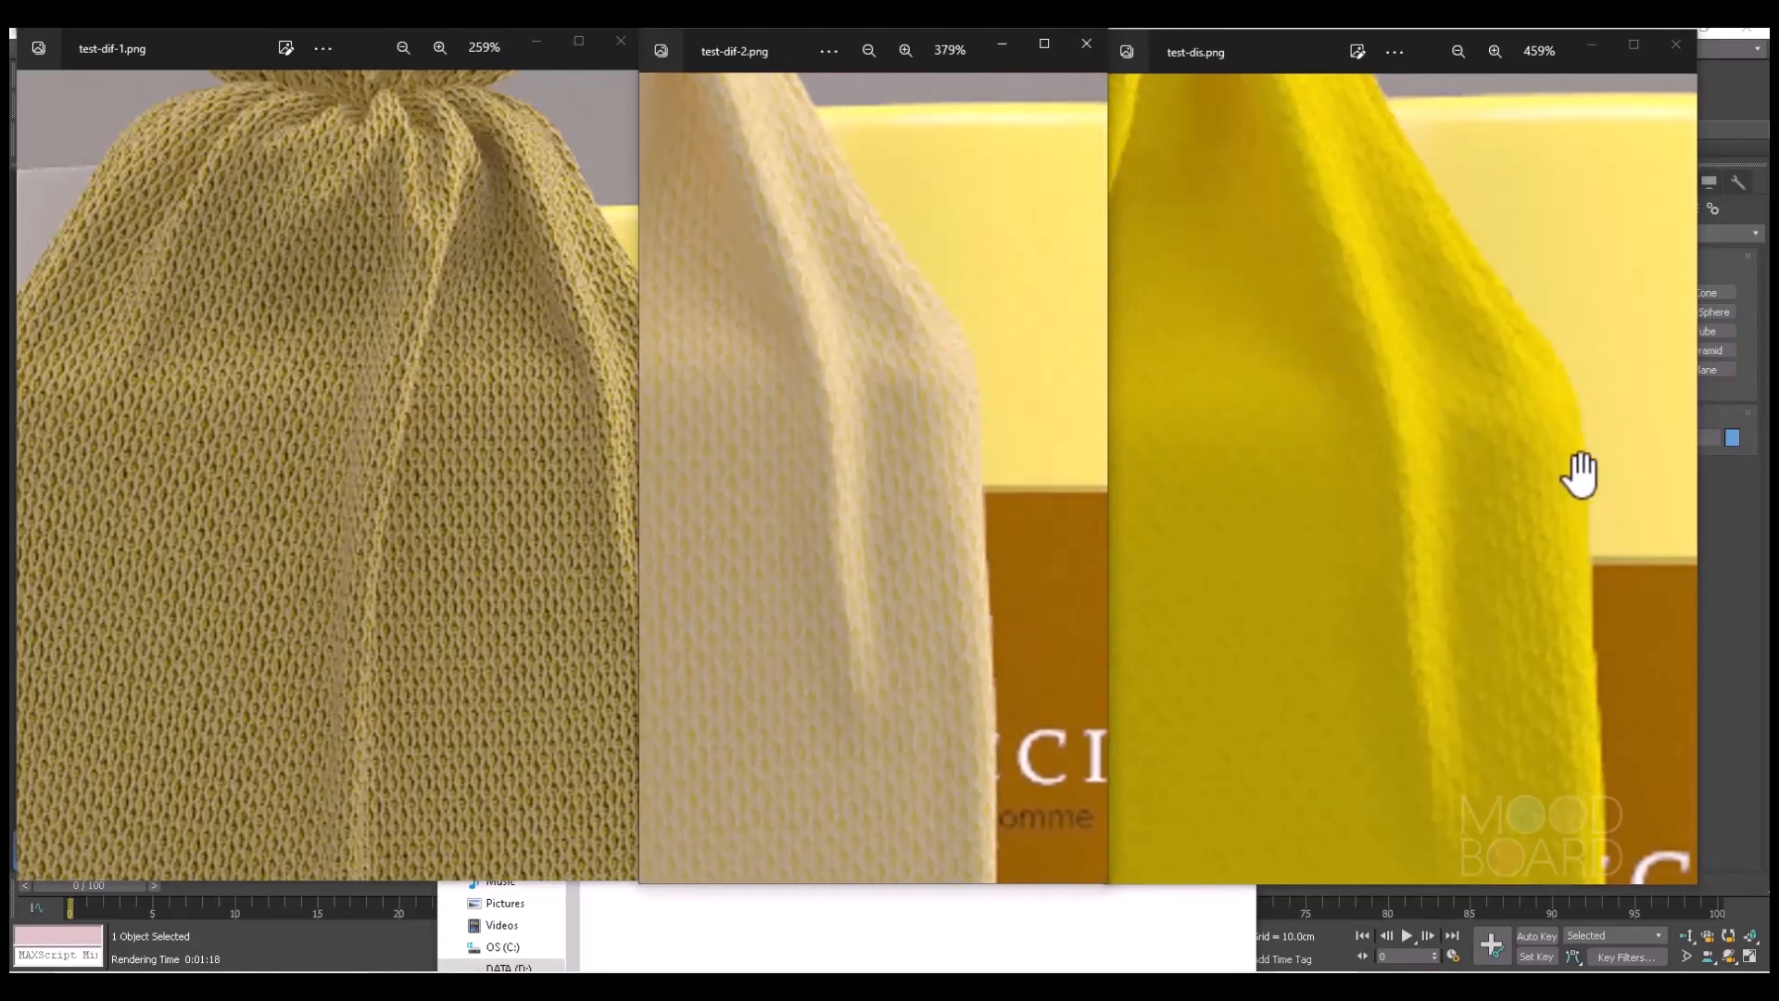
scroll(1545, 516, "down", 1)
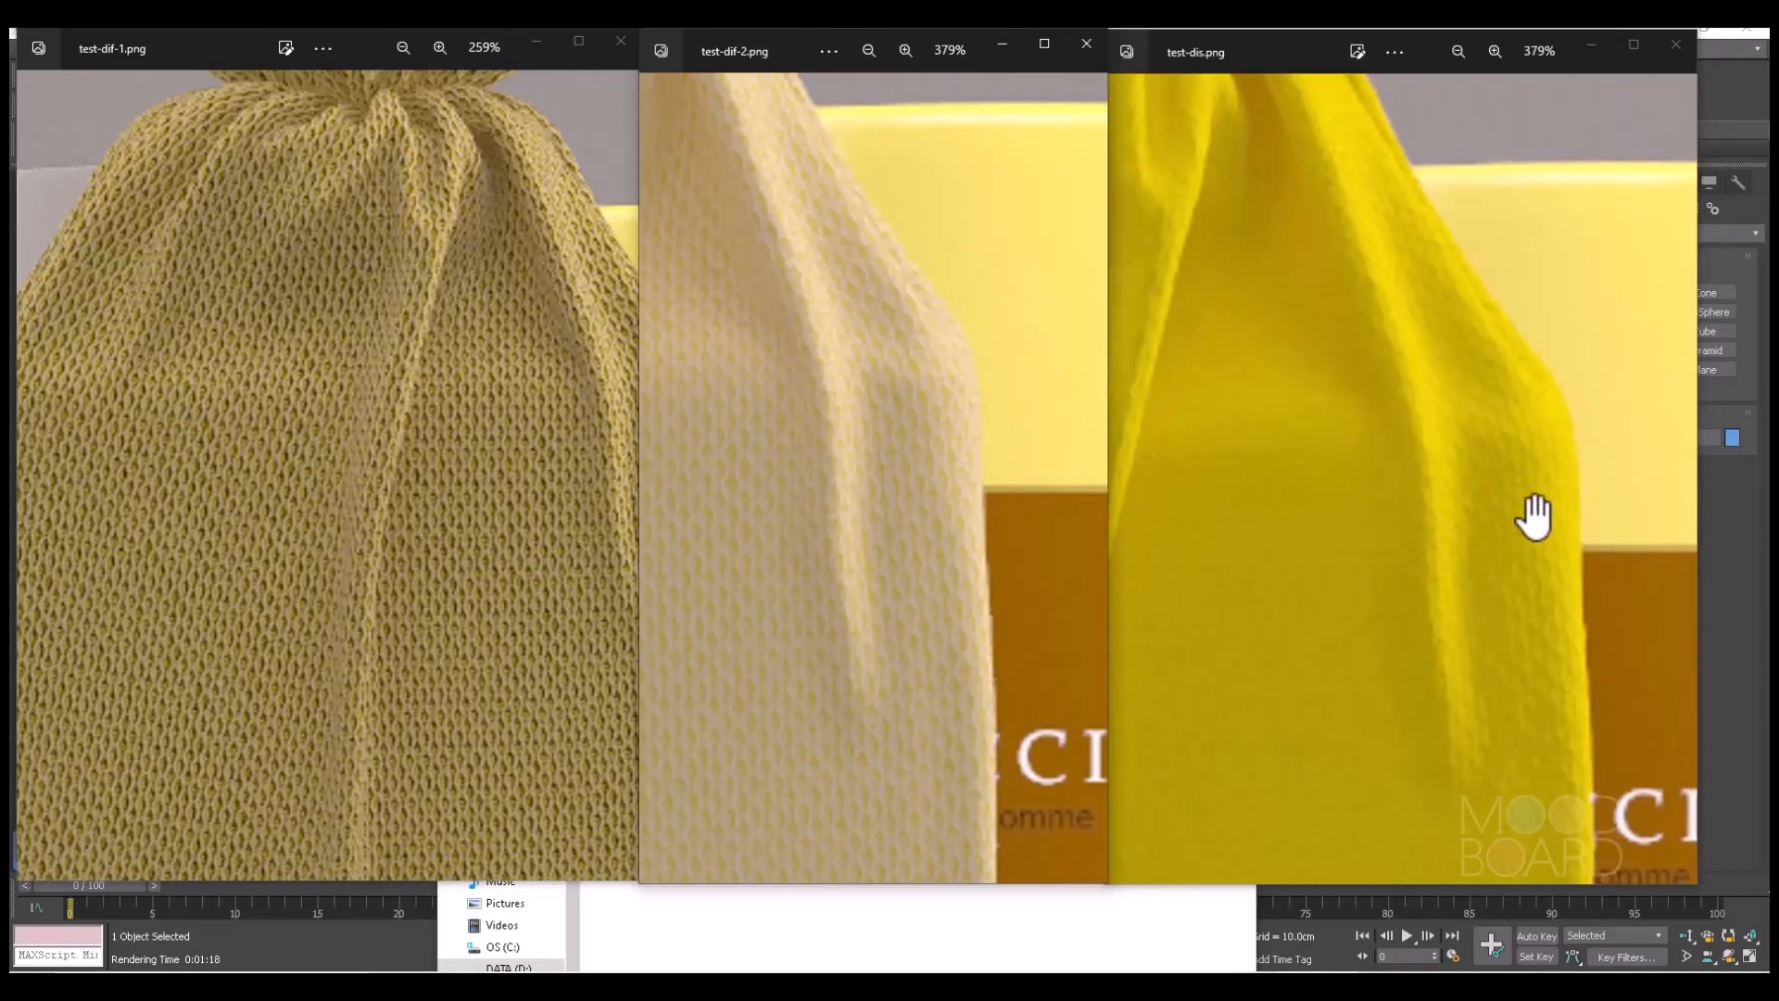
mouse_move(516, 380)
left_mouse_down()
mouse_move(420, 425)
mouse_move(508, 385)
left_mouse_up()
scroll(420, 424, "up", 5)
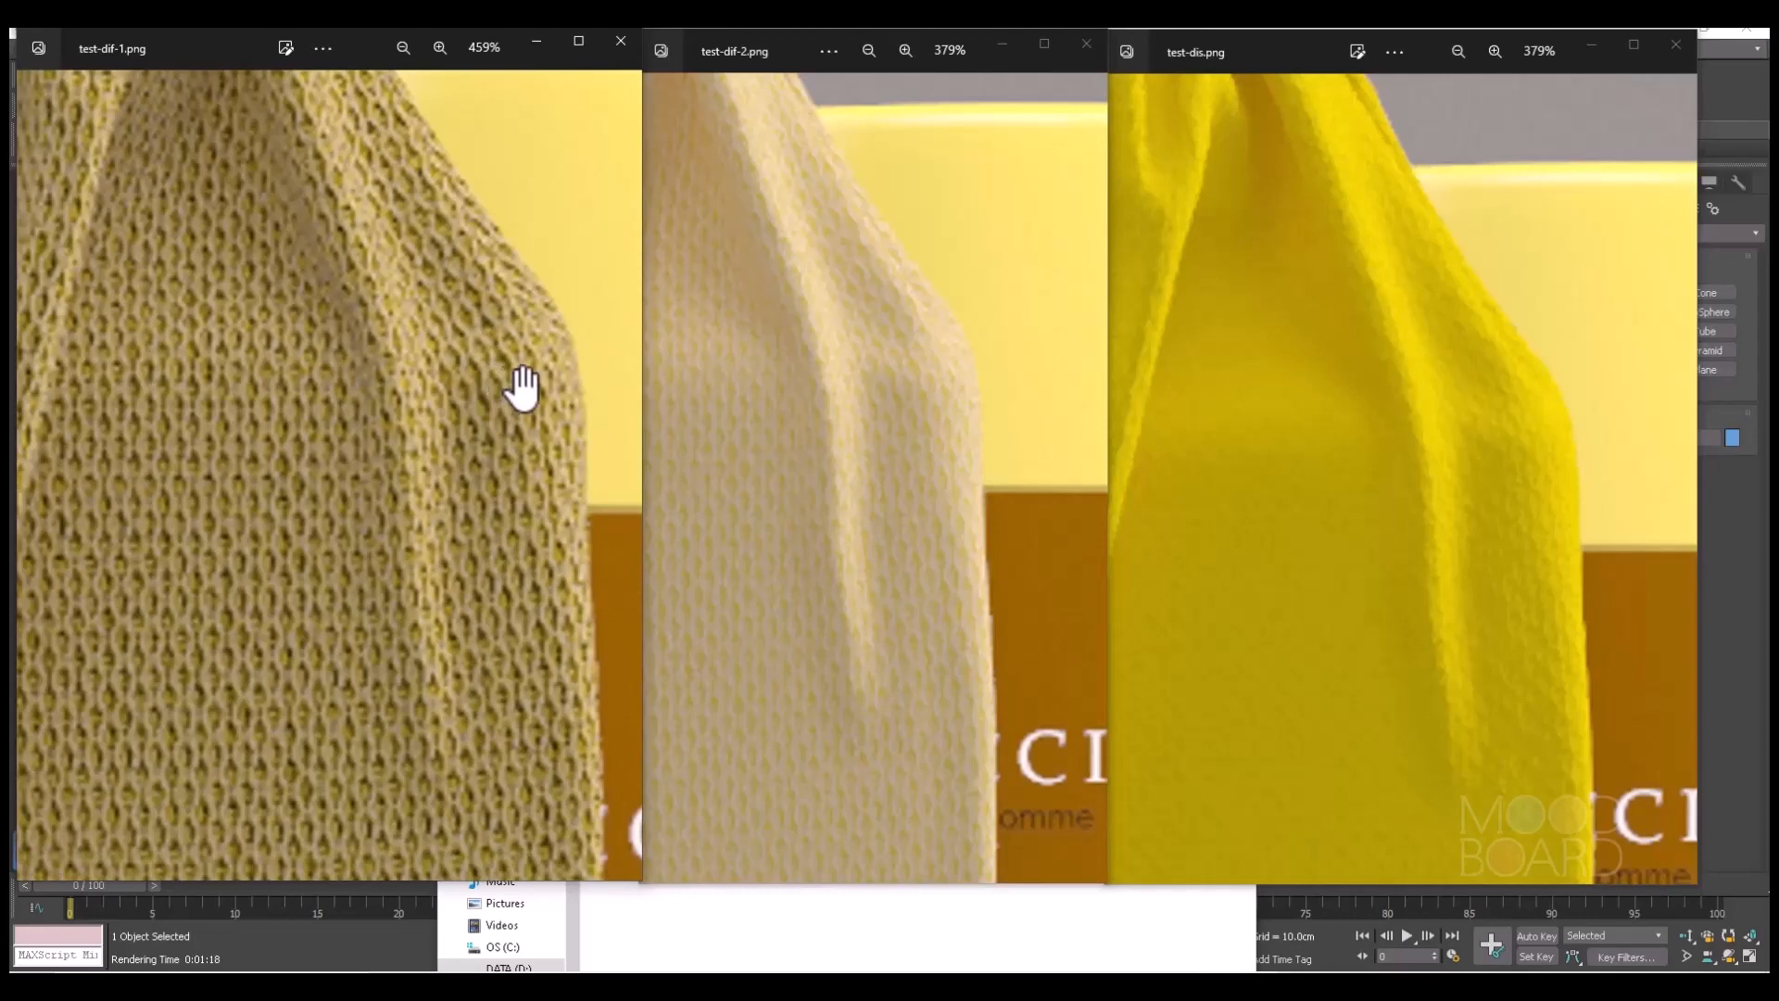